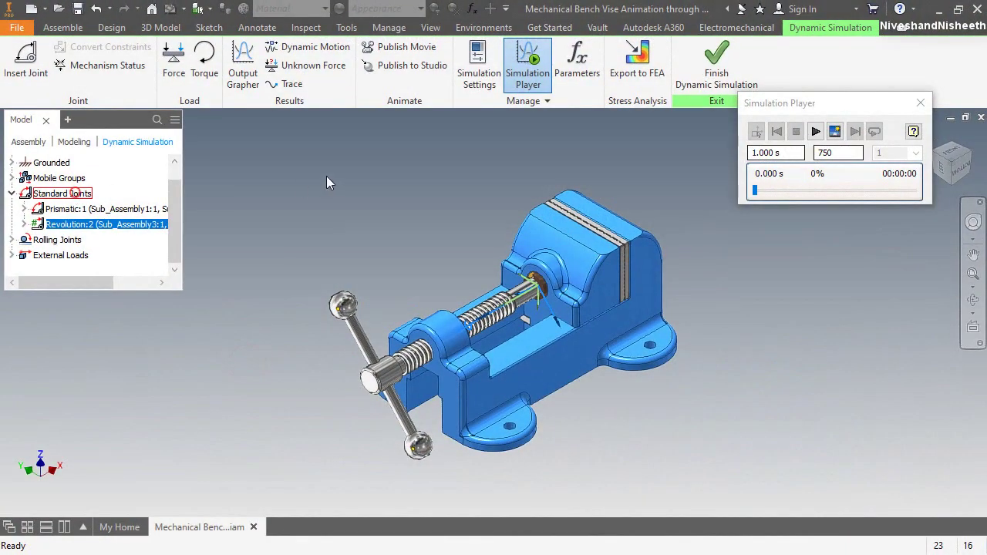
Step: Run the dynamic simulation of the bench vise to preview the handle and screw motion
{"action": "left_click", "coordinate": [327, 177]}
{"action": "left_click", "coordinate": [816, 131]}
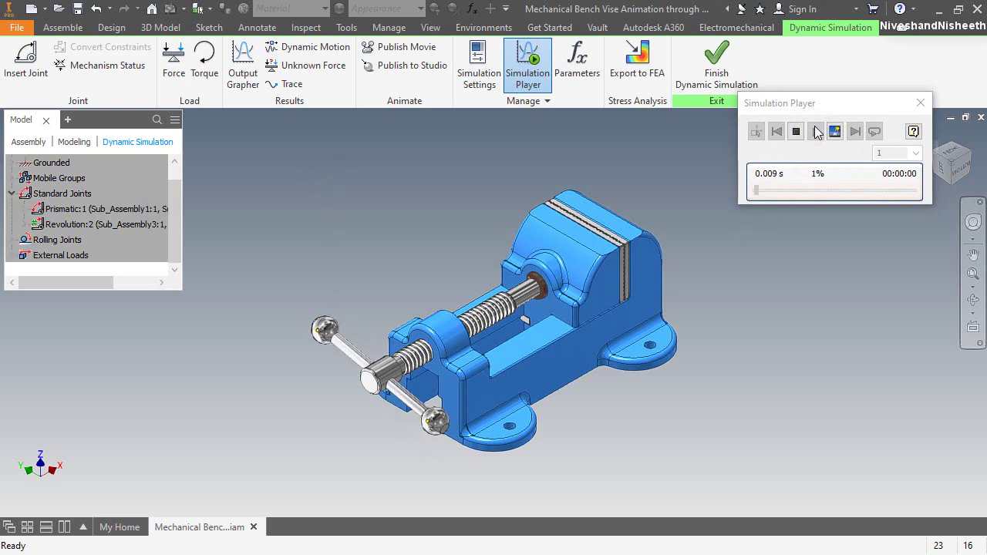
{"action": "left_click", "coordinate": [797, 131]}
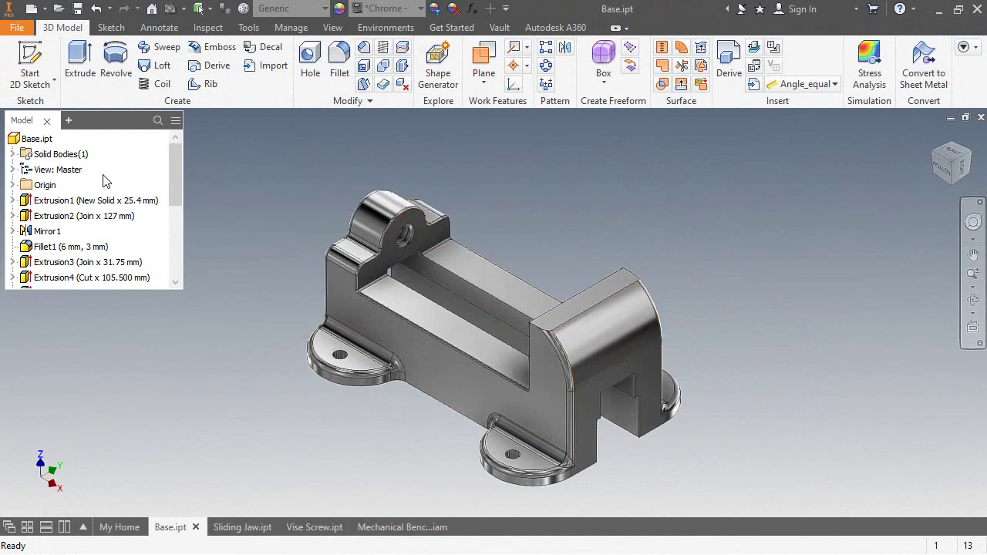
Step: Examine the Base, Sliding Jaw and Vise Screw parts, including the base's threaded hole, and view the complete bench vise assembly
{"action": "left_click", "coordinate": [409, 232]}
{"action": "left_click", "coordinate": [85, 277]}
{"action": "left_click", "coordinate": [231, 527]}
{"action": "left_click", "coordinate": [322, 259]}
{"action": "key", "text": "F6"}
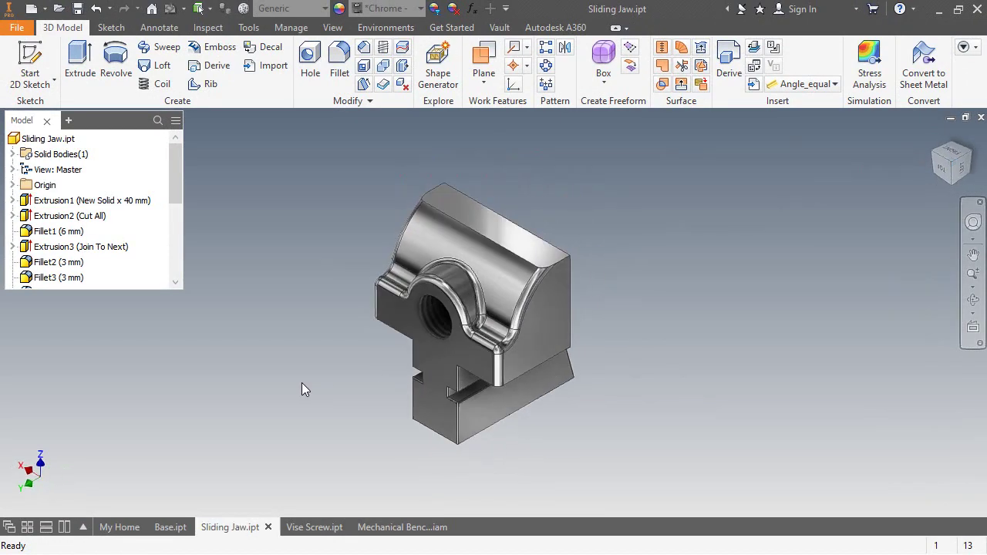
{"action": "left_click", "coordinate": [312, 527]}
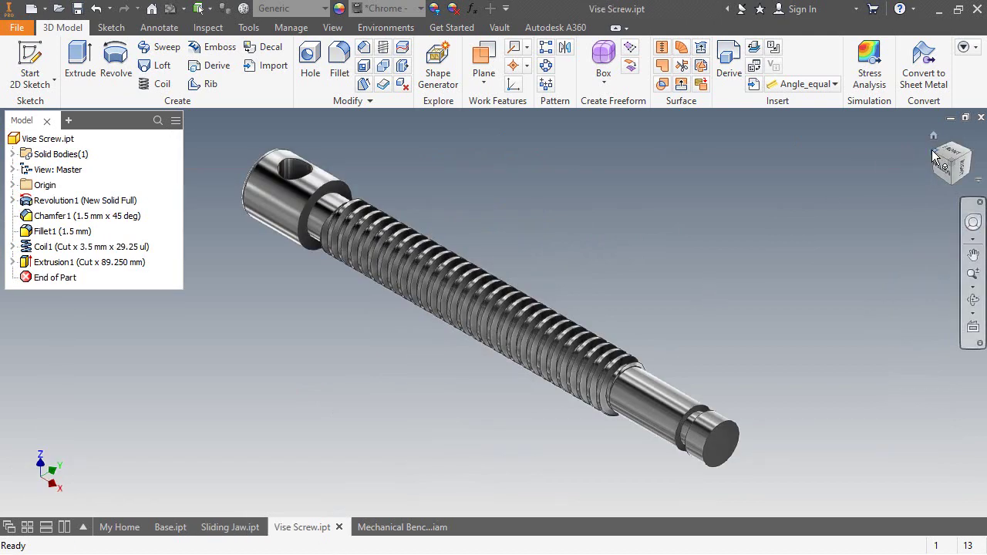
{"action": "left_click", "coordinate": [935, 156]}
{"action": "left_click", "coordinate": [401, 527]}
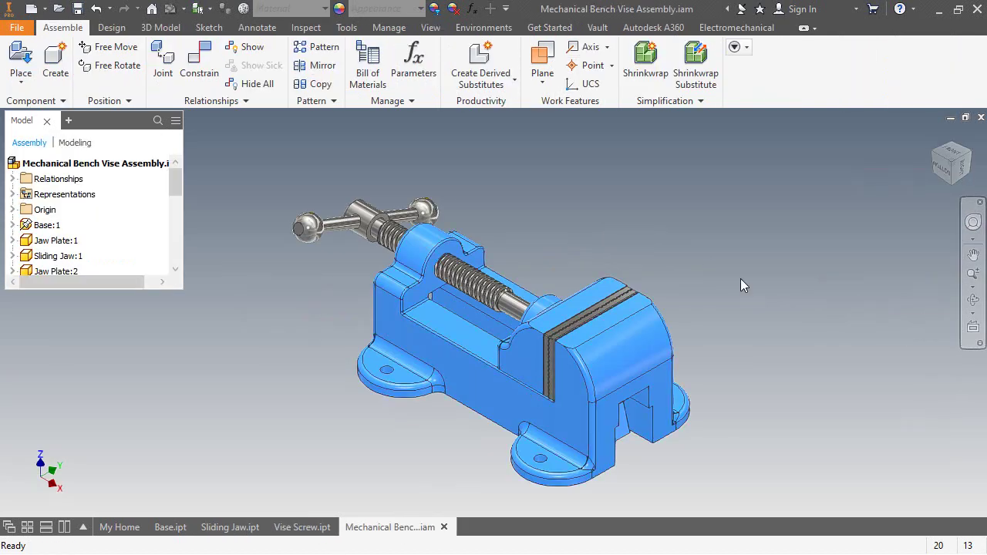
Step: Inspect the complete vise assembly from another angle and review its list of mate and flush relationships
{"action": "left_click", "coordinate": [973, 299]}
{"action": "left_click_drag", "start_coordinate": [525, 262], "coordinate": [513, 232]}
{"action": "right_click", "coordinate": [512, 232]}
{"action": "left_click", "coordinate": [524, 278]}
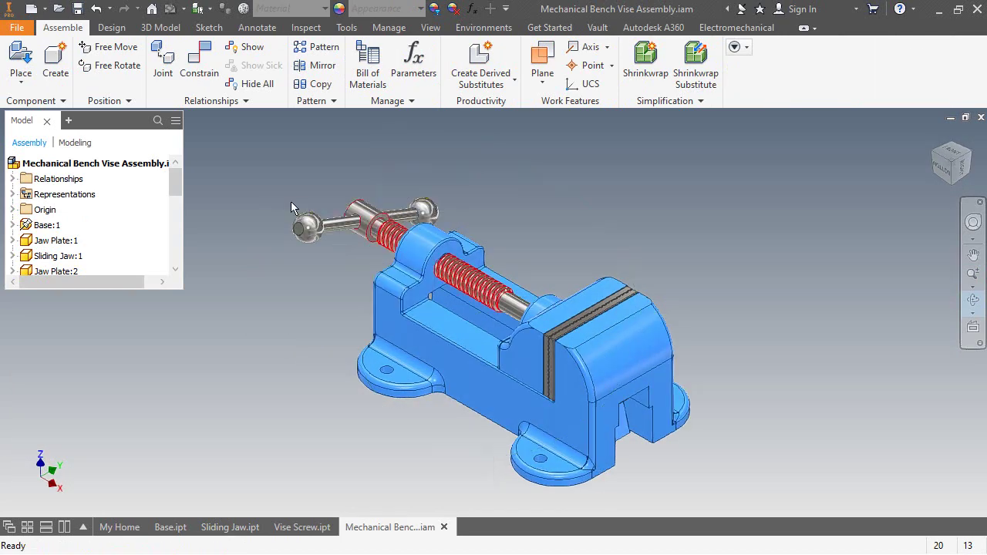
{"action": "left_click", "coordinate": [13, 178]}
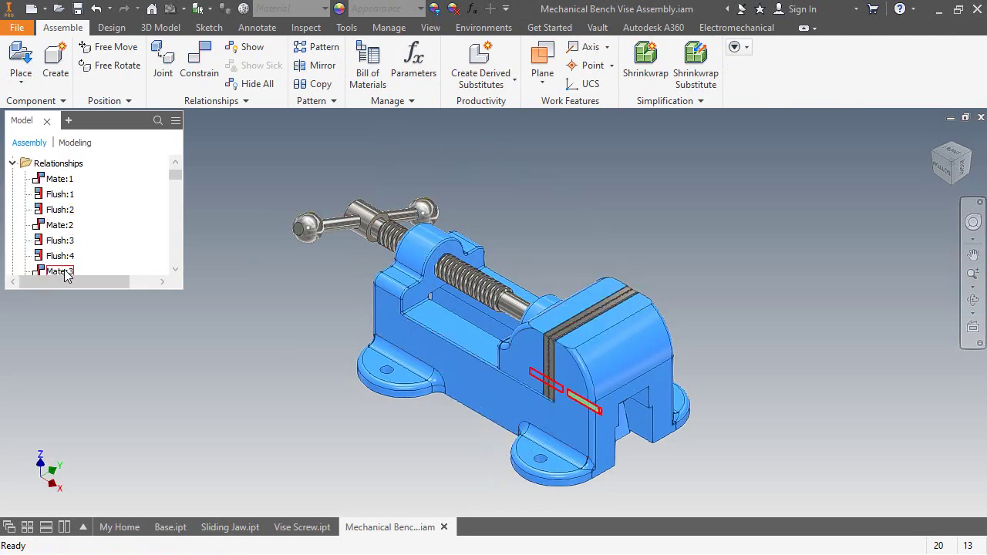
{"action": "left_click", "coordinate": [12, 164]}
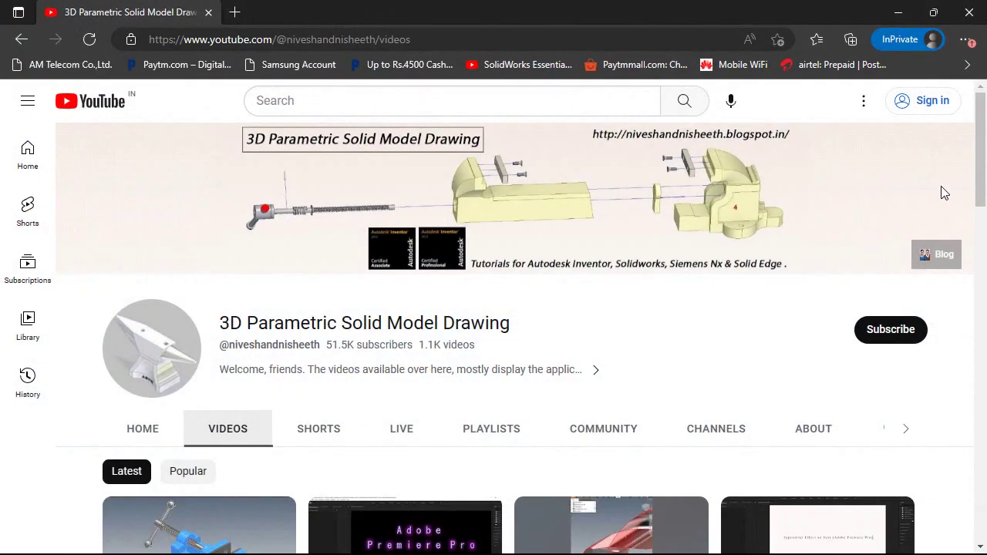
{"action": "left_click_drag", "start_coordinate": [981, 185], "coordinate": [972, 266]}
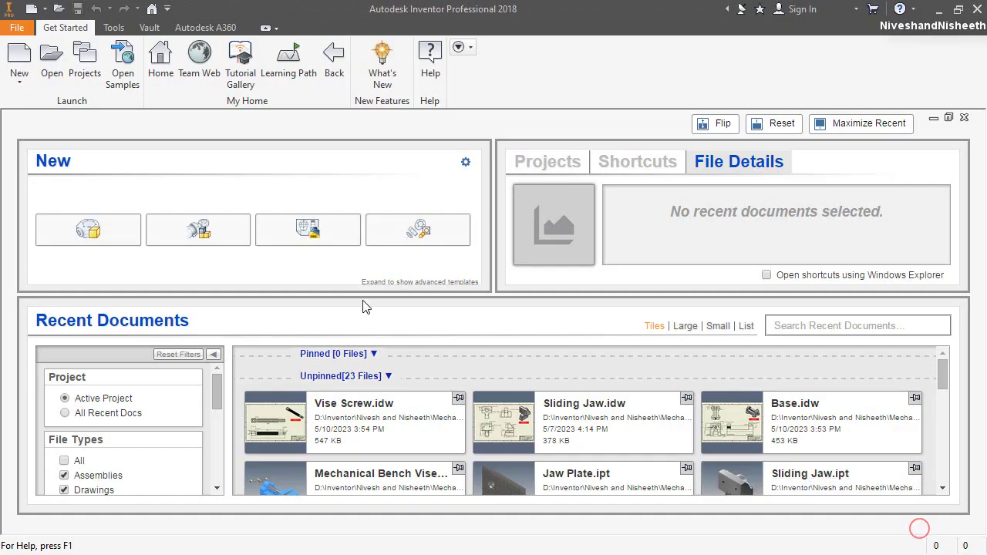
Step: Create a new assembly file from the metric Standard (mm).iam template
{"action": "left_click", "coordinate": [17, 58]}
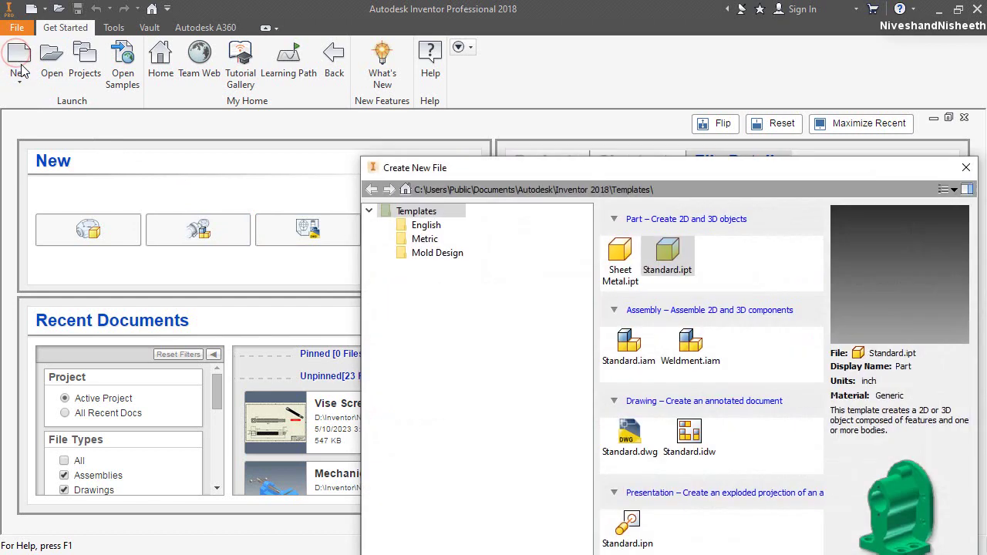
{"action": "left_click_drag", "start_coordinate": [468, 168], "coordinate": [289, 54]}
{"action": "left_click", "coordinate": [245, 124]}
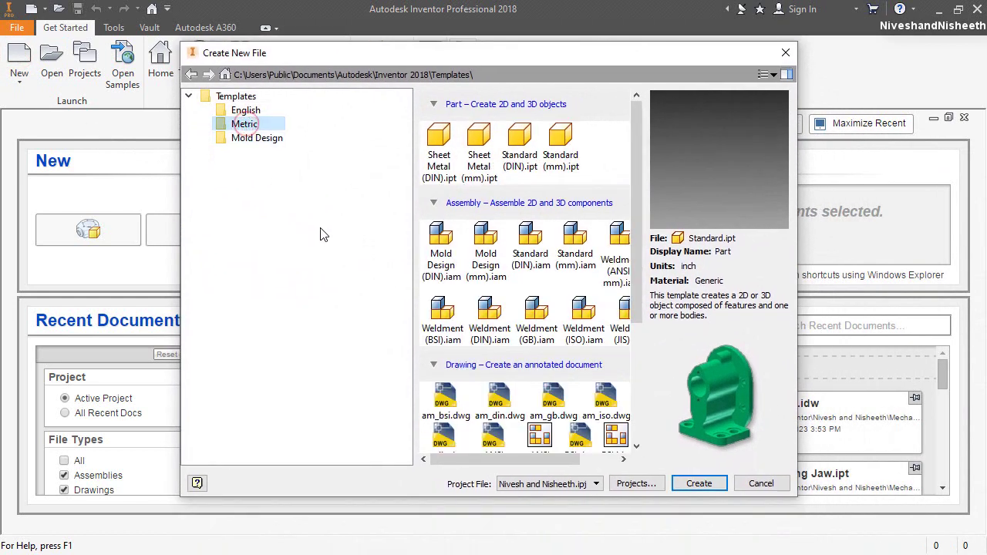
{"action": "double_click", "coordinate": [578, 237]}
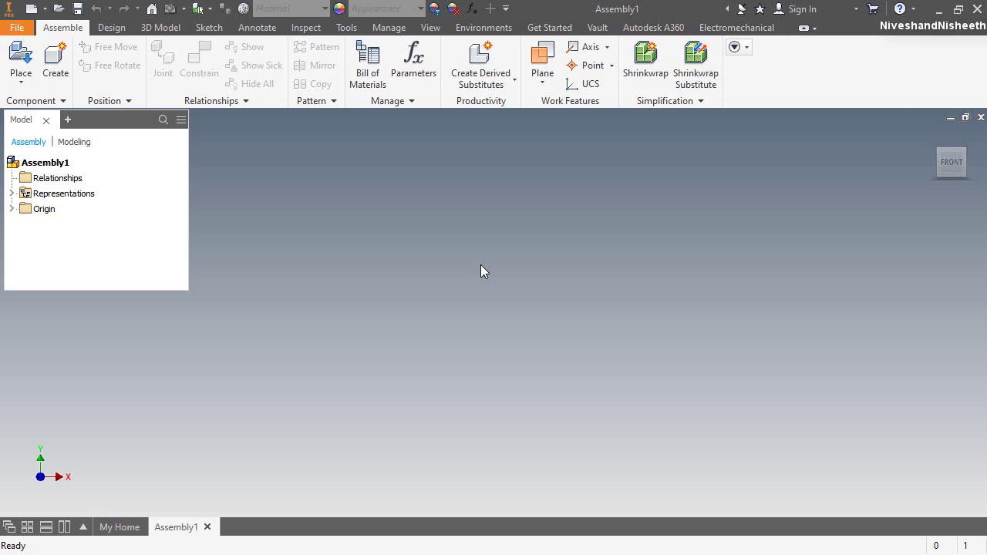
Step: Place one instance of Base.ipt in the new assembly, grounded at the origin
{"action": "right_click", "coordinate": [480, 265]}
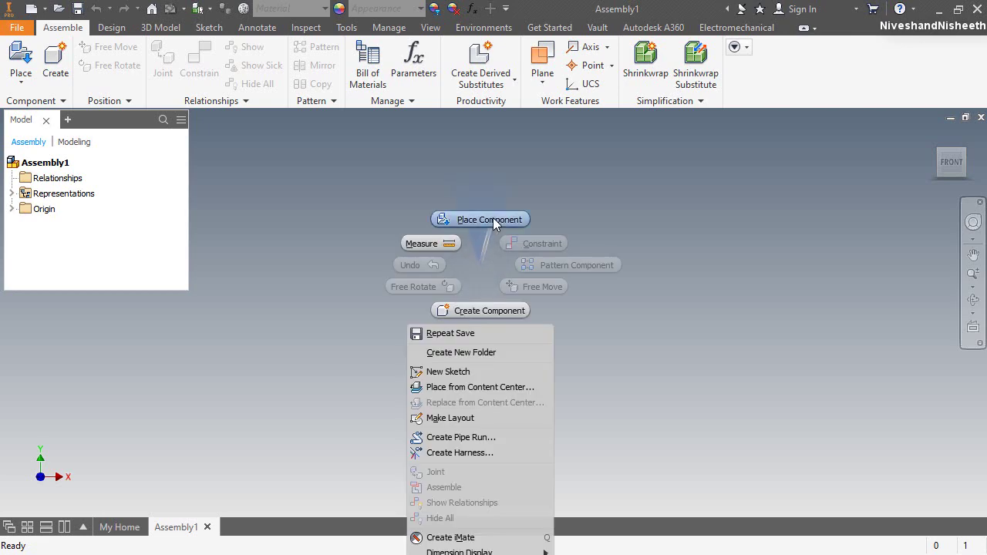
{"action": "left_click", "coordinate": [493, 219]}
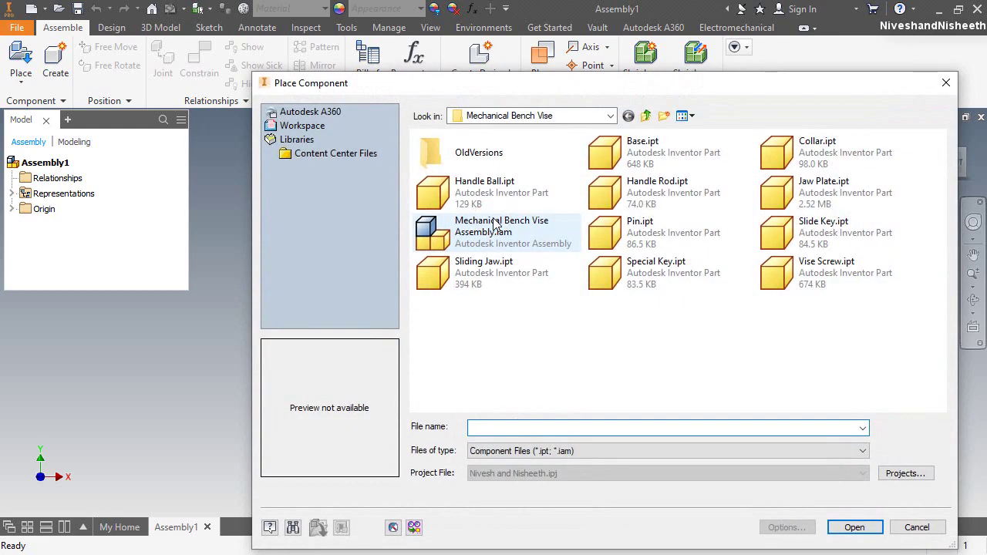
{"action": "left_click_drag", "start_coordinate": [605, 77], "coordinate": [543, 49]}
{"action": "double_click", "coordinate": [575, 120]}
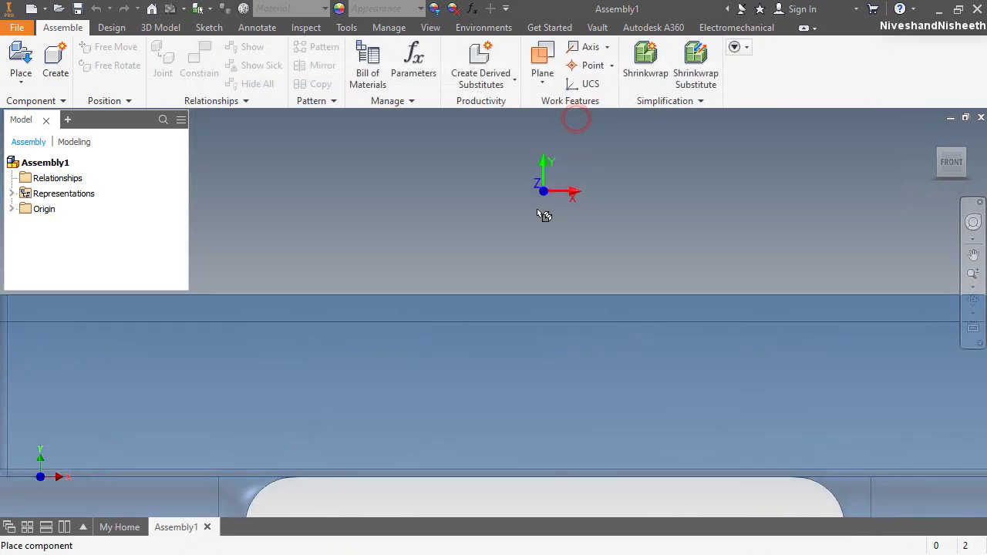
{"action": "right_click", "coordinate": [524, 251]}
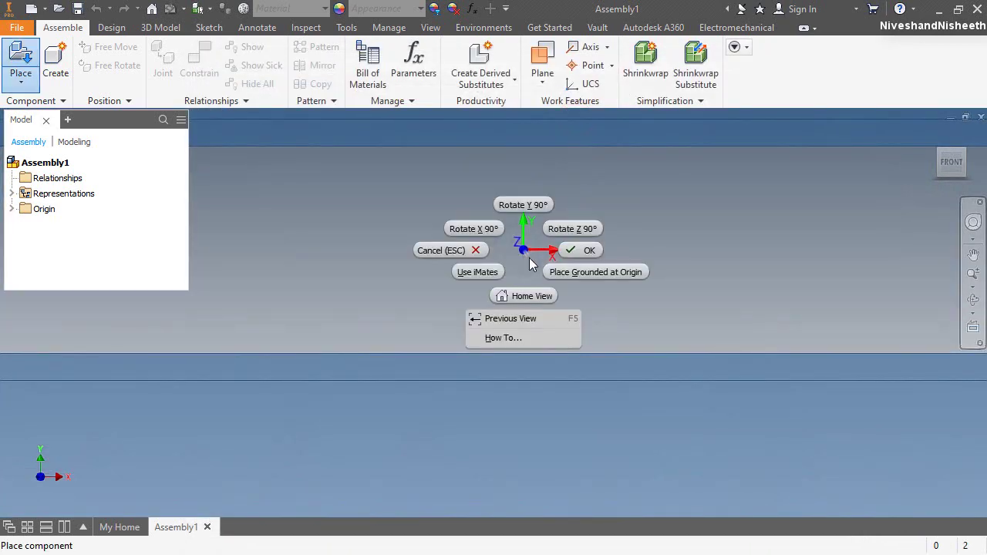
{"action": "left_click", "coordinate": [579, 272]}
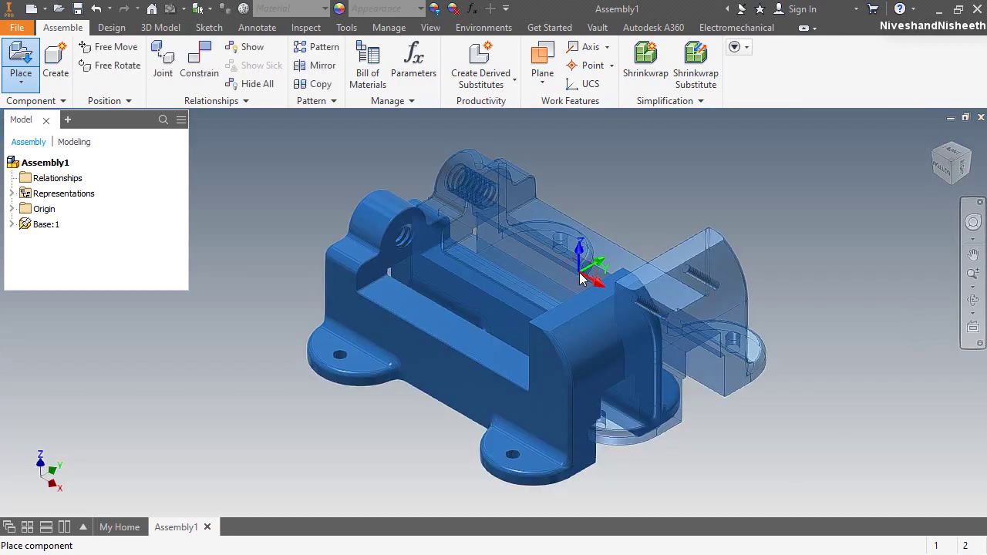
{"action": "right_click", "coordinate": [689, 227]}
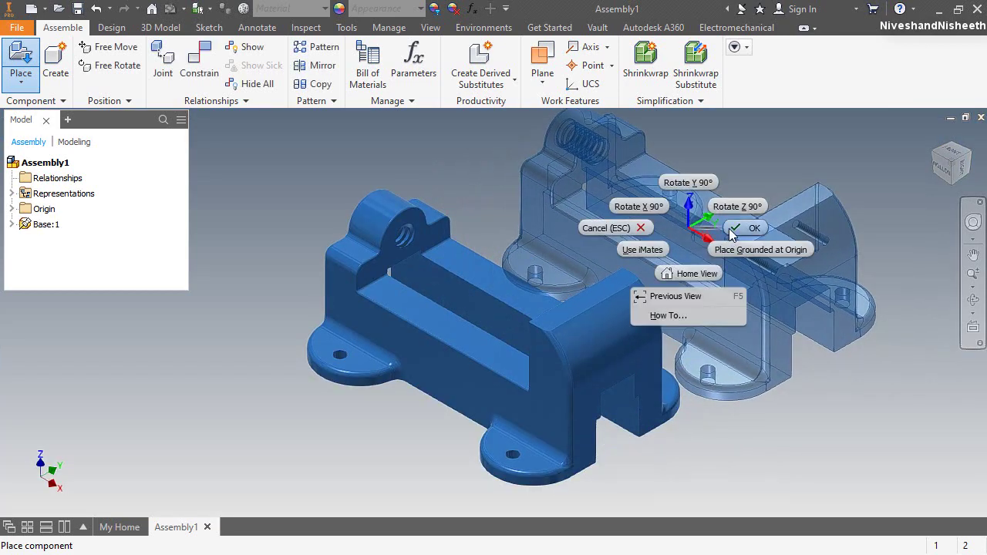
{"action": "left_click", "coordinate": [731, 231]}
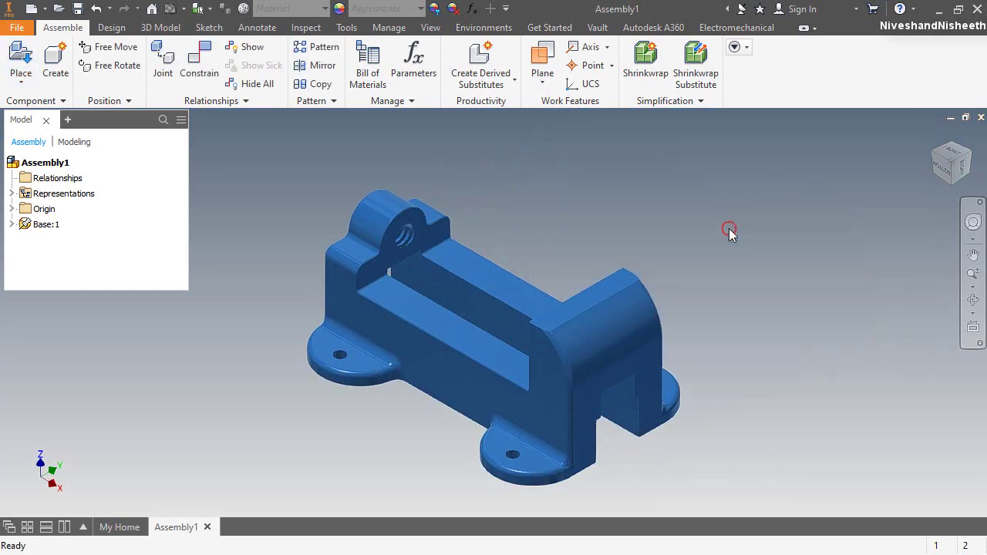
Step: Turn the isometric view to show the base from its threaded-boss end and inspect it from other angles
{"action": "left_click", "coordinate": [950, 145]}
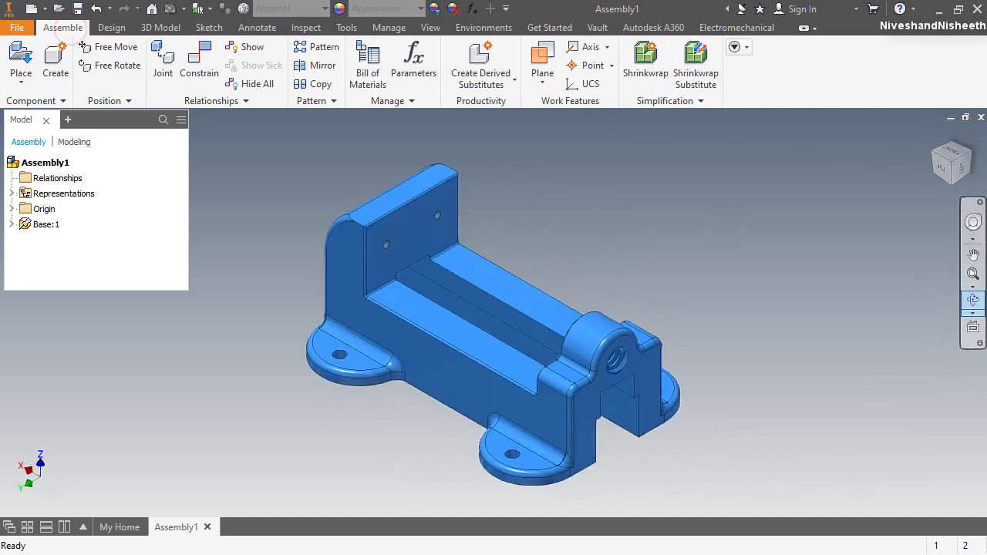
{"action": "left_click", "coordinate": [973, 299]}
{"action": "left_click_drag", "start_coordinate": [338, 314], "coordinate": [635, 311]}
{"action": "right_click", "coordinate": [555, 265]}
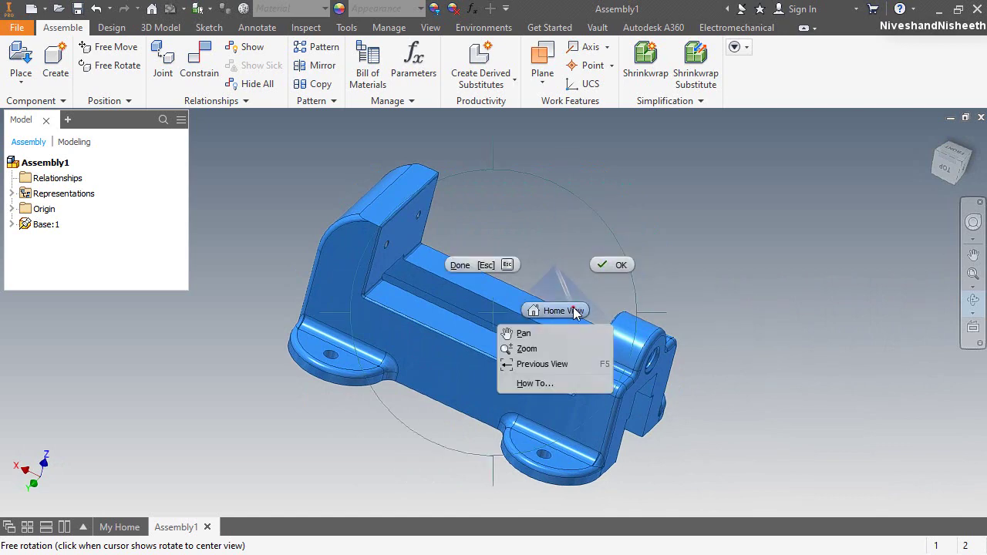
{"action": "left_click", "coordinate": [567, 311]}
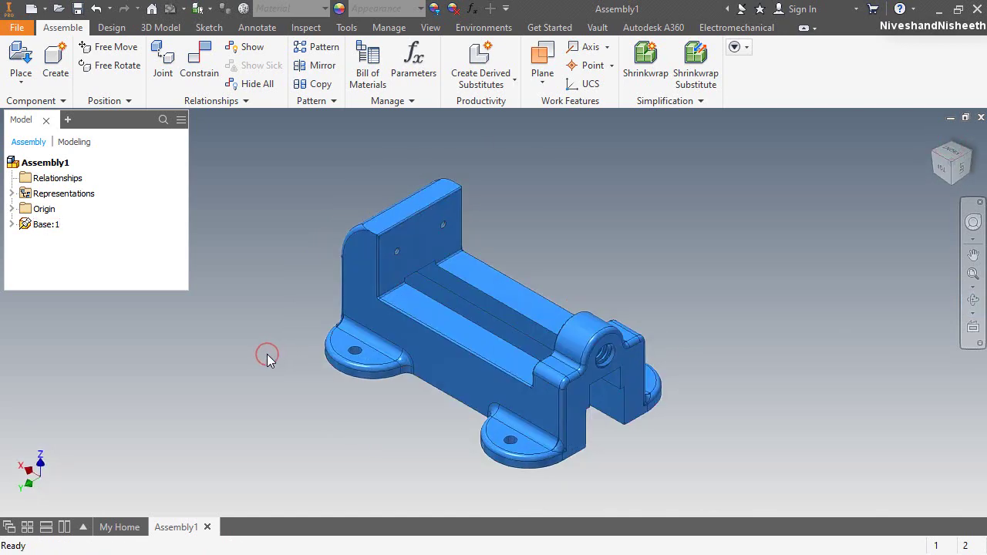
Step: Check the grounding of the base by selecting it and trying to move it
{"action": "left_click", "coordinate": [41, 224]}
{"action": "left_click", "coordinate": [34, 224]}
{"action": "left_click", "coordinate": [276, 332]}
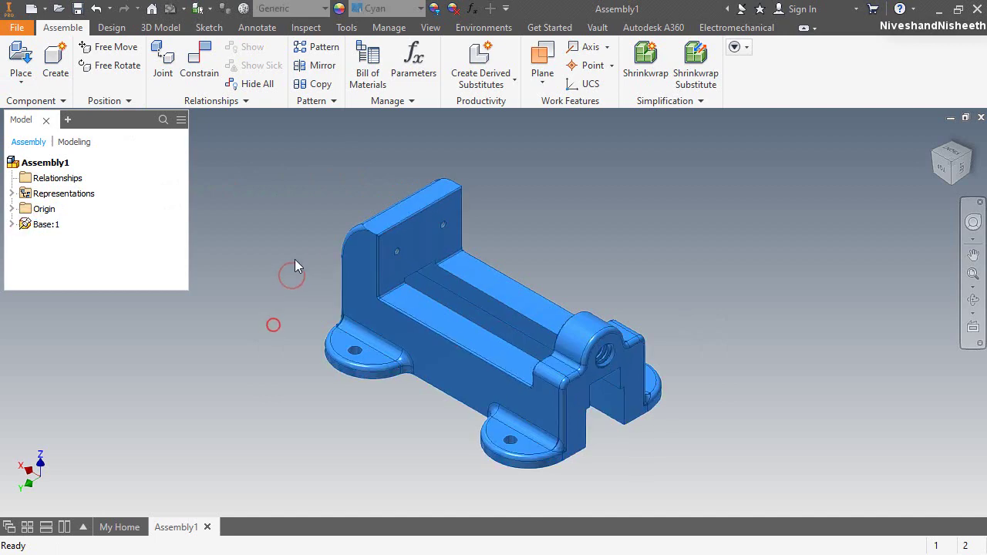
{"action": "left_click", "coordinate": [375, 248]}
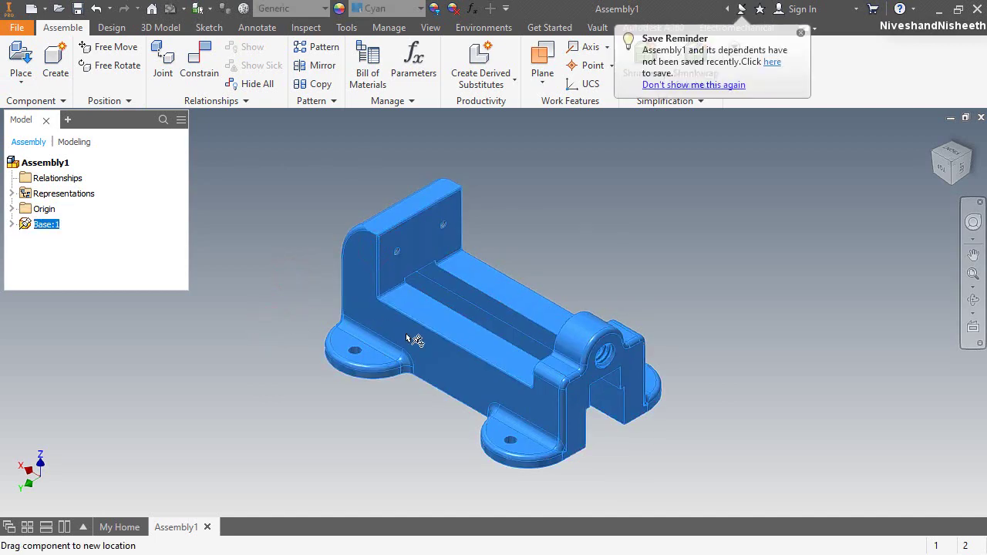
{"action": "left_click", "coordinate": [549, 213]}
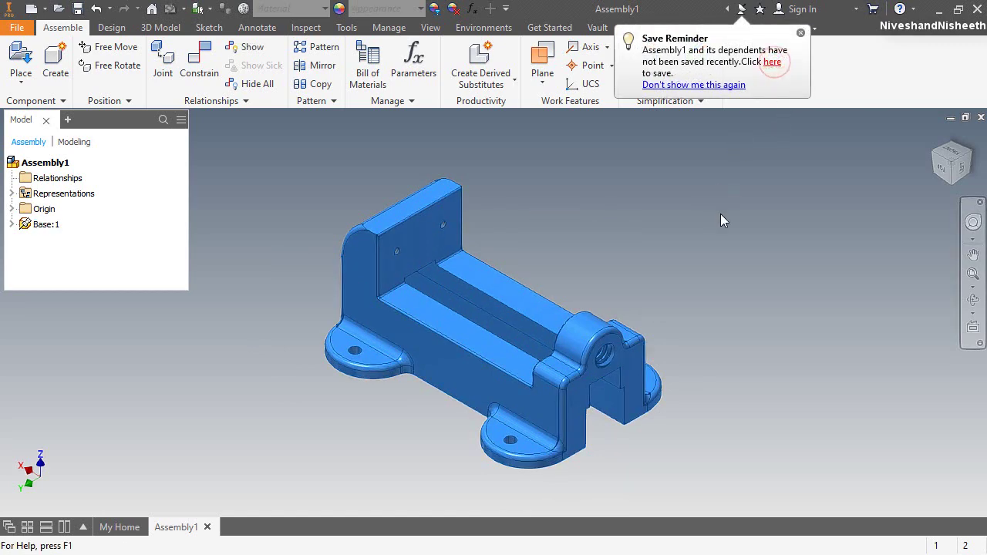
Step: Save the assembly as Sub_Assembly1.iam in the Mechanical Bench Vise folder
{"action": "key", "text": "ctrl+s"}
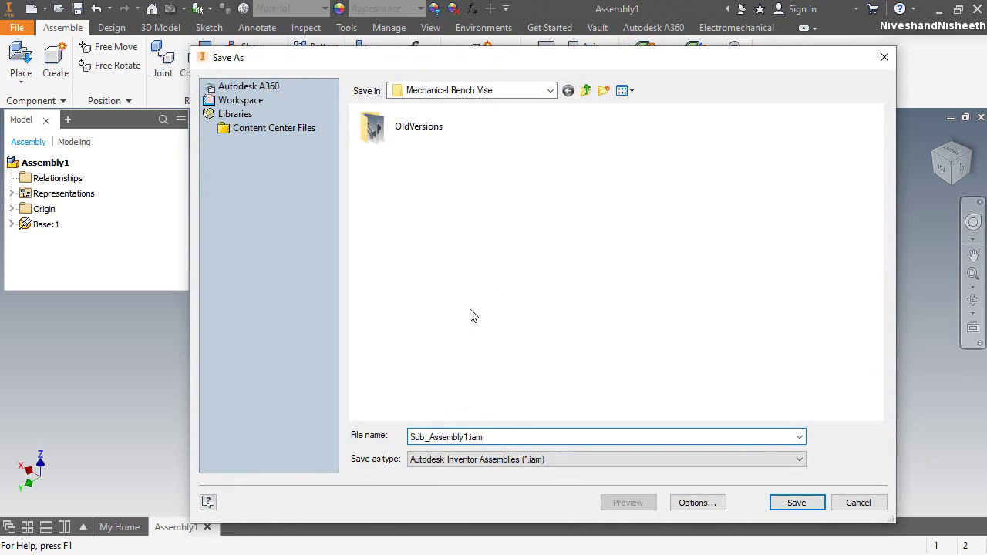
{"action": "left_click", "coordinate": [794, 503]}
{"action": "left_click", "coordinate": [764, 389]}
Step: Place one Jaw Plate.ipt above the base, rotated 90° about Z and 90° about X to stand upright
{"action": "right_click_drag", "start_coordinate": [740, 346], "coordinate": [579, 171]}
{"action": "left_click", "coordinate": [582, 128]}
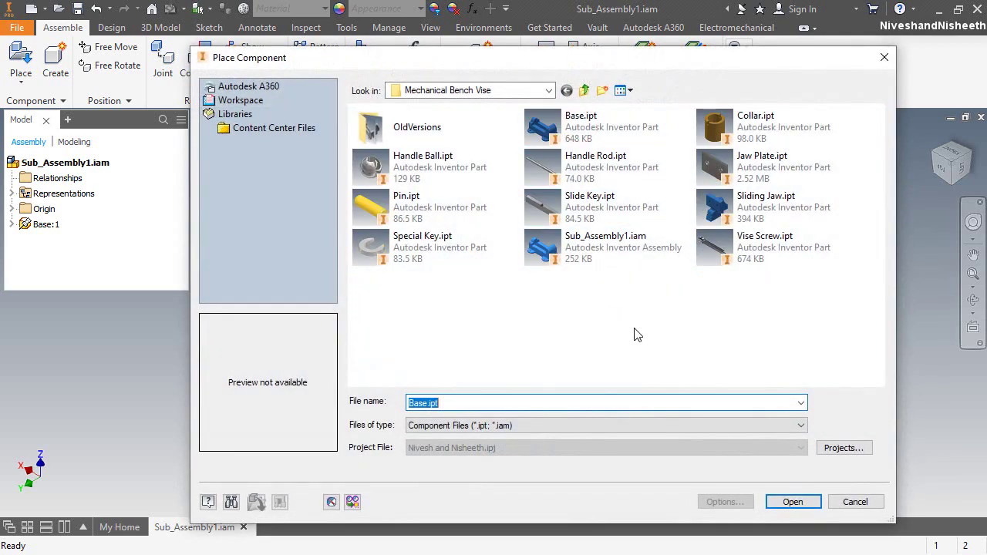
{"action": "double_click", "coordinate": [769, 173]}
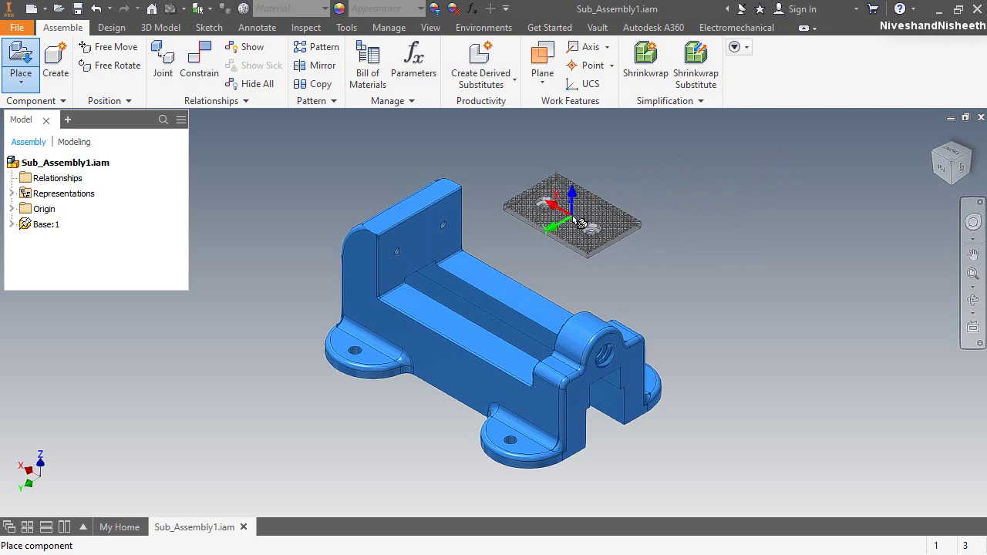
{"action": "right_click", "coordinate": [572, 215]}
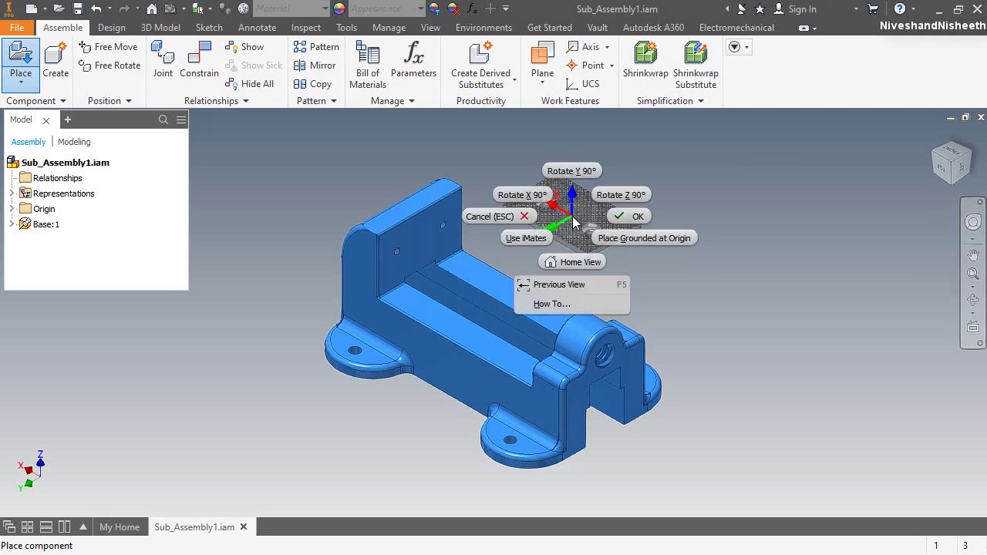
{"action": "left_click", "coordinate": [636, 197]}
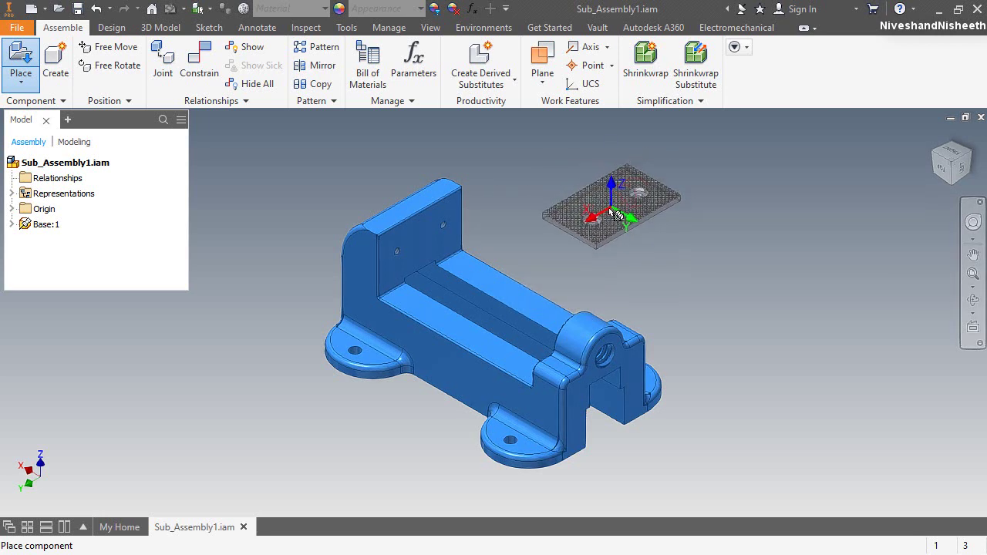
{"action": "right_click", "coordinate": [589, 221]}
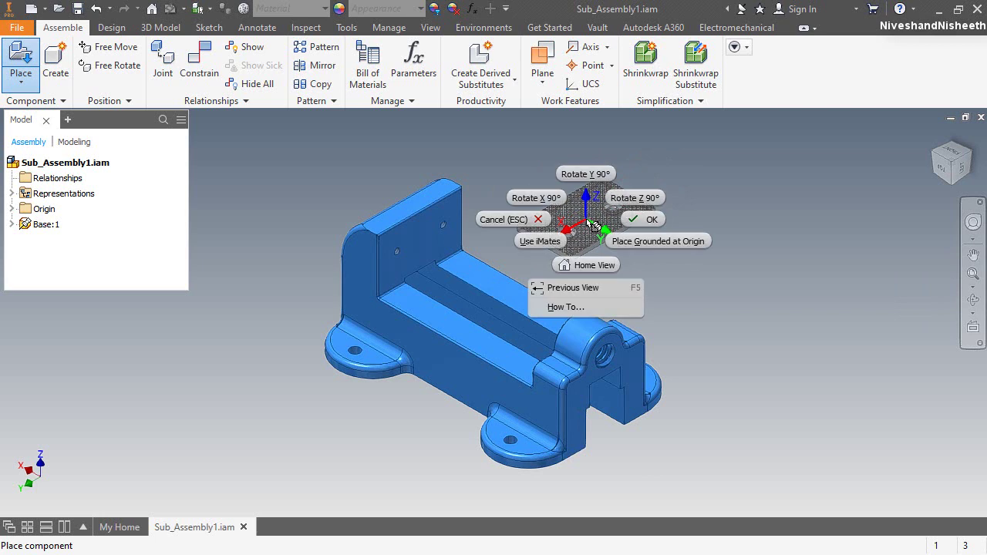
{"action": "left_click", "coordinate": [536, 198]}
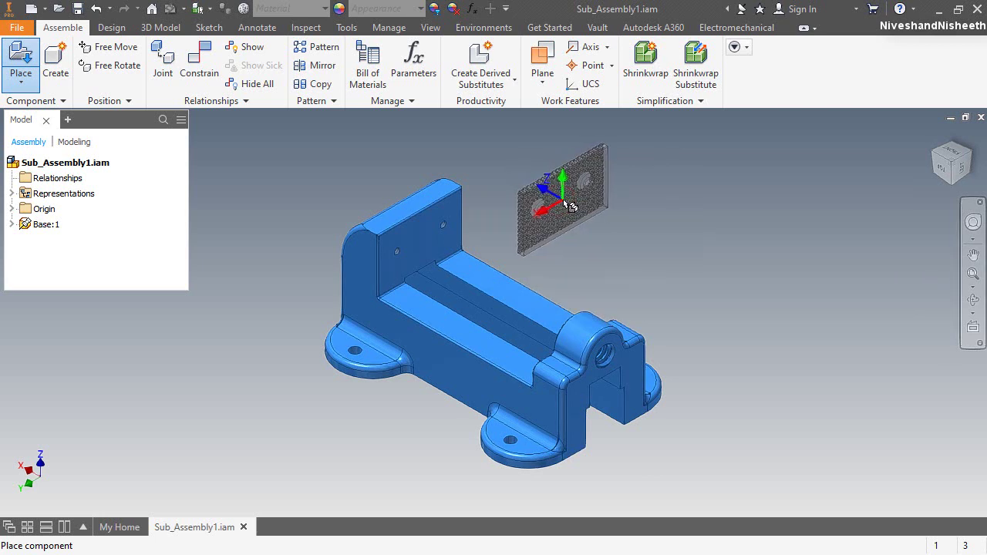
{"action": "left_click", "coordinate": [563, 199]}
{"action": "right_click", "coordinate": [684, 245]}
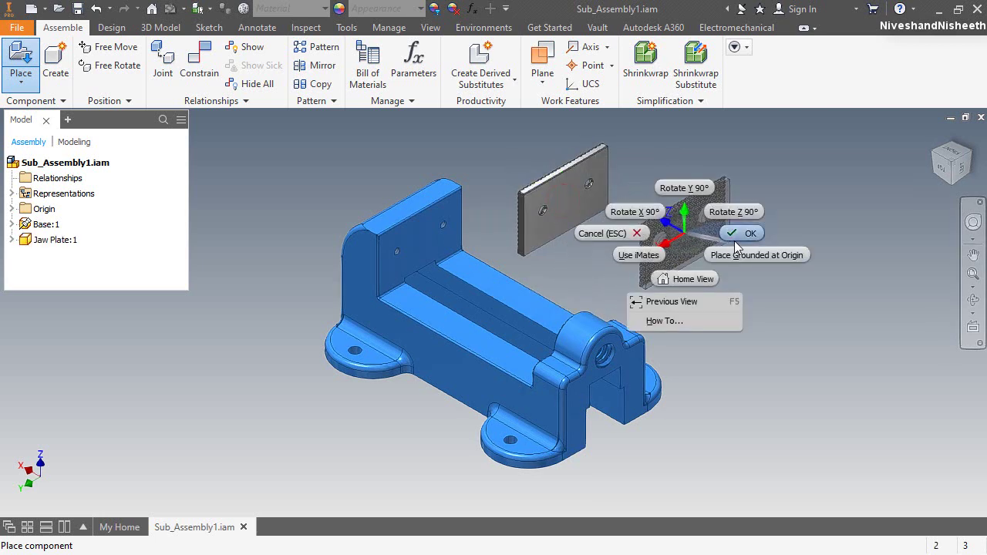
{"action": "left_click", "coordinate": [737, 234]}
Step: Mate the jaw plate's smooth back face to the recessed jaw face of the base with a 0 mm offset
{"action": "right_click", "coordinate": [717, 186]}
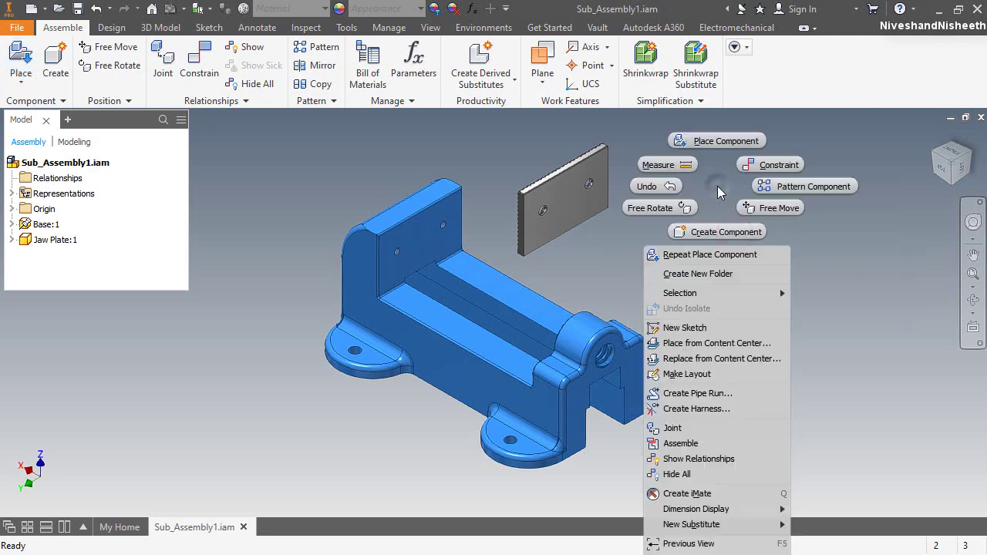
{"action": "left_click", "coordinate": [763, 160]}
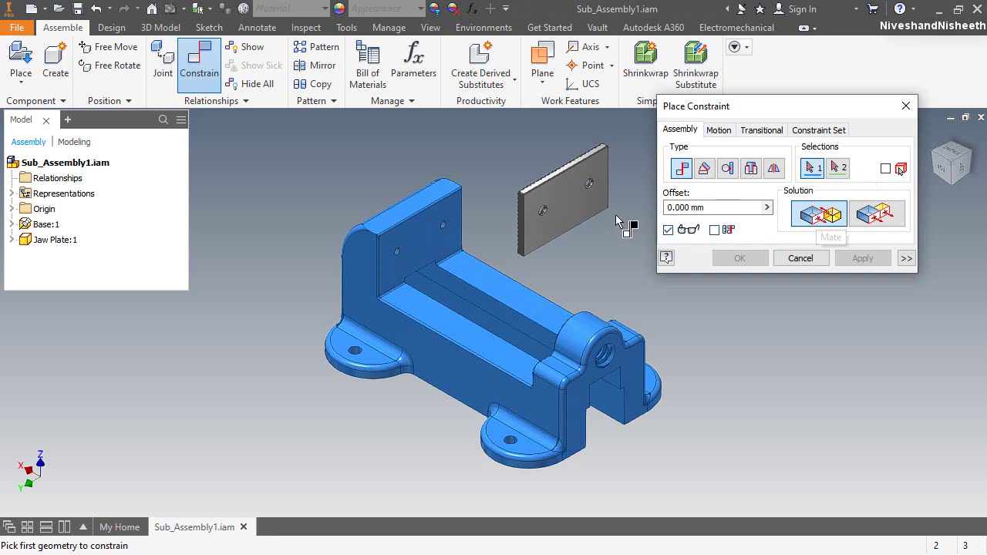
{"action": "left_click", "coordinate": [584, 207]}
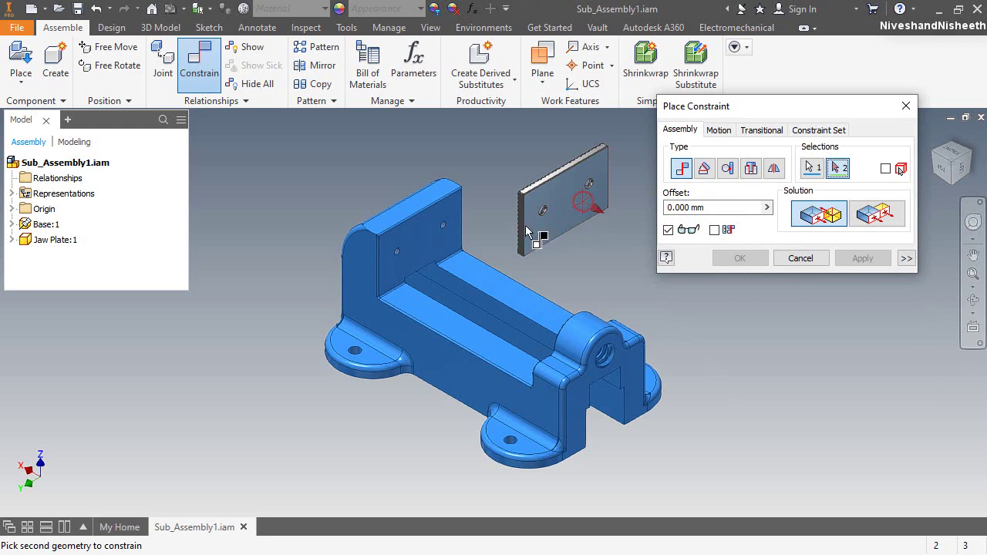
{"action": "left_click", "coordinate": [433, 247]}
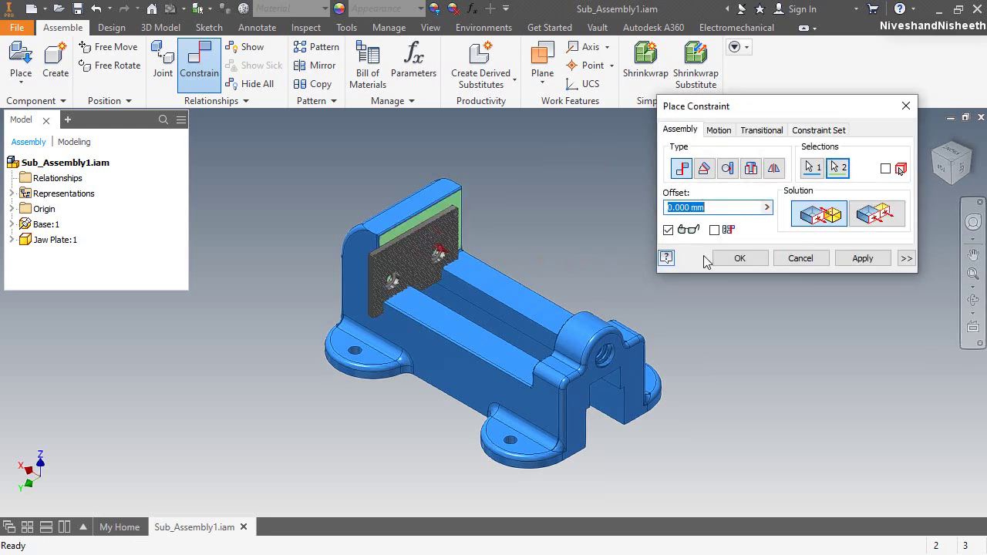
{"action": "left_click", "coordinate": [856, 263]}
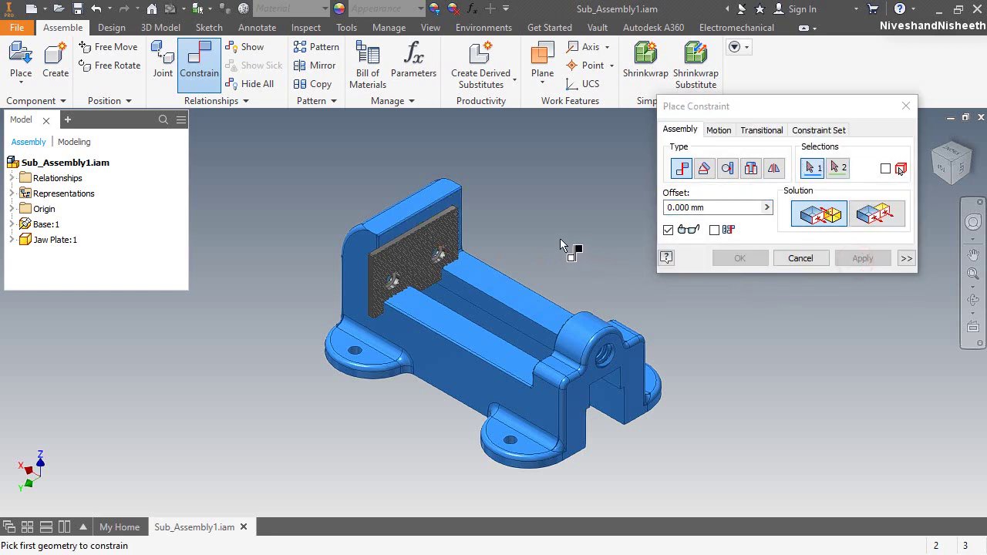
Step: Apply flush constraints with 0 mm offset between the base and jaw plate, aligning their side faces and their top faces
{"action": "left_click", "coordinate": [792, 106]}
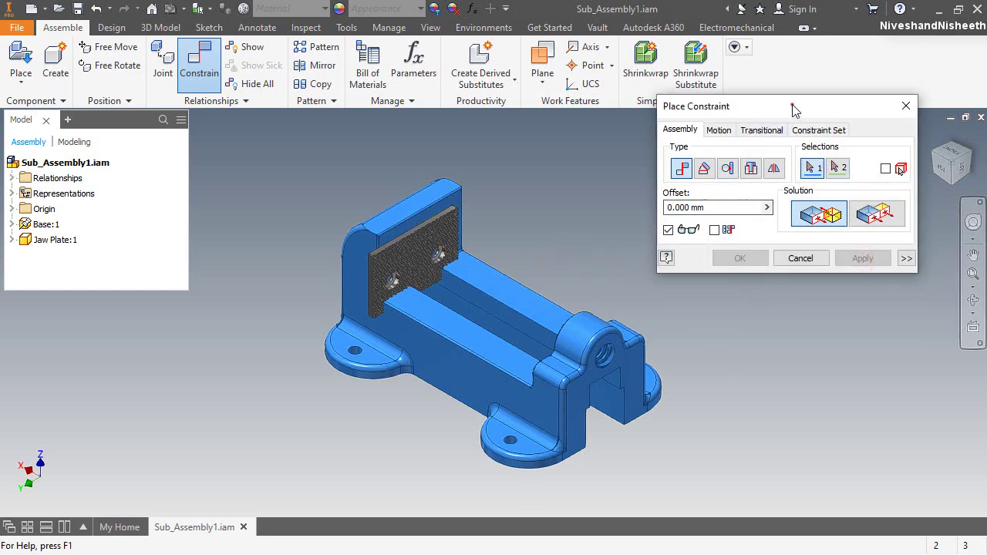
{"action": "left_click", "coordinate": [883, 216]}
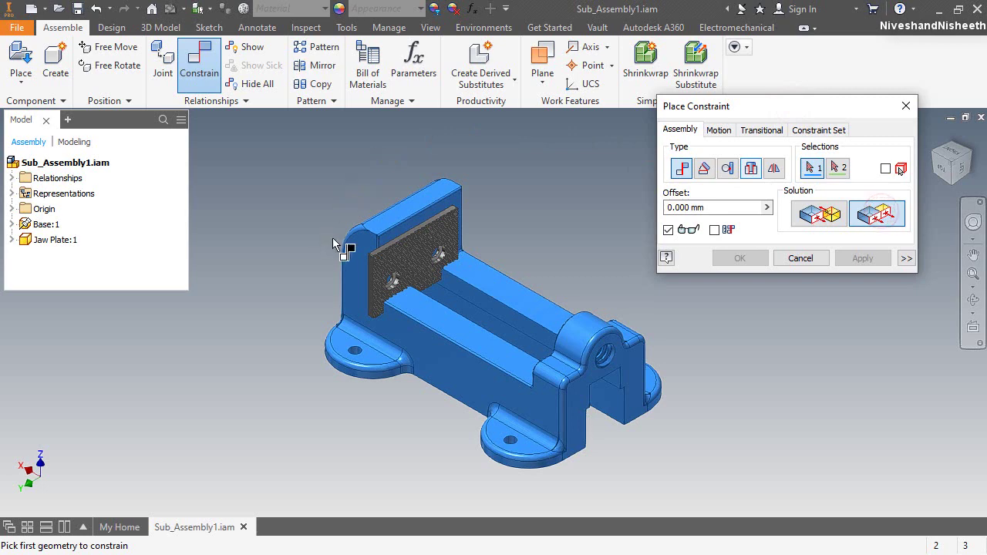
{"action": "scroll", "coordinate": [333, 240], "scroll_direction": "down", "scroll_amount": 3}
{"action": "left_click", "coordinate": [364, 272]}
{"action": "scroll", "coordinate": [380, 279], "scroll_direction": "down", "scroll_amount": 2}
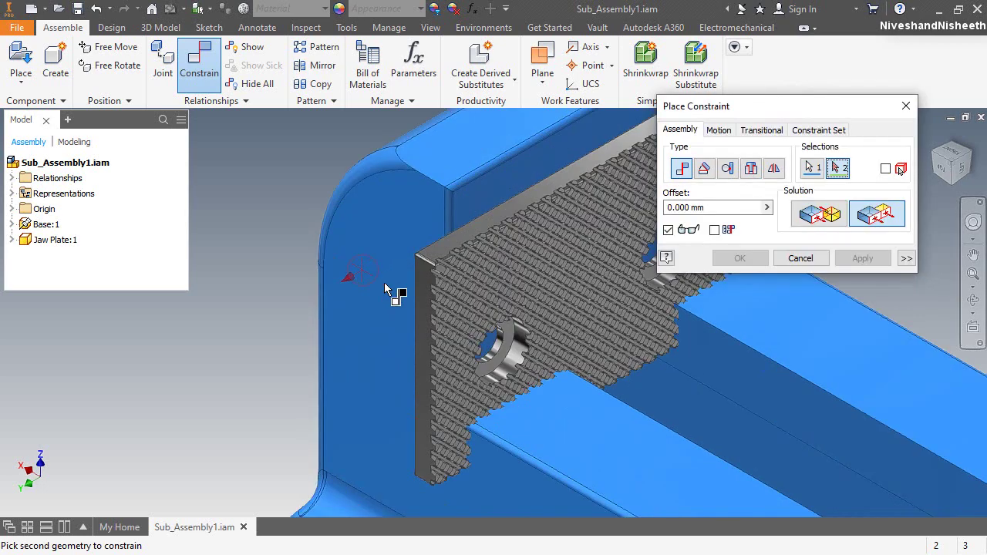
{"action": "left_click", "coordinate": [420, 293]}
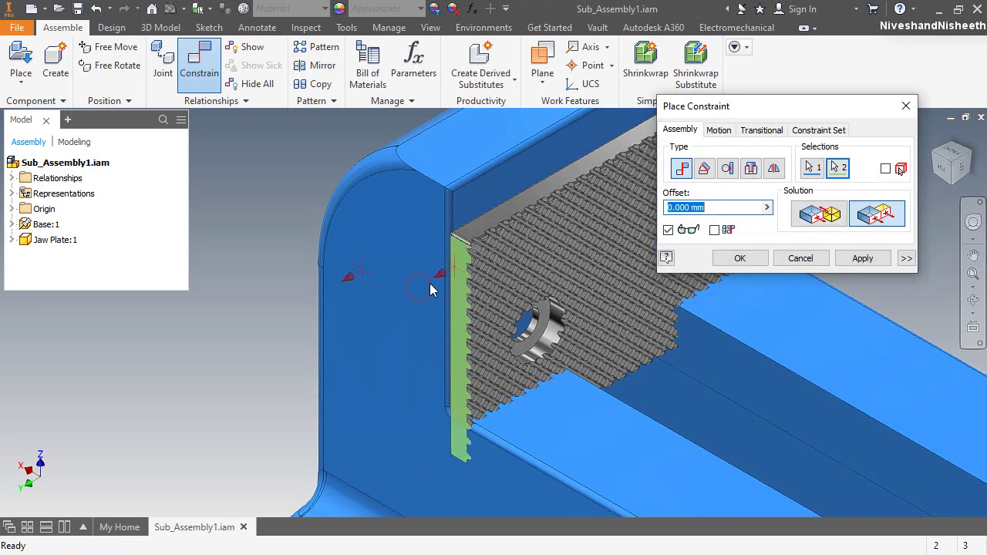
{"action": "left_click", "coordinate": [863, 259]}
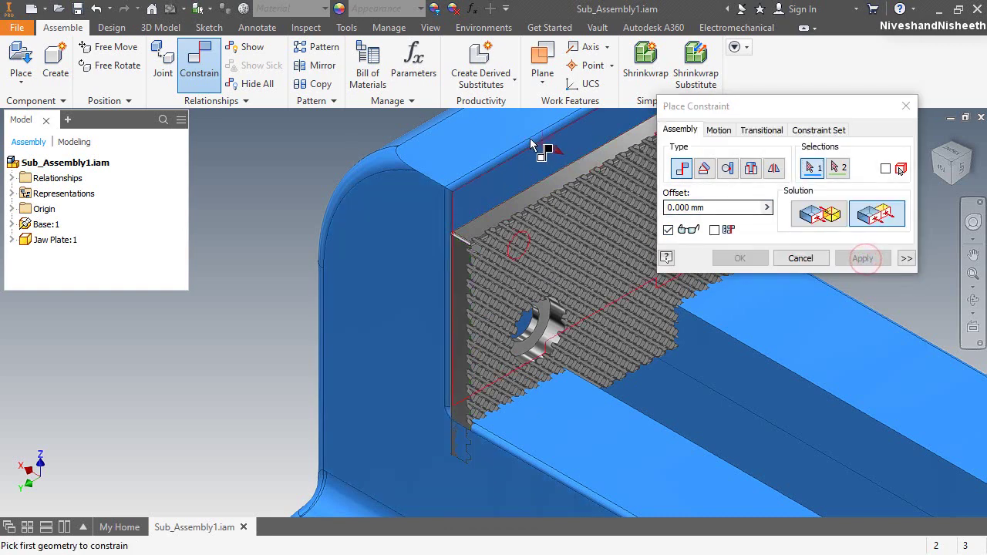
{"action": "left_click", "coordinate": [497, 145]}
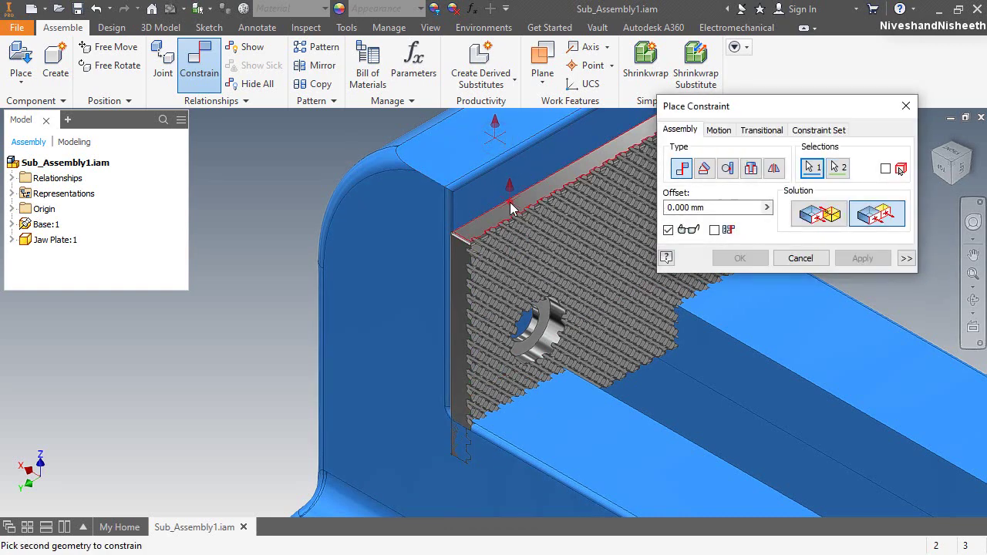
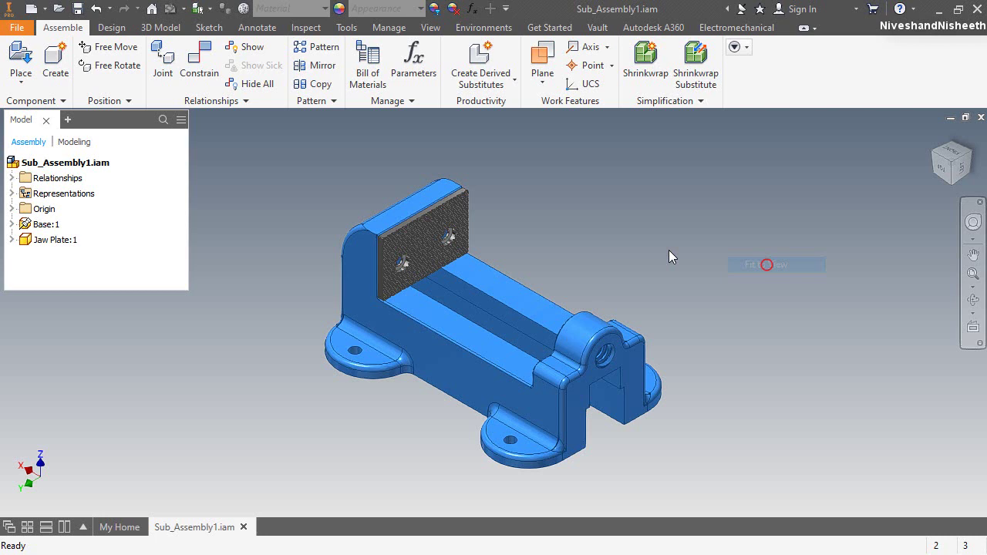
{"action": "left_click", "coordinate": [335, 187]}
Step: Choose Slotted Pan Head Machine Screw - Metric from the Round Head bolts in the Content Center for placement
{"action": "left_click", "coordinate": [16, 86]}
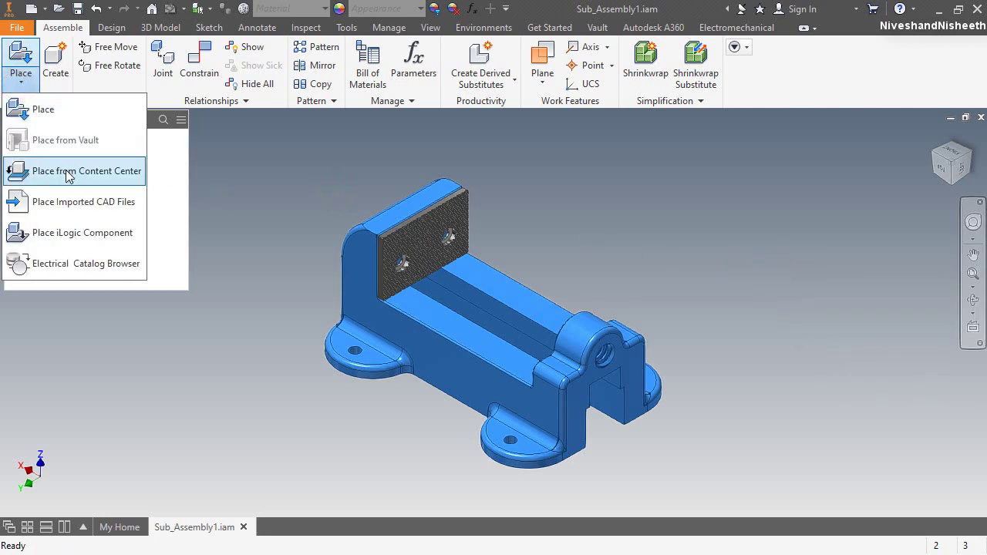
{"action": "left_click", "coordinate": [66, 172]}
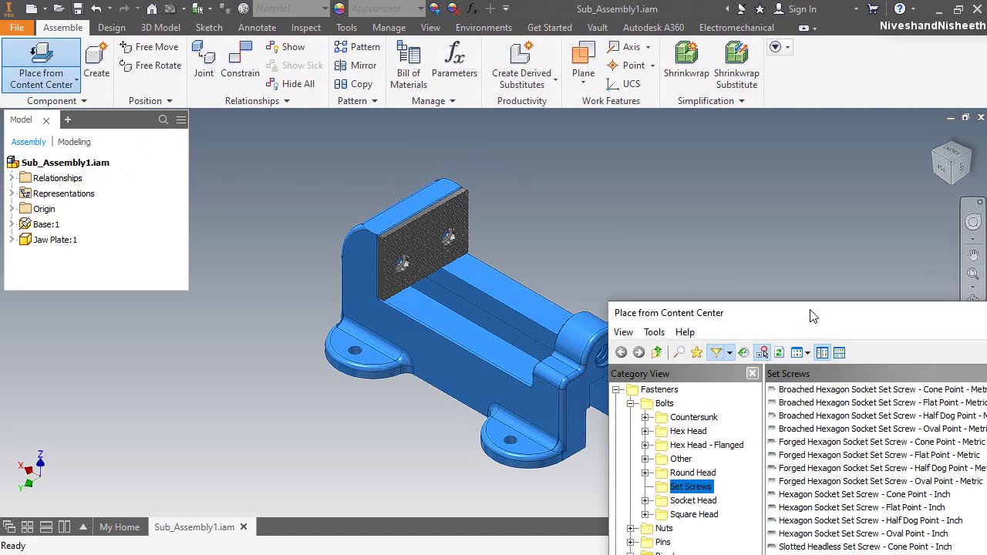
{"action": "left_click_drag", "start_coordinate": [812, 316], "coordinate": [236, 59]}
{"action": "left_click", "coordinate": [123, 176]}
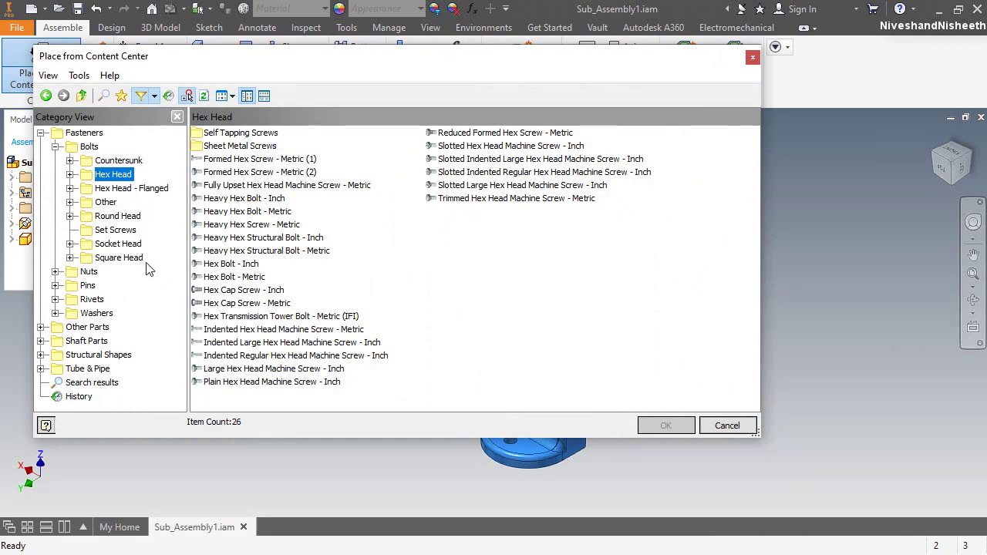
{"action": "left_click", "coordinate": [128, 216]}
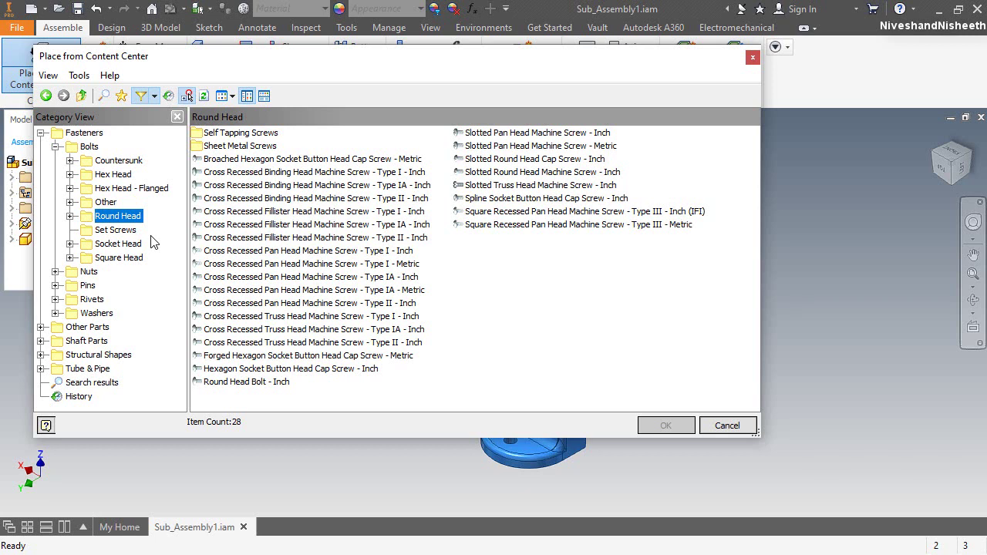
{"action": "left_click", "coordinate": [527, 147]}
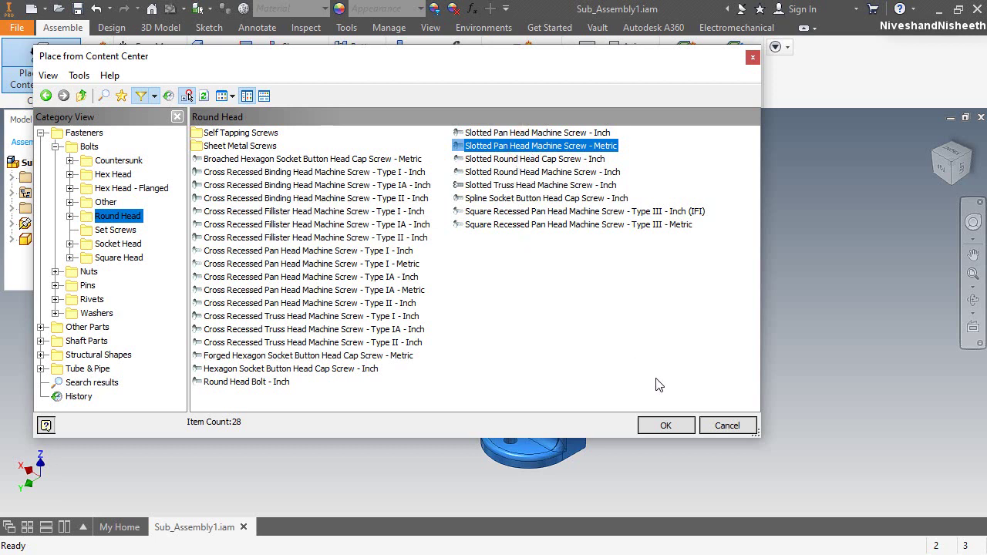
{"action": "left_click", "coordinate": [665, 425]}
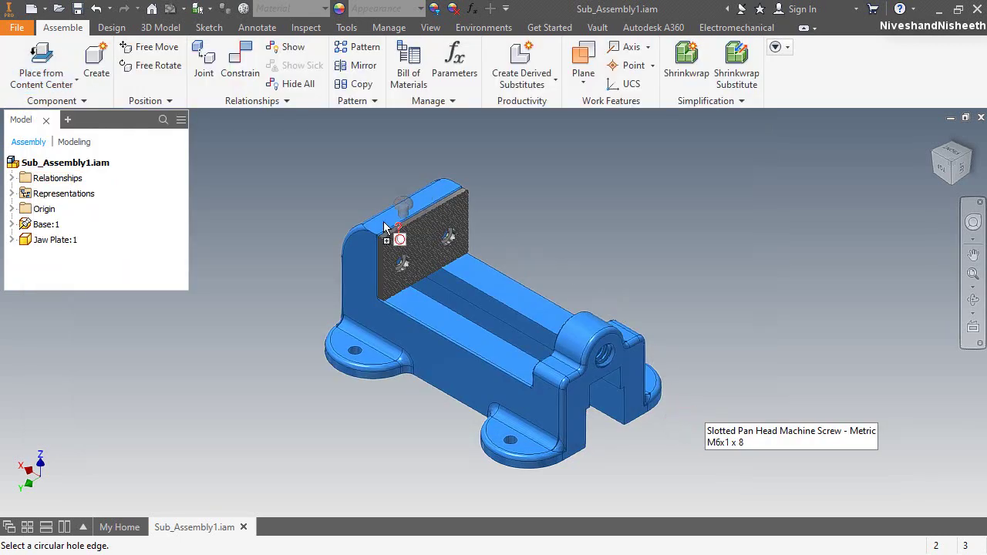
Step: Place M6x1 x 8 slotted pan head screws in both counterbored holes of the jaw plate and end the placement
{"action": "scroll", "coordinate": [390, 235], "scroll_direction": "up", "scroll_amount": 5}
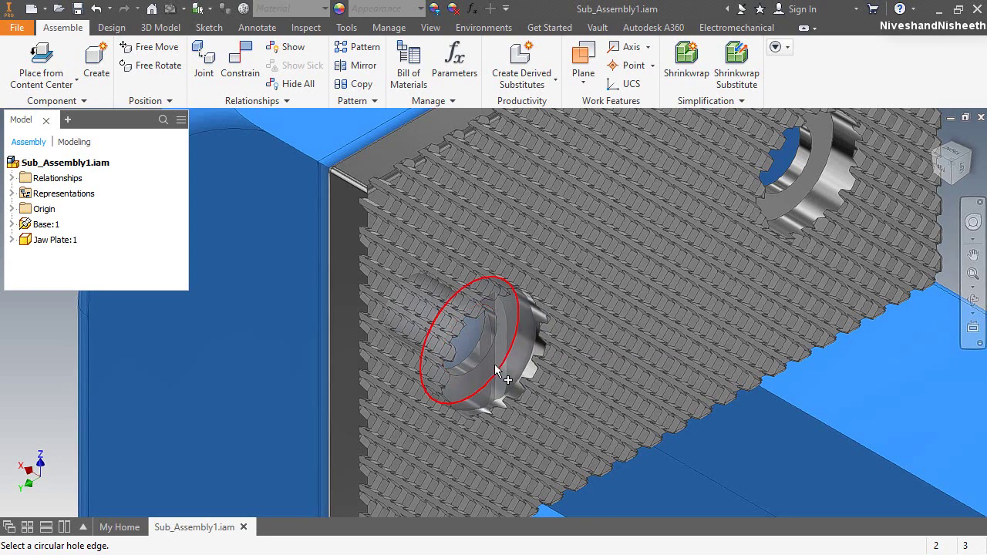
{"action": "left_click", "coordinate": [484, 364]}
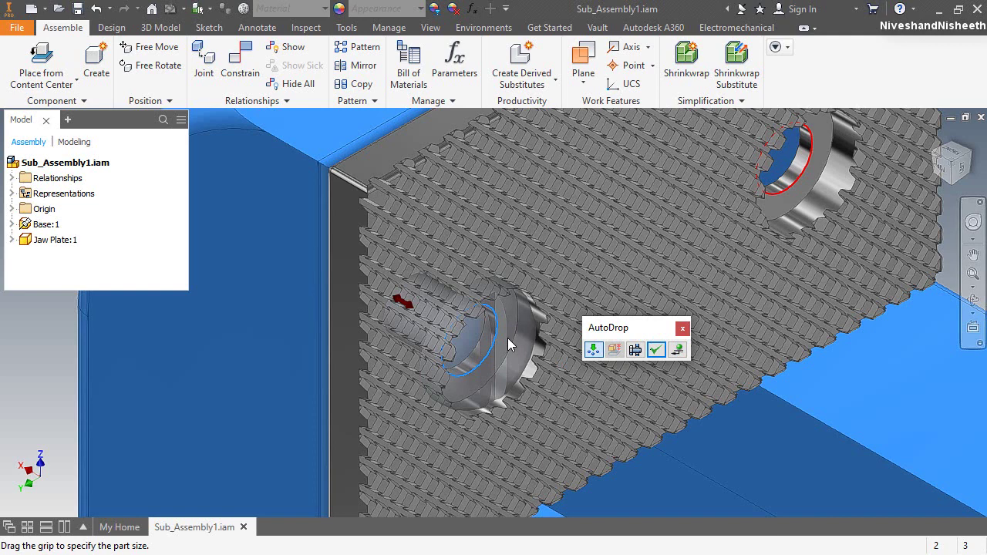
{"action": "left_click", "coordinate": [656, 351]}
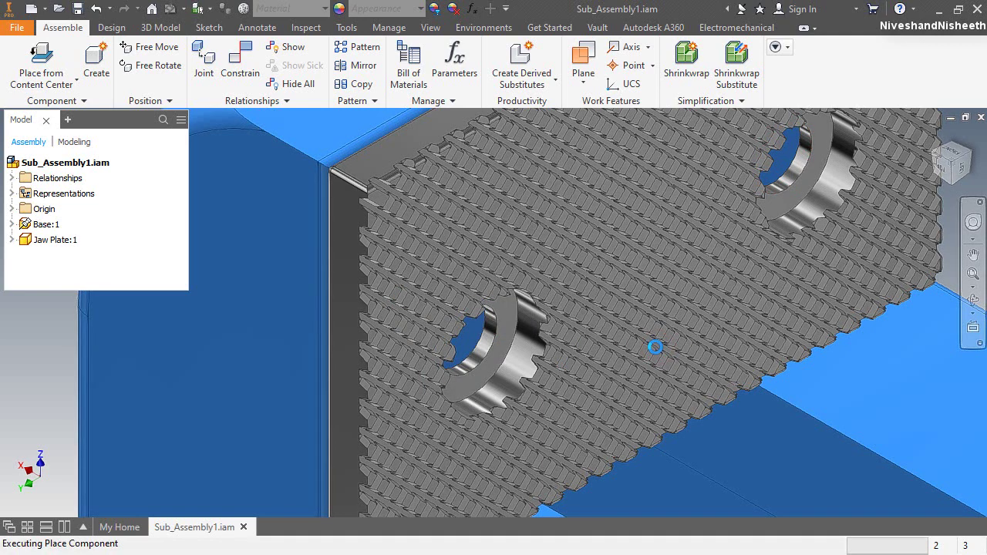
{"action": "right_click", "coordinate": [624, 234]}
{"action": "left_click", "coordinate": [650, 276]}
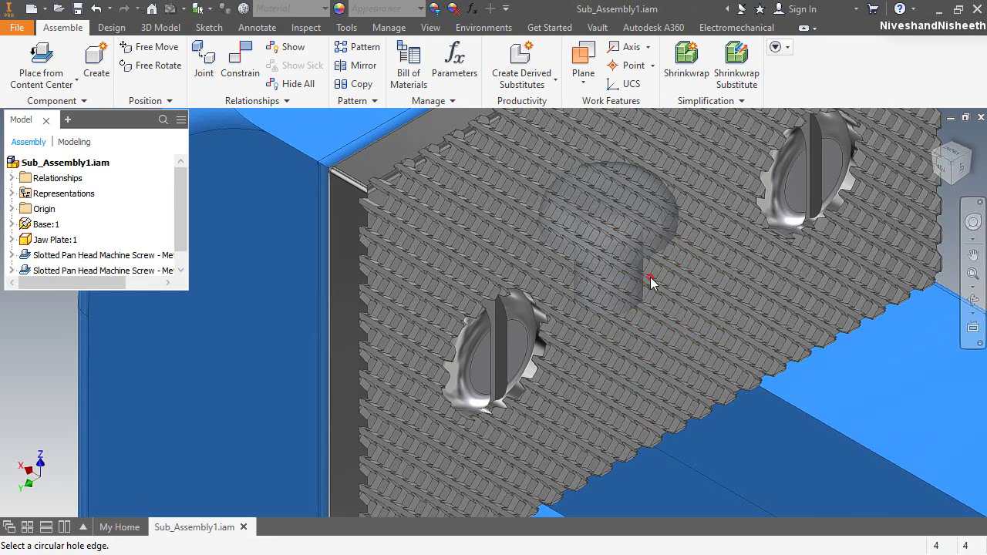
{"action": "scroll", "coordinate": [493, 289], "scroll_direction": "down", "scroll_amount": 5}
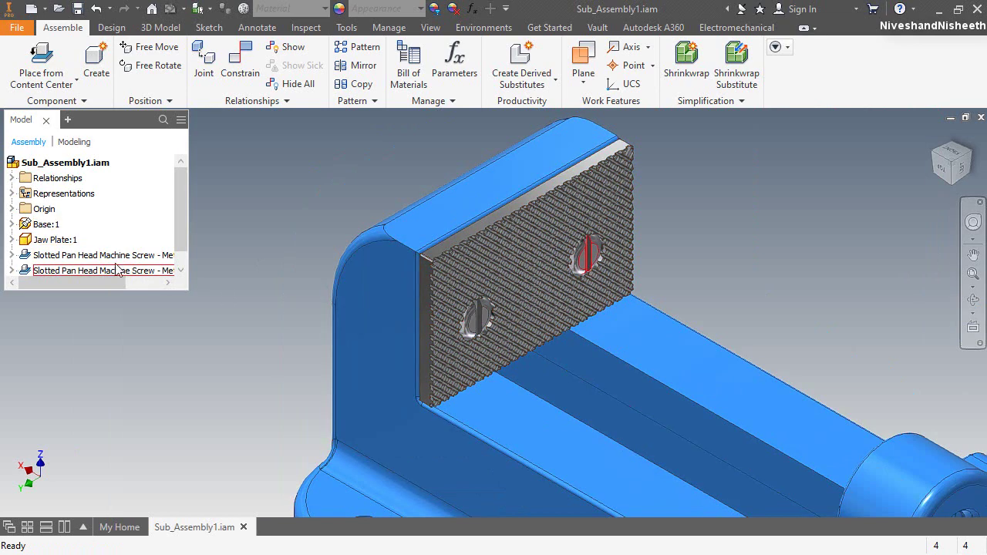
Step: Change the size of the first jaw plate screw to thread M5 with a nominal length of 25 mm
{"action": "double_click", "coordinate": [188, 244]}
{"action": "left_click", "coordinate": [177, 255]}
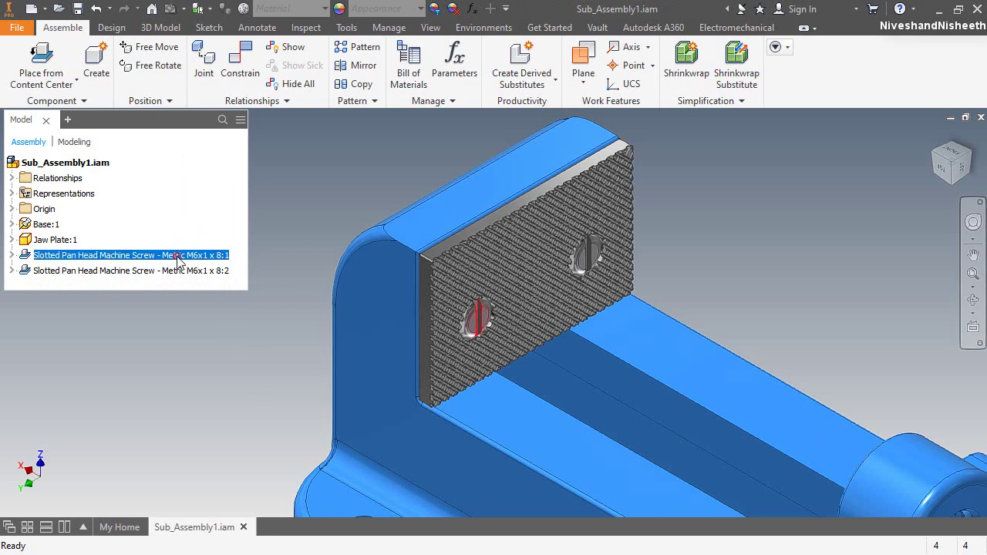
{"action": "right_click", "coordinate": [178, 262]}
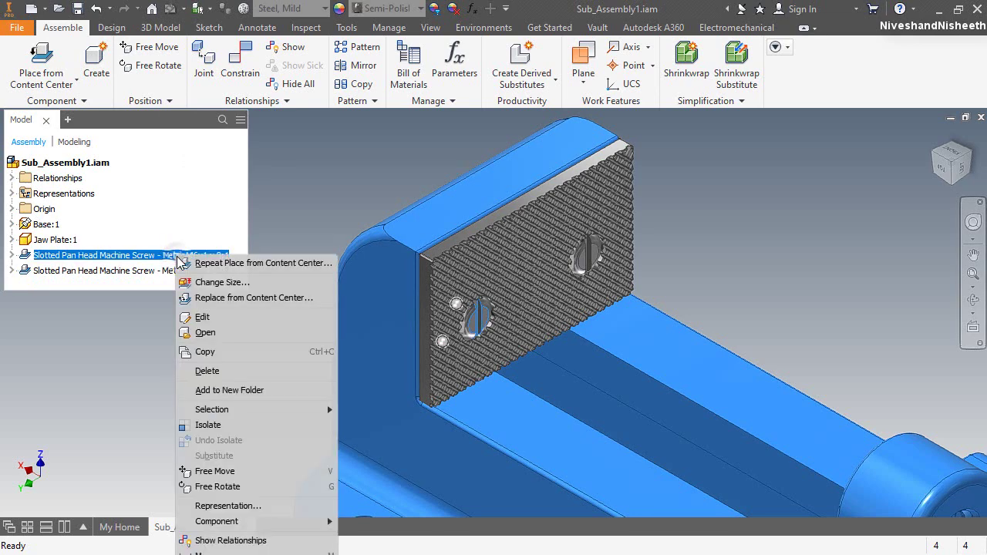
{"action": "left_click", "coordinate": [205, 279]}
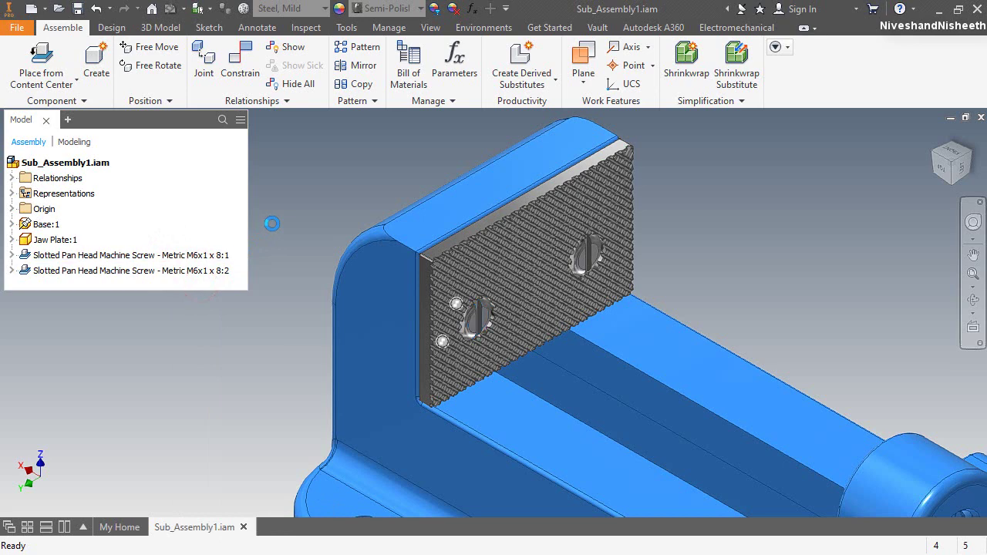
{"action": "left_click_drag", "start_coordinate": [498, 123], "coordinate": [196, 92]}
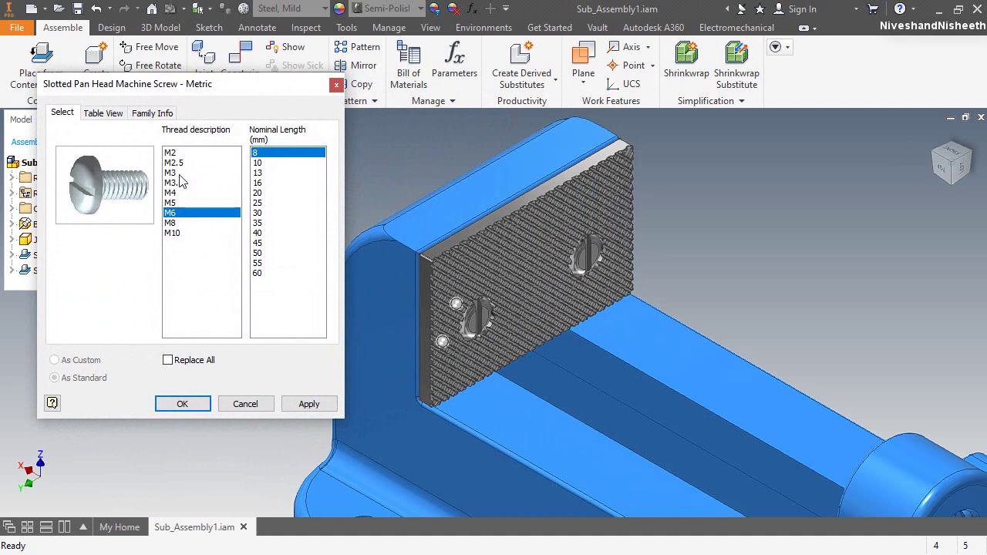
{"action": "left_click", "coordinate": [183, 203]}
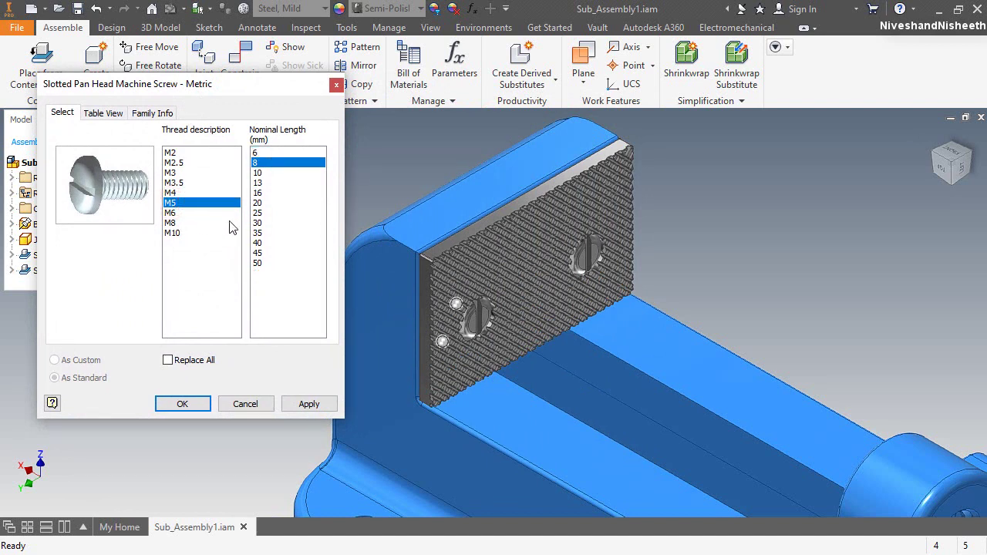
{"action": "left_click", "coordinate": [259, 213]}
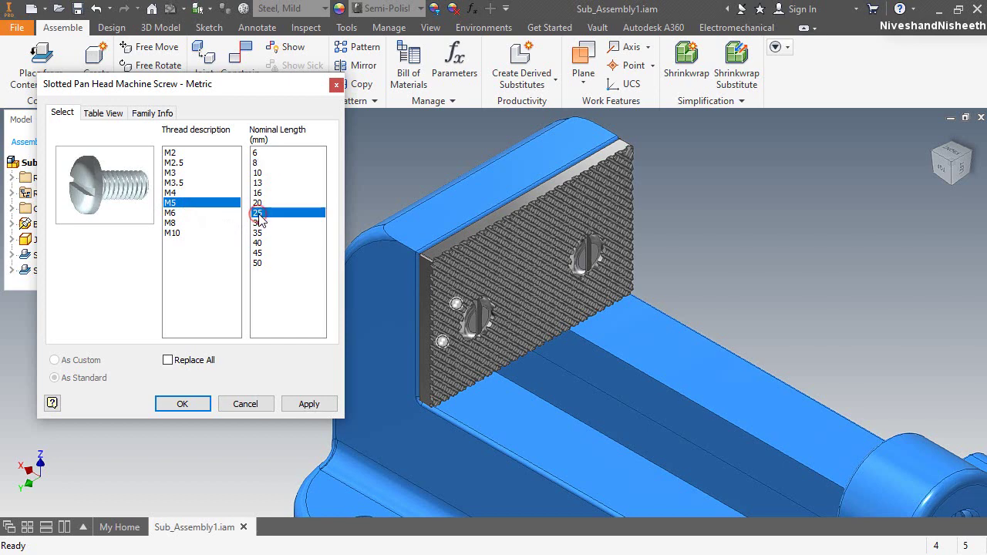
{"action": "left_click", "coordinate": [180, 403]}
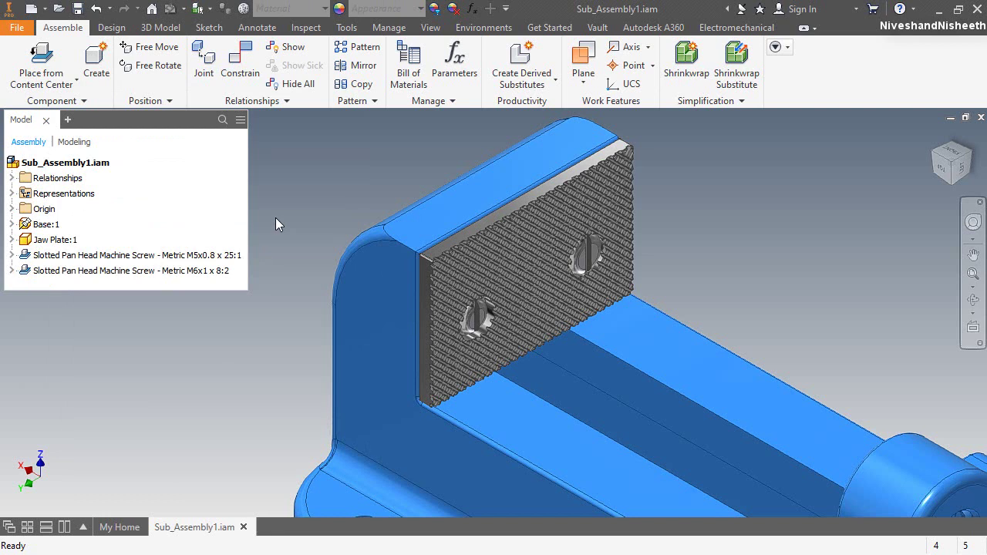
Step: Resize the second jaw plate screw to M5 thread and 25 mm nominal length to match the first
{"action": "left_click", "coordinate": [140, 271]}
{"action": "right_click", "coordinate": [135, 272]}
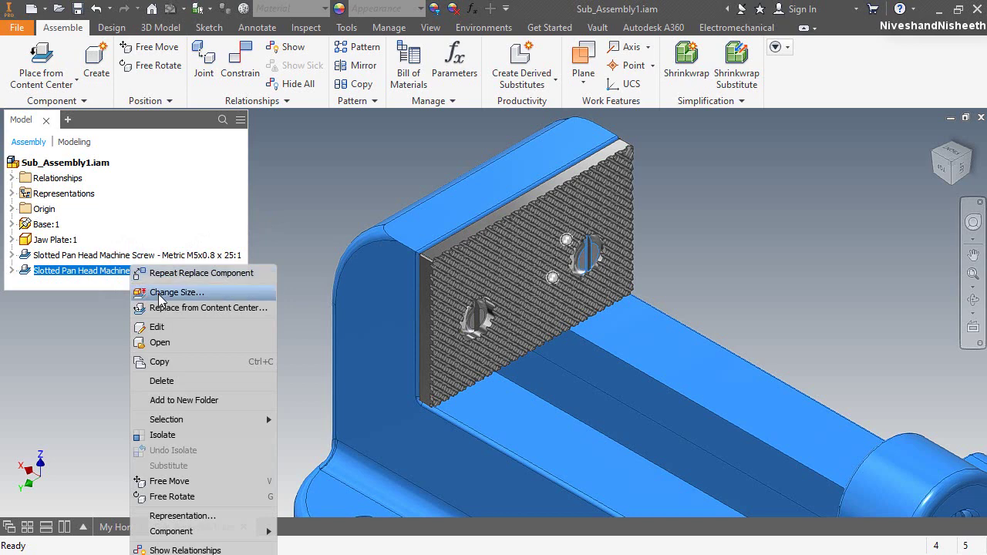
{"action": "left_click", "coordinate": [162, 292]}
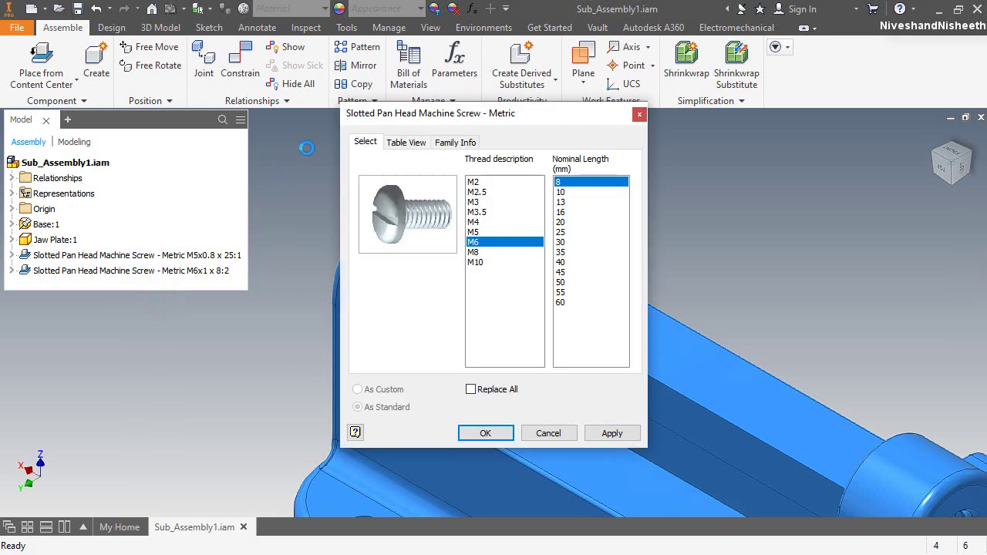
{"action": "left_click", "coordinate": [473, 231]}
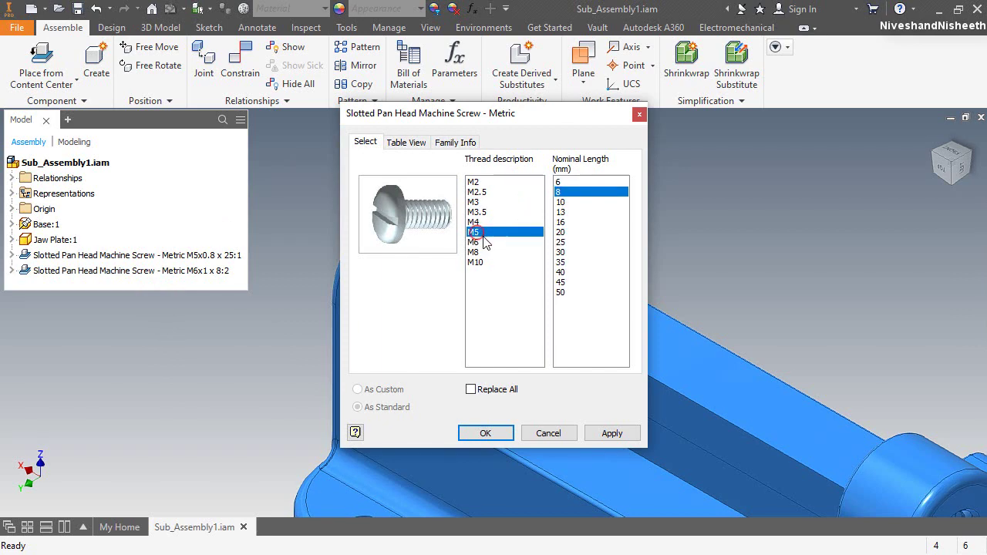
{"action": "left_click", "coordinate": [559, 242]}
{"action": "left_click_drag", "start_coordinate": [532, 114], "coordinate": [306, 77]}
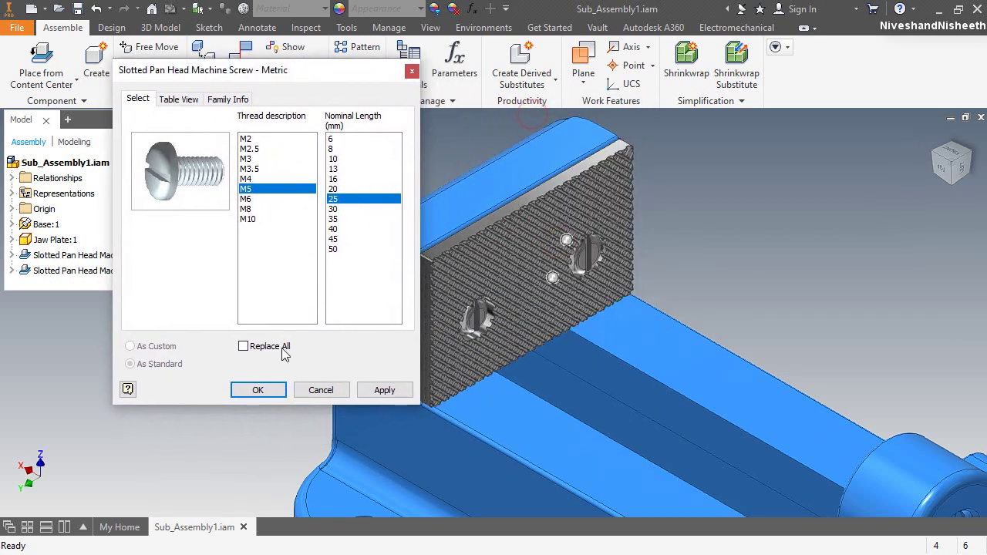
{"action": "left_click", "coordinate": [271, 390]}
{"action": "scroll", "coordinate": [588, 260], "scroll_direction": "down", "scroll_amount": 3}
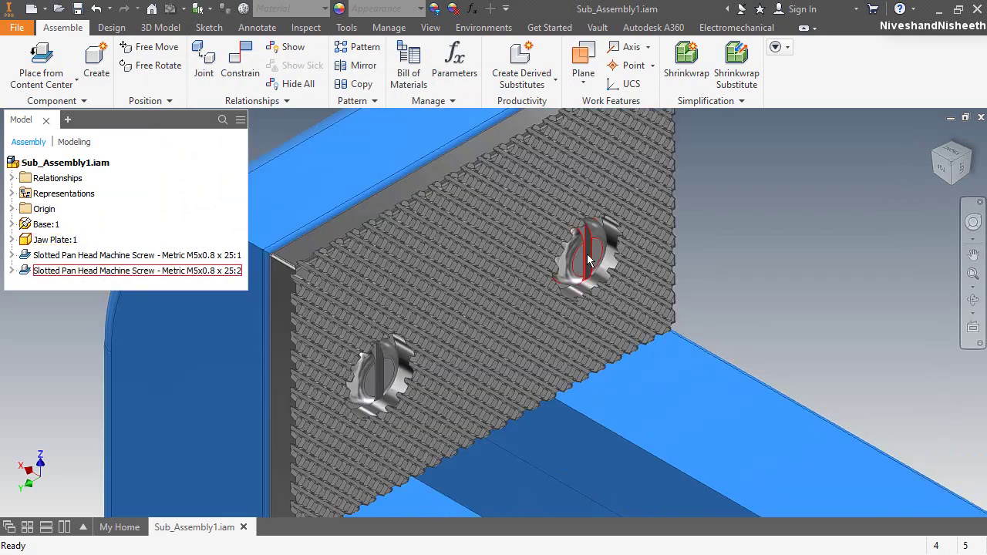
Step: Save and close Sub_Assembly1, and create a new assembly from the metric Standard (mm).iam template
{"action": "scroll", "coordinate": [588, 260], "scroll_direction": "down", "scroll_amount": 2}
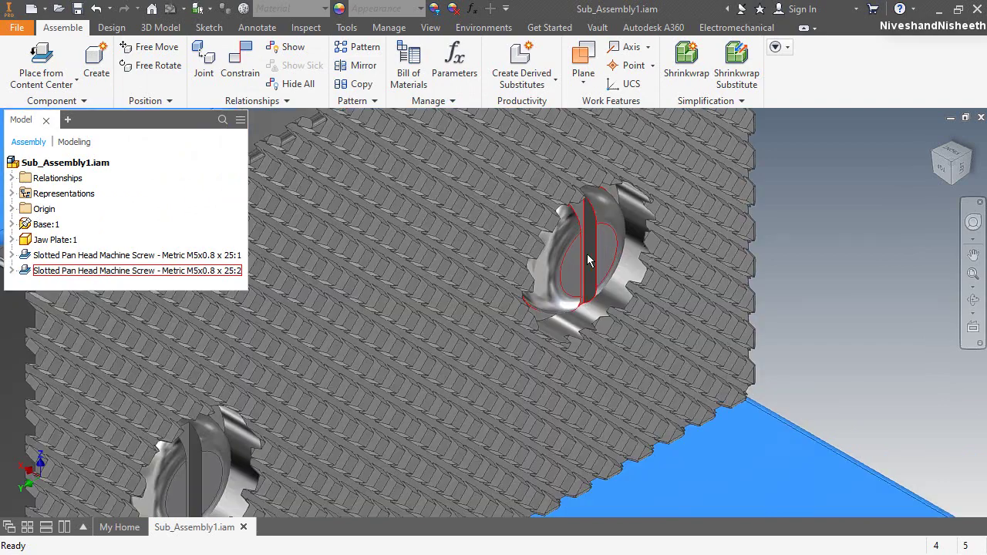
{"action": "left_click", "coordinate": [972, 274]}
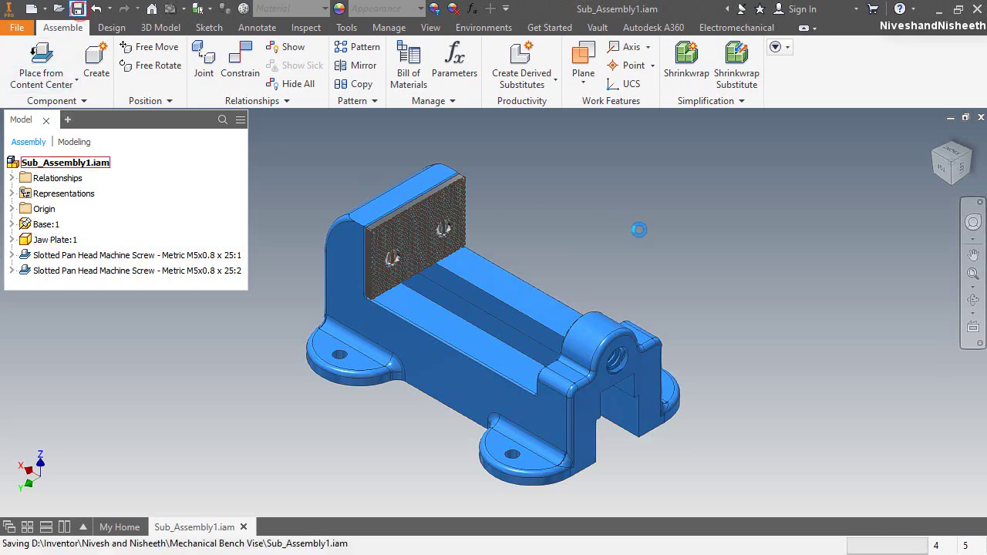
{"action": "left_click", "coordinate": [981, 117]}
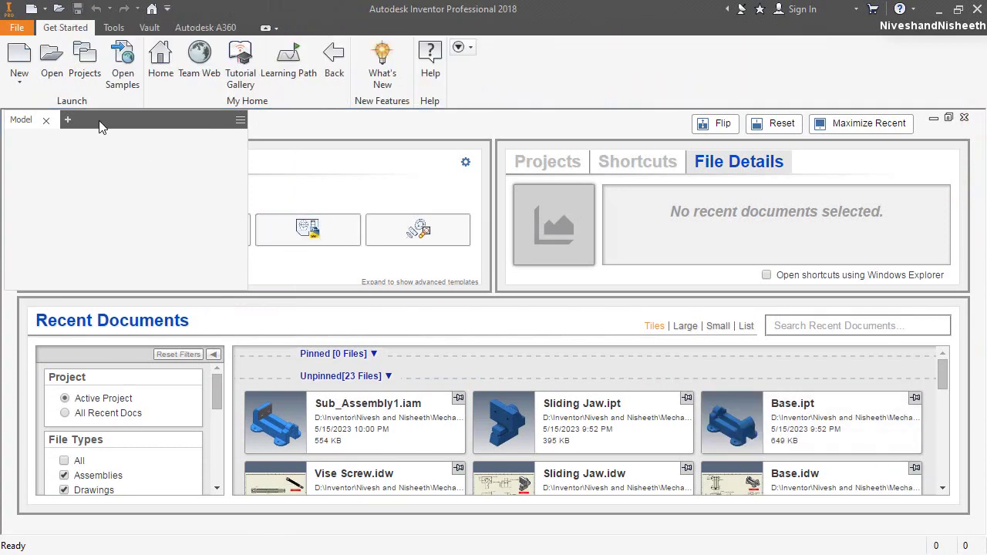
{"action": "left_click", "coordinate": [21, 60]}
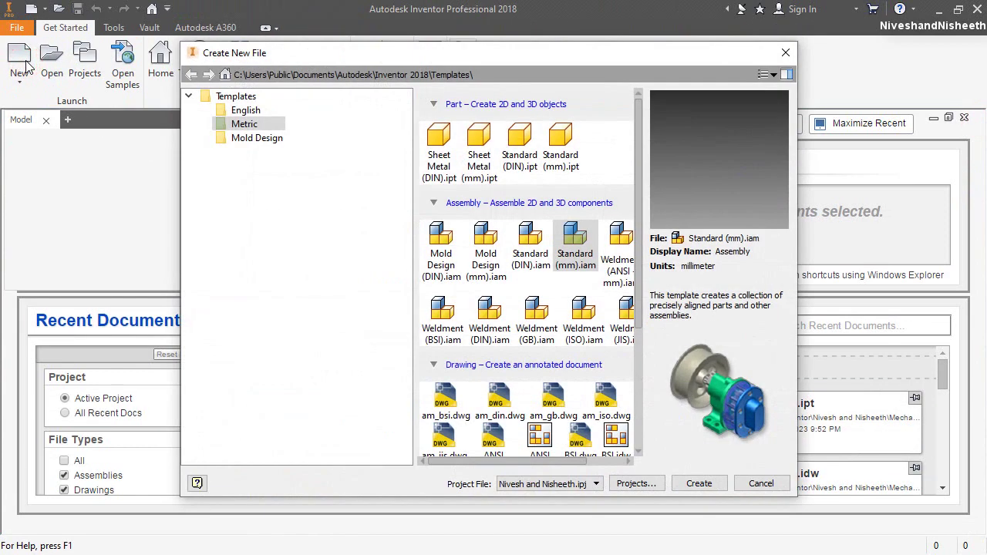
{"action": "double_click", "coordinate": [578, 239]}
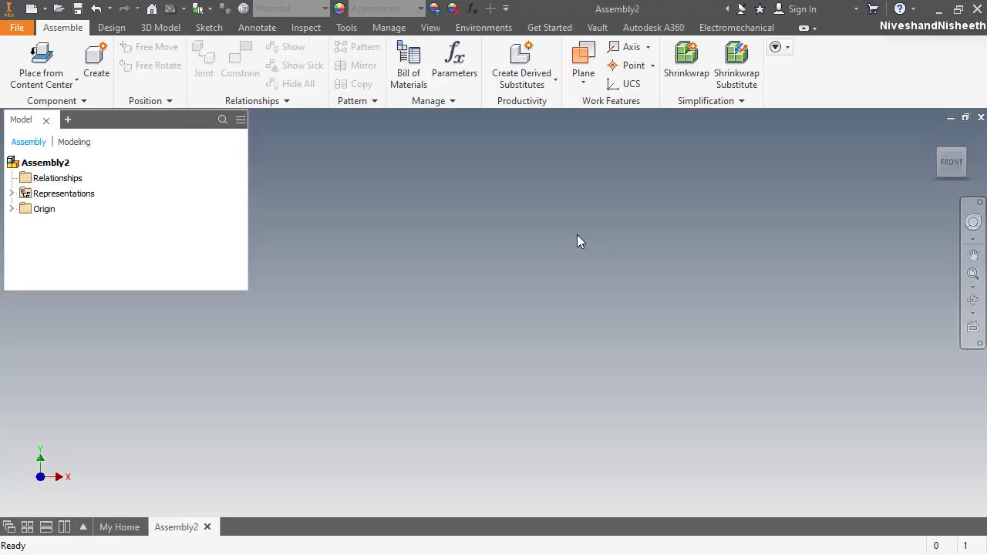
Step: Place one Sliding Jaw.ipt grounded at the origin and turn the view toward its face with the two threaded holes
{"action": "left_click", "coordinate": [67, 83]}
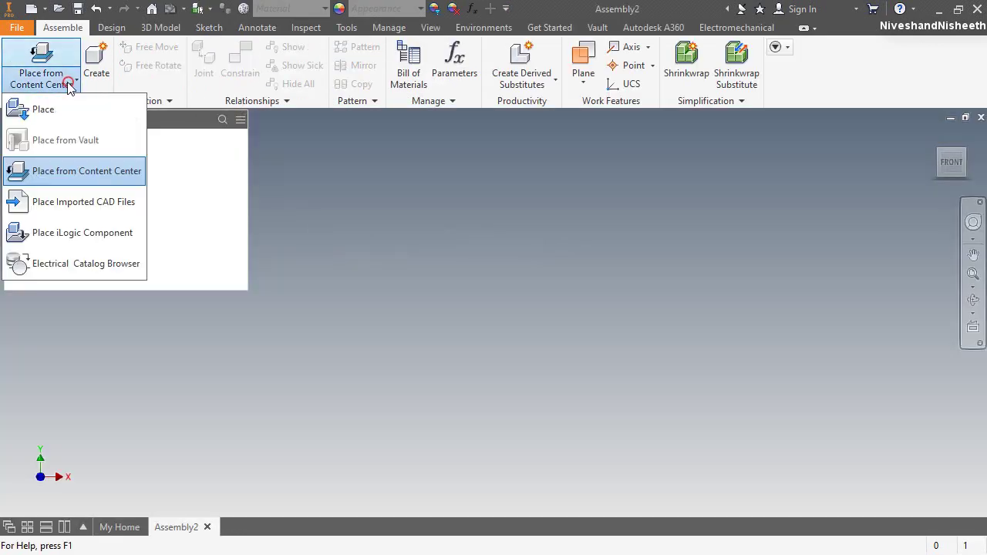
{"action": "left_click", "coordinate": [48, 107]}
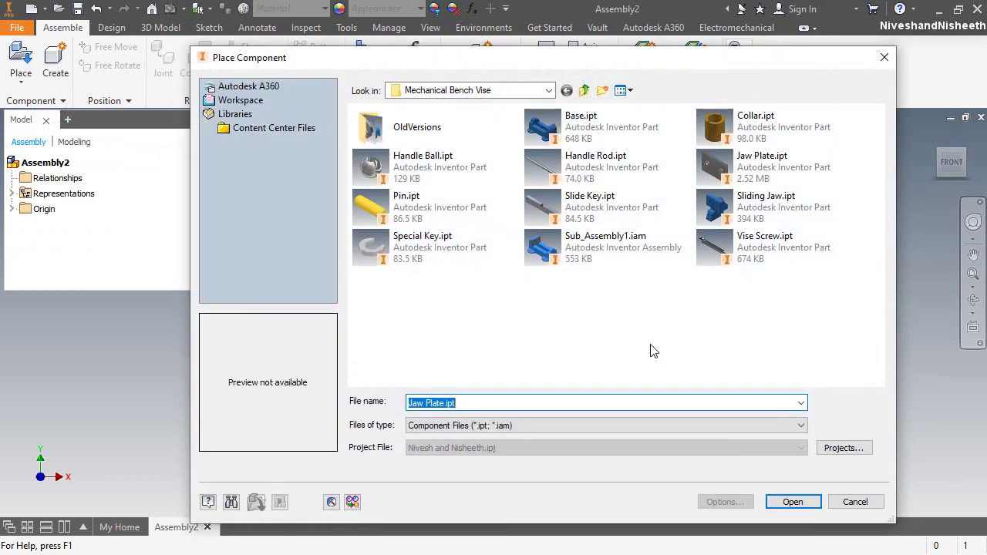
{"action": "double_click", "coordinate": [742, 207]}
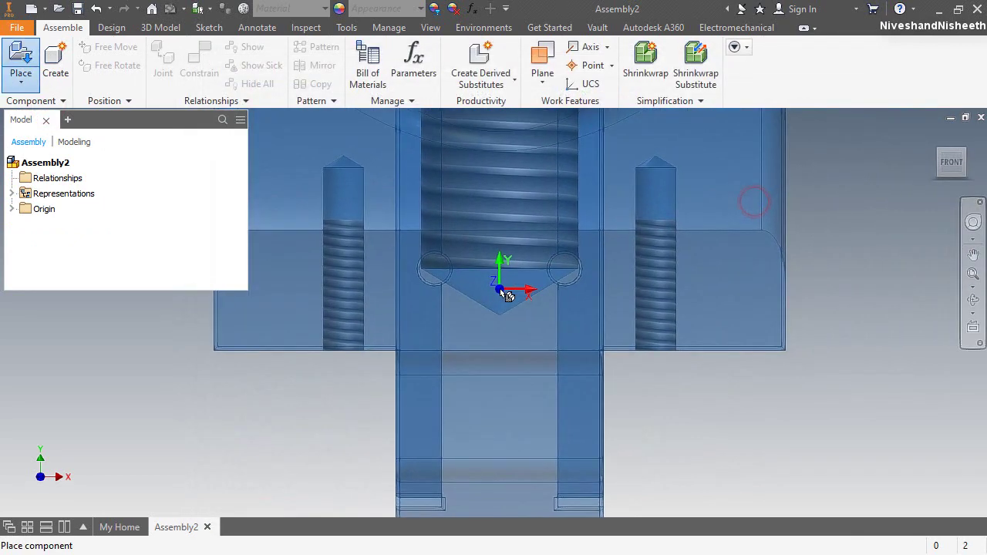
{"action": "right_click", "coordinate": [505, 293]}
{"action": "left_click", "coordinate": [568, 311]}
{"action": "right_click", "coordinate": [740, 266]}
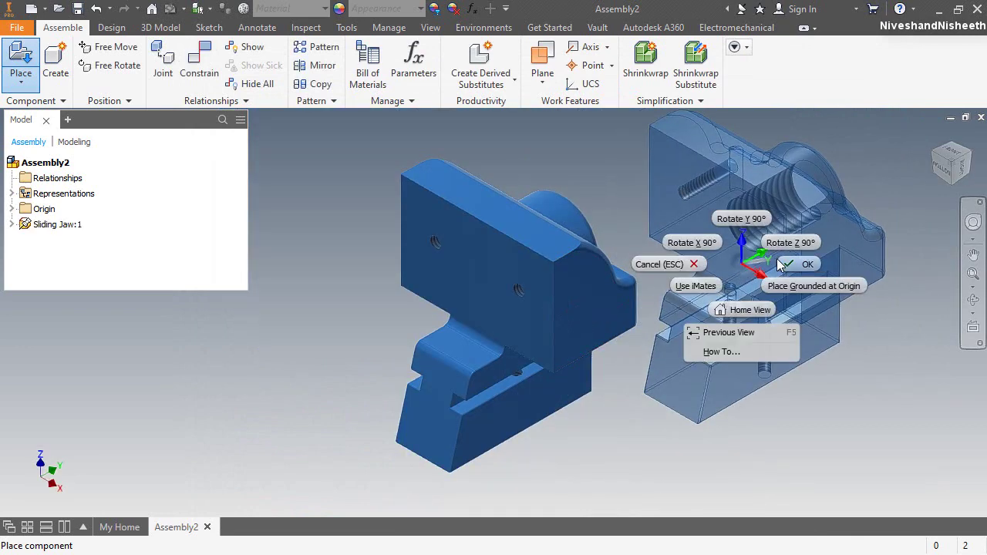
{"action": "left_click", "coordinate": [797, 262]}
{"action": "left_click", "coordinate": [931, 155]}
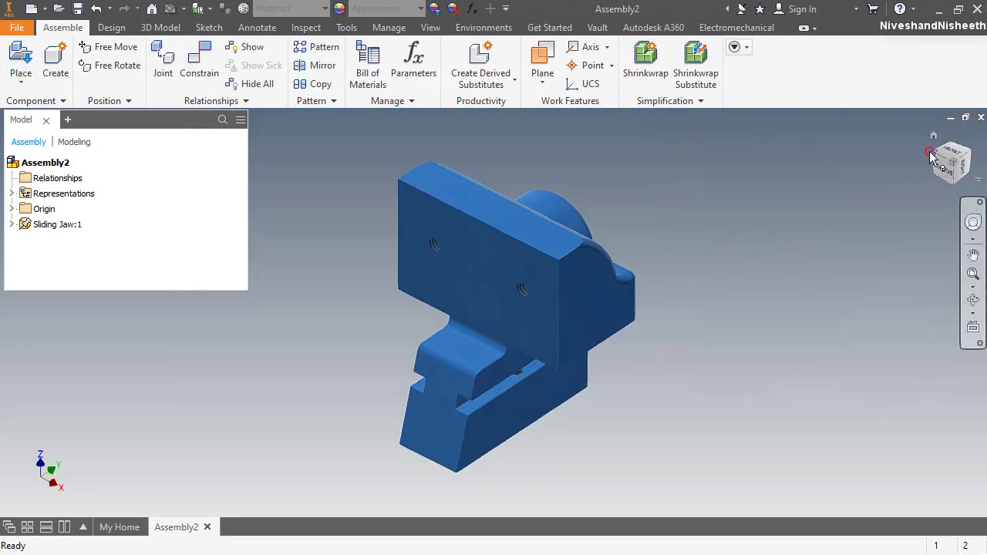
{"action": "left_click", "coordinate": [931, 155]}
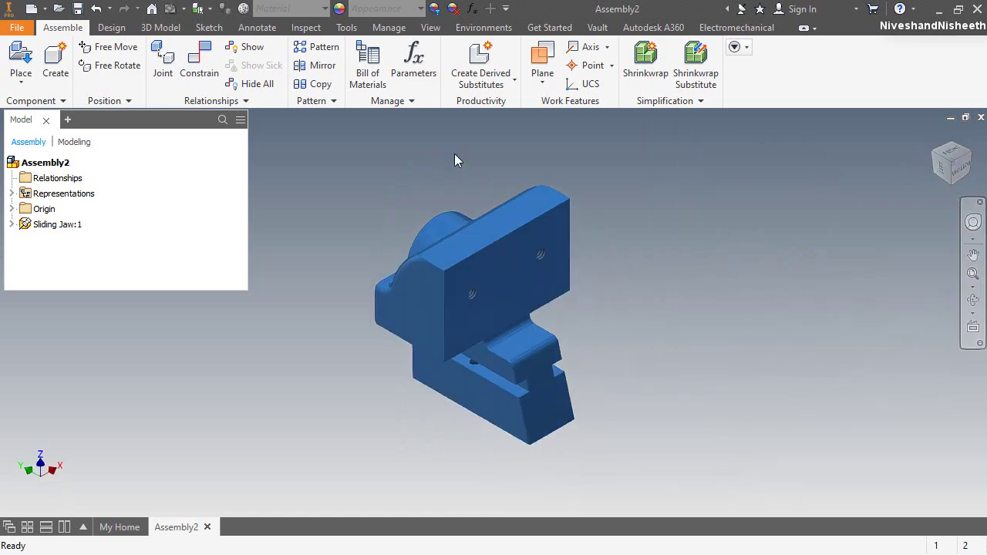
Step: Place one Jaw Plate.ipt beside the sliding jaw, rotated 90° about X so that it stands upright
{"action": "left_click", "coordinate": [21, 62]}
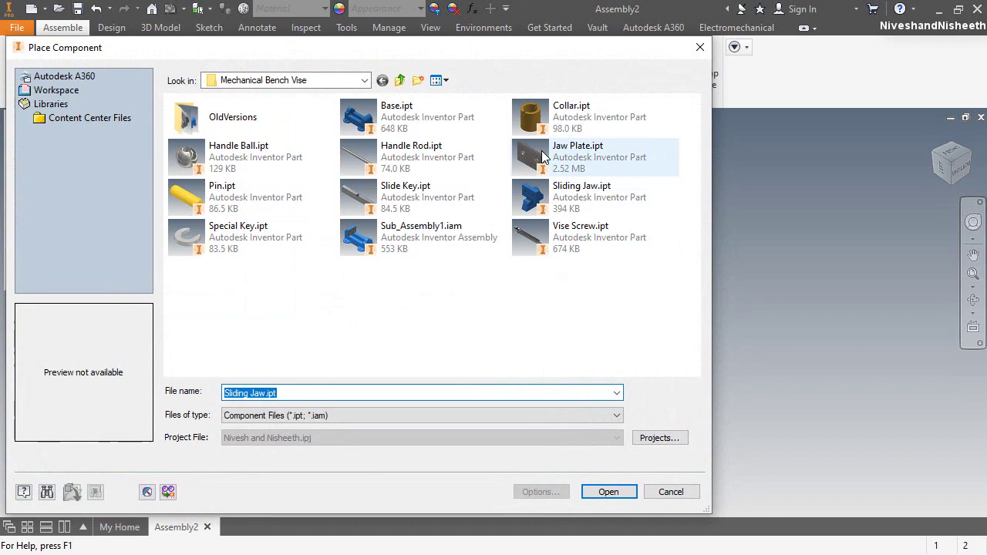
{"action": "double_click", "coordinate": [544, 155]}
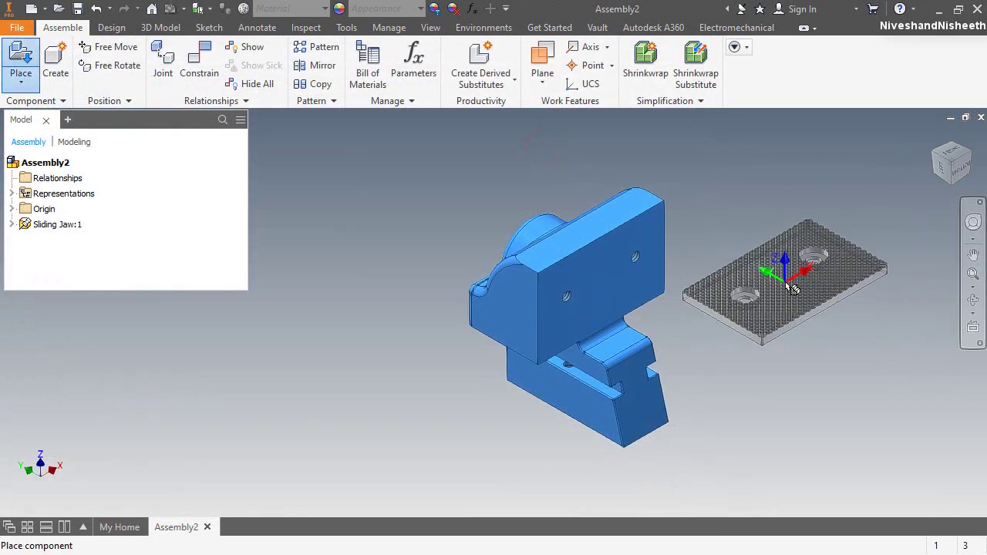
{"action": "right_click", "coordinate": [792, 288]}
{"action": "left_click", "coordinate": [732, 322]}
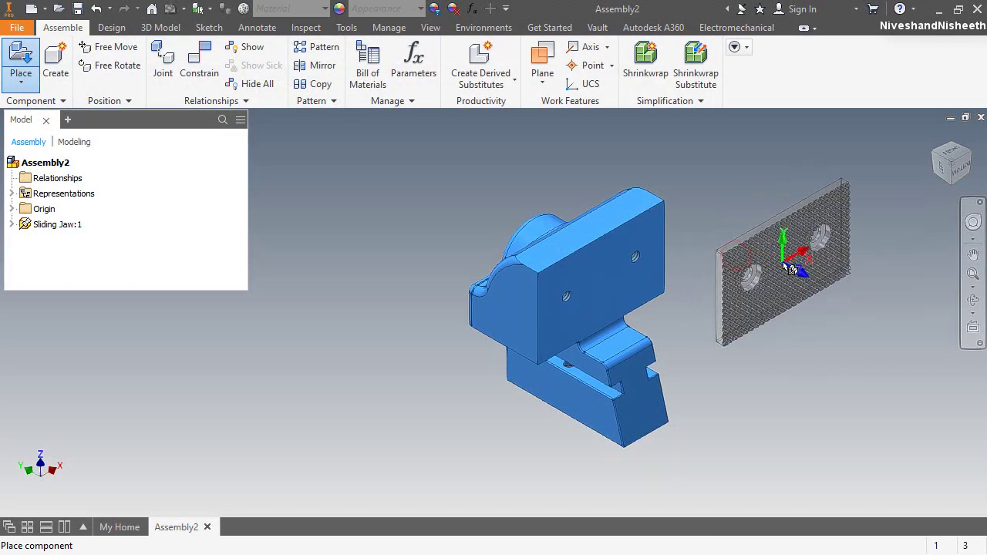
{"action": "left_click", "coordinate": [783, 261]}
{"action": "right_click", "coordinate": [751, 162]}
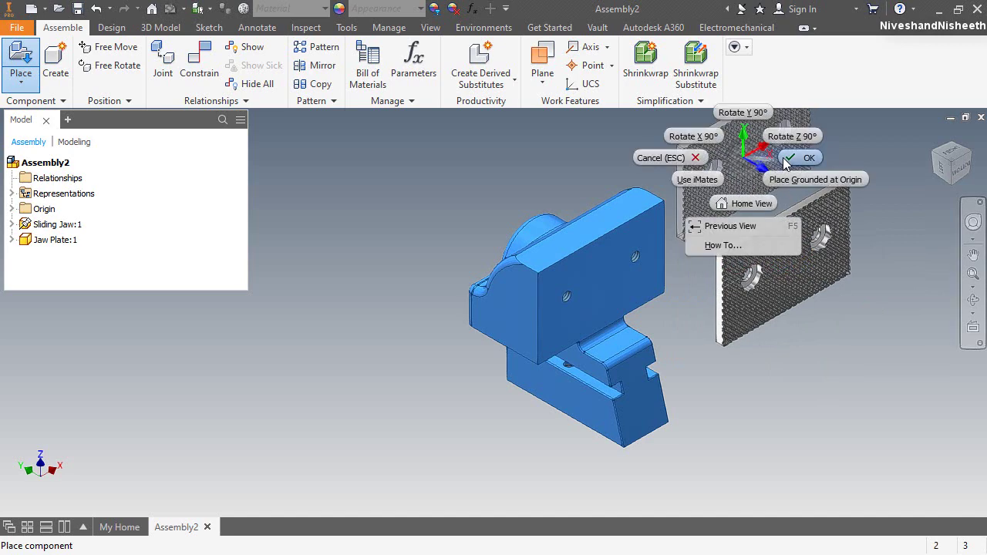
{"action": "left_click", "coordinate": [661, 95]}
Step: Mate the smooth back face of the jaw plate to the sliding jaw's front face with a 0 mm offset
{"action": "left_click", "coordinate": [199, 65]}
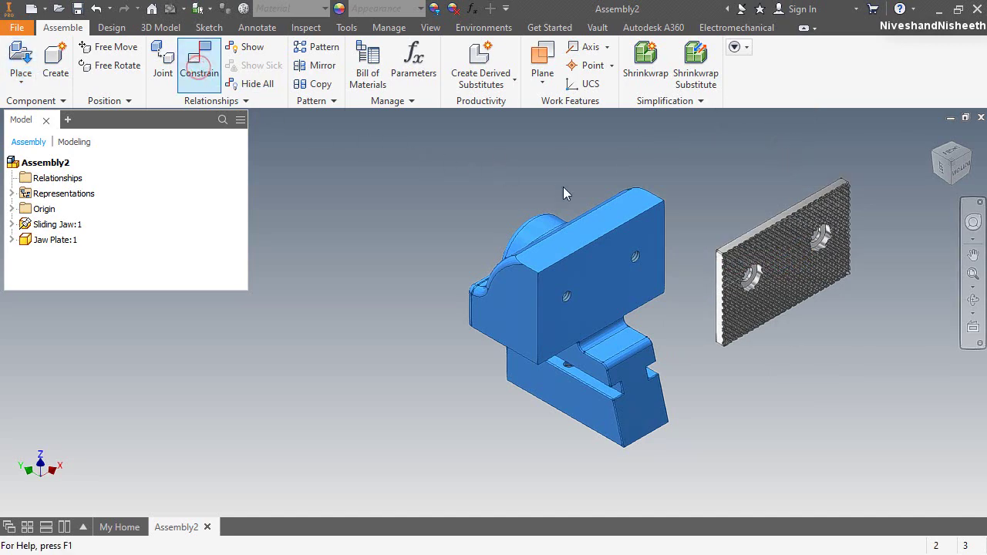
{"action": "left_click", "coordinate": [604, 269]}
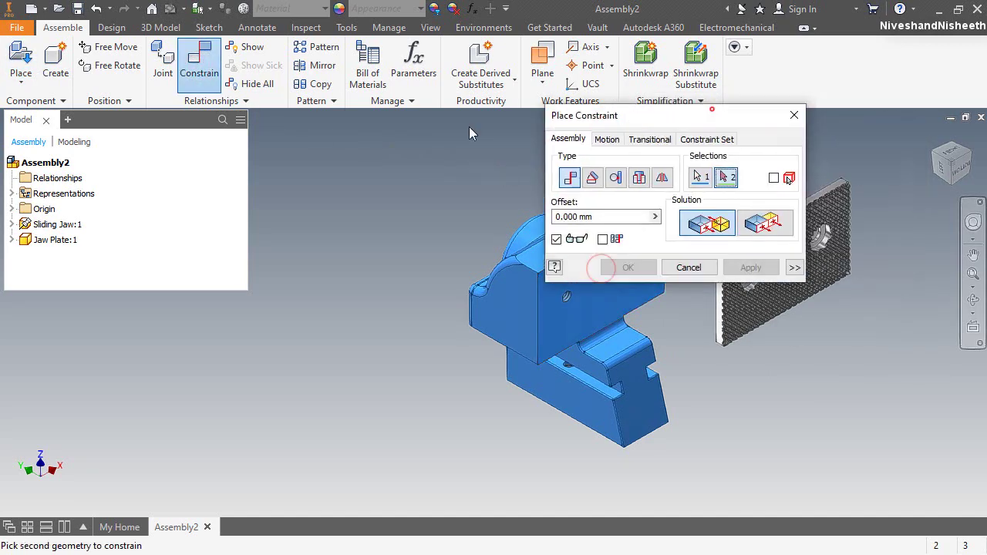
{"action": "left_click_drag", "start_coordinate": [604, 122], "coordinate": [160, 130]}
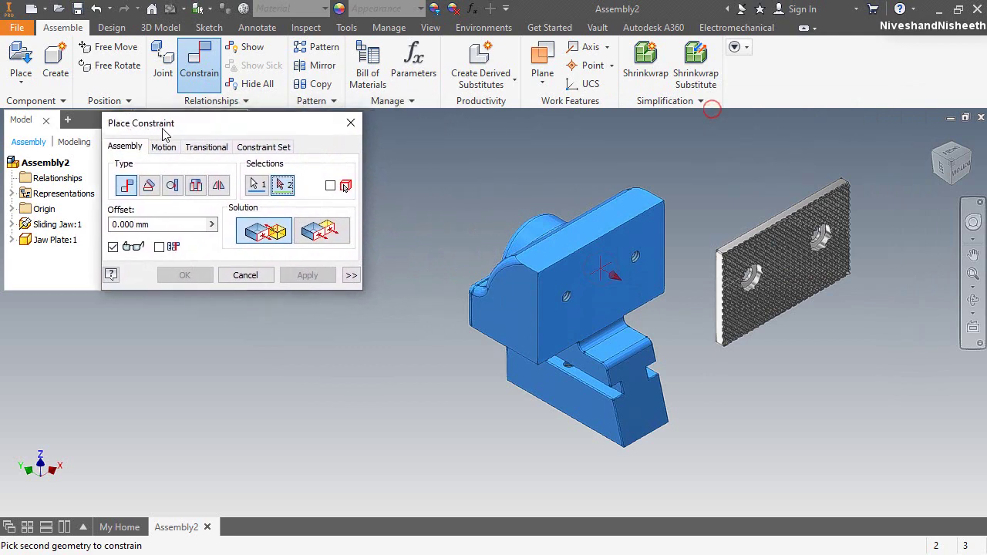
{"action": "left_click", "coordinate": [923, 160]}
{"action": "scroll", "coordinate": [498, 216], "scroll_direction": "up", "scroll_amount": 3}
{"action": "left_click", "coordinate": [501, 243]}
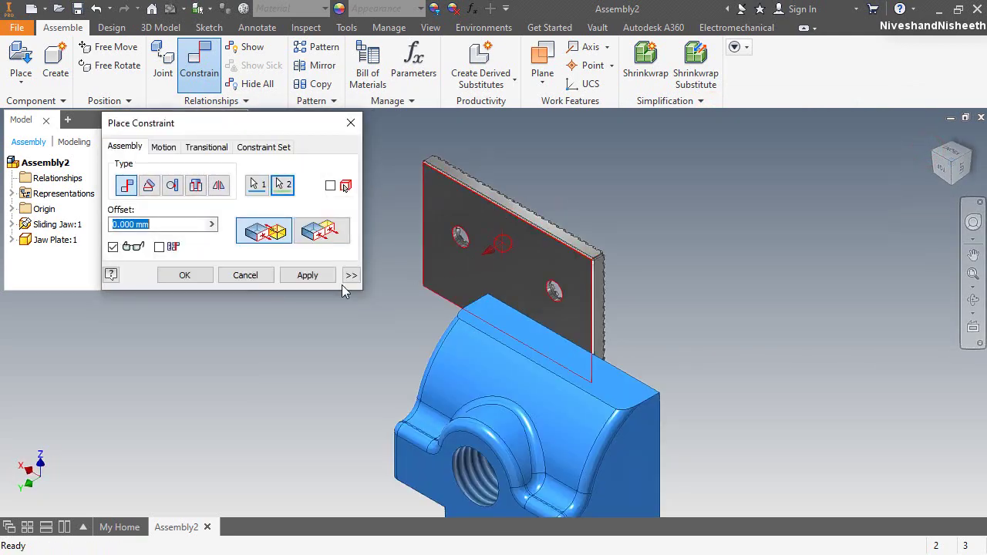
{"action": "left_click", "coordinate": [307, 275]}
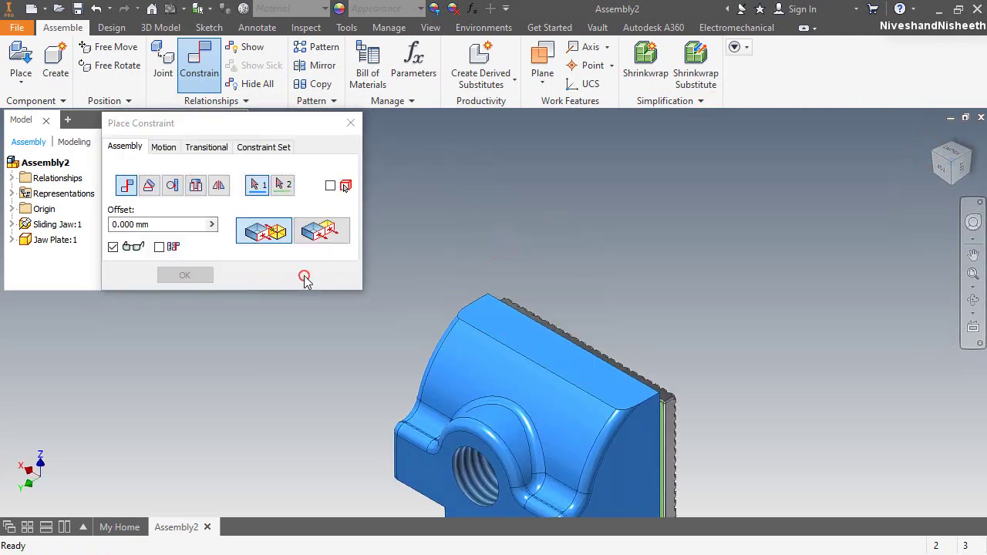
Step: Constrain the side face of the jaw plate flush with the sliding jaw's side face at 0 mm offset
{"action": "left_click", "coordinate": [963, 158]}
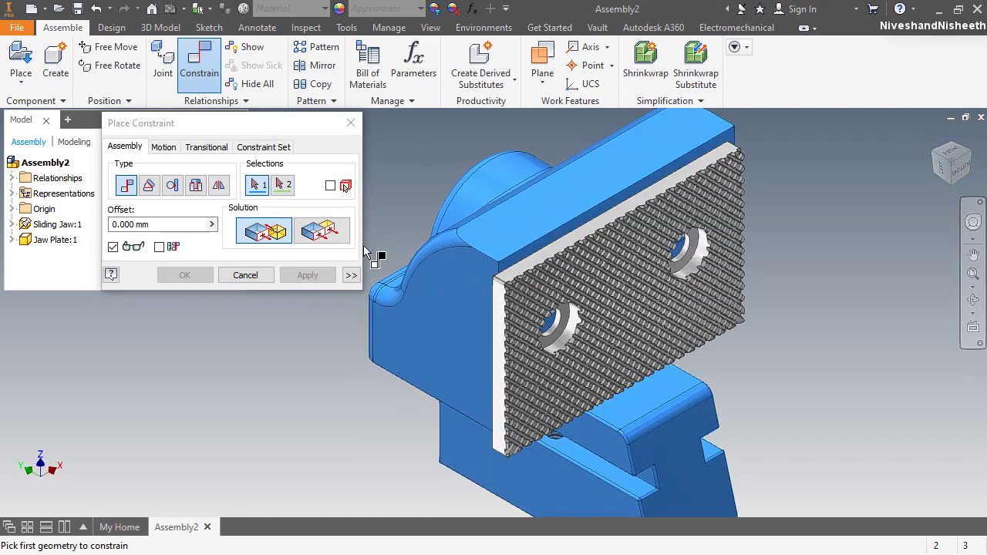
{"action": "left_click", "coordinate": [465, 339]}
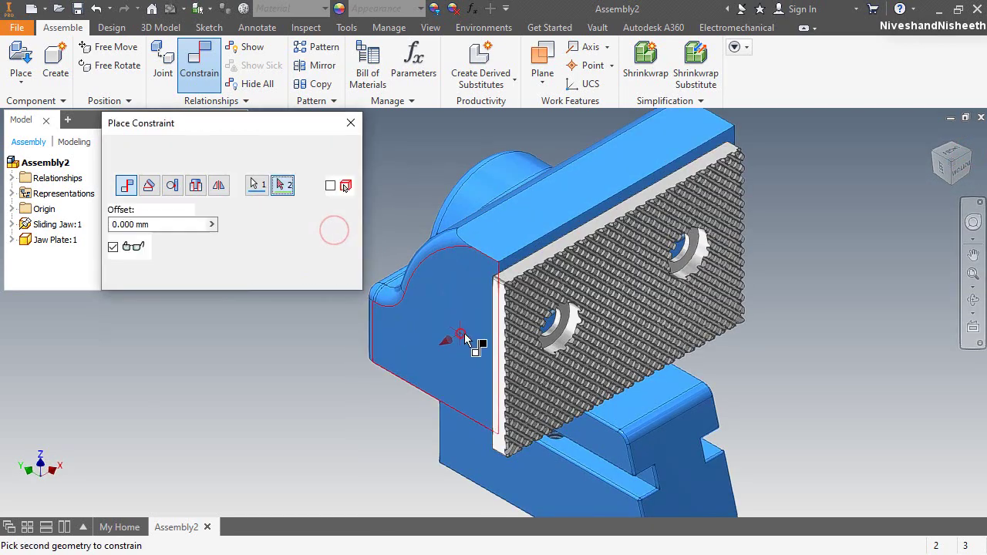
{"action": "scroll", "coordinate": [465, 339], "scroll_direction": "up", "scroll_amount": 3}
{"action": "left_click", "coordinate": [527, 301]}
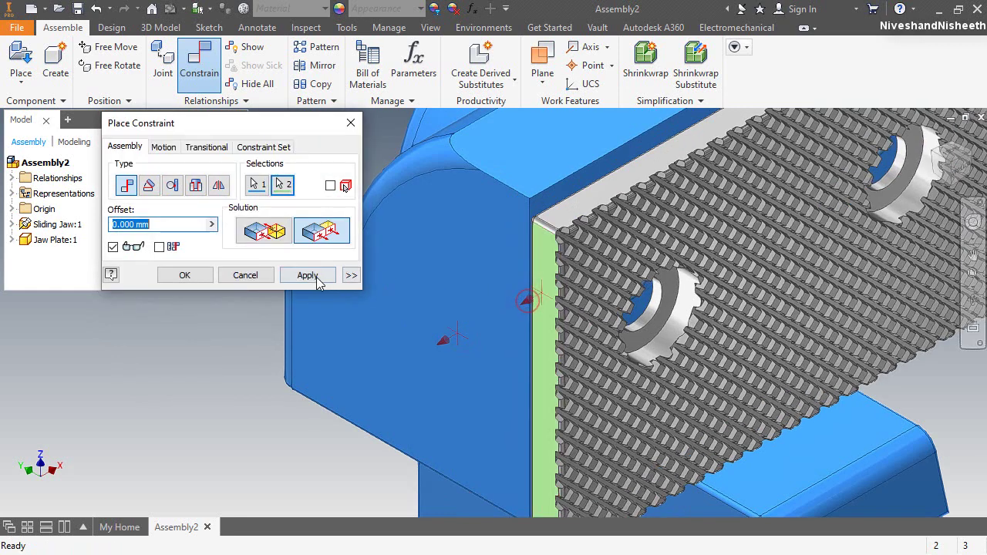
{"action": "left_click", "coordinate": [307, 275]}
Step: Constrain the top face of the jaw plate flush with the sliding jaw's top face and finish constraining
{"action": "left_click", "coordinate": [543, 152]}
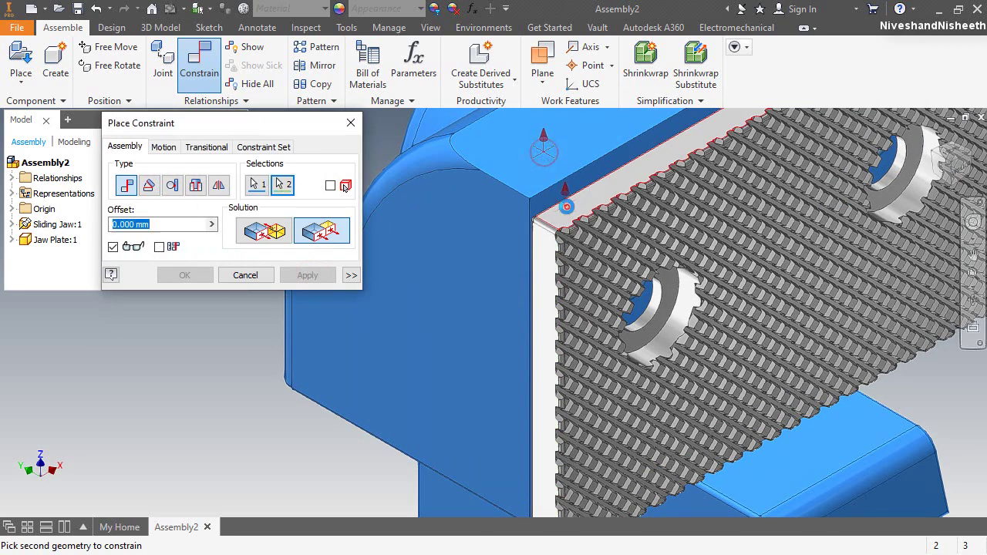
{"action": "left_click", "coordinate": [565, 206]}
{"action": "left_click", "coordinate": [193, 279]}
{"action": "scroll", "coordinate": [357, 257], "scroll_direction": "down", "scroll_amount": 3}
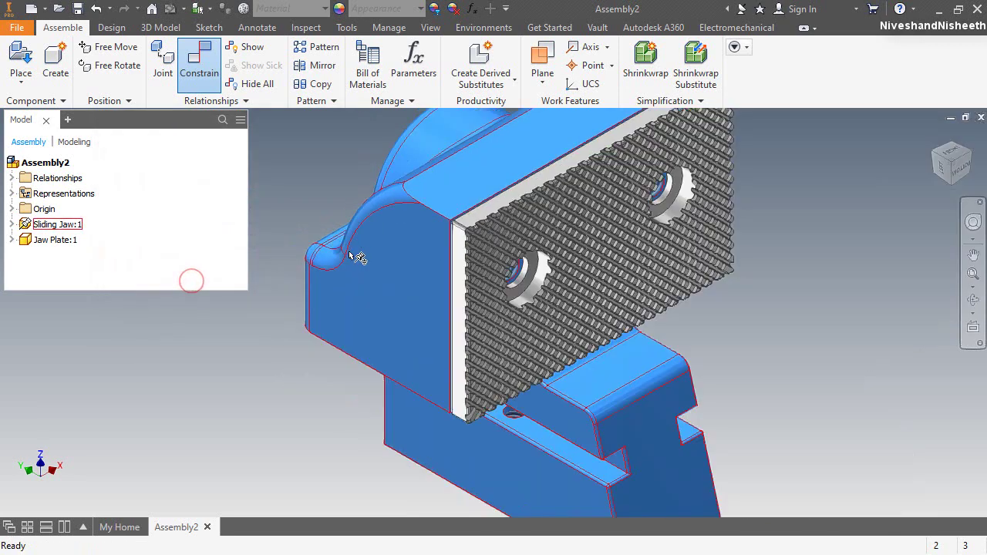
{"action": "scroll", "coordinate": [357, 258], "scroll_direction": "down", "scroll_amount": 3}
{"action": "left_click", "coordinate": [270, 168]}
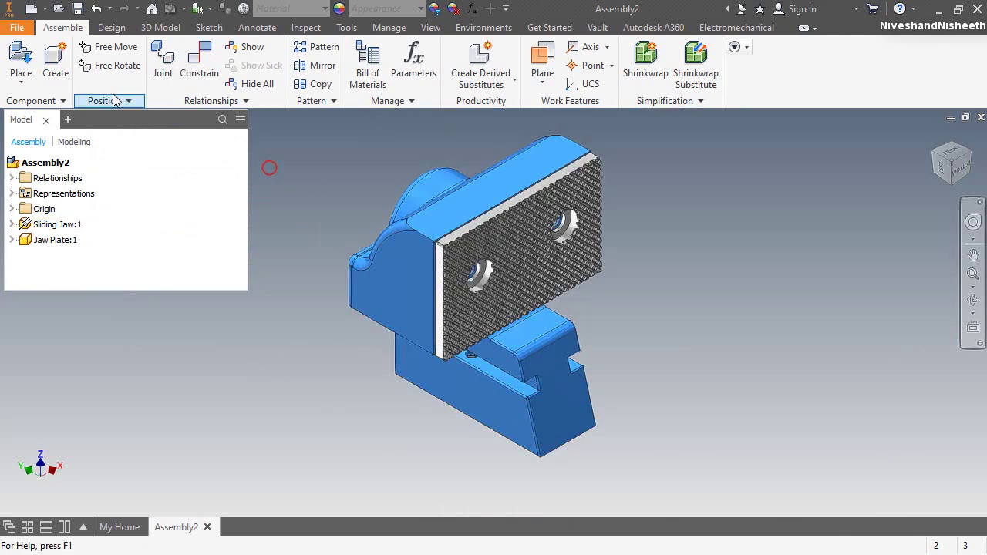
Step: Choose Slotted Pan Head Machine Screw - Metric from the Content Center's Round Head bolts for placement
{"action": "left_click", "coordinate": [27, 90]}
{"action": "left_click", "coordinate": [66, 170]}
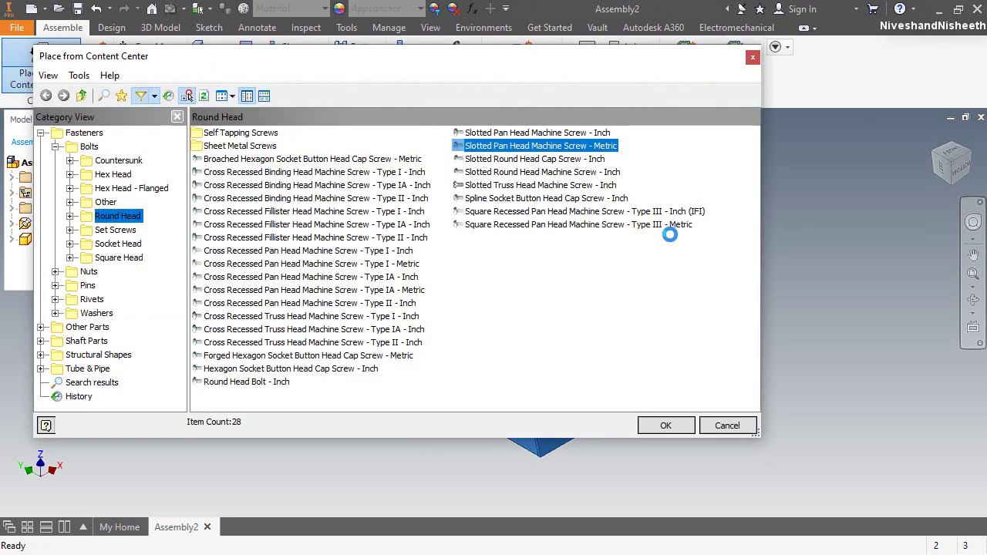
{"action": "double_click", "coordinate": [583, 149]}
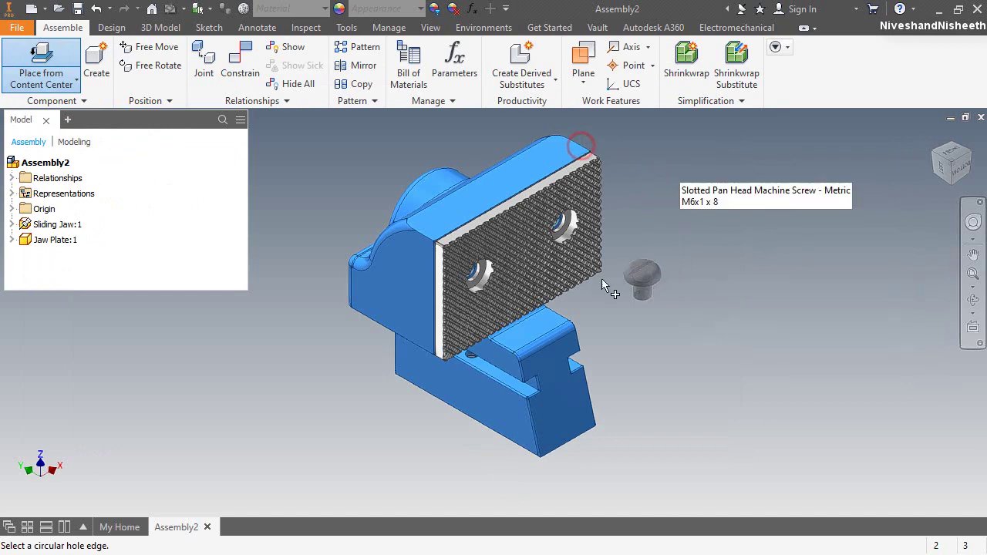
Step: Place M6x1 x 8 slotted pan head screws in both jaw plate holes on the sliding jaw and end the placement
{"action": "scroll", "coordinate": [639, 274], "scroll_direction": "down", "scroll_amount": 3}
{"action": "scroll", "coordinate": [471, 279], "scroll_direction": "up", "scroll_amount": 6}
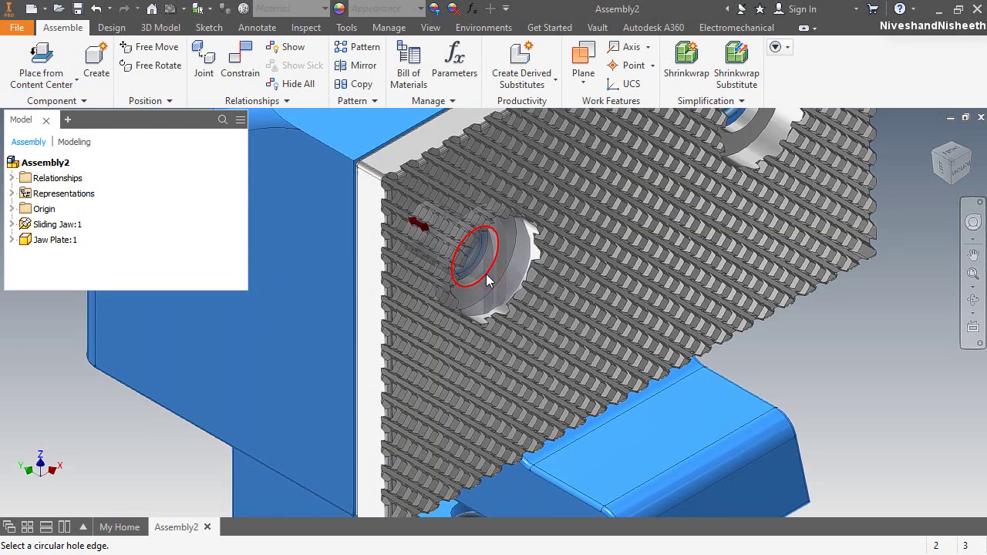
{"action": "left_click", "coordinate": [487, 280]}
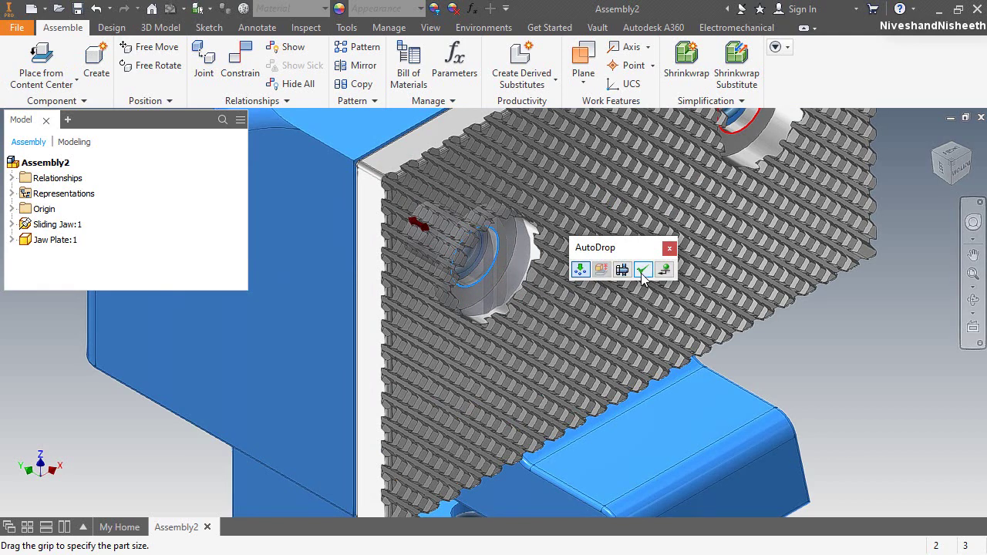
{"action": "left_click", "coordinate": [642, 271]}
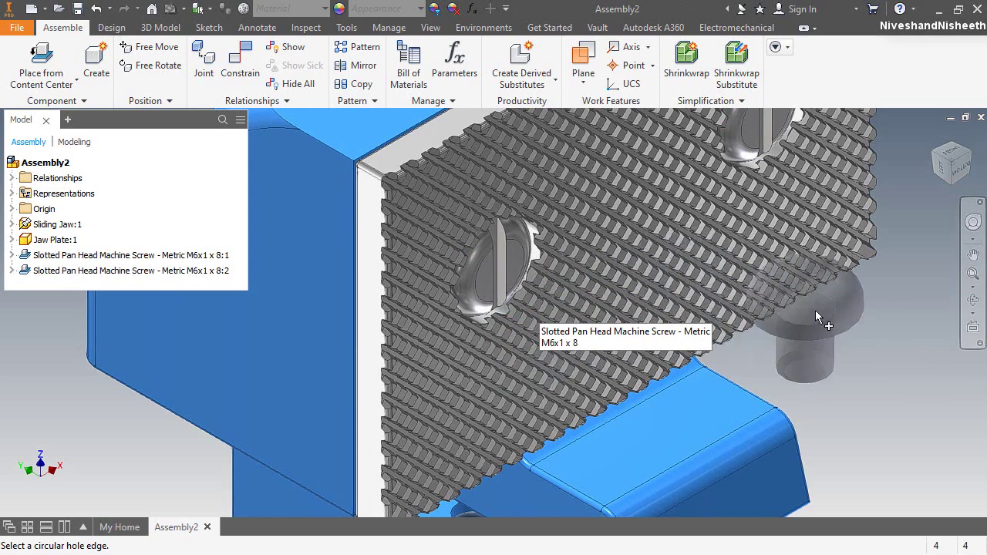
{"action": "right_click", "coordinate": [815, 310]}
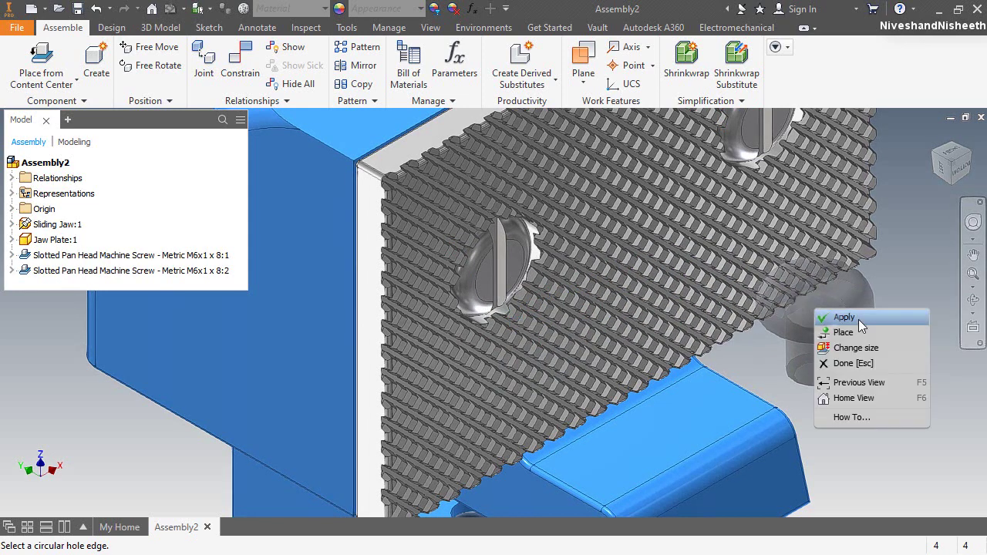
{"action": "left_click", "coordinate": [860, 363]}
Step: Change the size of the first slotted pan head screw on the jaw plate to M5 with a nominal length of 25 mm
{"action": "scroll", "coordinate": [793, 327], "scroll_direction": "down", "scroll_amount": 5}
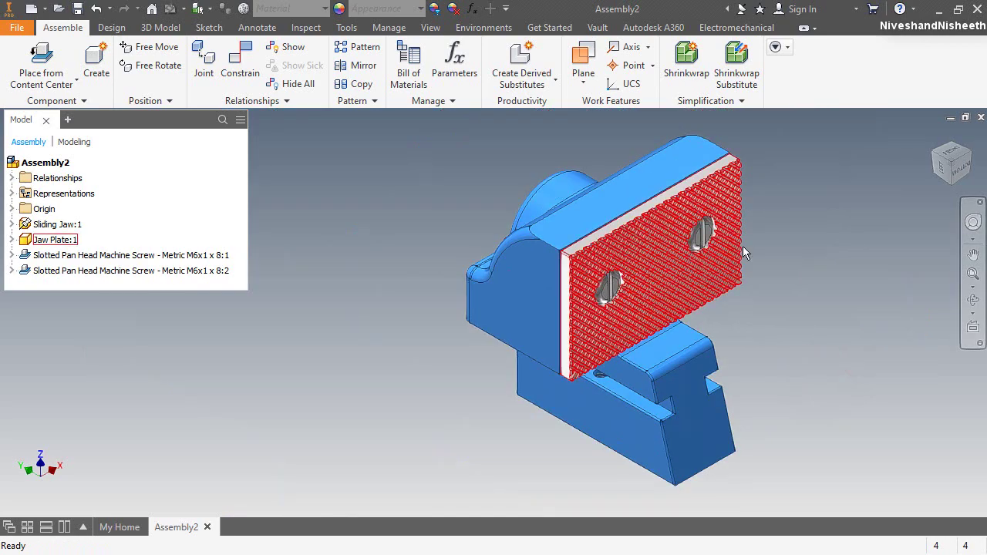
{"action": "scroll", "coordinate": [662, 237], "scroll_direction": "up", "scroll_amount": 4}
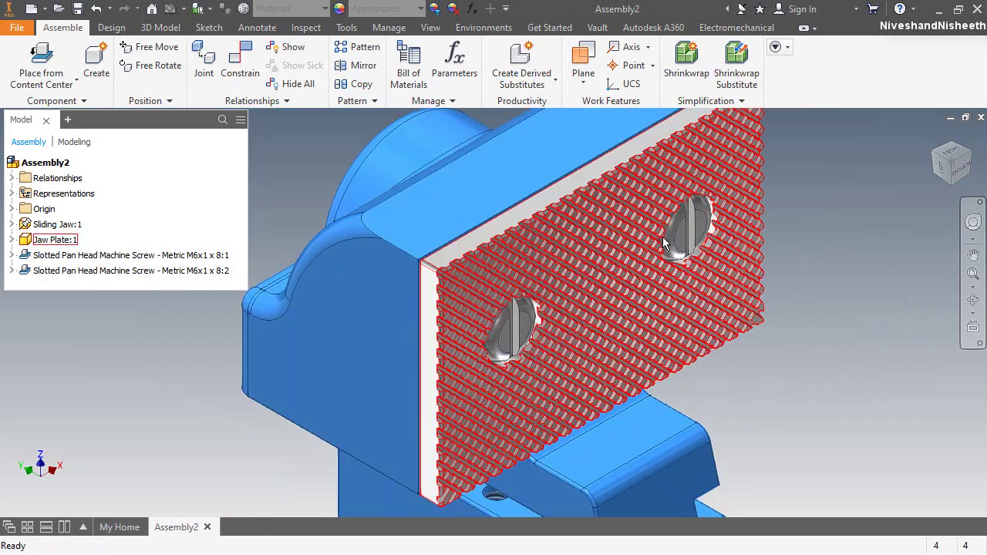
{"action": "right_click", "coordinate": [177, 255]}
{"action": "left_click", "coordinate": [219, 282]}
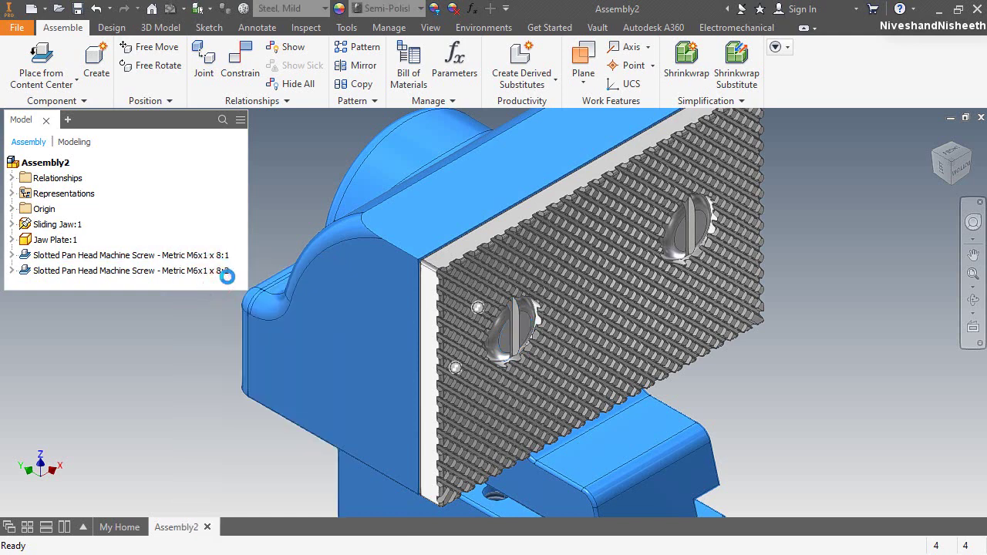
{"action": "left_click", "coordinate": [473, 232]}
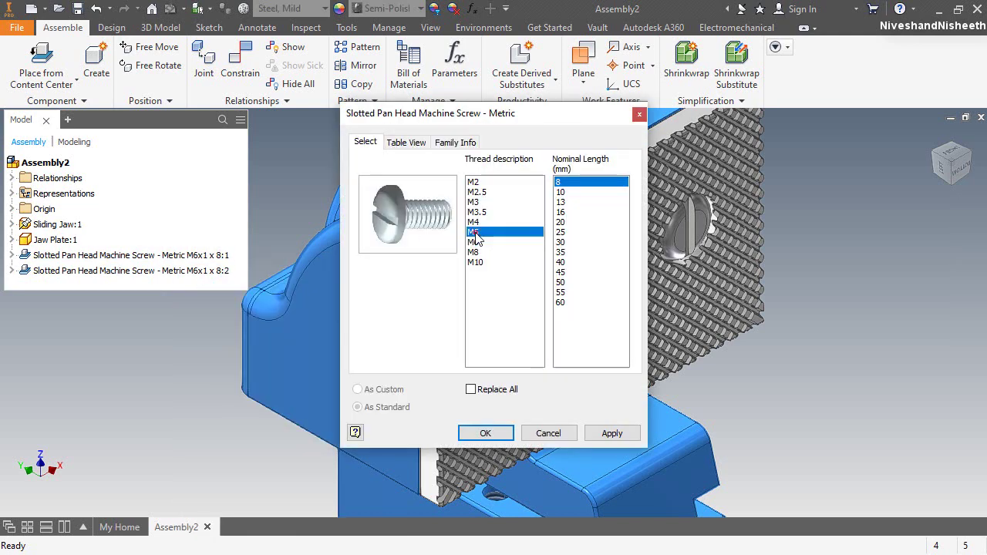
{"action": "left_click", "coordinate": [560, 242]}
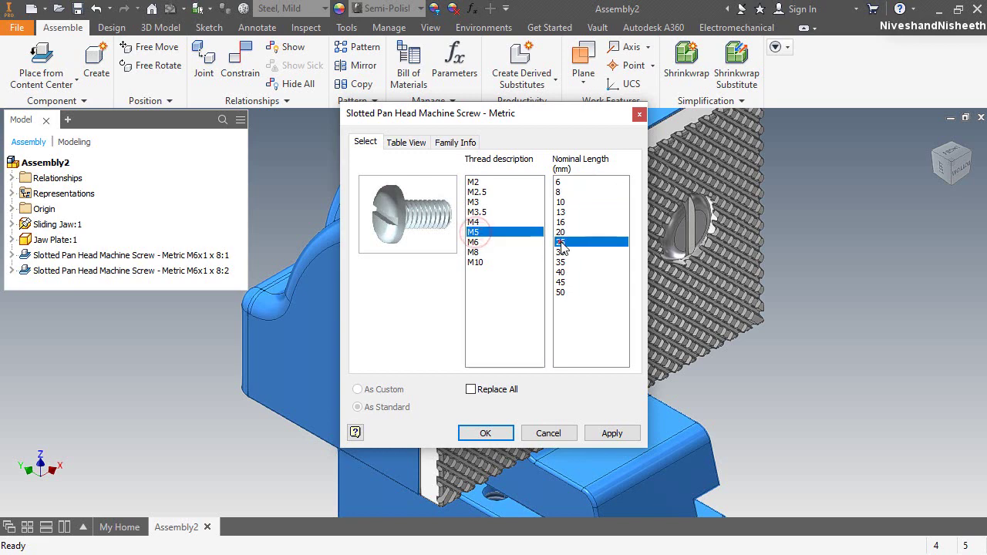
{"action": "left_click", "coordinate": [486, 431]}
Step: Change the remaining M6 slotted pan head screw to thread size M5 and nominal length 25 mm
{"action": "left_click", "coordinate": [129, 271]}
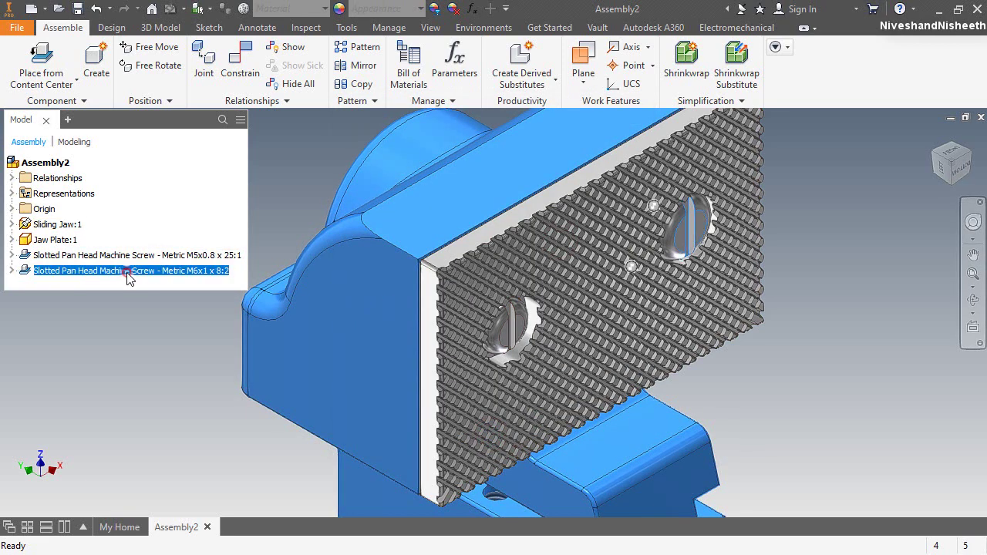
{"action": "right_click", "coordinate": [129, 271]}
{"action": "left_click", "coordinate": [157, 300]}
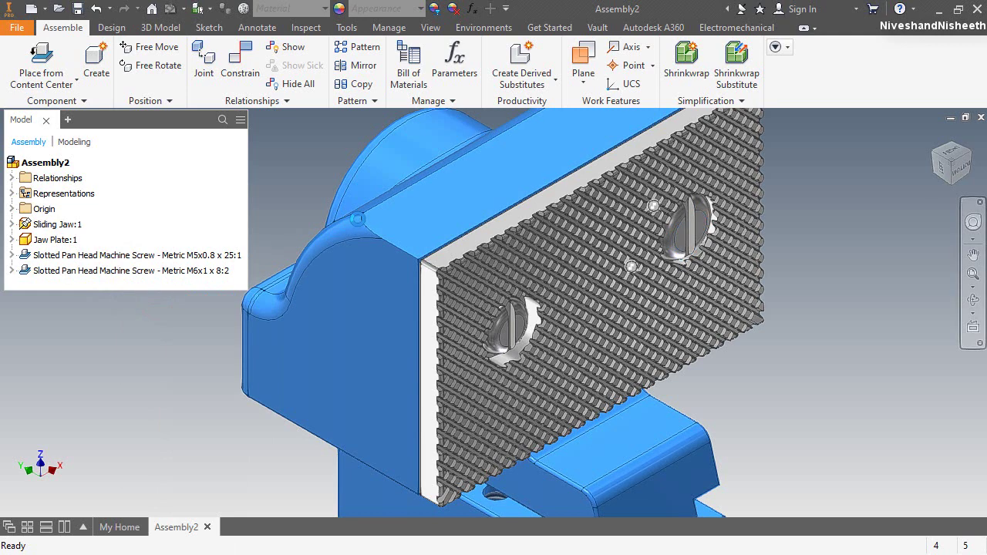
{"action": "left_click", "coordinate": [479, 232]}
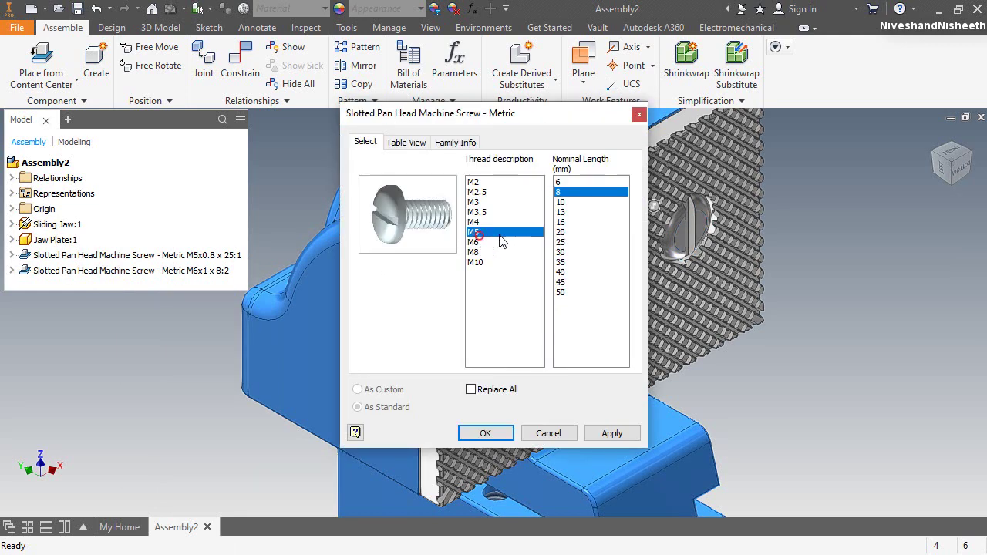
{"action": "left_click", "coordinate": [562, 242]}
{"action": "left_click", "coordinate": [500, 436]}
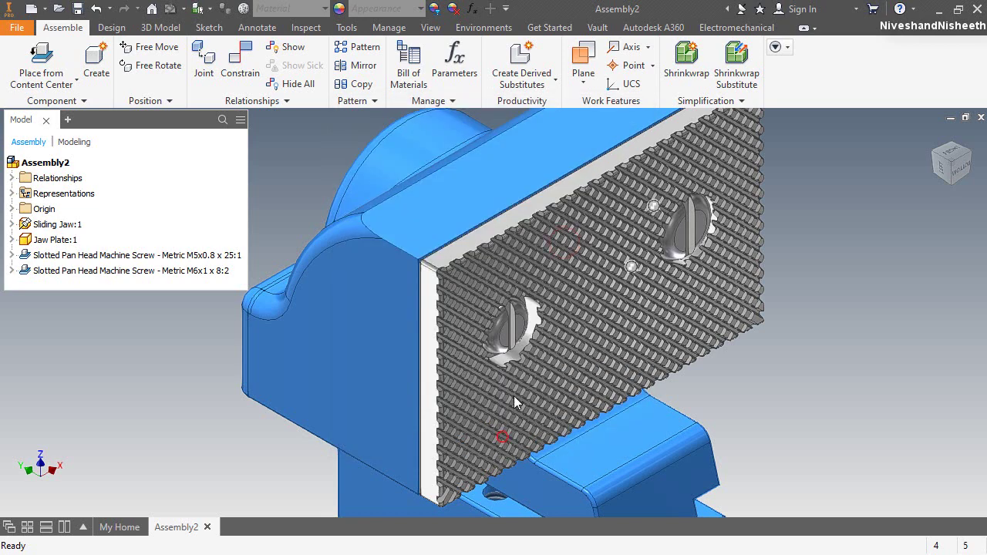
{"action": "mouse_move", "coordinate": [970, 296]}
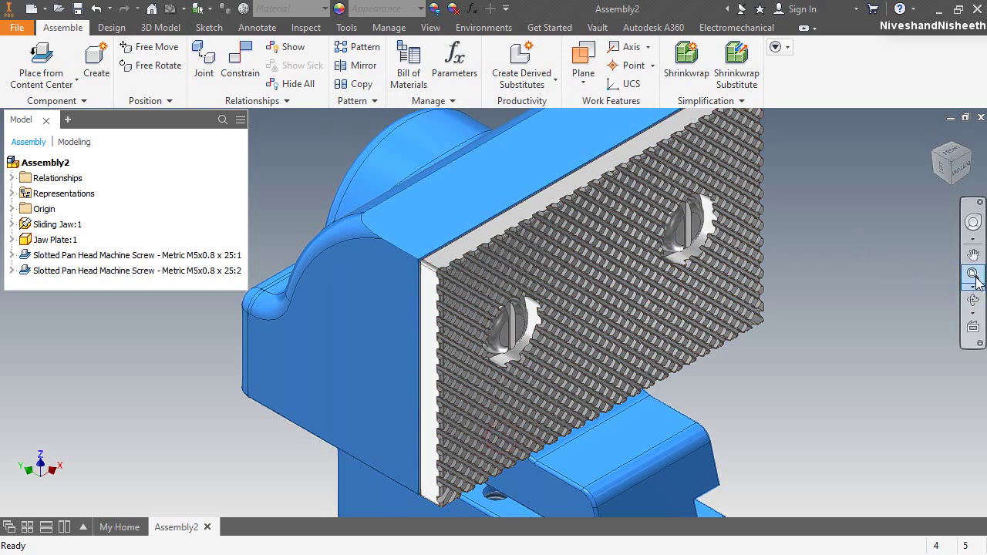
Step: Save the assembly as Sub_Assembly2.iam in the Mechanical Bench Vise folder
{"action": "left_click", "coordinate": [973, 273]}
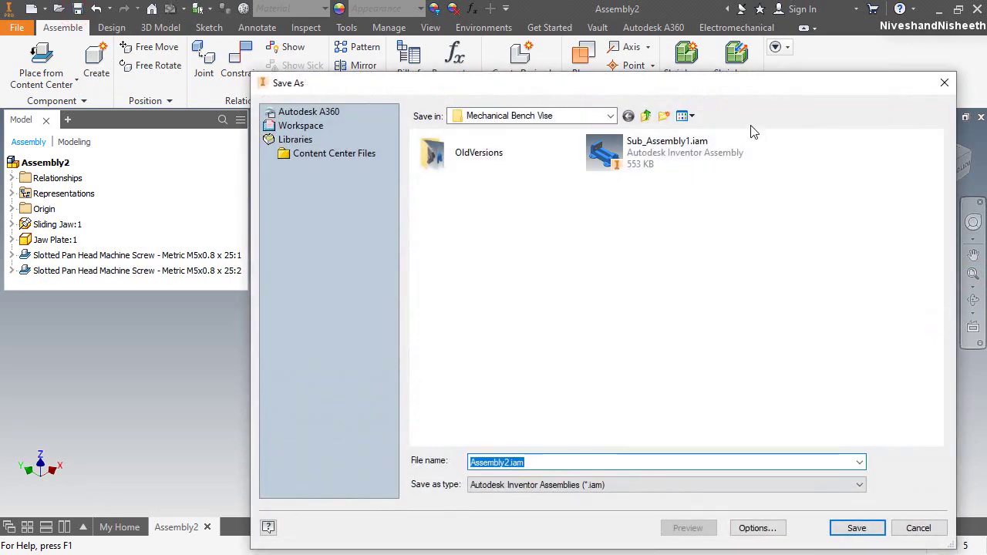
{"action": "left_click", "coordinate": [667, 147]}
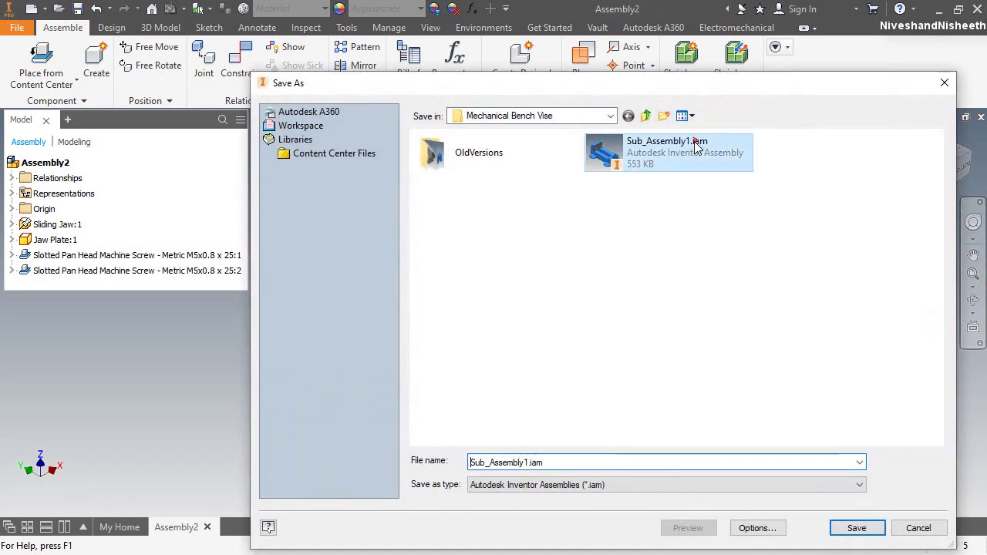
{"action": "left_click", "coordinate": [529, 462]}
{"action": "left_click", "coordinate": [529, 462]}
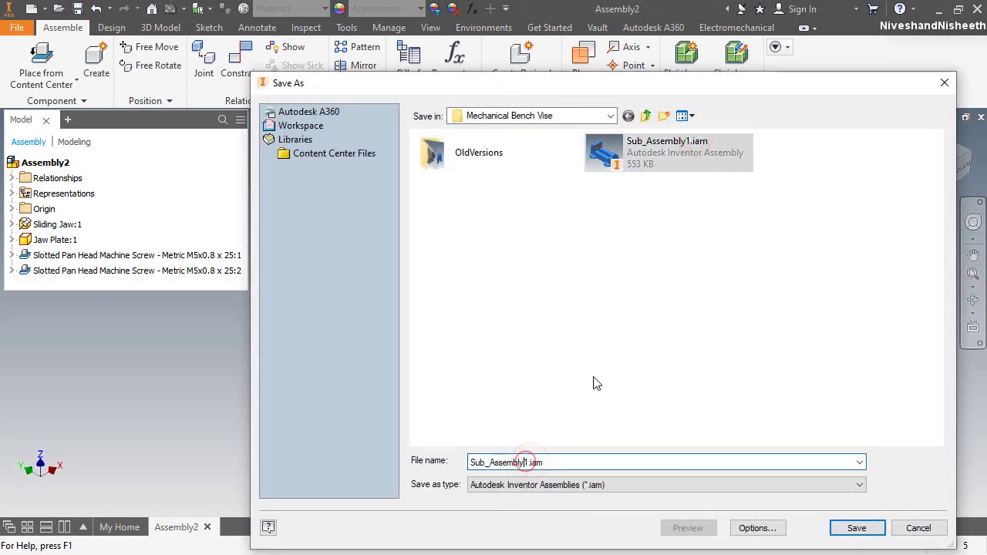
{"action": "type", "text": "2"}
{"action": "left_click", "coordinate": [856, 530]}
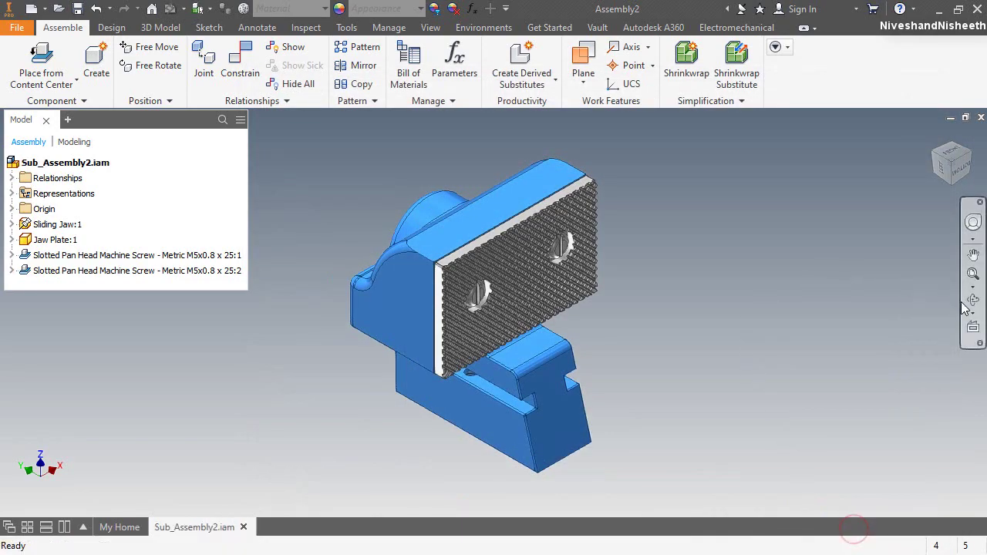
Step: Examine how the two screws sit in the jaw plate holes on the sliding jaw
{"action": "left_click", "coordinate": [972, 302]}
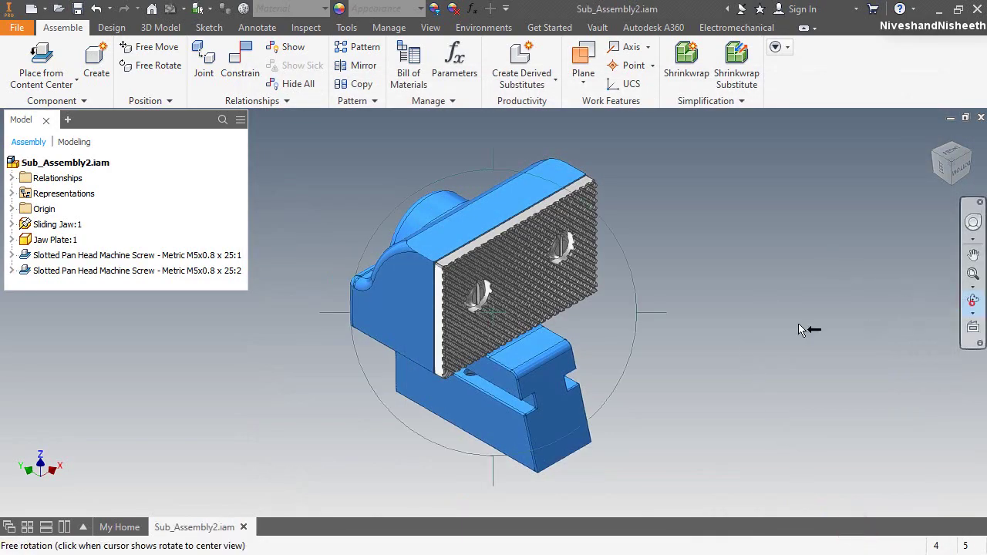
{"action": "left_click_drag", "start_coordinate": [629, 314], "coordinate": [553, 278]}
{"action": "right_click", "coordinate": [554, 279]}
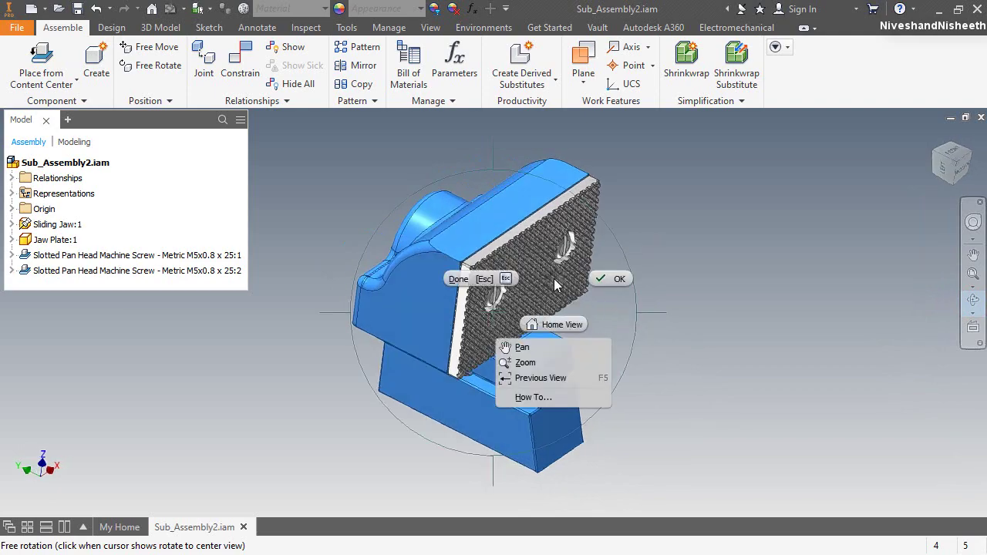
{"action": "left_click", "coordinate": [614, 276]}
{"action": "scroll", "coordinate": [759, 279], "scroll_direction": "up", "scroll_amount": 5}
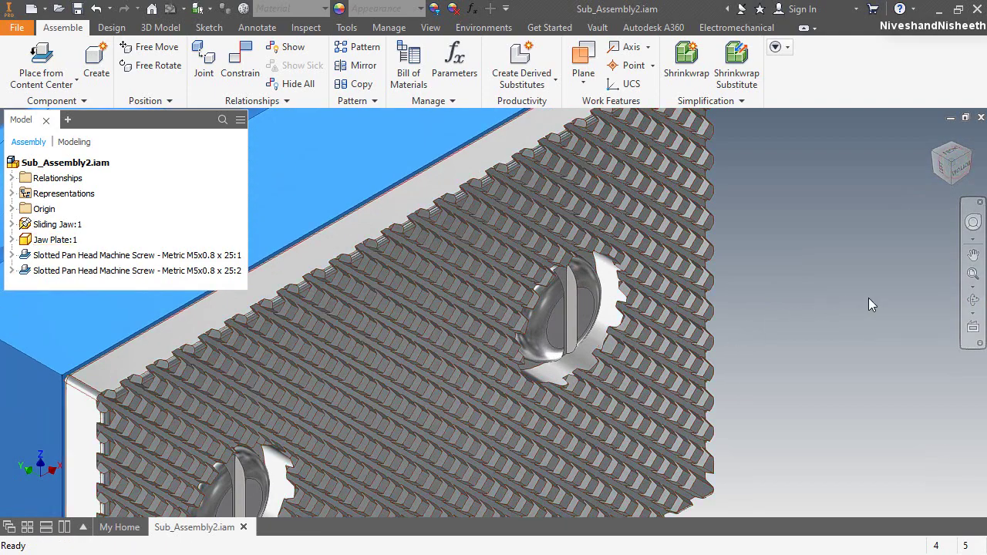
{"action": "left_click", "coordinate": [972, 274]}
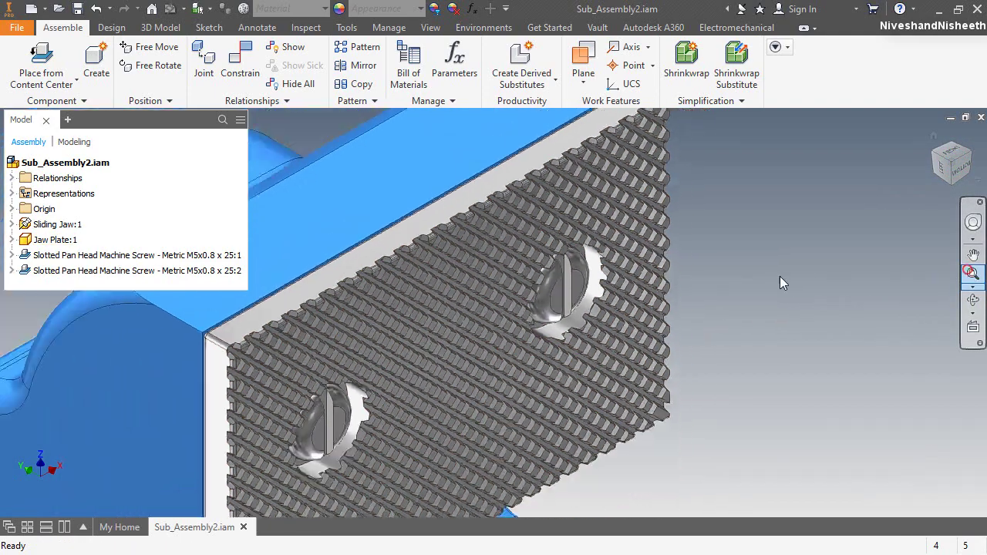
{"action": "right_click", "coordinate": [938, 145]}
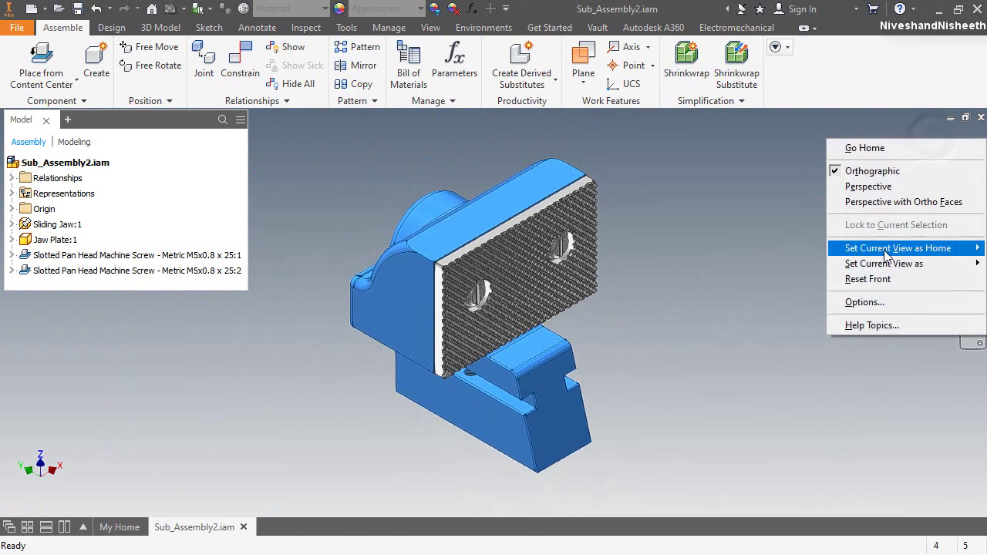
{"action": "mouse_move", "coordinate": [869, 242]}
{"action": "left_click", "coordinate": [771, 267]}
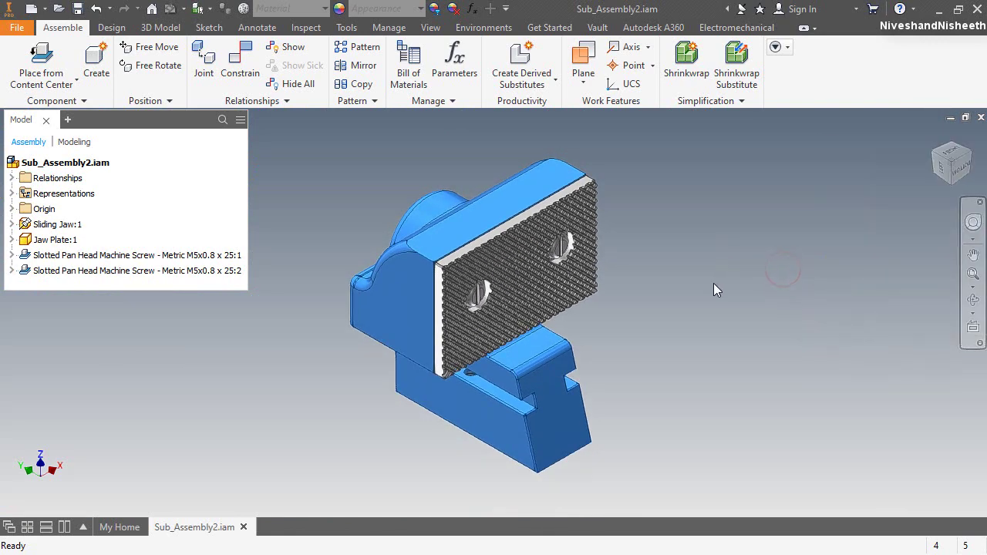
{"action": "left_click", "coordinate": [661, 233]}
Step: Place two instances of Slide Key.ipt, one on each side of the sliding jaw, and end the placement
{"action": "left_click", "coordinate": [42, 81]}
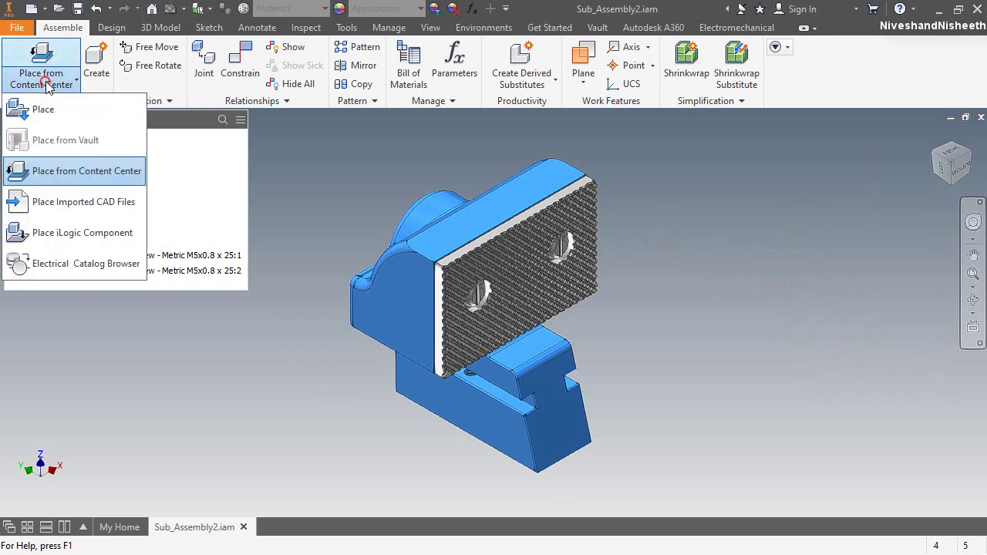
{"action": "left_click", "coordinate": [44, 110]}
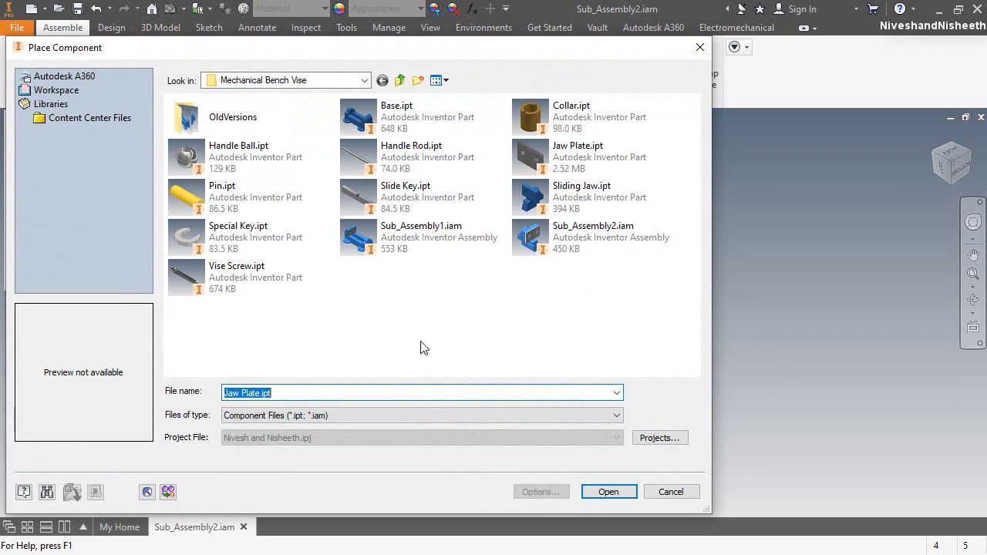
{"action": "double_click", "coordinate": [408, 205]}
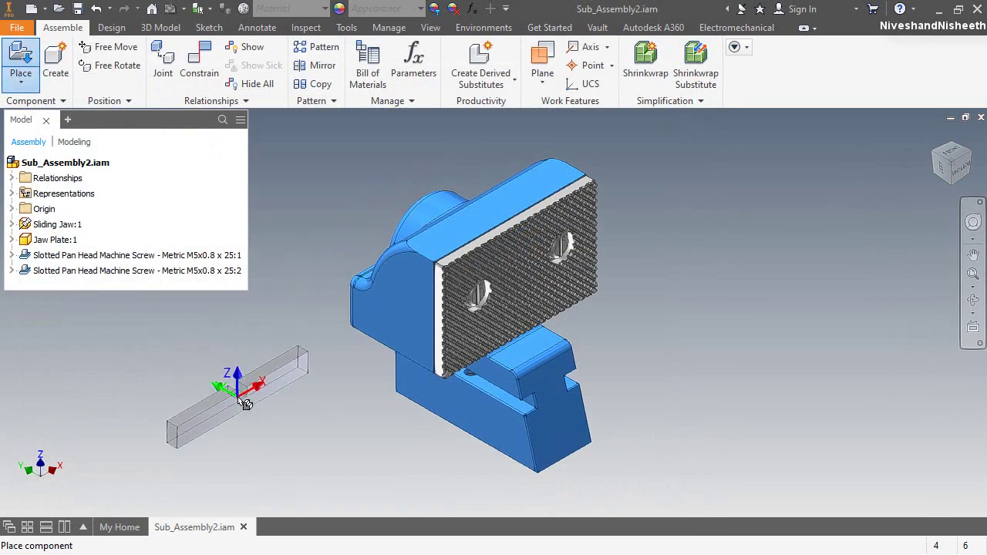
{"action": "left_click", "coordinate": [245, 404]}
{"action": "left_click", "coordinate": [767, 329]}
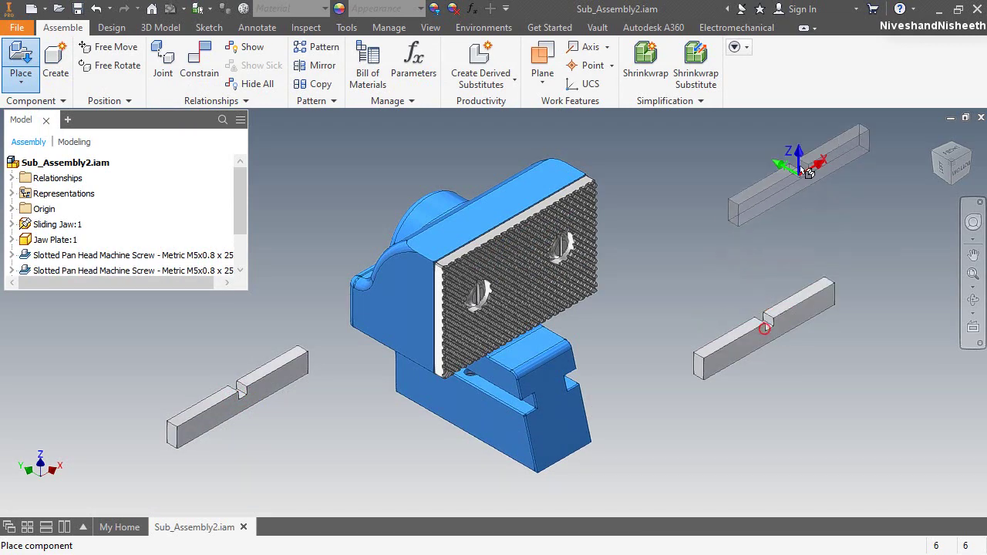
{"action": "right_click", "coordinate": [802, 160]}
{"action": "left_click", "coordinate": [848, 158]}
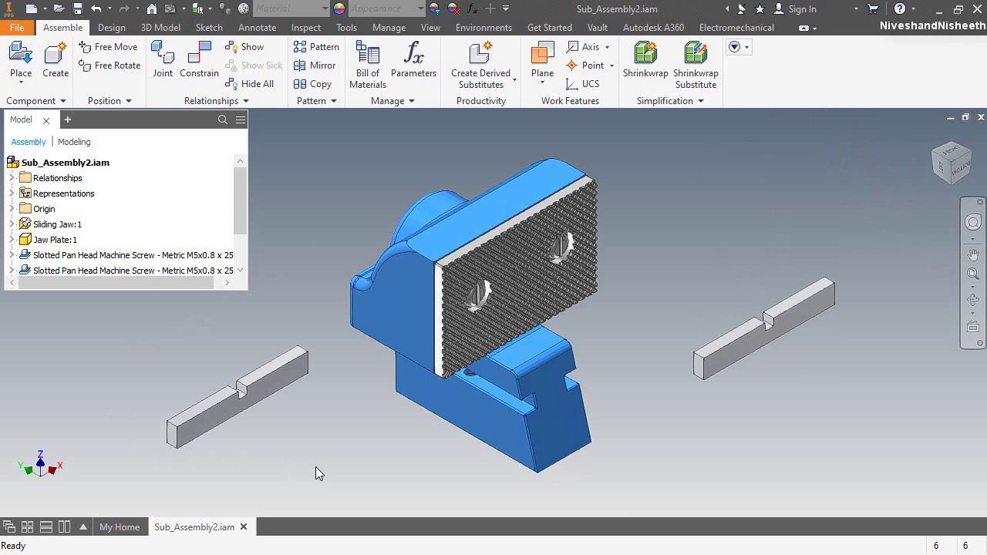
Step: Mate the notched face of the first slide key to the inner wall of the sliding jaw's side slot at 0 mm offset
{"action": "left_click", "coordinate": [199, 74]}
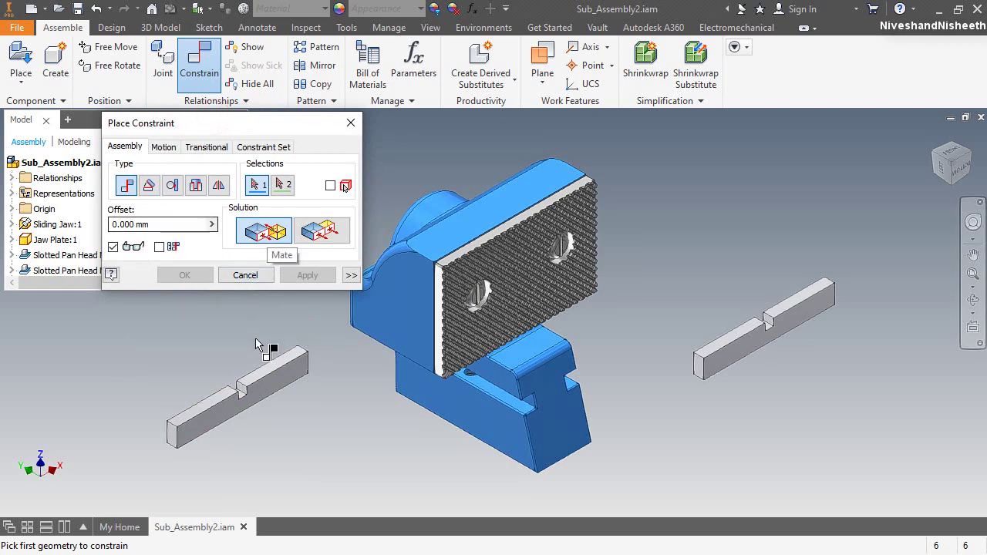
{"action": "scroll", "coordinate": [260, 352], "scroll_direction": "down", "scroll_amount": 3}
{"action": "left_click", "coordinate": [267, 395]}
{"action": "scroll", "coordinate": [267, 396], "scroll_direction": "up", "scroll_amount": 5}
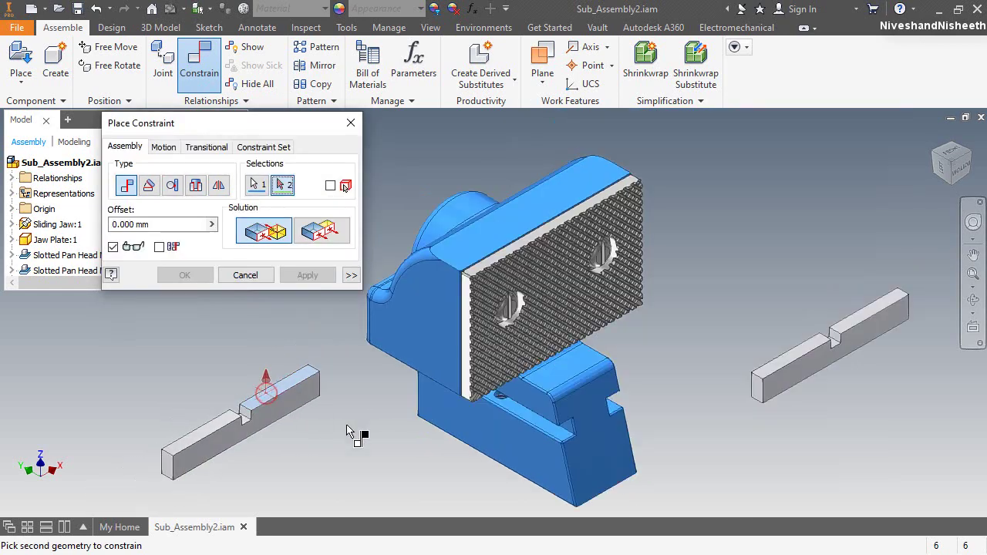
{"action": "scroll", "coordinate": [523, 432], "scroll_direction": "down", "scroll_amount": 3}
{"action": "scroll", "coordinate": [594, 438], "scroll_direction": "down", "scroll_amount": 3}
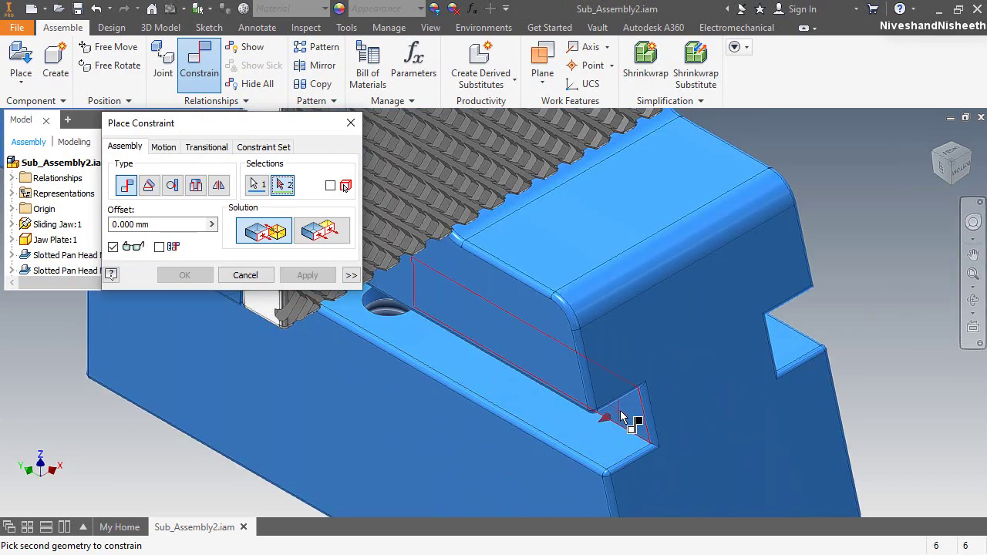
{"action": "left_click", "coordinate": [619, 411]}
{"action": "scroll", "coordinate": [461, 358], "scroll_direction": "up", "scroll_amount": 4}
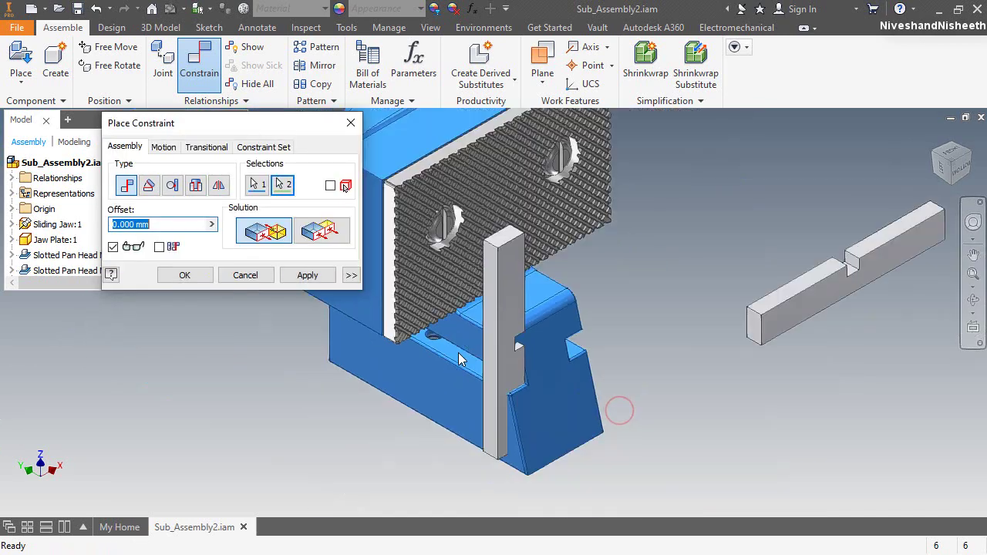
{"action": "left_click", "coordinate": [305, 275]}
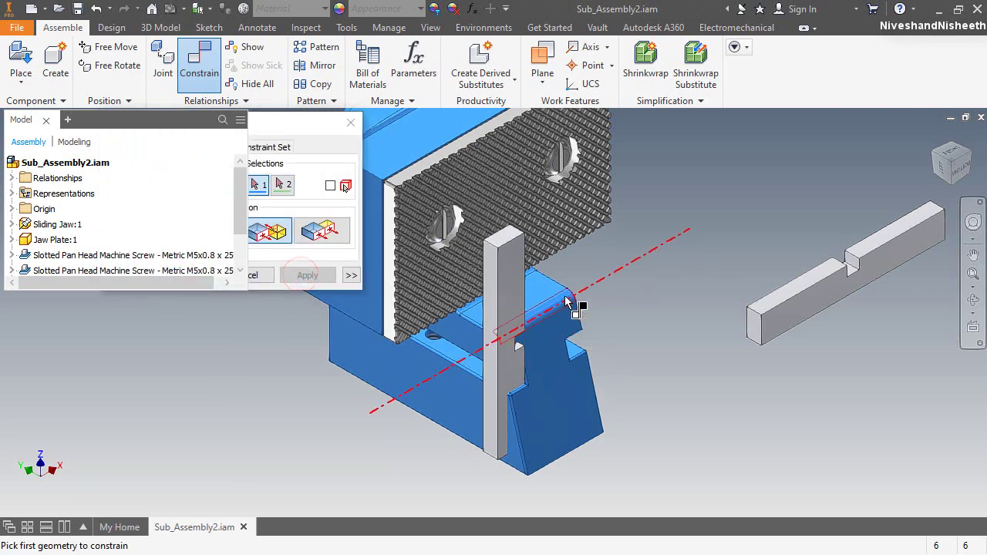
Step: Mate the long side face of the first slide key to the upper face of the sliding jaw's slot at 0 mm offset
{"action": "left_click", "coordinate": [514, 284]}
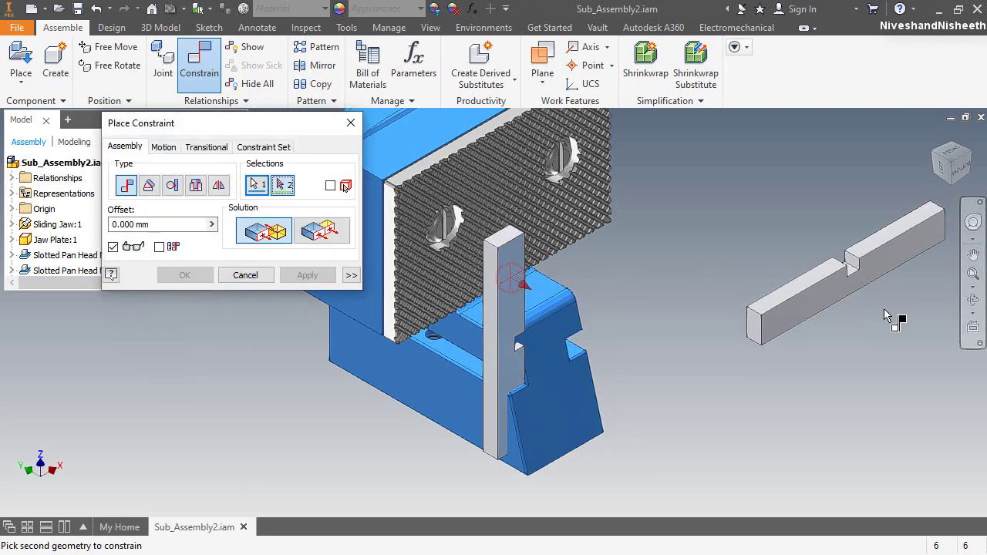
{"action": "middle_click_drag", "start_coordinate": [513, 334], "coordinate": [455, 337], "text": "shift"}
{"action": "right_click", "coordinate": [458, 321]}
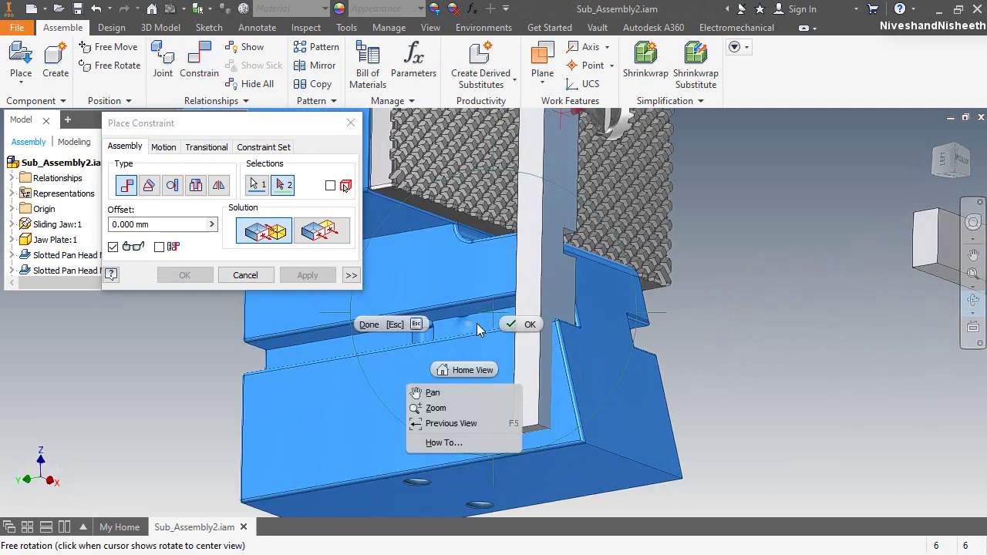
{"action": "left_click", "coordinate": [527, 321]}
{"action": "left_click", "coordinate": [494, 316]}
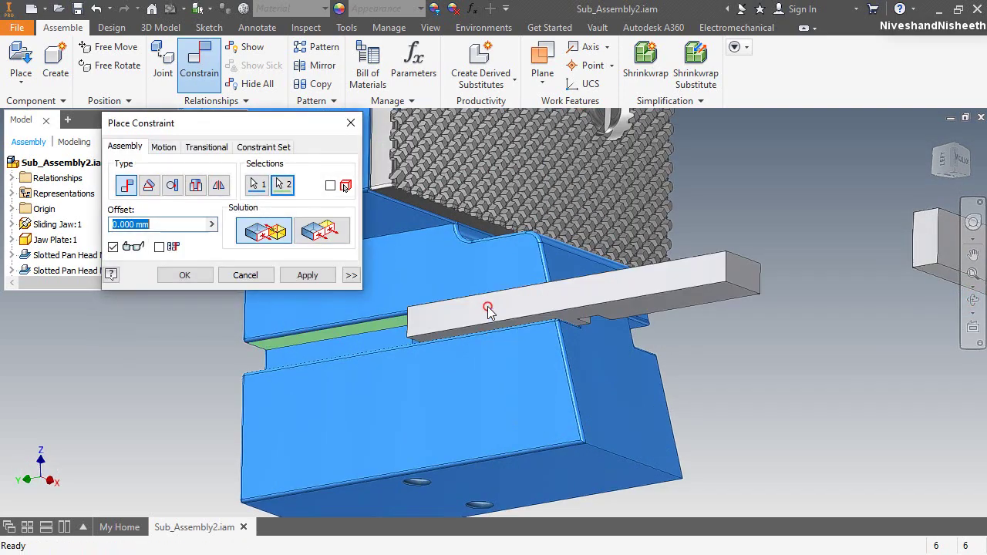
{"action": "left_click", "coordinate": [307, 275]}
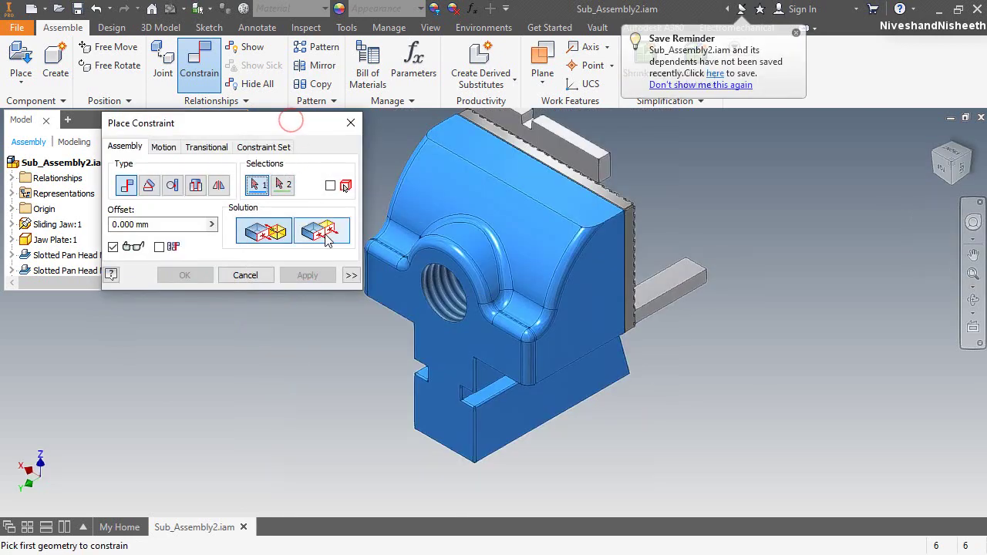
Step: Make the first slide key's end face flush with the threaded-bore face of the sliding jaw at 0 mm offset
{"action": "left_click", "coordinate": [325, 239]}
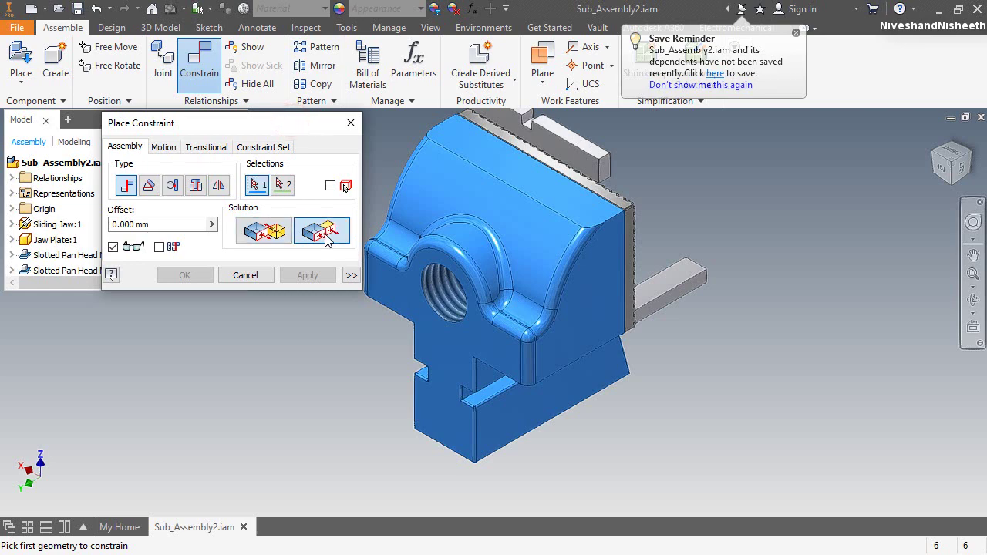
{"action": "left_click", "coordinate": [446, 417]}
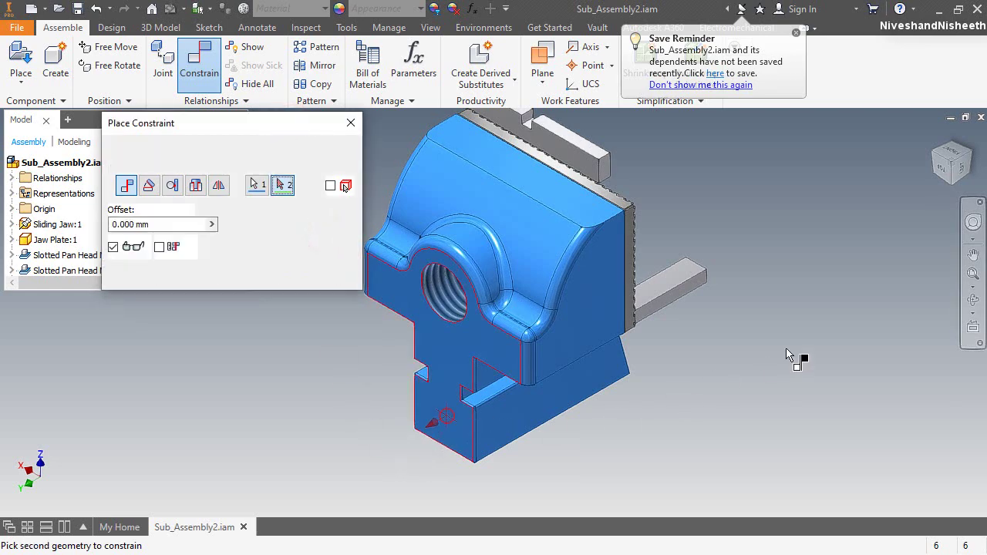
{"action": "left_click", "coordinate": [972, 299]}
{"action": "left_click_drag", "start_coordinate": [563, 339], "coordinate": [535, 363]}
{"action": "scroll", "coordinate": [535, 363], "scroll_direction": "up", "scroll_amount": 6}
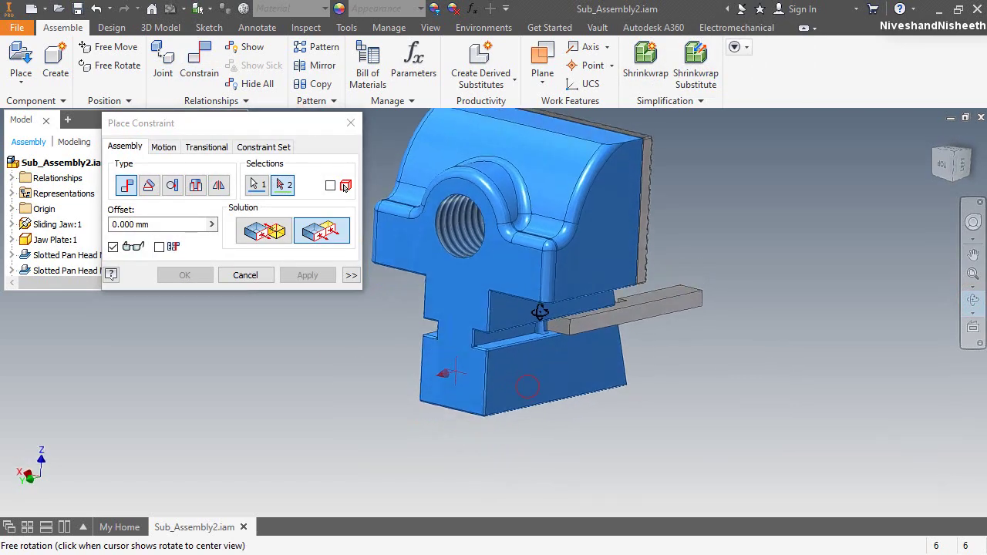
{"action": "right_click", "coordinate": [540, 324]}
{"action": "left_click", "coordinate": [605, 323]}
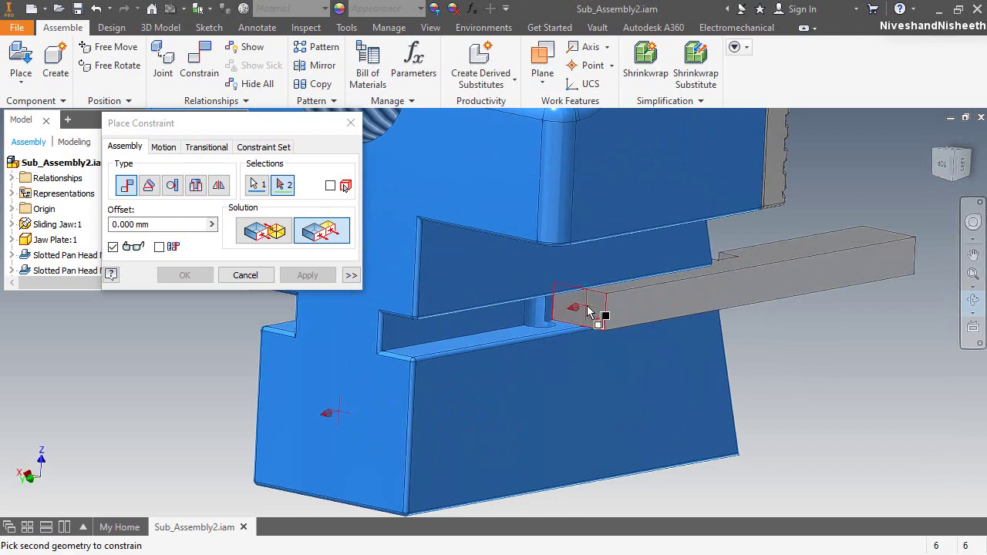
{"action": "left_click", "coordinate": [587, 311]}
{"action": "left_click", "coordinate": [305, 275]}
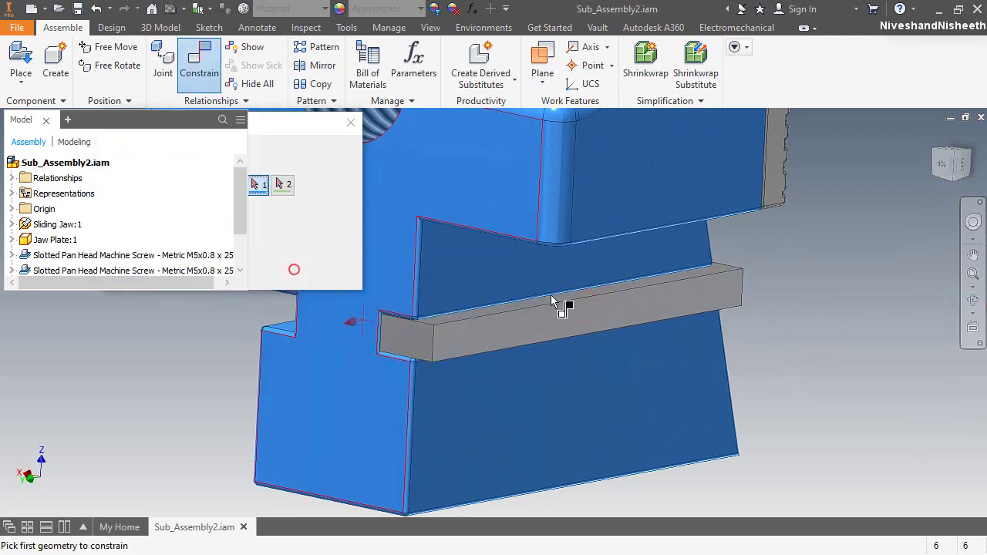
Step: Mate the notched face of the second slide key to the inner wall of the sliding jaw's free side slot at 0 mm offset
{"action": "scroll", "coordinate": [713, 332], "scroll_direction": "down", "scroll_amount": 3}
{"action": "scroll", "coordinate": [519, 348], "scroll_direction": "down", "scroll_amount": 3}
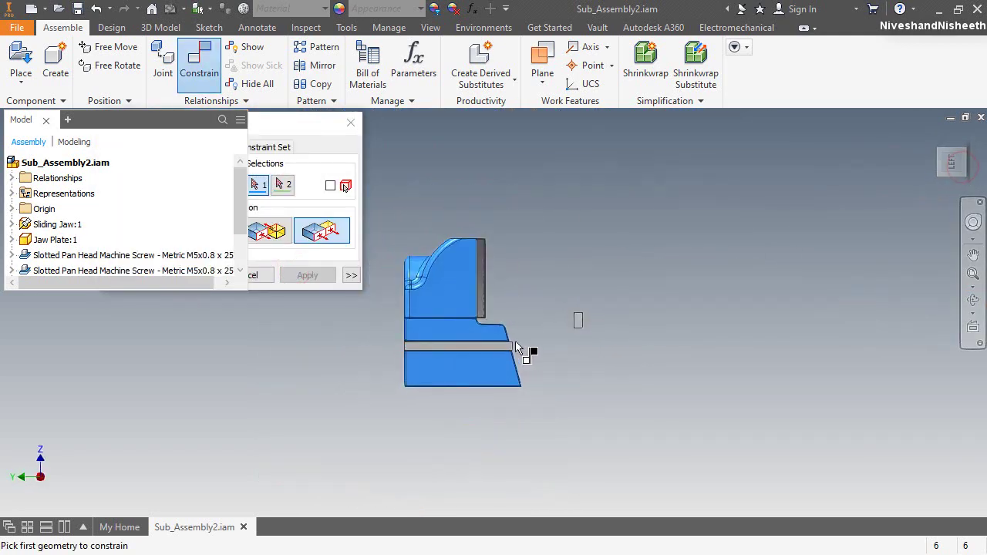
{"action": "scroll", "coordinate": [518, 348], "scroll_direction": "up", "scroll_amount": 6}
{"action": "scroll", "coordinate": [674, 295], "scroll_direction": "down", "scroll_amount": 2}
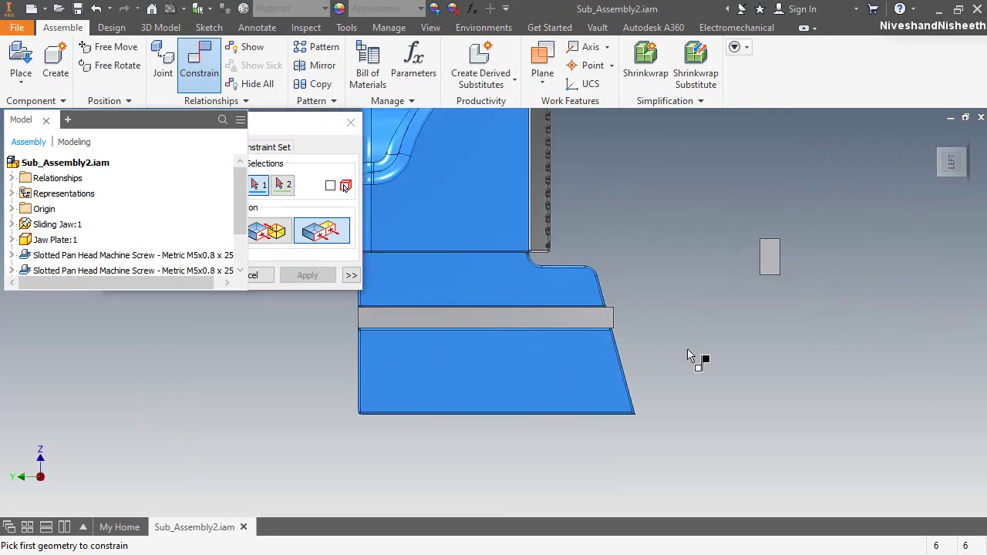
{"action": "left_click", "coordinate": [933, 136]}
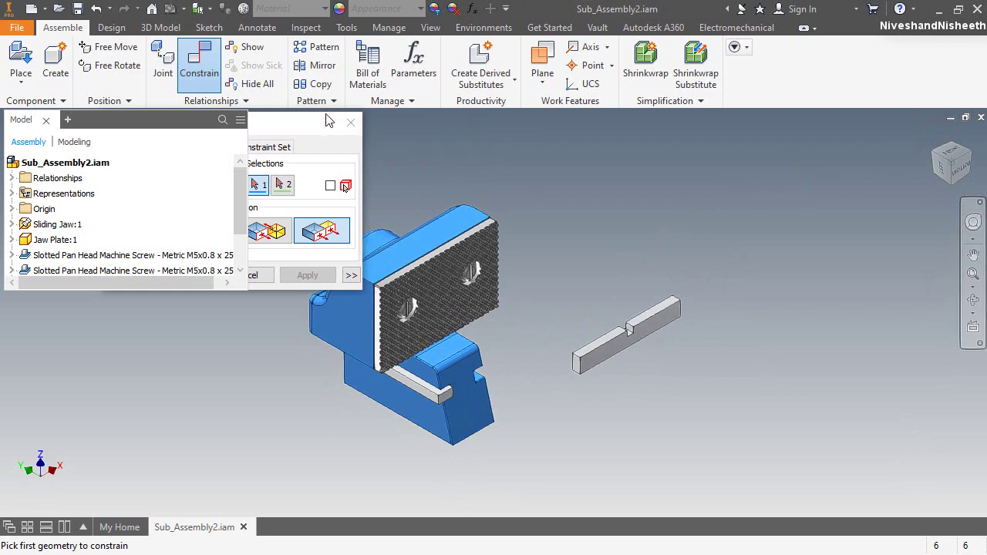
{"action": "left_click_drag", "start_coordinate": [329, 121], "coordinate": [877, 90]}
{"action": "scroll", "coordinate": [645, 280], "scroll_direction": "up", "scroll_amount": 3}
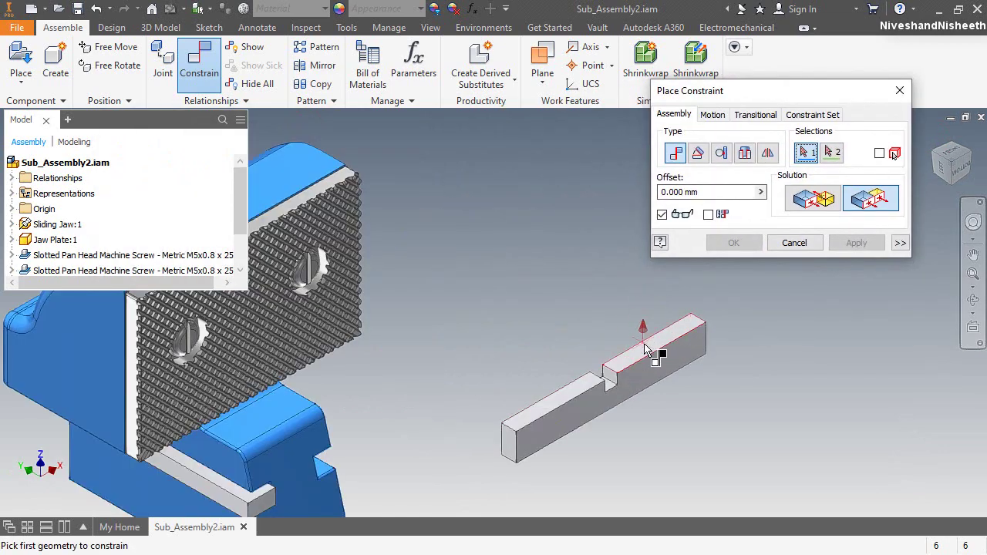
{"action": "left_click", "coordinate": [647, 345]}
{"action": "left_click", "coordinate": [973, 300]}
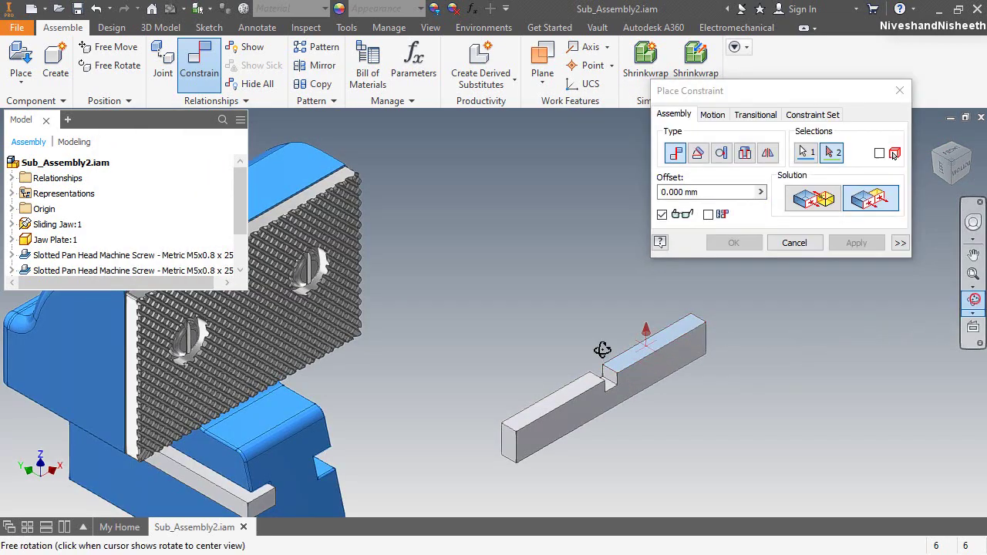
{"action": "left_click_drag", "start_coordinate": [476, 329], "coordinate": [365, 411]}
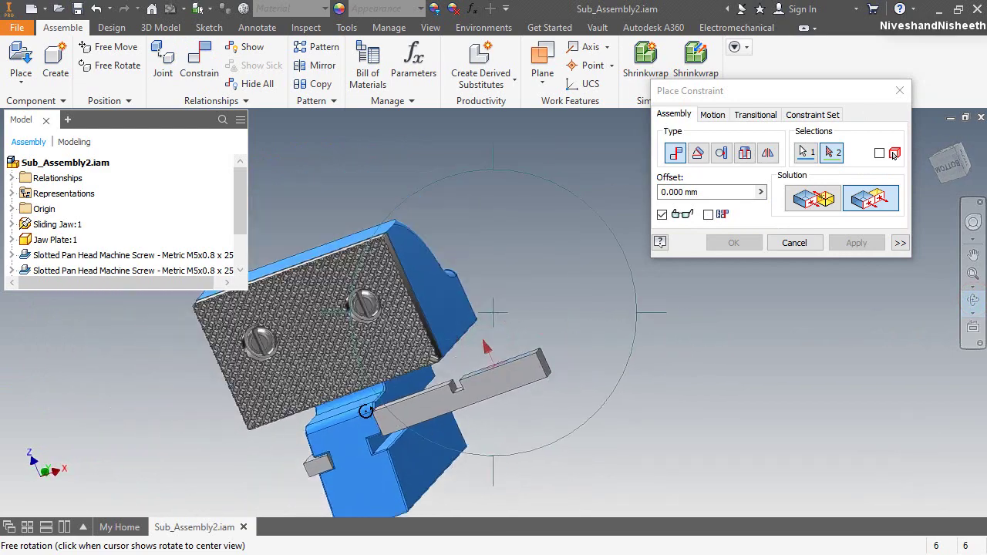
{"action": "scroll", "coordinate": [558, 288], "scroll_direction": "up", "scroll_amount": 4}
{"action": "right_click", "coordinate": [559, 288]}
{"action": "left_click", "coordinate": [563, 286]}
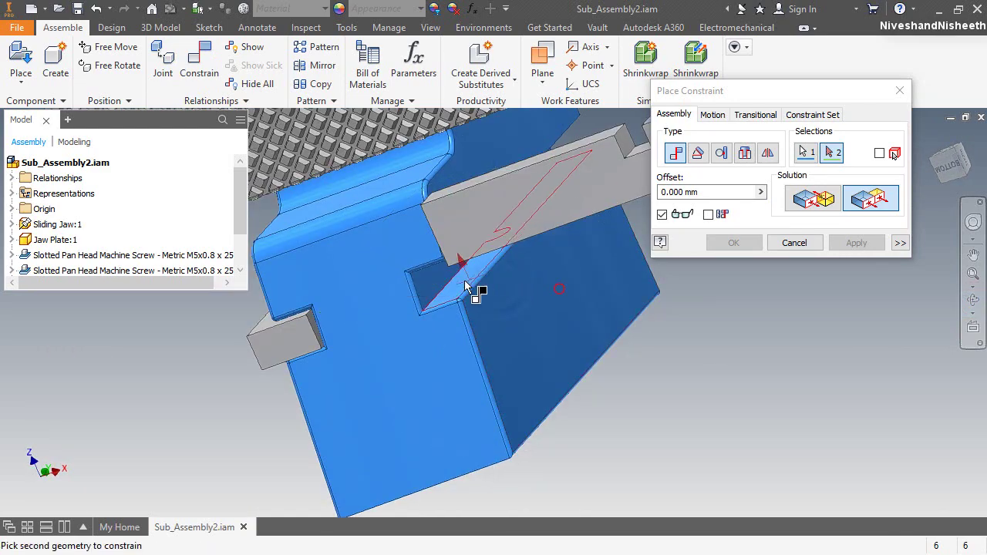
{"action": "left_click", "coordinate": [433, 277]}
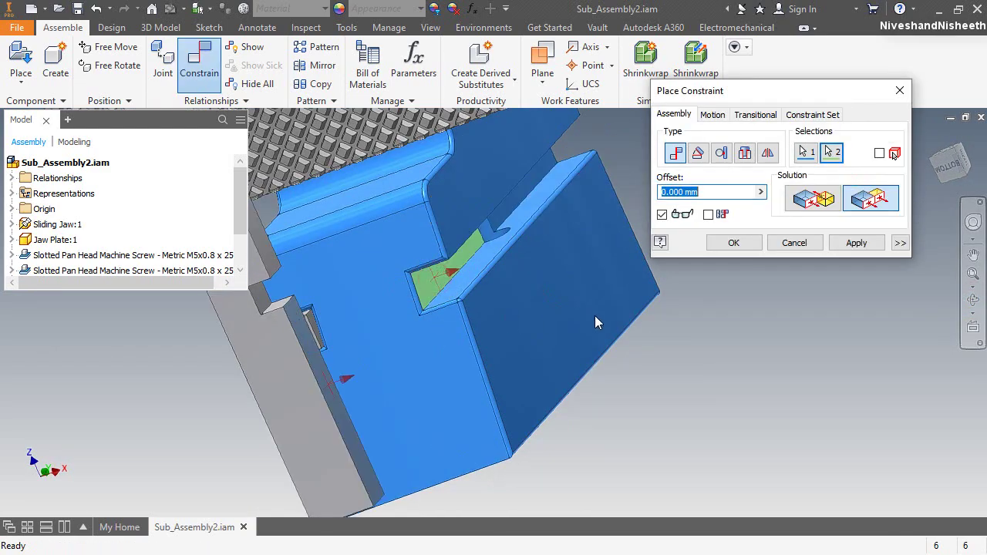
{"action": "left_click", "coordinate": [814, 199]}
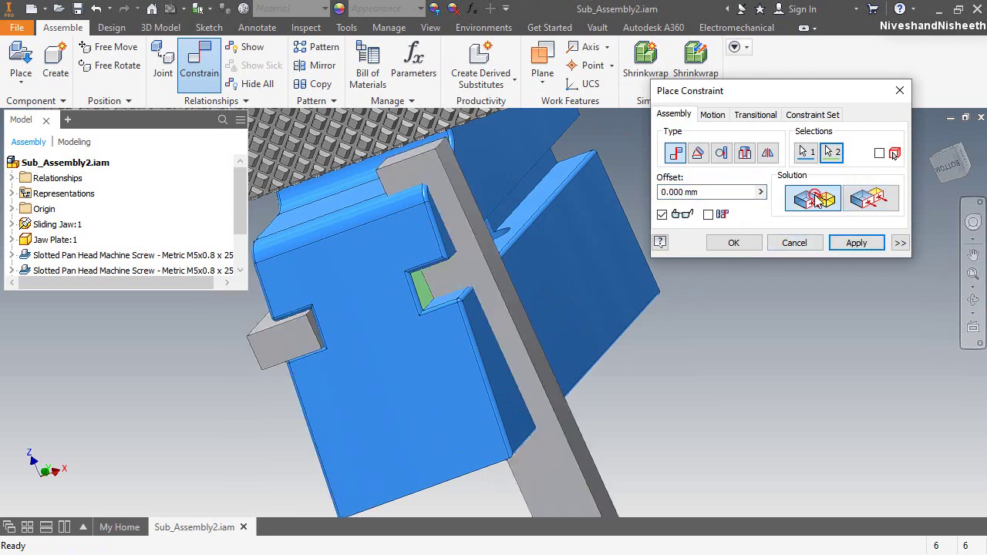
{"action": "left_click", "coordinate": [860, 246]}
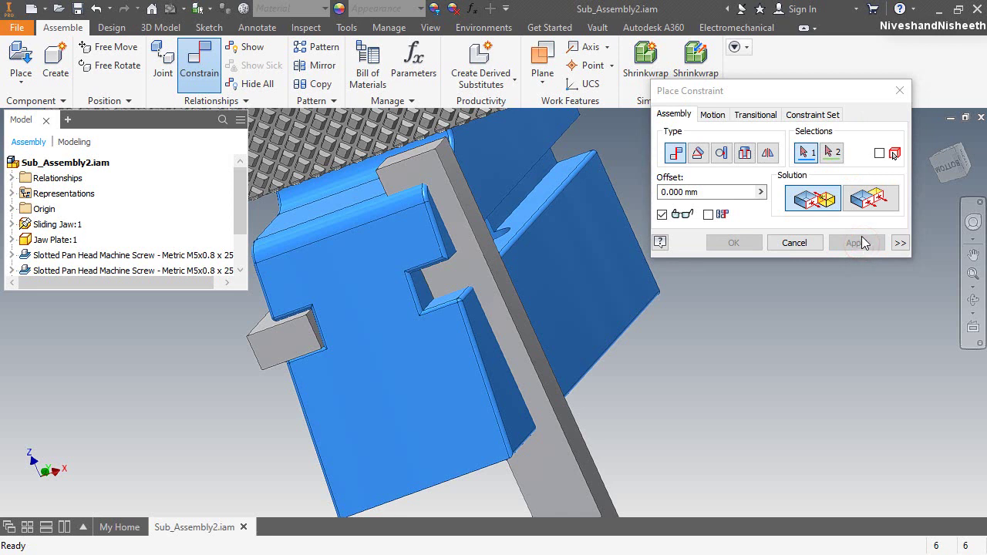
Step: Mate the long side face of the second slide key to the lower face of the sliding jaw's slot at 0 mm offset
{"action": "left_click", "coordinate": [462, 266]}
{"action": "left_click", "coordinate": [530, 220]}
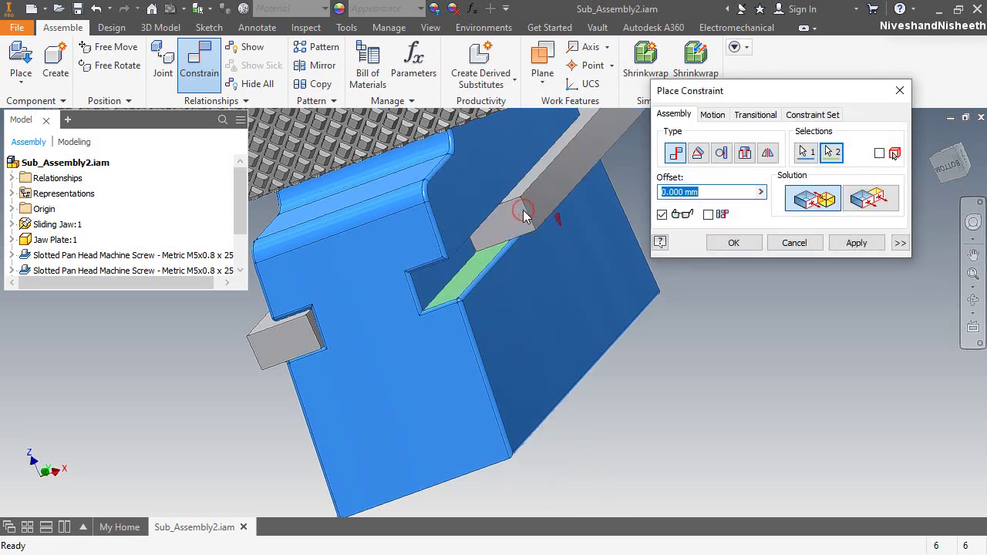
{"action": "left_click", "coordinate": [863, 245]}
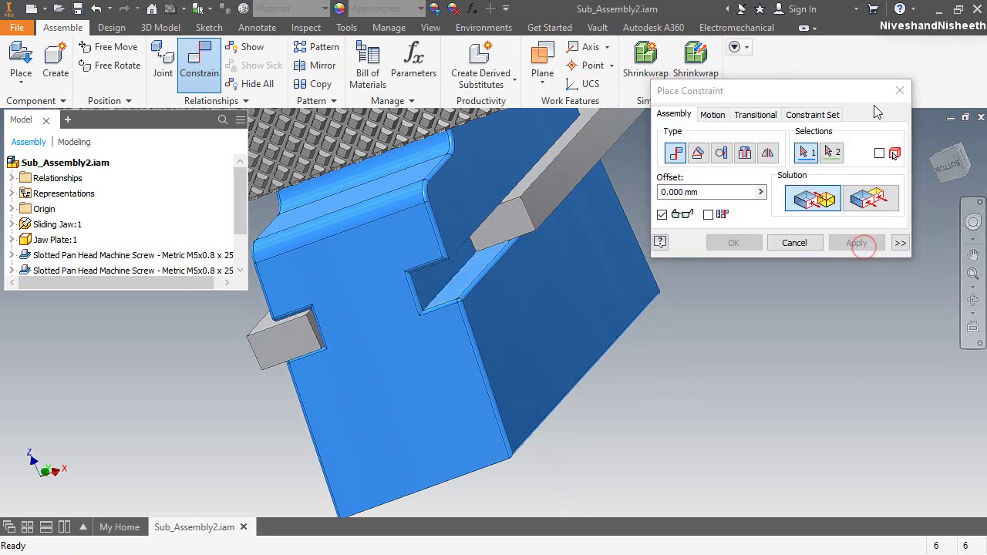
Step: Make the second slide key's end face flush with the sliding jaw's threaded-bore face at 0 mm offset and finish constraining
{"action": "left_click", "coordinate": [869, 198]}
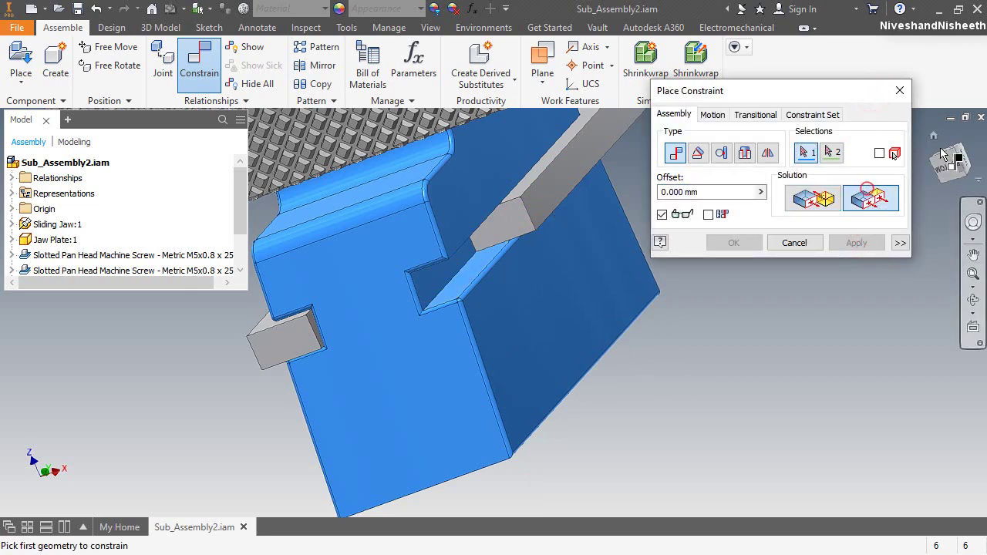
{"action": "left_click", "coordinate": [963, 147]}
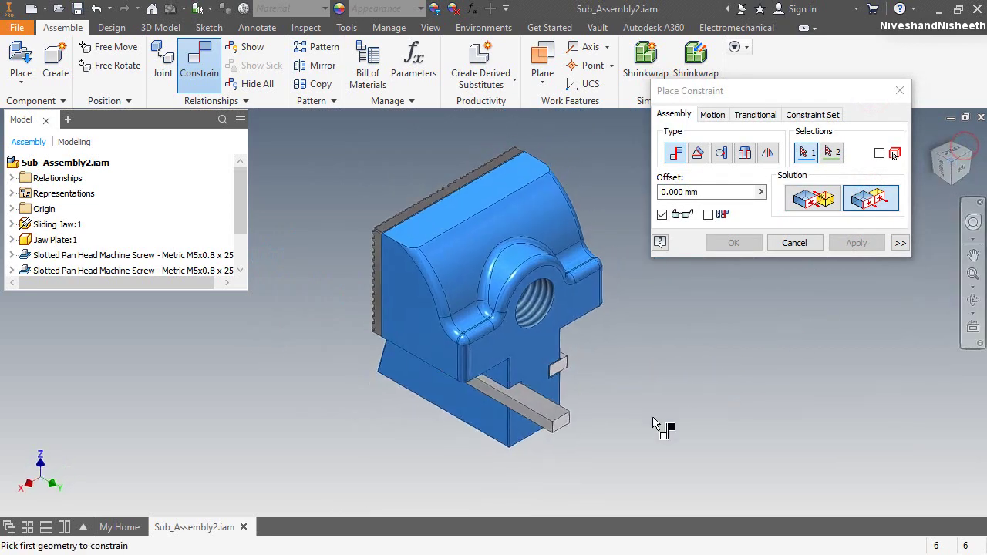
{"action": "scroll", "coordinate": [552, 451], "scroll_direction": "down", "scroll_amount": 5}
{"action": "left_click", "coordinate": [589, 359]}
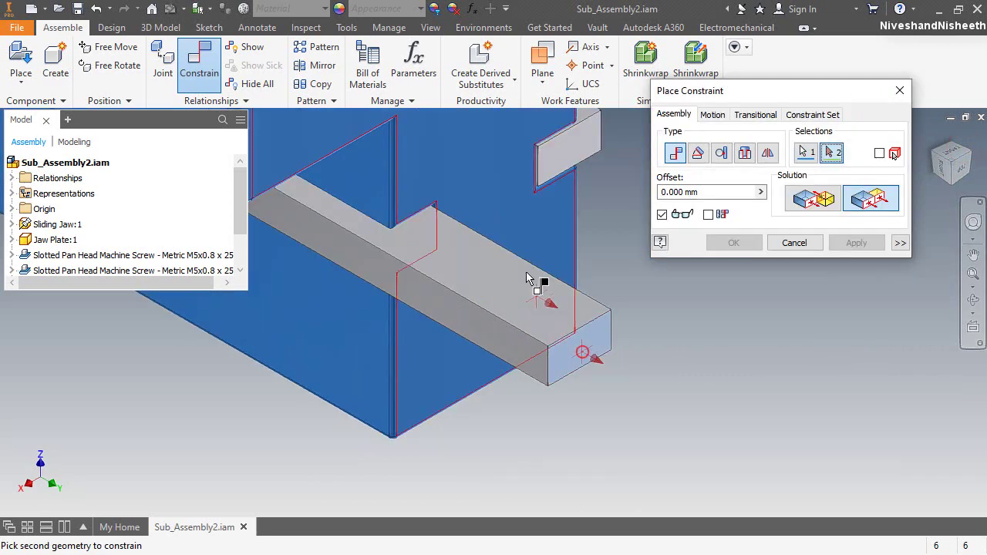
{"action": "left_click", "coordinate": [501, 205]}
{"action": "left_click", "coordinate": [745, 244]}
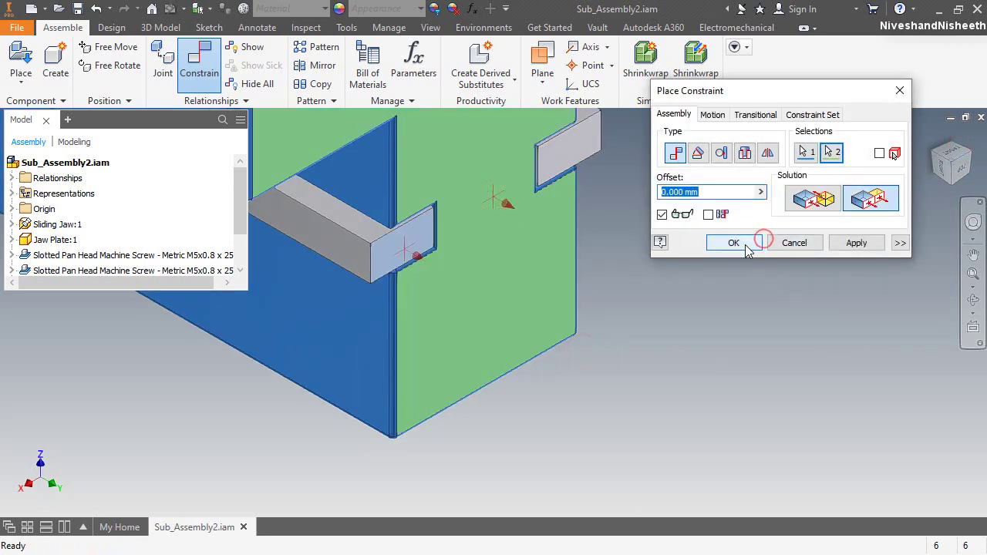
Step: Examine the two fitted slide keys and the two threaded holes on the underside of the sliding jaw
{"action": "left_click", "coordinate": [965, 302]}
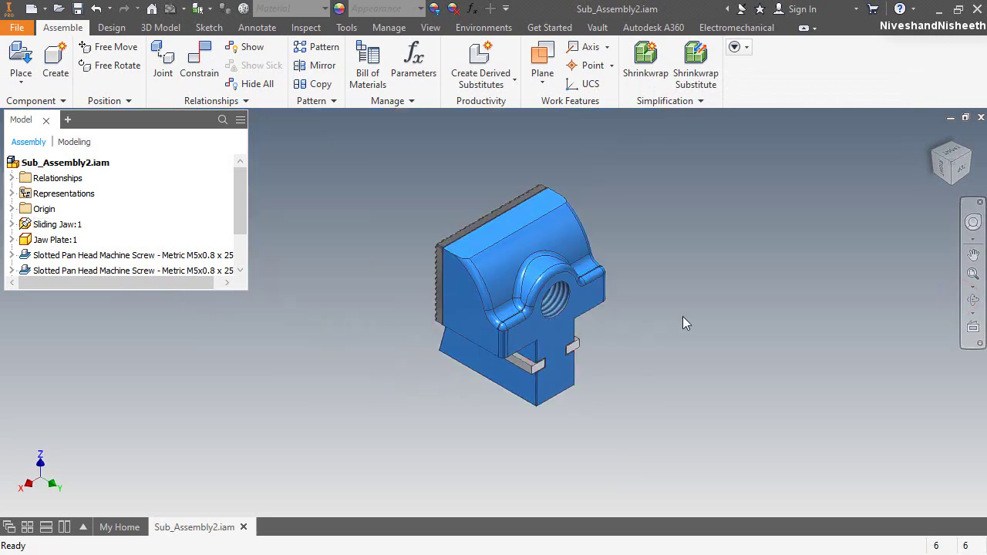
{"action": "left_click", "coordinate": [973, 303]}
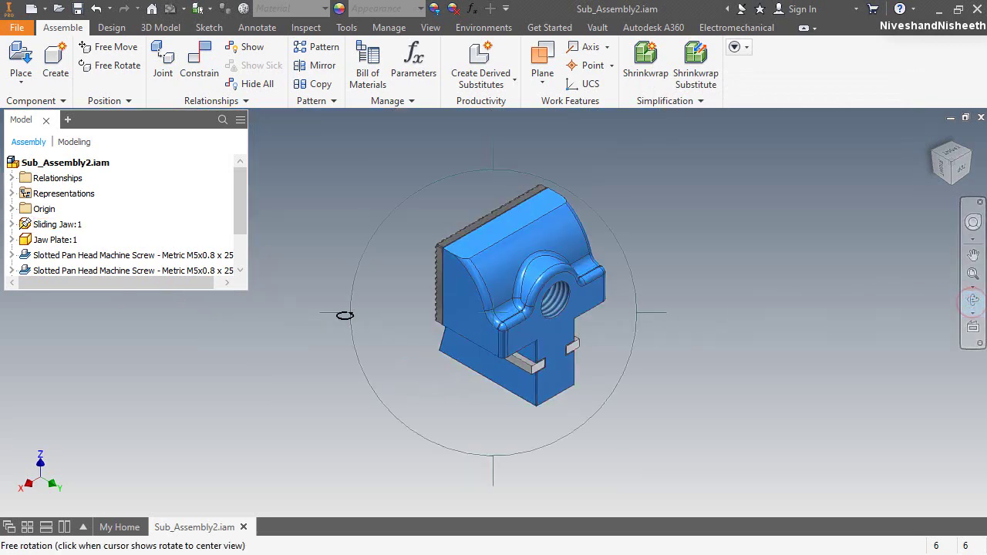
{"action": "left_click_drag", "start_coordinate": [343, 313], "coordinate": [486, 290]}
{"action": "left_click_drag", "start_coordinate": [499, 395], "coordinate": [462, 126]}
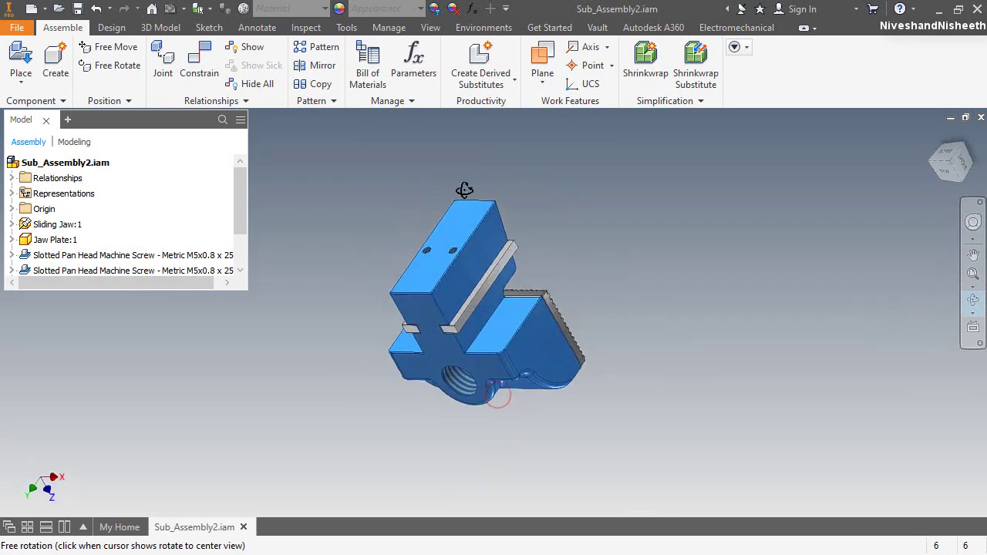
{"action": "left_click", "coordinate": [951, 164]}
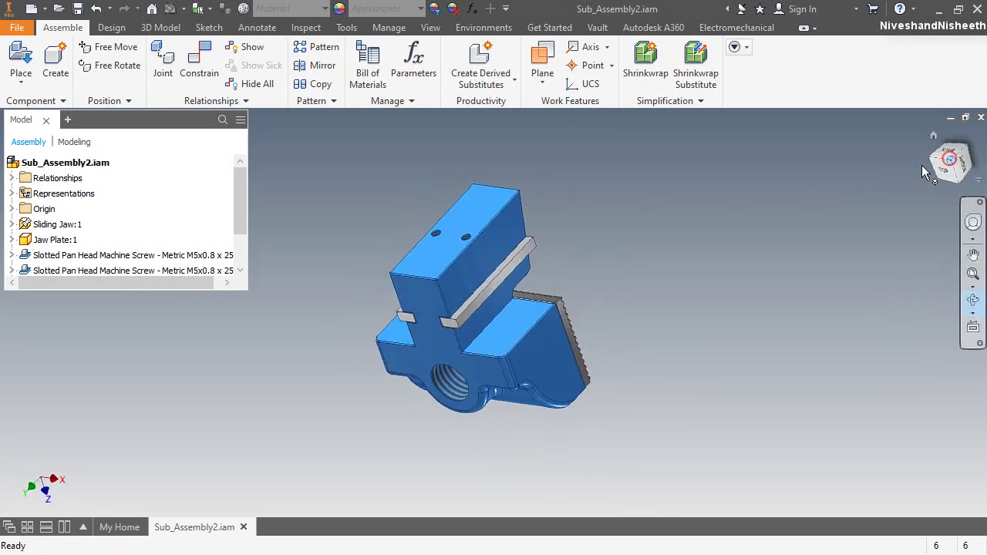
{"action": "right_click", "coordinate": [523, 192]}
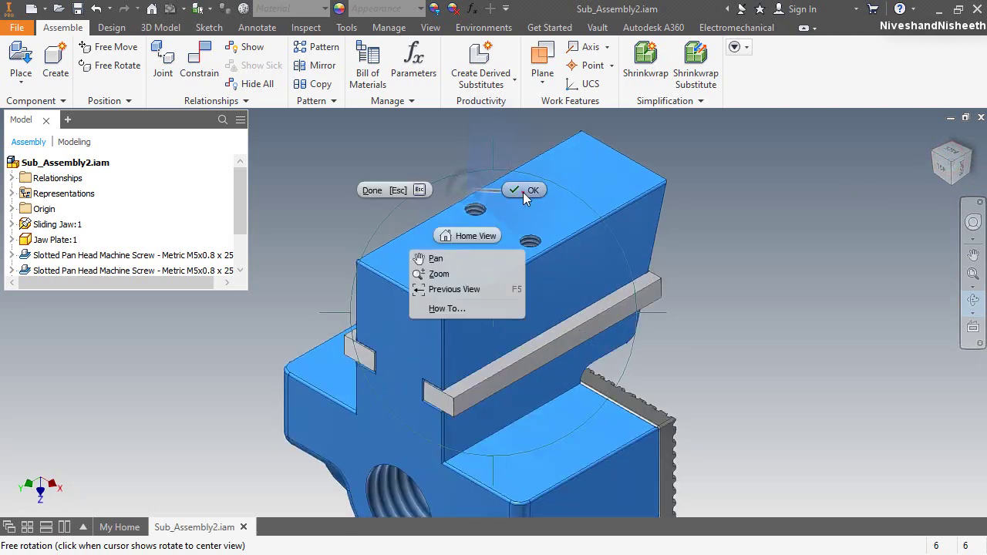
{"action": "left_click", "coordinate": [407, 186]}
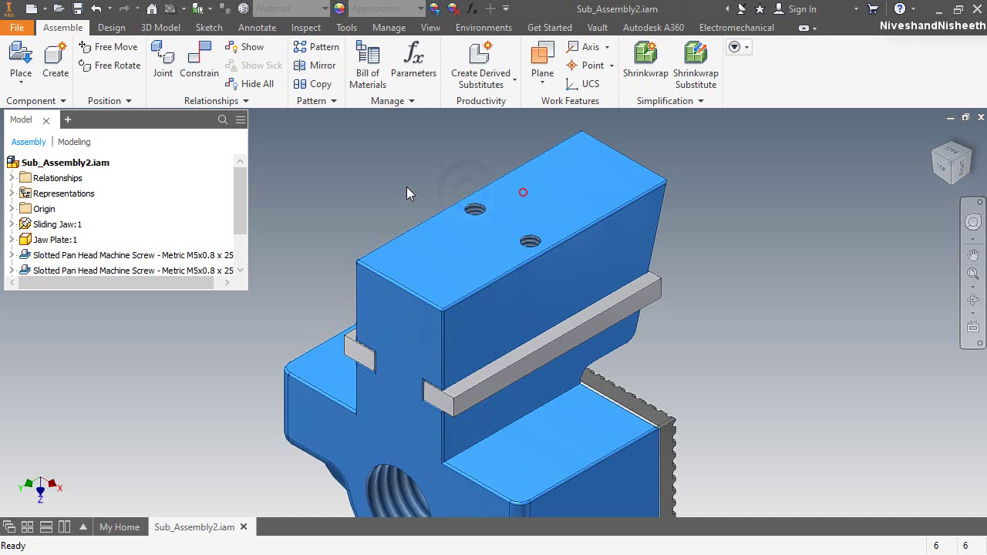
Step: Choose the Slotted Headless Set Screw - Dog Point - Inch from the Content Center's set screw category for placement
{"action": "left_click", "coordinate": [14, 77]}
{"action": "left_click", "coordinate": [55, 169]}
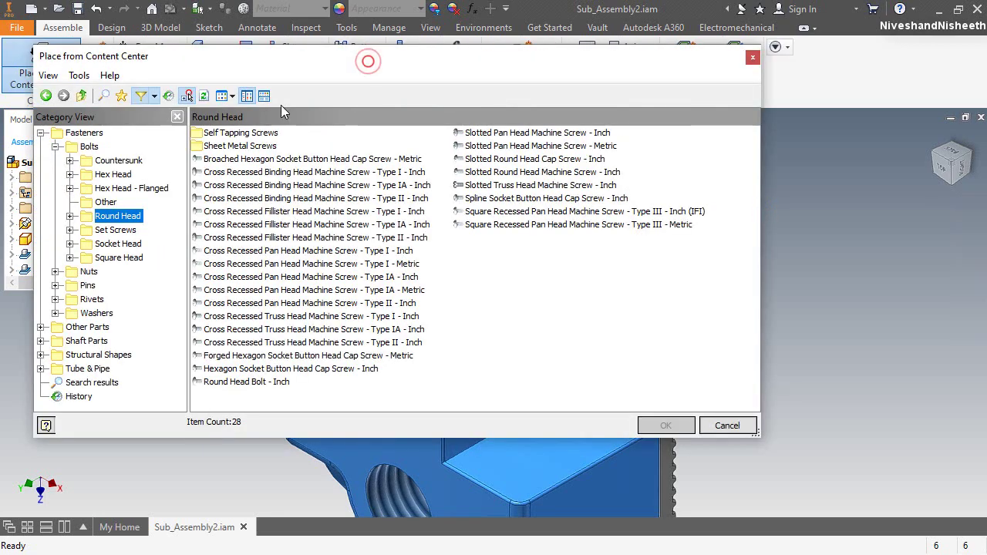
{"action": "left_click", "coordinate": [124, 233]}
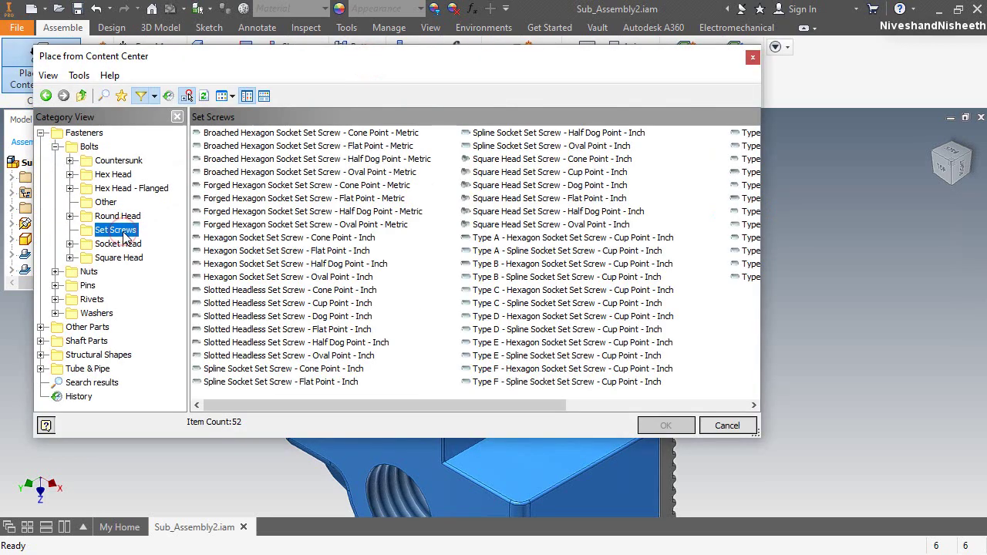
{"action": "left_click", "coordinate": [256, 317]}
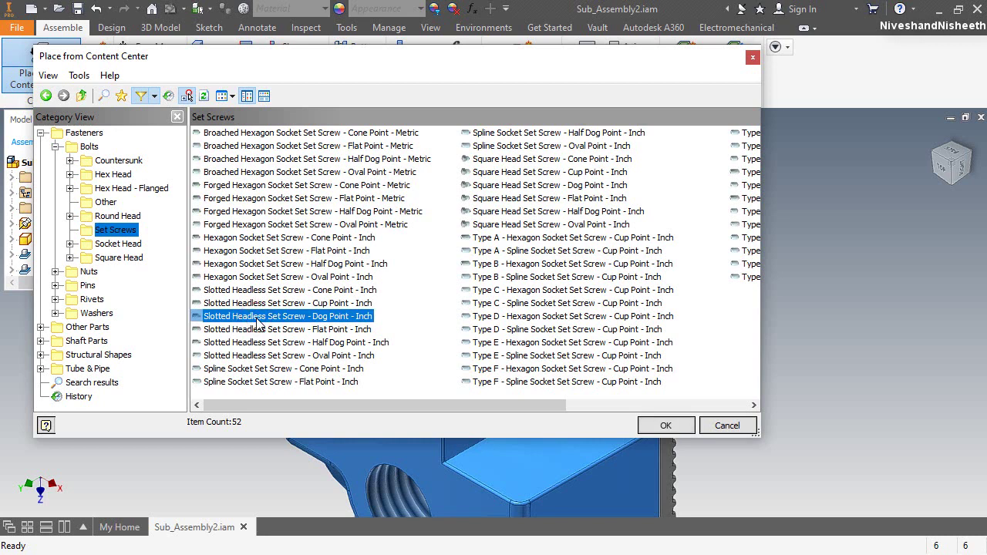
{"action": "left_click", "coordinate": [663, 428]}
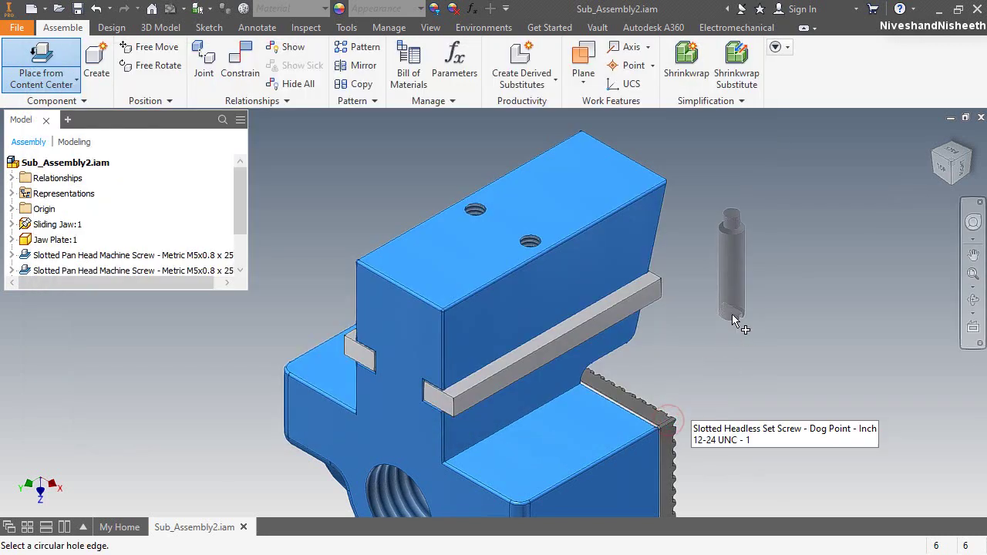
Step: Insert the dog point set screw into both threaded holes on the sliding jaw's underside and finish placing
{"action": "scroll", "coordinate": [478, 191], "scroll_direction": "down", "scroll_amount": 4}
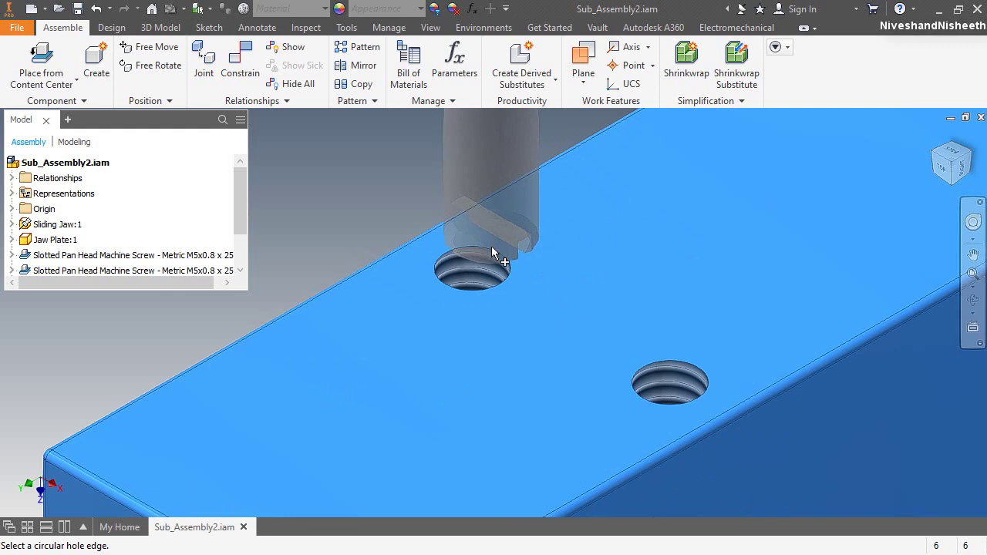
{"action": "left_click", "coordinate": [491, 247]}
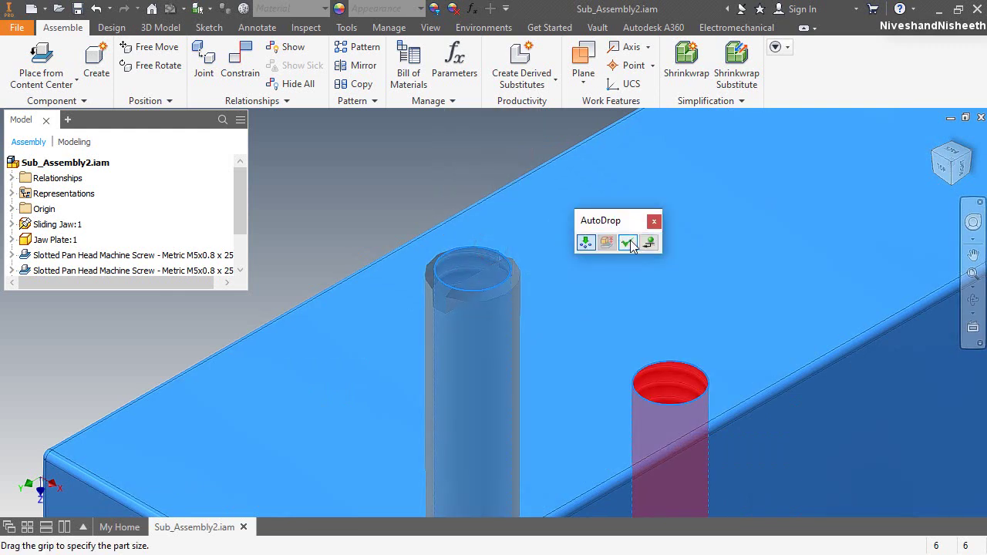
{"action": "left_click", "coordinate": [629, 240]}
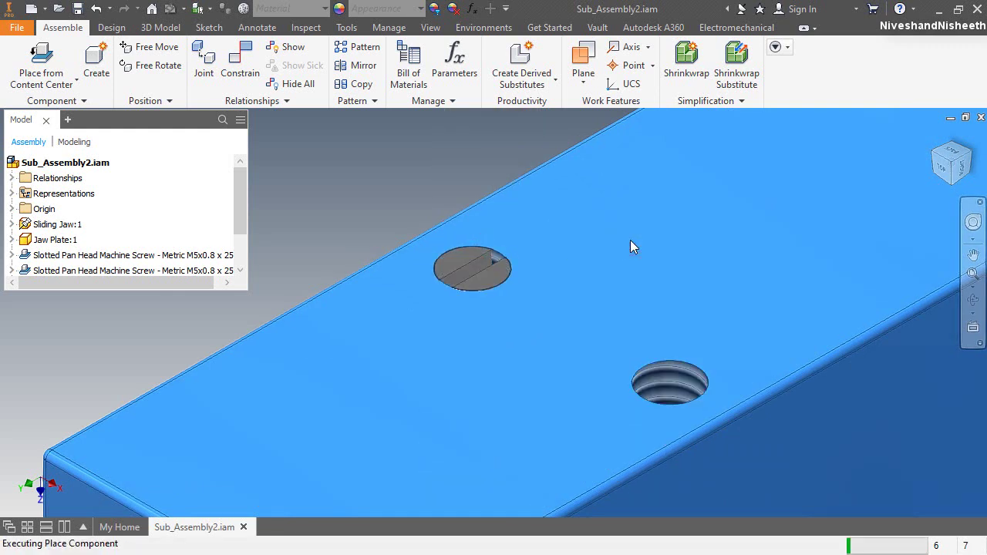
{"action": "right_click", "coordinate": [388, 198]}
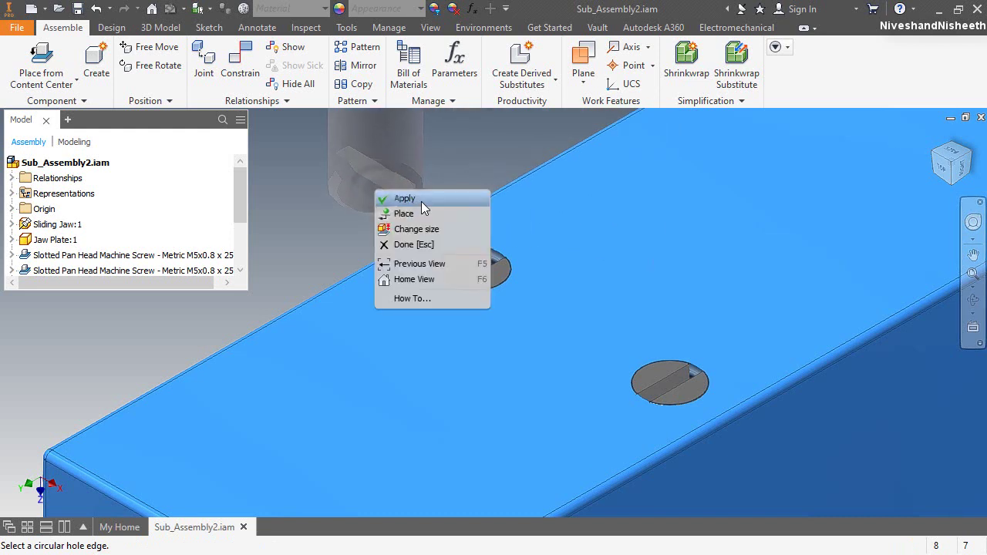
{"action": "left_click", "coordinate": [421, 201]}
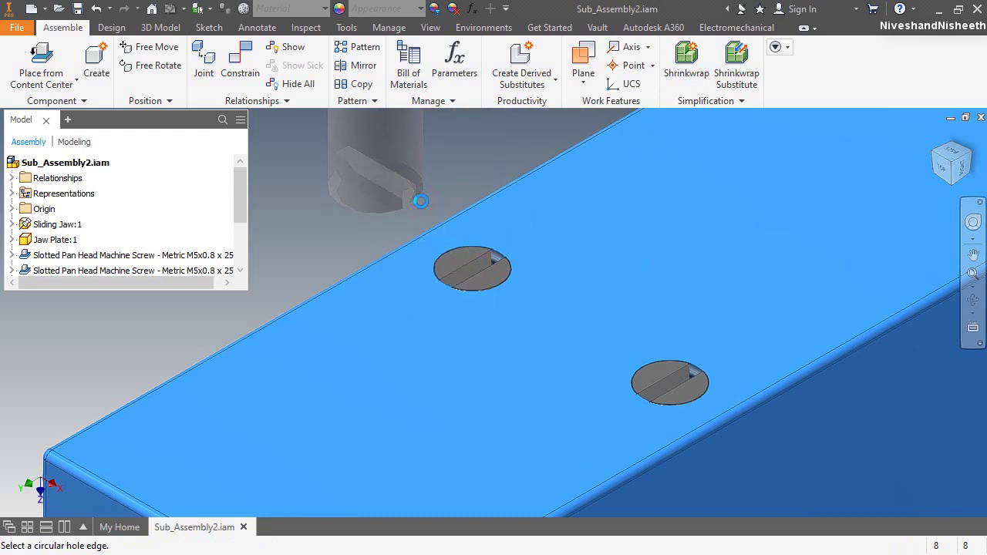
Step: Change the first set screw's thread size to #8, with a nominal length of 1 inch and UNC thread
{"action": "scroll", "coordinate": [214, 231], "scroll_direction": "down", "scroll_amount": 2}
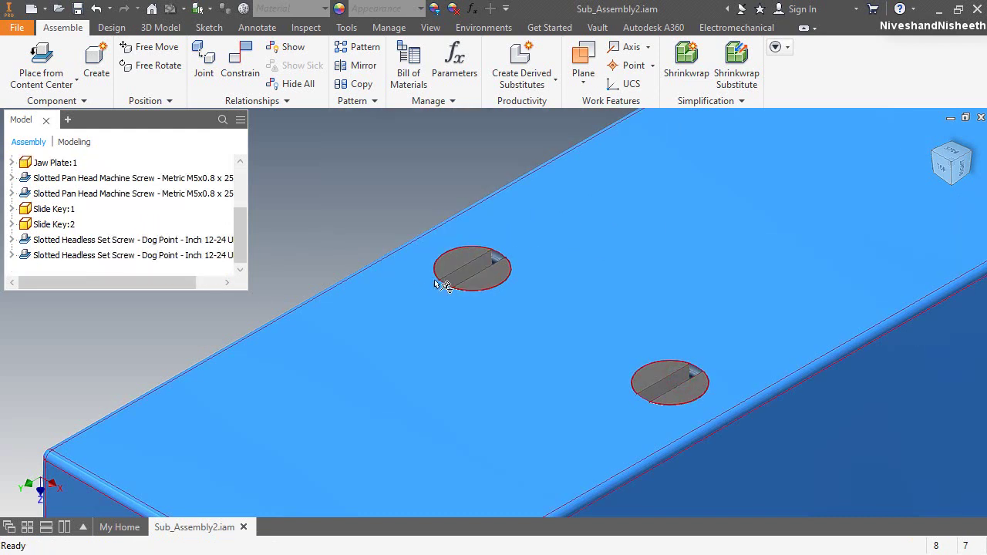
{"action": "left_click", "coordinate": [470, 260]}
{"action": "right_click", "coordinate": [469, 259]}
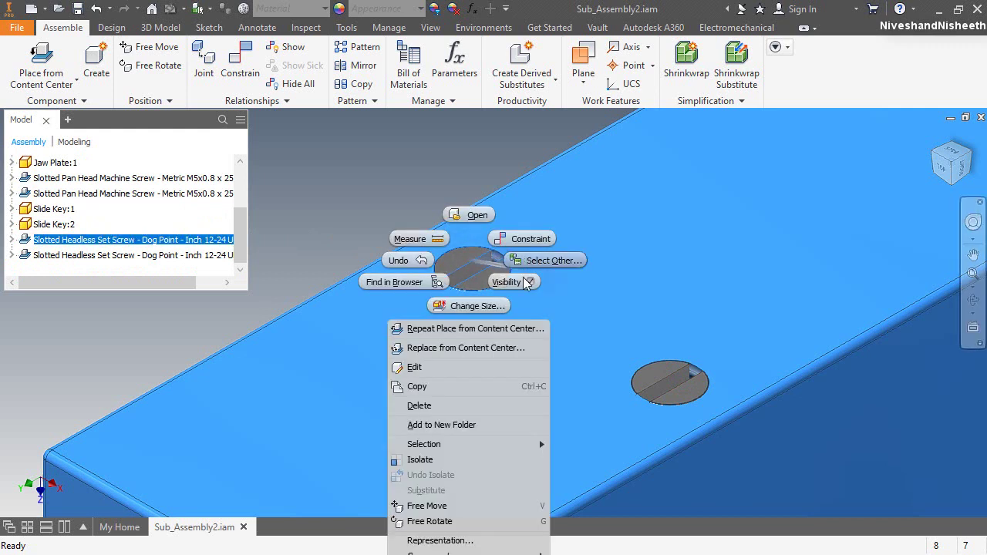
{"action": "left_click", "coordinate": [488, 306]}
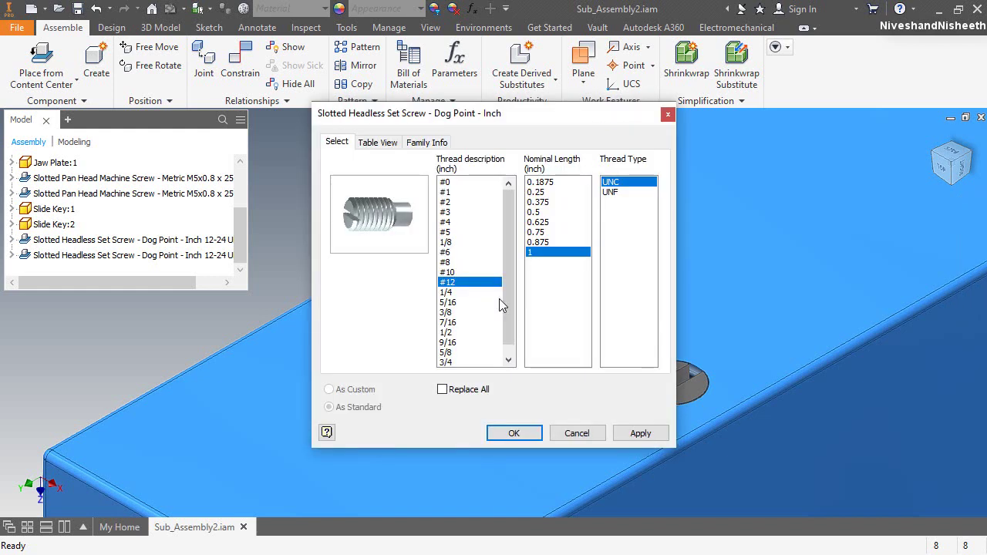
{"action": "left_click", "coordinate": [477, 108]}
{"action": "left_click", "coordinate": [446, 263]}
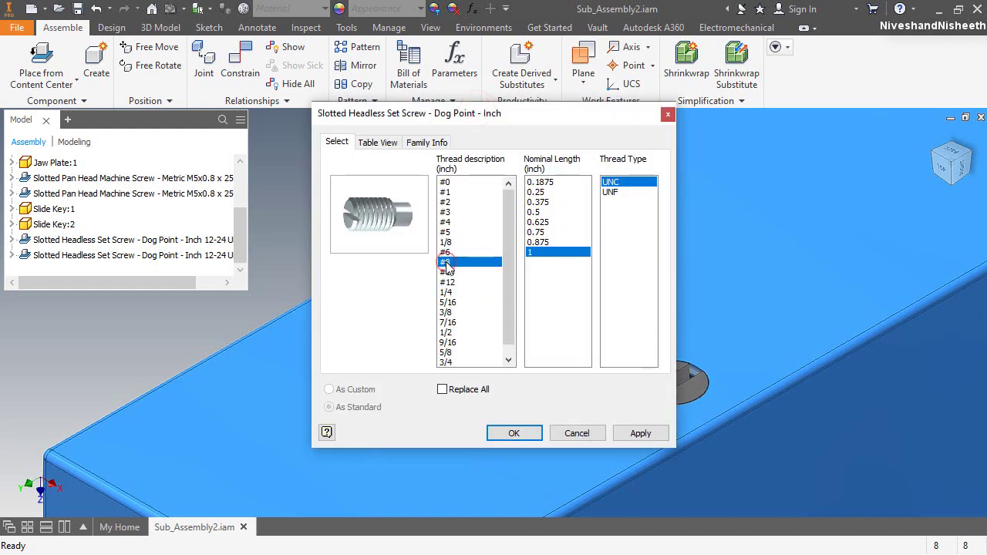
{"action": "left_click", "coordinate": [513, 432]}
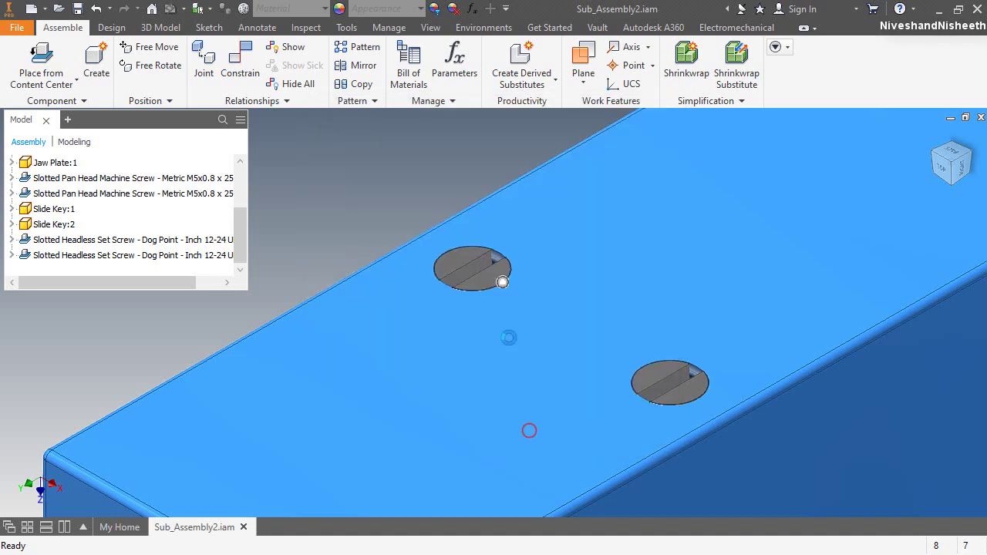
Step: Change the second set screw's thread size to #8, with a nominal length of 1 inch and UNC thread
{"action": "right_click", "coordinate": [666, 380]}
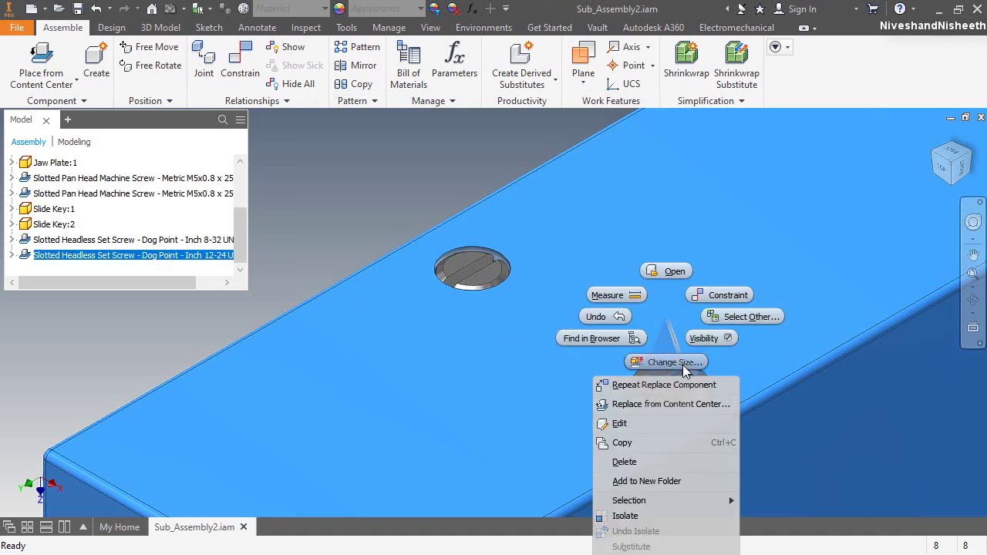
{"action": "left_click", "coordinate": [681, 362]}
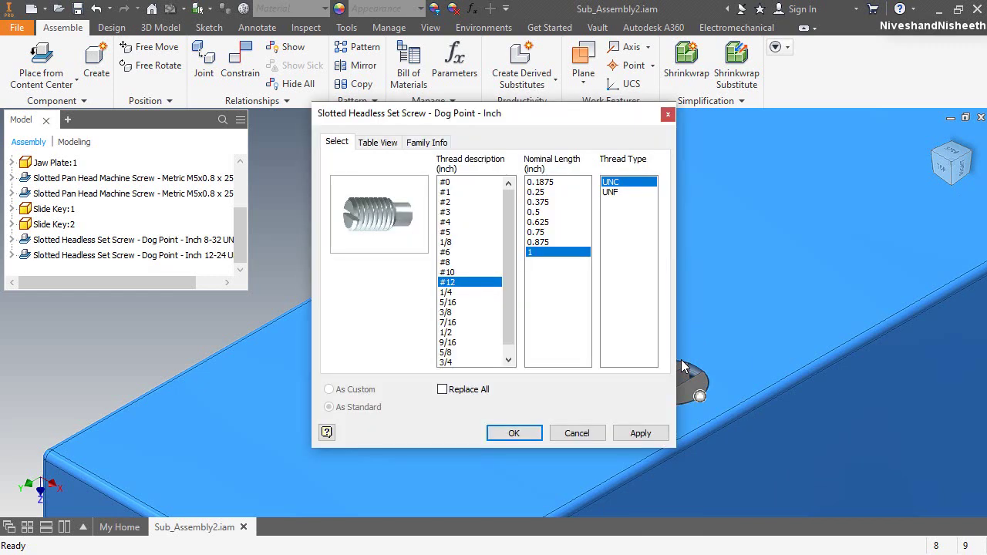
{"action": "left_click", "coordinate": [447, 262]}
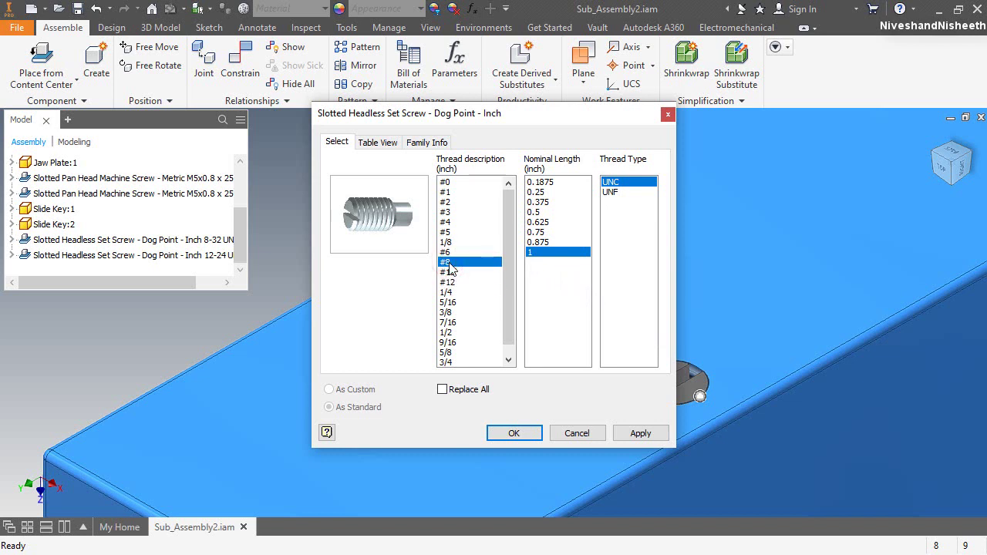
{"action": "left_click", "coordinate": [501, 434]}
Step: Inspect the two resized set screws on the sliding jaw's underside and save the subassembly
{"action": "middle_click_drag", "start_coordinate": [513, 372], "coordinate": [480, 193], "text": "shift"}
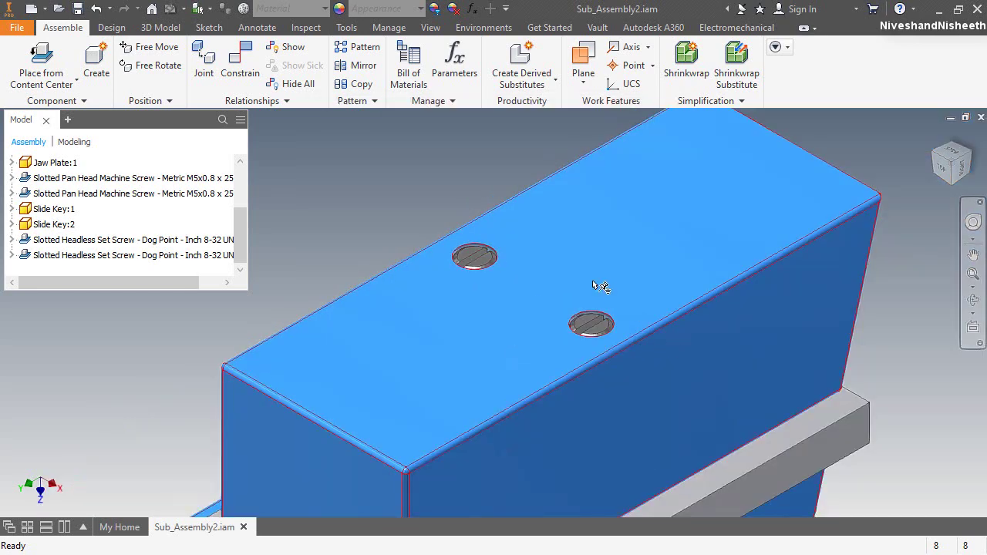
{"action": "middle_click_drag", "start_coordinate": [600, 286], "coordinate": [828, 342], "text": "shift"}
{"action": "left_click", "coordinate": [973, 299]}
{"action": "left_click_drag", "start_coordinate": [555, 370], "coordinate": [837, 165]}
{"action": "left_click", "coordinate": [933, 138]}
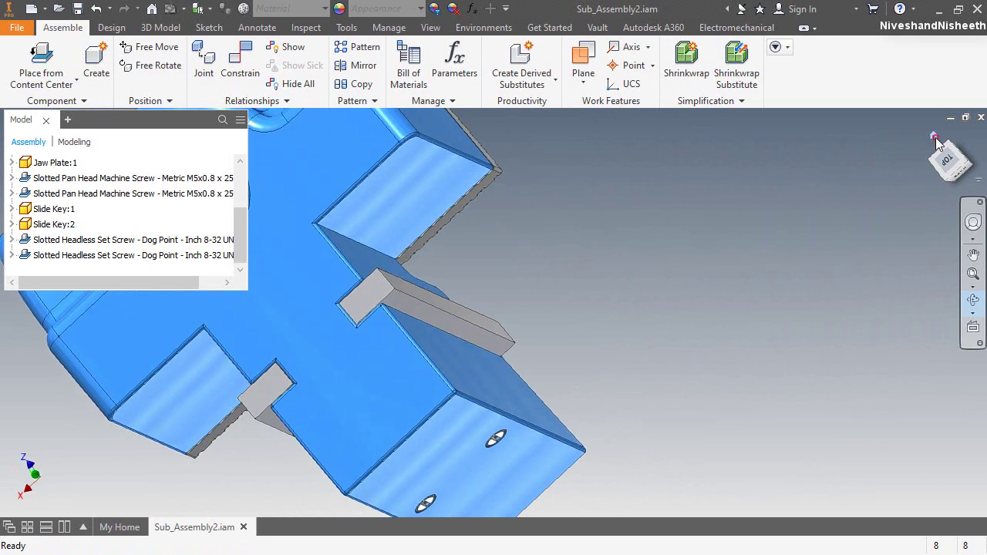
{"action": "right_click", "coordinate": [483, 213]}
{"action": "left_click", "coordinate": [532, 213]}
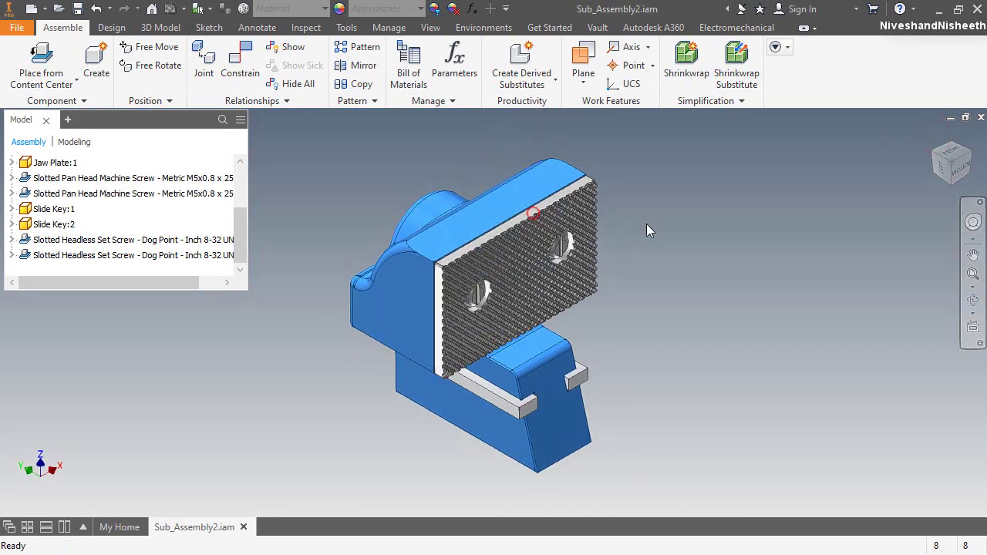
{"action": "key", "text": "ctrl+s"}
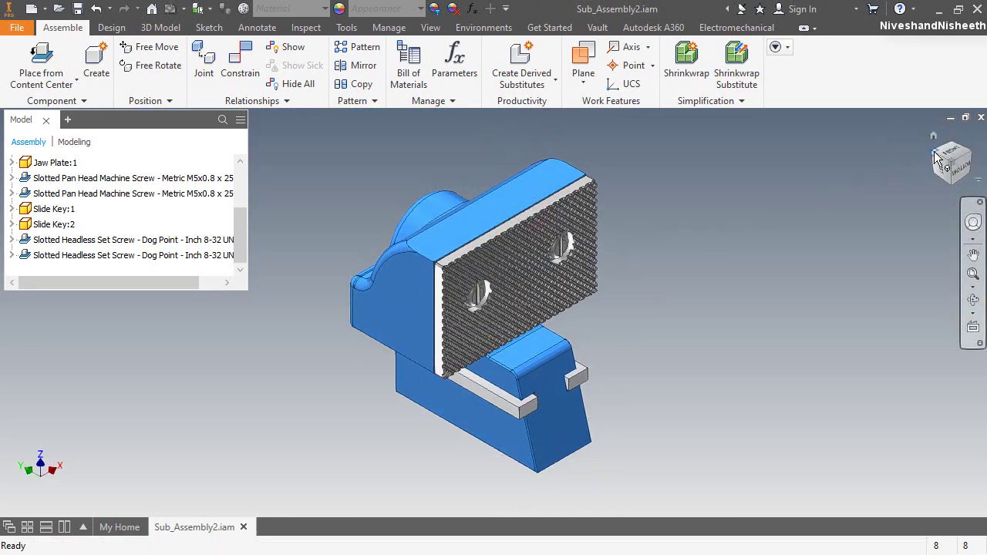
Step: Place one instance of Collar.ipt in the free space beside the sliding jaw
{"action": "left_click", "coordinate": [934, 154]}
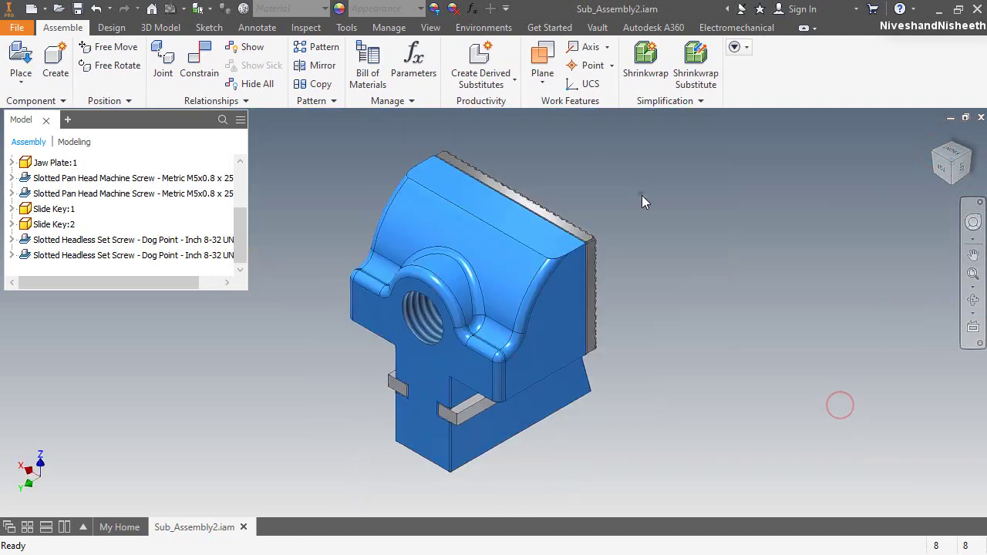
{"action": "right_click", "coordinate": [644, 202]}
{"action": "left_click", "coordinate": [638, 154]}
{"action": "key", "text": "p"}
{"action": "left_click", "coordinate": [771, 150]}
{"action": "double_click", "coordinate": [777, 147]}
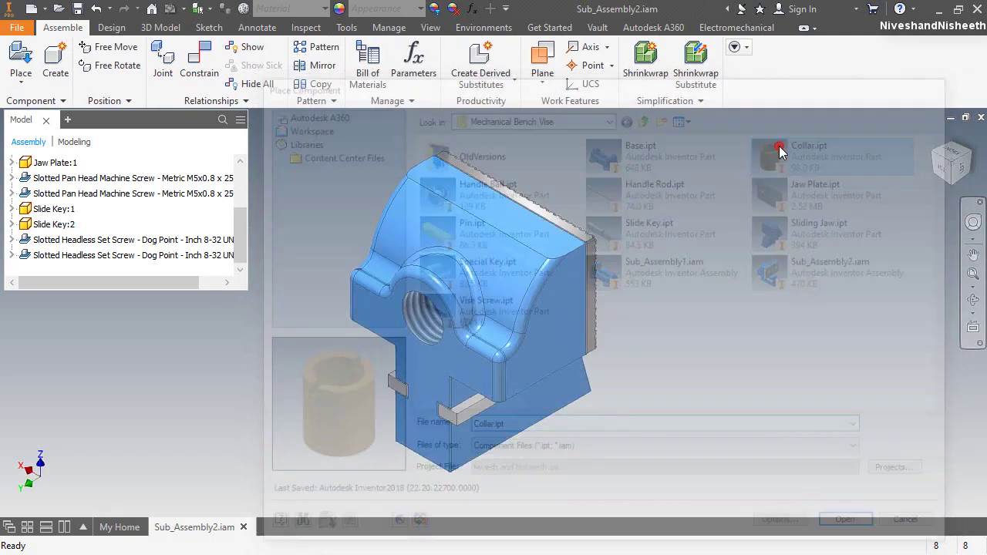
{"action": "left_click", "coordinate": [711, 327]}
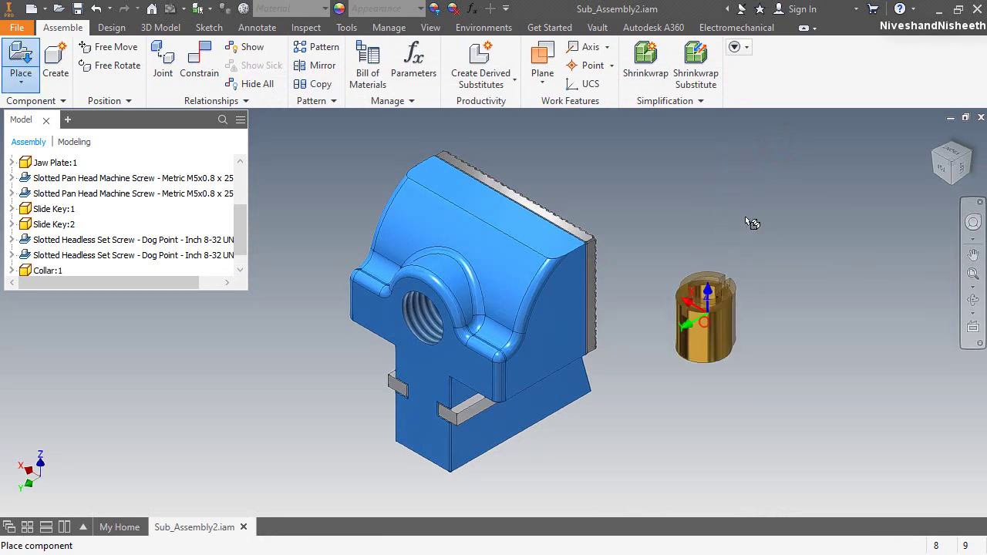
{"action": "right_click", "coordinate": [751, 204]}
{"action": "left_click", "coordinate": [797, 207]}
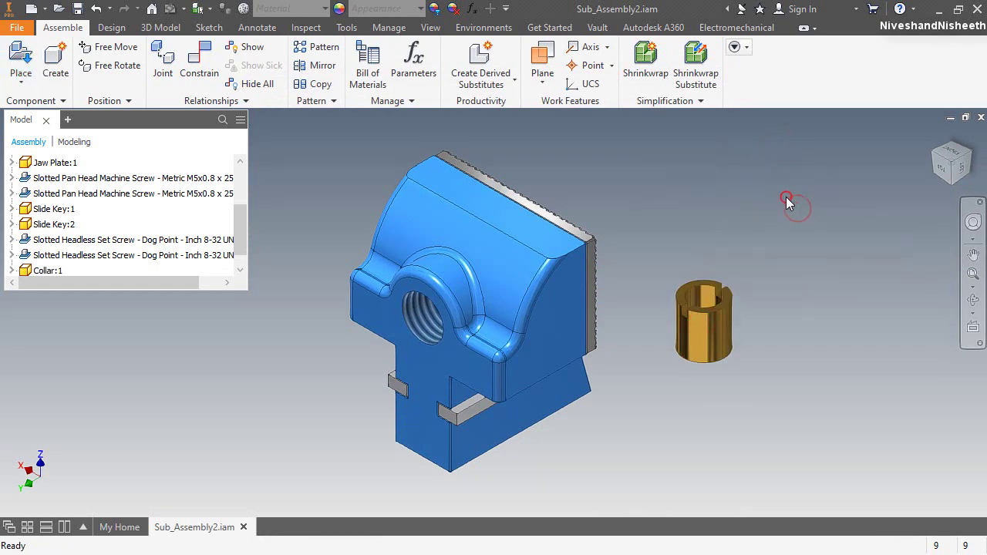
Step: Mate the collar's axis to the axis of the sliding jaw's threaded bore at 0 mm offset
{"action": "key", "text": "c"}
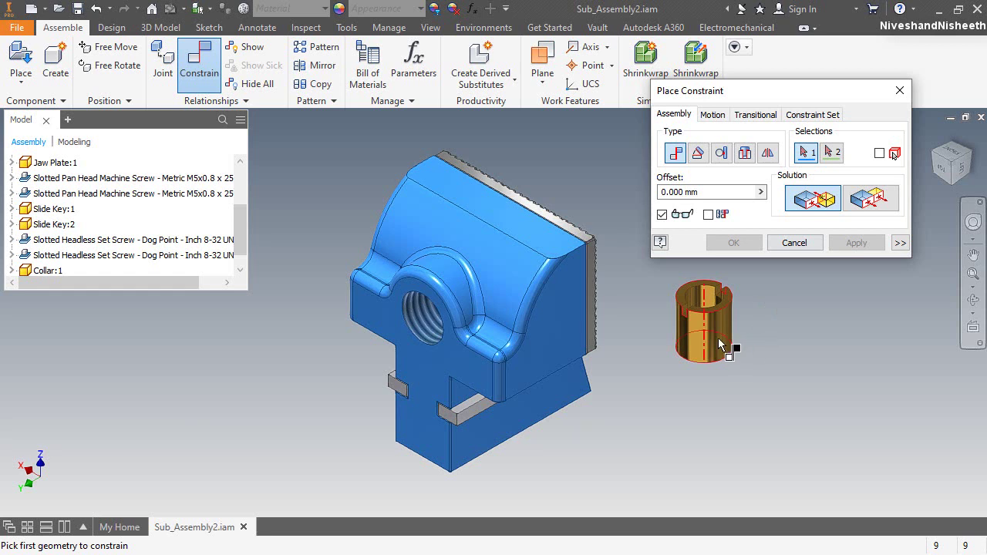
{"action": "left_click", "coordinate": [721, 344]}
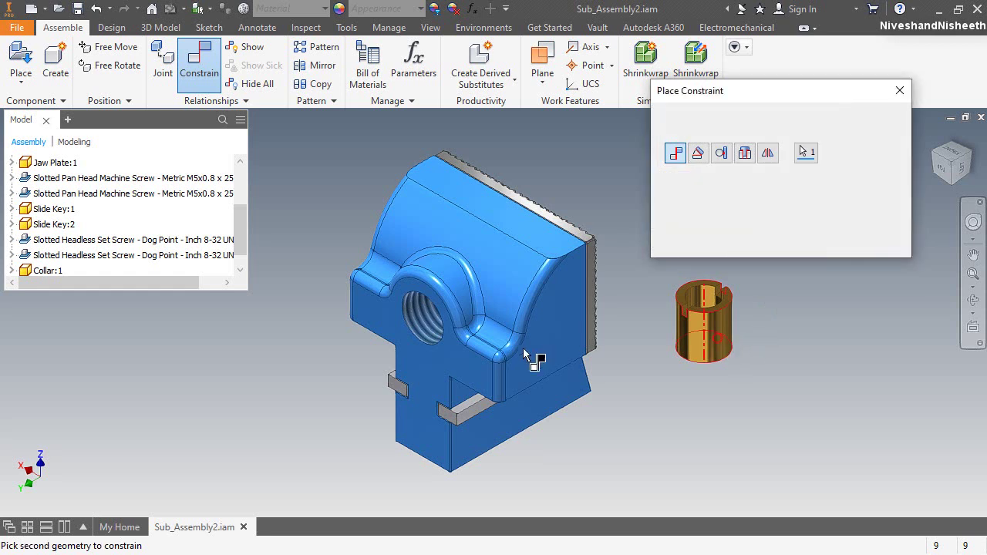
{"action": "left_click", "coordinate": [444, 332]}
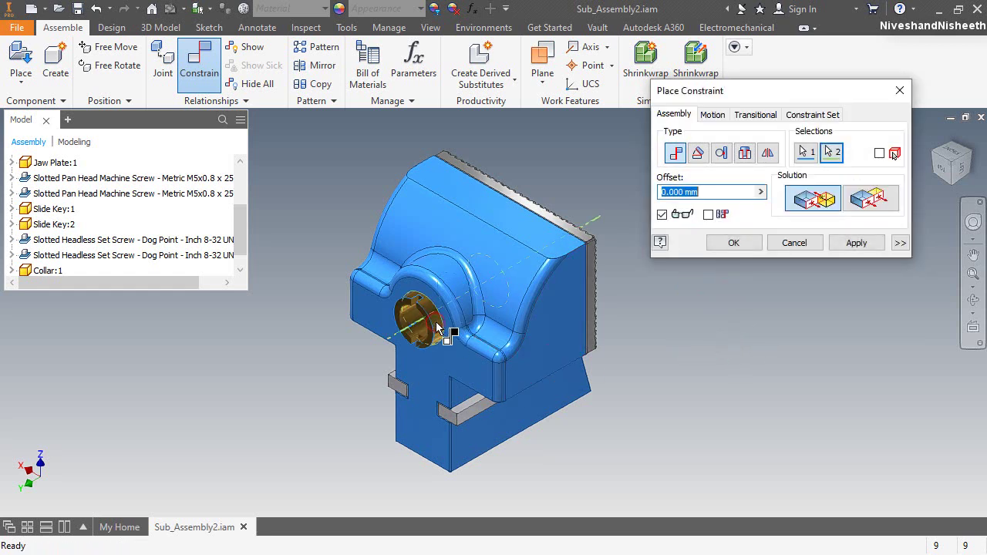
{"action": "left_click", "coordinate": [860, 244]}
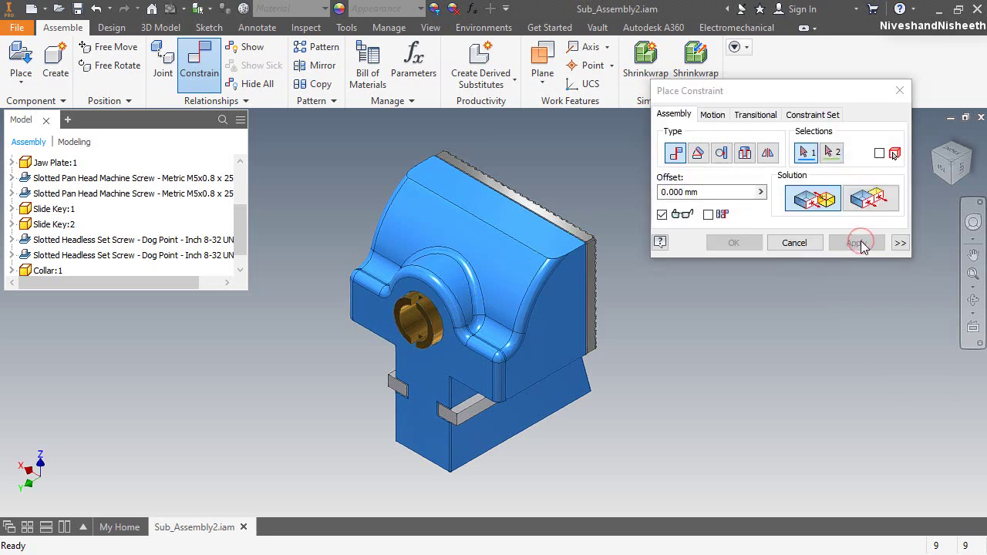
Step: Mate the collar's YZ origin plane to the sliding jaw's YZ origin plane at 0 mm offset
{"action": "scroll", "coordinate": [48, 247], "scroll_direction": "down", "scroll_amount": 1}
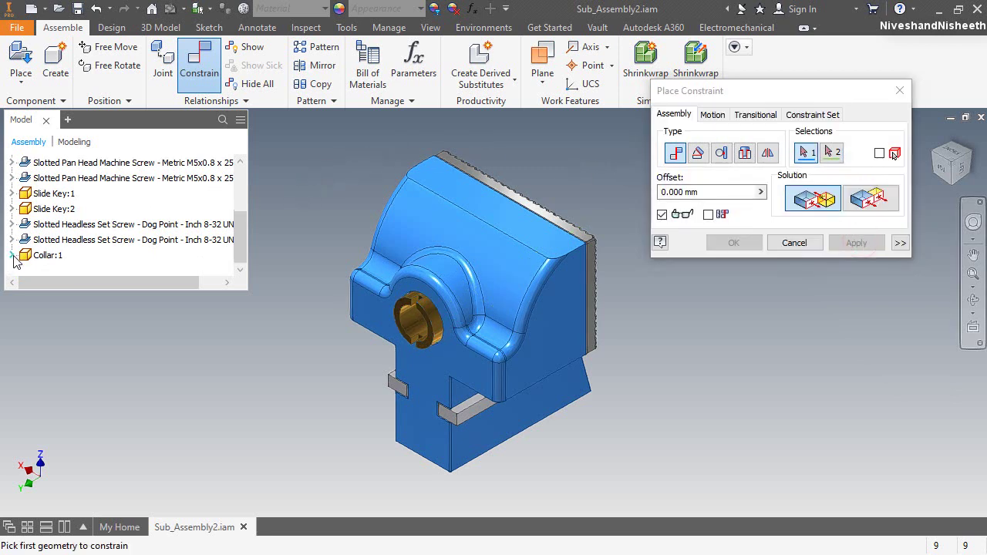
{"action": "left_click", "coordinate": [13, 257]}
{"action": "left_click", "coordinate": [23, 239]}
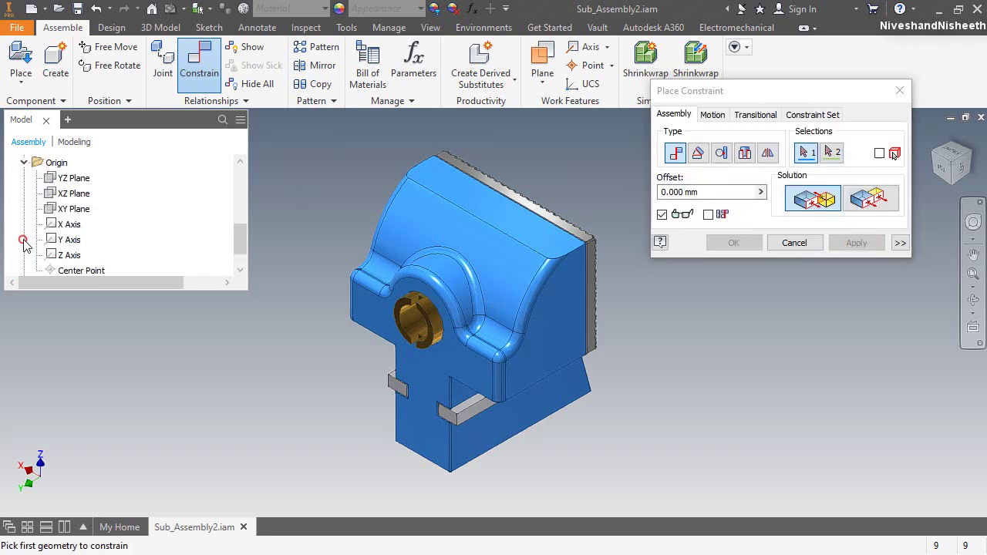
{"action": "left_click", "coordinate": [72, 179]}
{"action": "scroll", "coordinate": [131, 193], "scroll_direction": "up", "scroll_amount": 5}
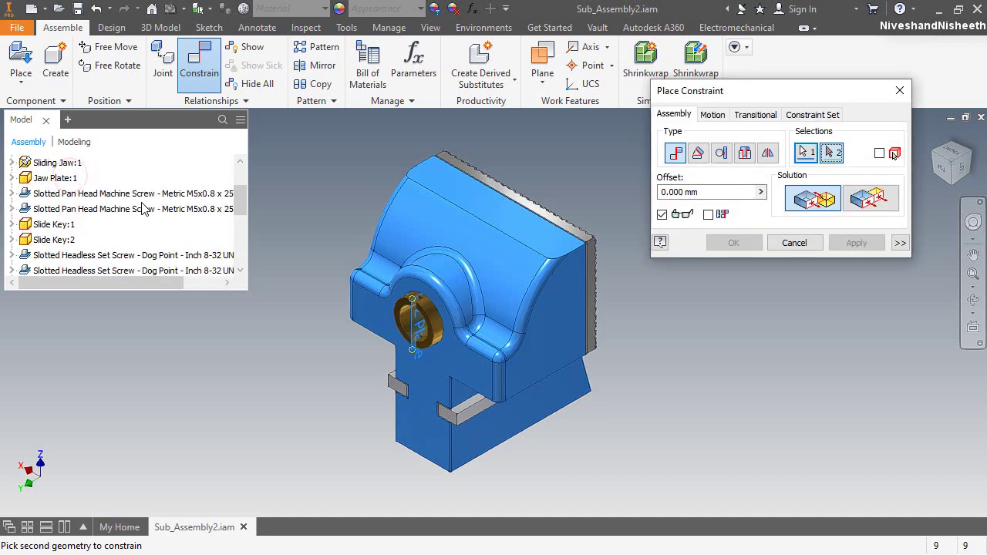
{"action": "left_click", "coordinate": [13, 224]}
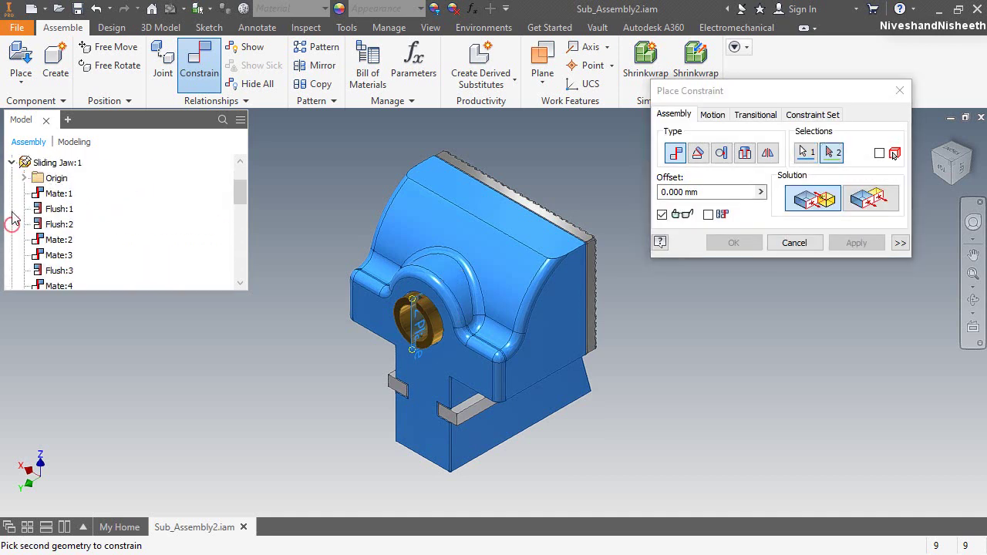
{"action": "left_click", "coordinate": [23, 178]}
{"action": "left_click", "coordinate": [62, 178]}
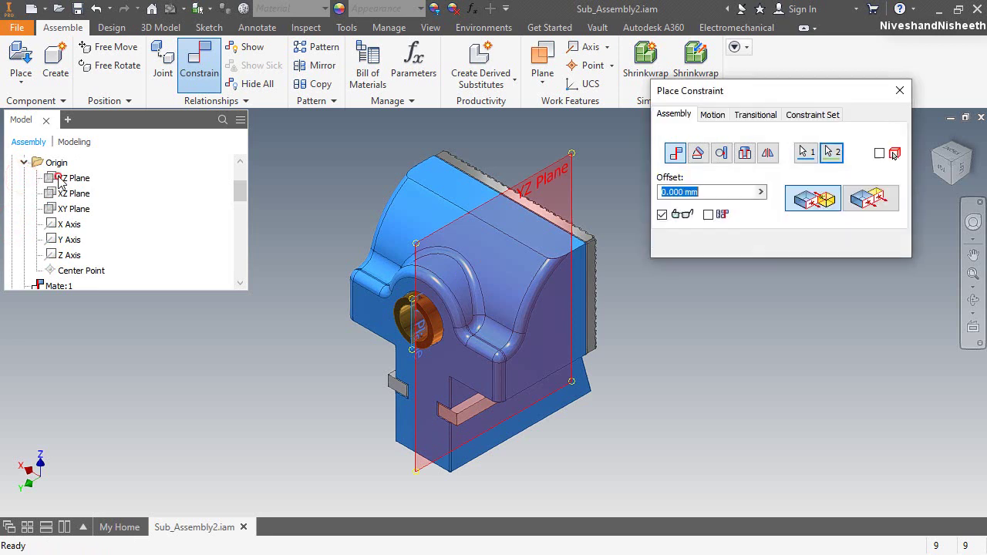
{"action": "left_click", "coordinate": [855, 243]}
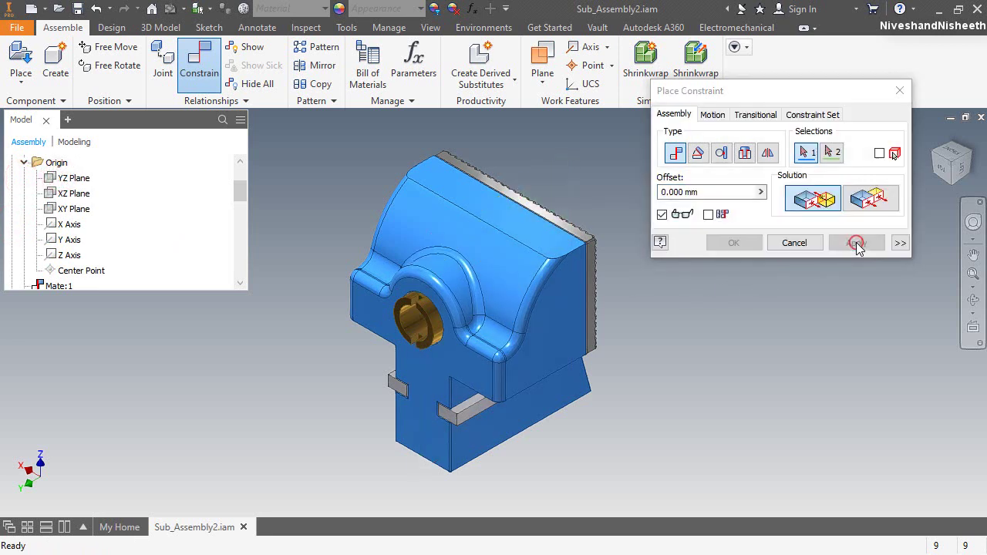
Step: Constrain the collar's slotted end face flush with the sliding jaw's flat face around the bore at 0 mm offset
{"action": "left_click", "coordinate": [873, 201]}
{"action": "scroll", "coordinate": [471, 336], "scroll_direction": "up", "scroll_amount": 3}
{"action": "left_click", "coordinate": [438, 349]}
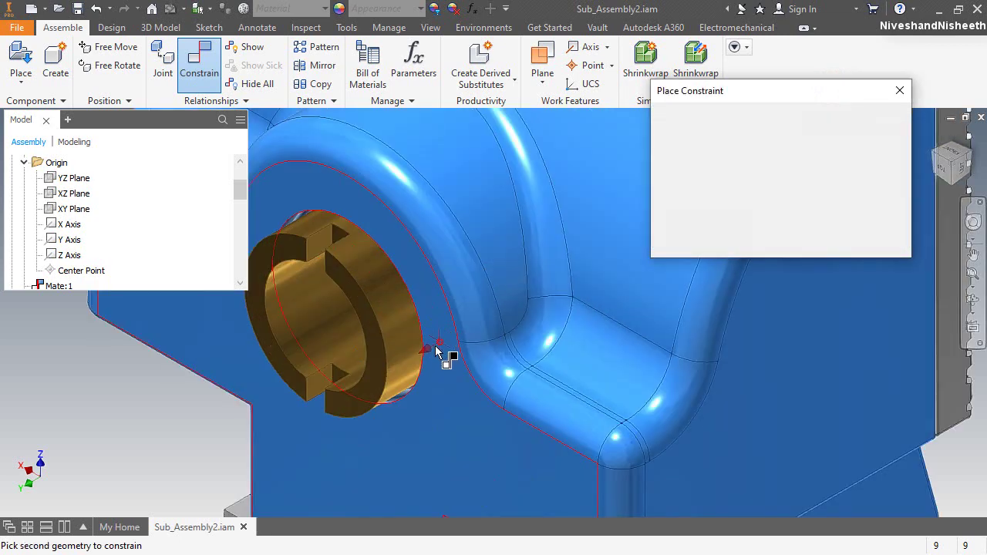
{"action": "left_click", "coordinate": [377, 378]}
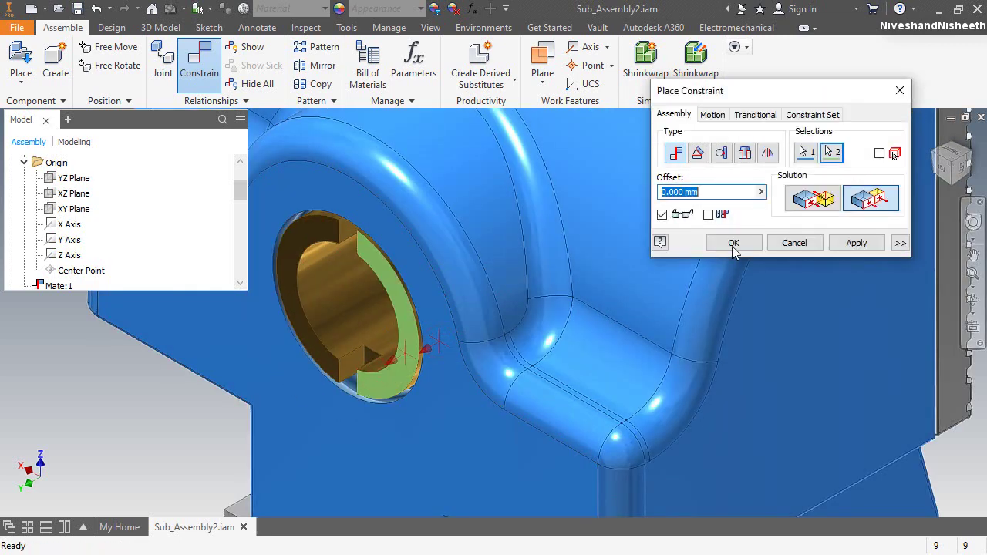
{"action": "left_click", "coordinate": [733, 245]}
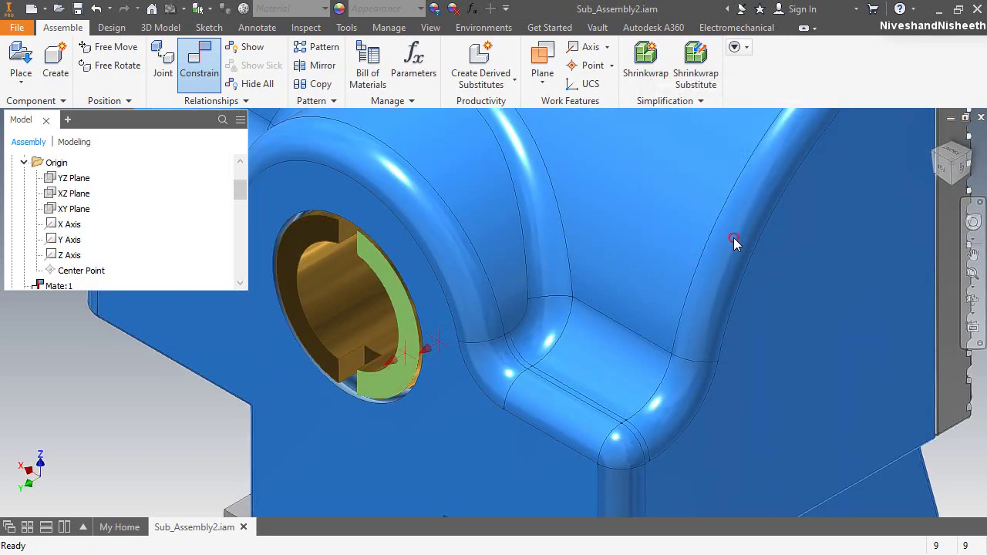
Step: Collapse all nodes in the model tree and close Sub_Assembly2.iam
{"action": "left_click", "coordinate": [973, 275]}
{"action": "right_click", "coordinate": [143, 164]}
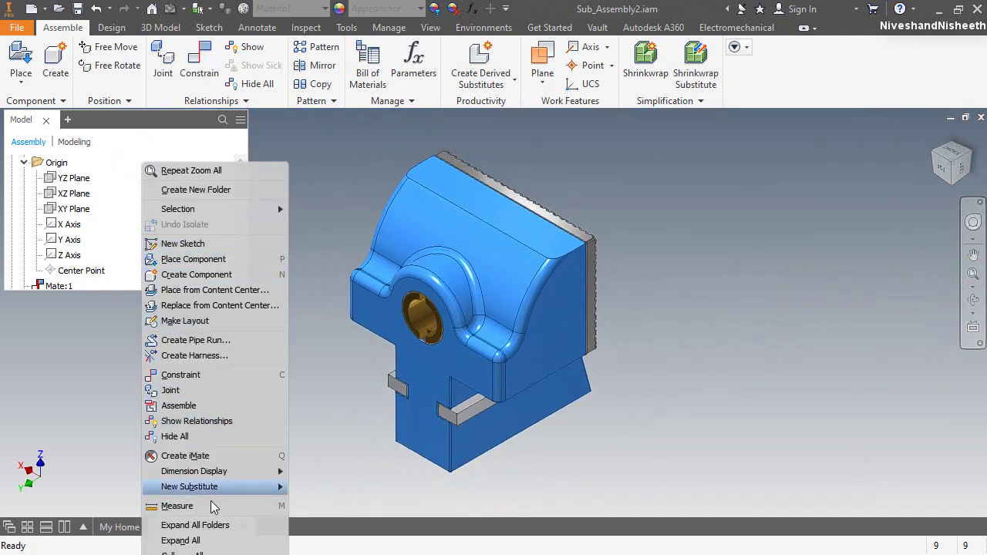
{"action": "left_click", "coordinate": [202, 541]}
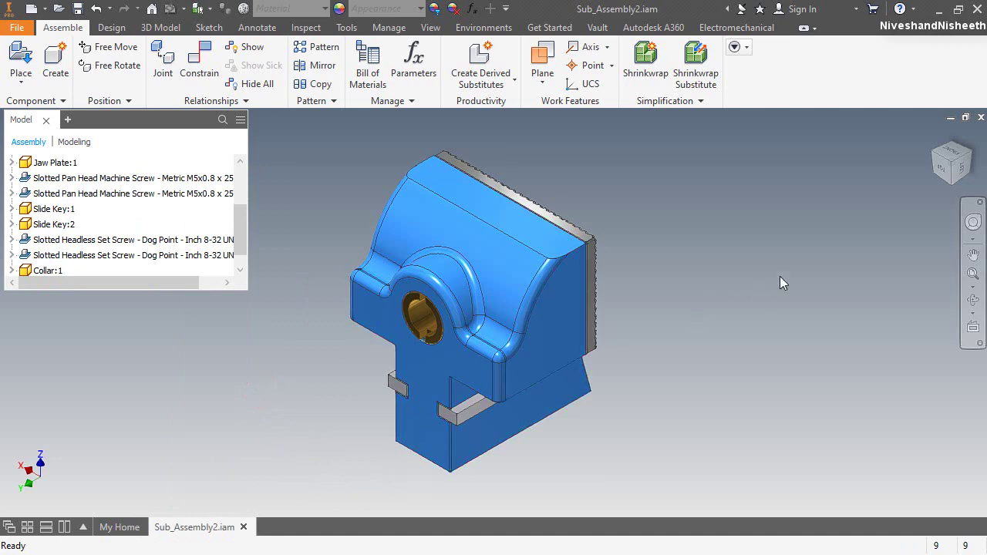
{"action": "left_click", "coordinate": [978, 118]}
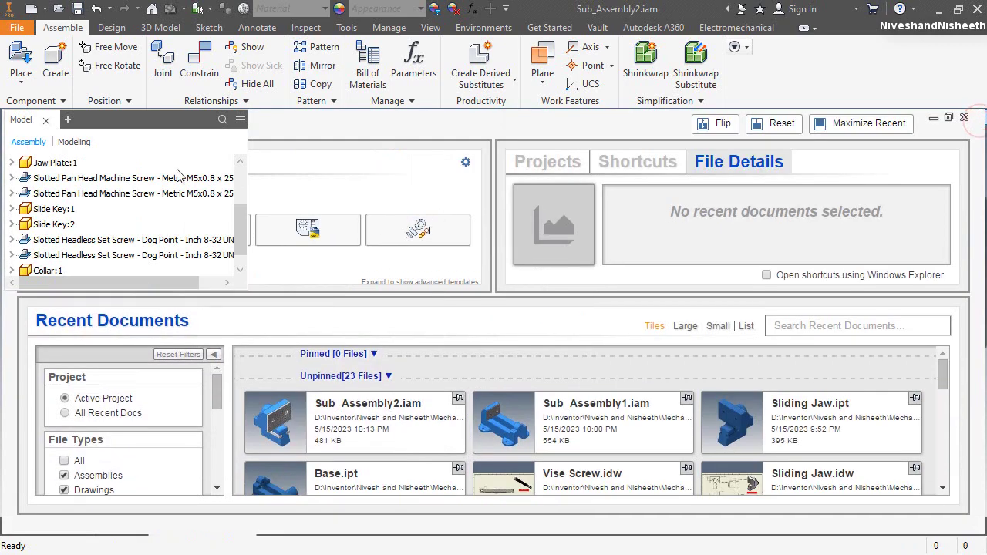
Step: Create a new assembly from the metric Standard (mm).iam template and narrow the model tree
{"action": "left_click", "coordinate": [21, 62]}
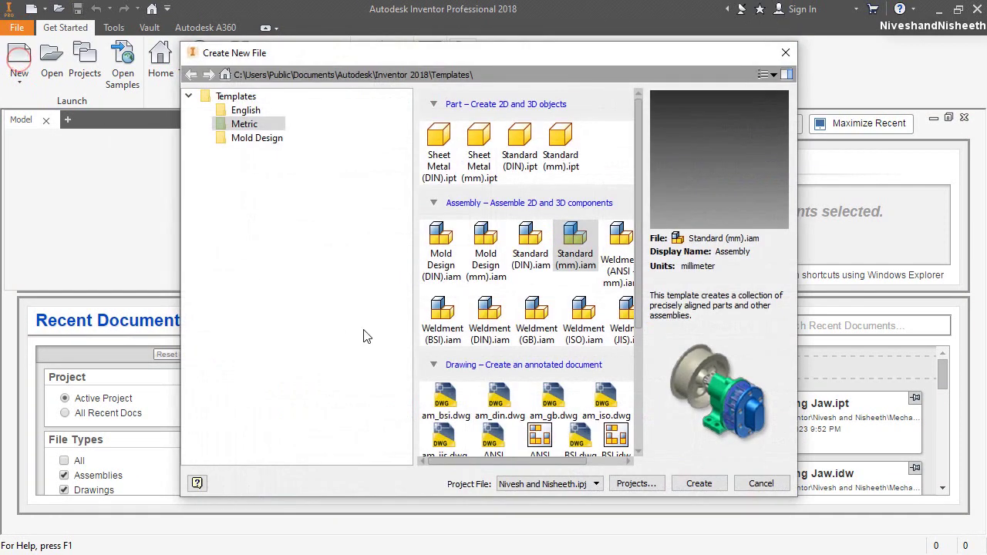
{"action": "double_click", "coordinate": [563, 231]}
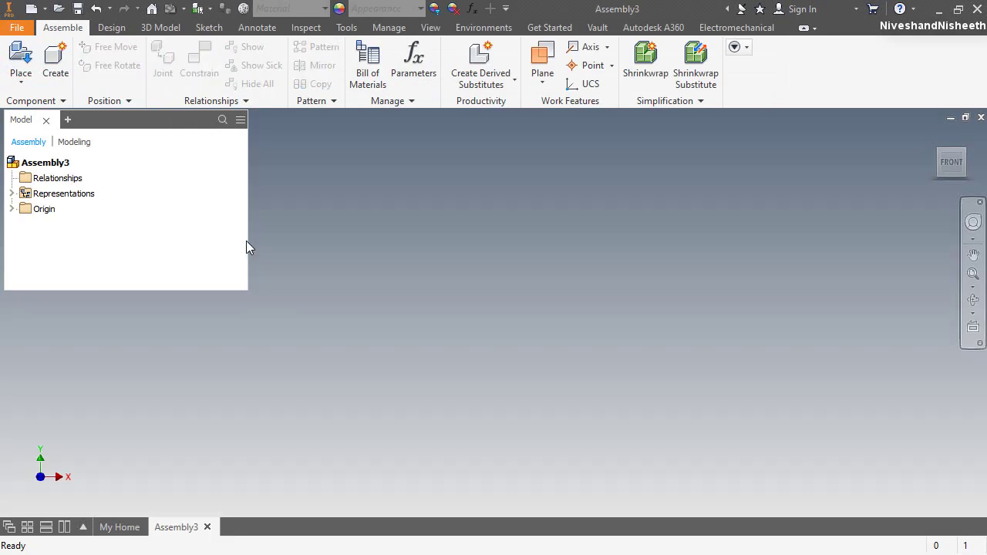
{"action": "left_click_drag", "start_coordinate": [247, 243], "coordinate": [154, 255]}
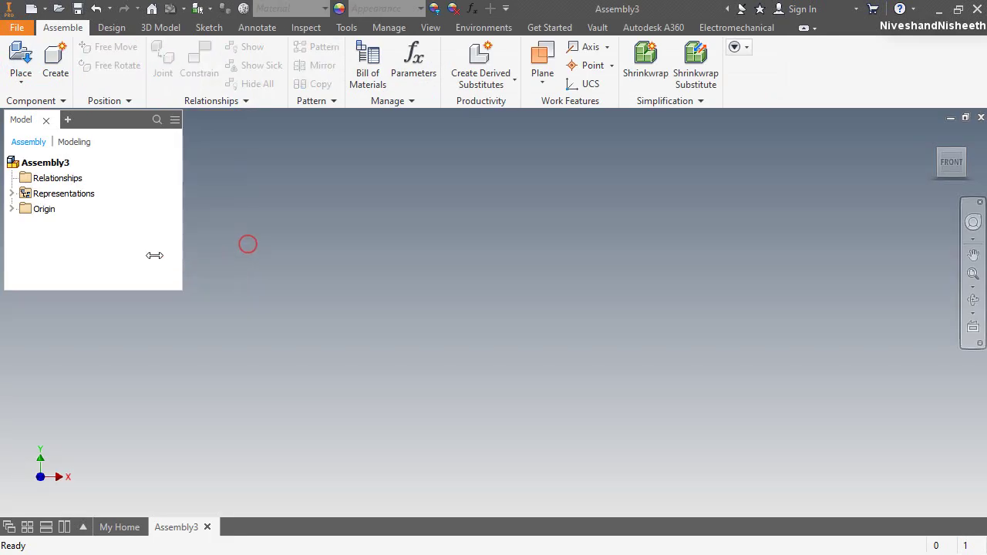
Step: Place one instance of Vise Screw.ipt grounded at the assembly origin
{"action": "right_click", "coordinate": [663, 237]}
{"action": "left_click", "coordinate": [686, 194]}
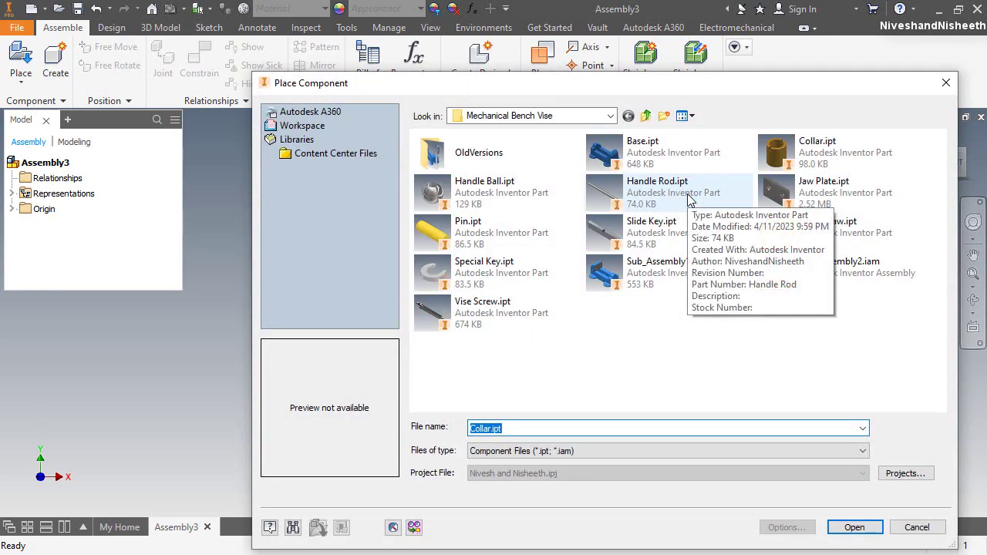
{"action": "double_click", "coordinate": [507, 307]}
{"action": "right_click", "coordinate": [556, 231]}
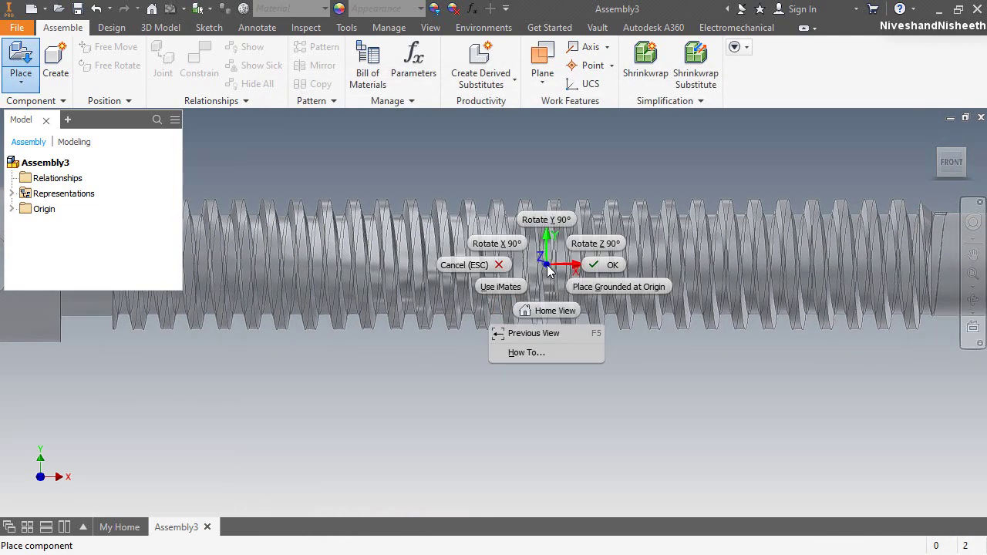
{"action": "left_click", "coordinate": [606, 289]}
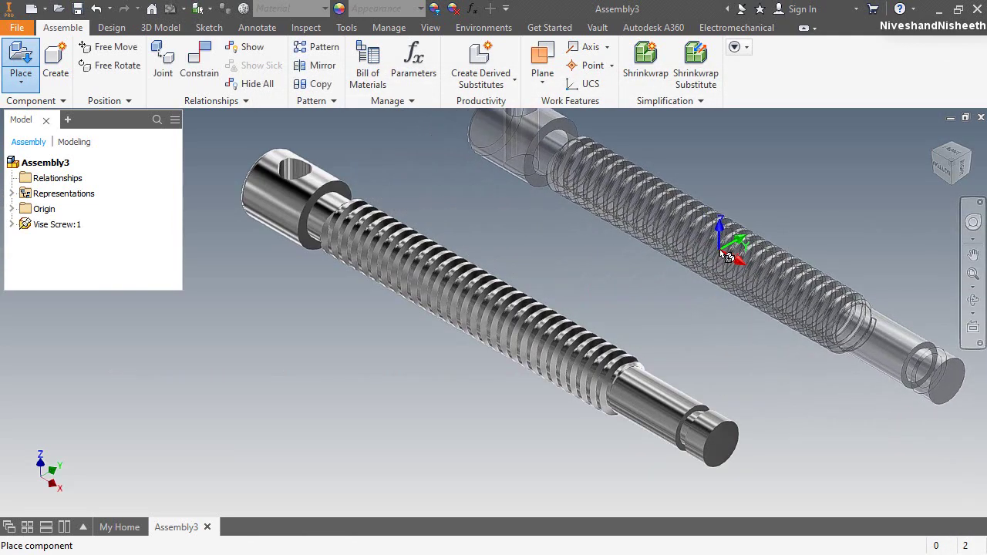
{"action": "right_click", "coordinate": [718, 249]}
{"action": "left_click", "coordinate": [775, 254]}
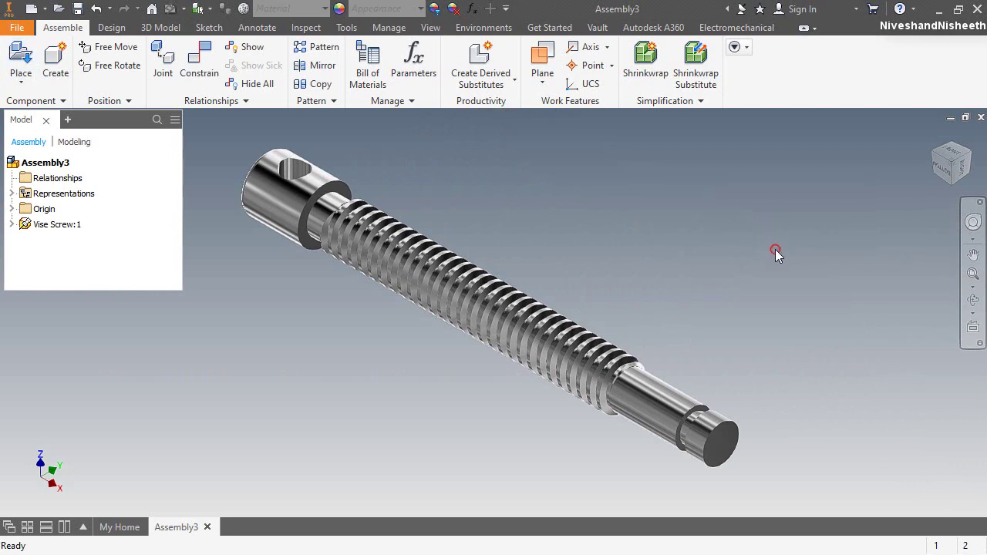
Step: Place one instance of Handle Rod.ipt in the free space beside the vise screw's head
{"action": "left_click", "coordinate": [20, 54]}
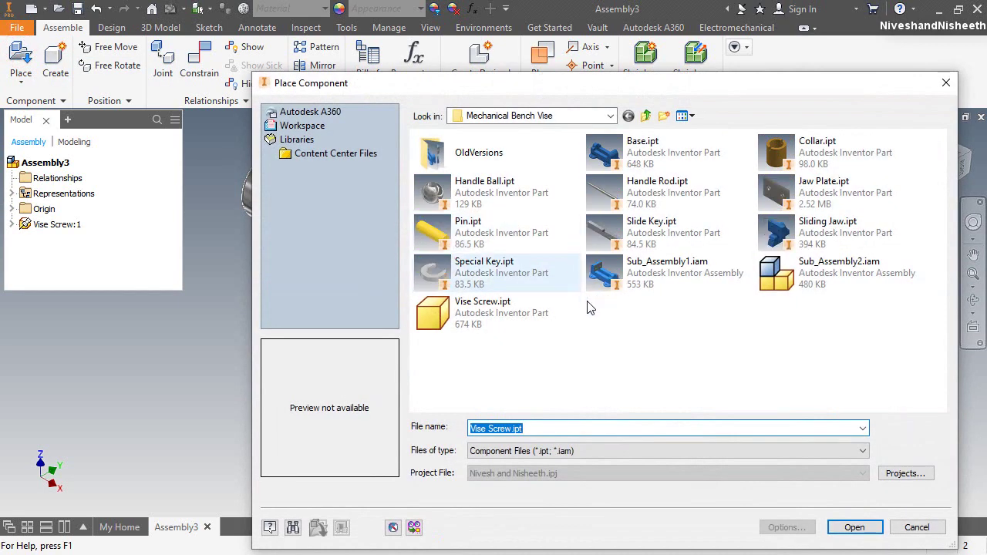
{"action": "double_click", "coordinate": [647, 202]}
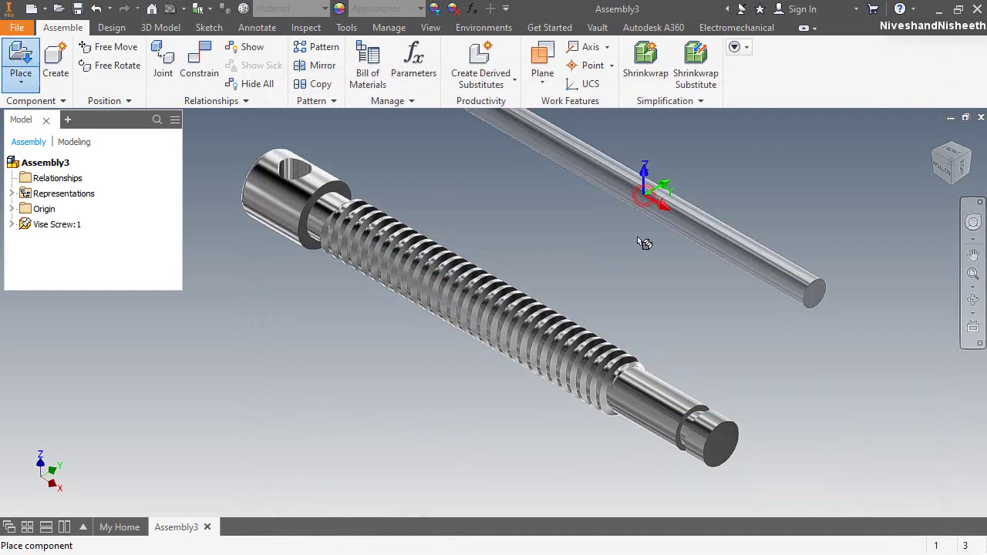
{"action": "scroll", "coordinate": [643, 232], "scroll_direction": "down", "scroll_amount": 3}
{"action": "left_click", "coordinate": [365, 294]}
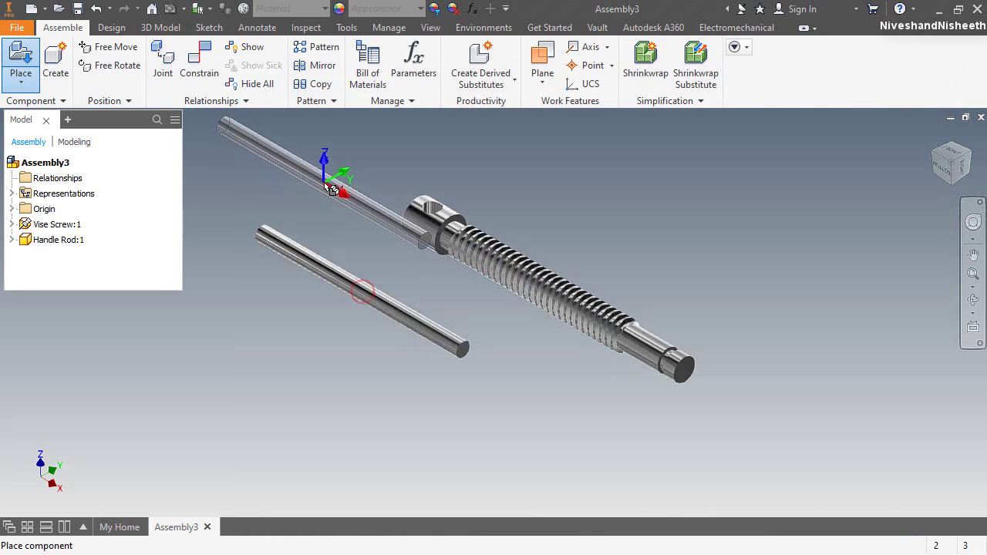
{"action": "right_click", "coordinate": [326, 189]}
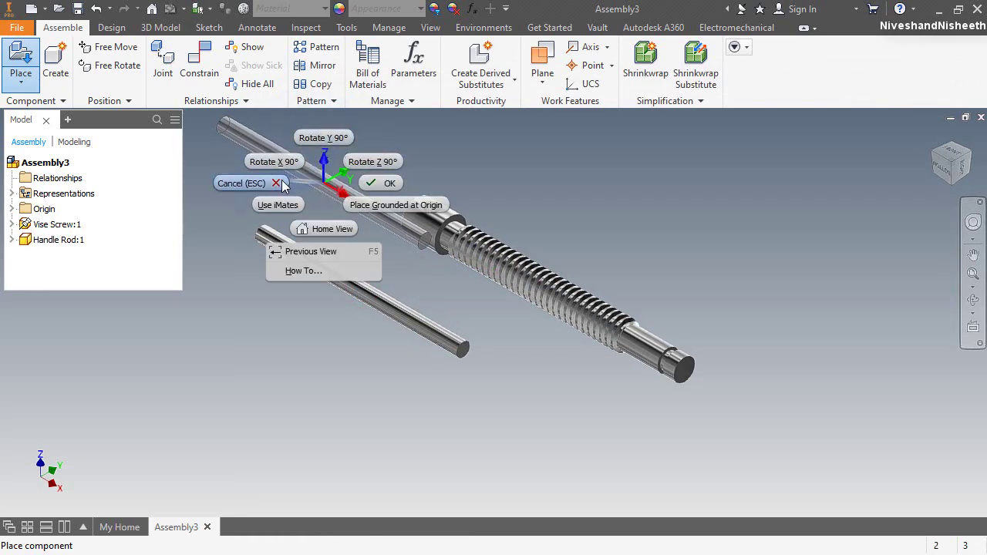
{"action": "left_click", "coordinate": [374, 197]}
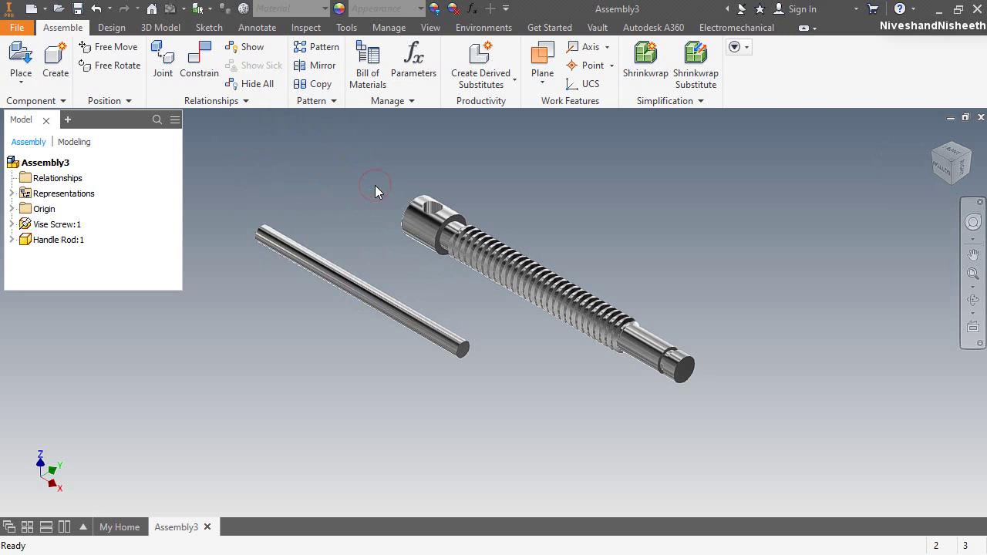
Step: Mate the handle rod's axis to the axis of the cross hole in the vise screw's head at 0 mm offset
{"action": "left_click", "coordinate": [199, 65]}
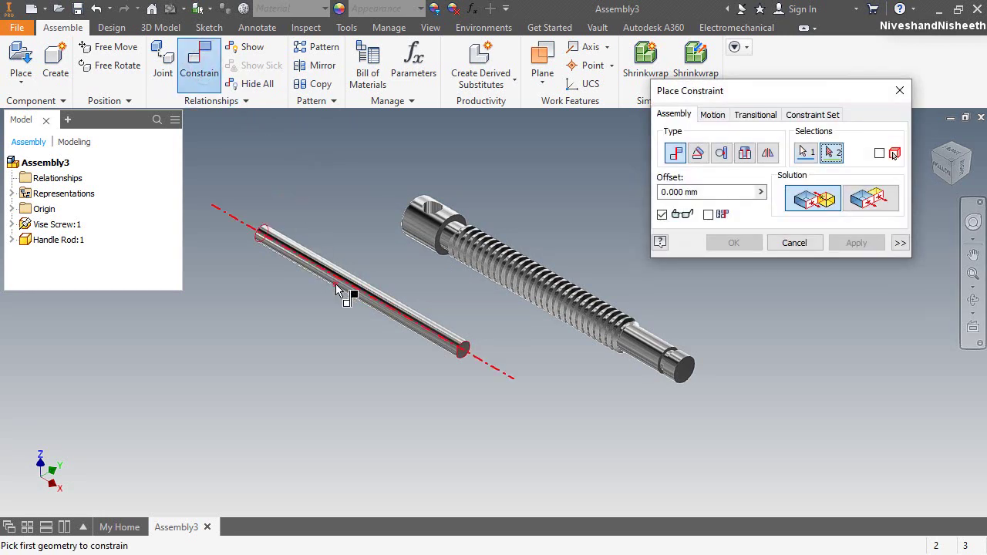
{"action": "left_click", "coordinate": [340, 291]}
{"action": "scroll", "coordinate": [332, 282], "scroll_direction": "up", "scroll_amount": 4}
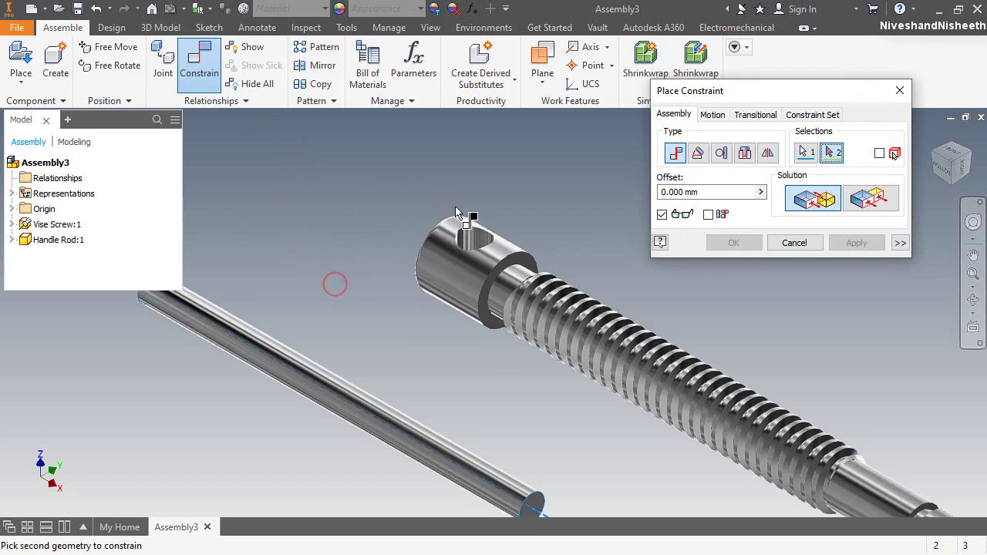
{"action": "left_click", "coordinate": [480, 240]}
{"action": "left_click", "coordinate": [848, 243]}
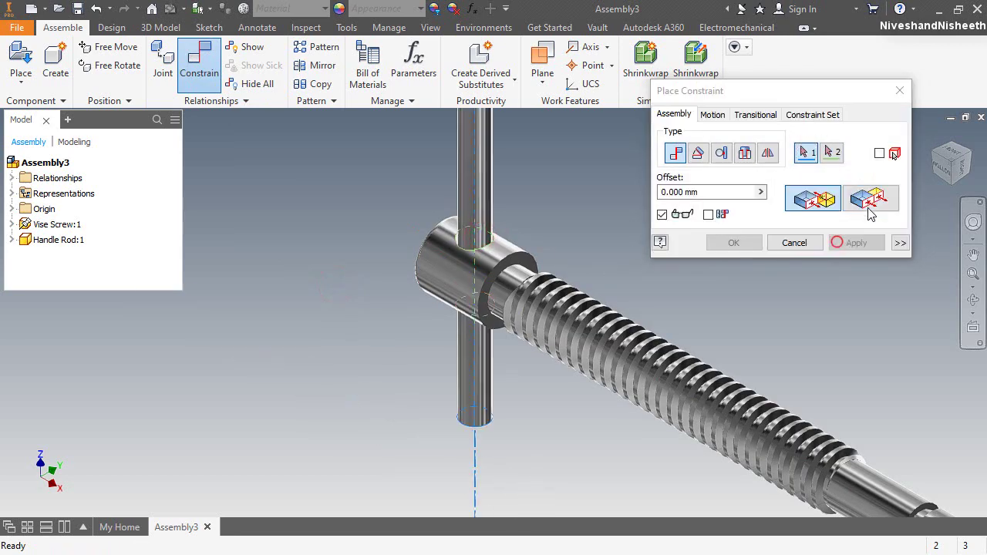
Step: Mate the handle rod's YZ origin plane to the vise screw's XY origin plane at 0 mm offset
{"action": "left_click", "coordinate": [921, 158]}
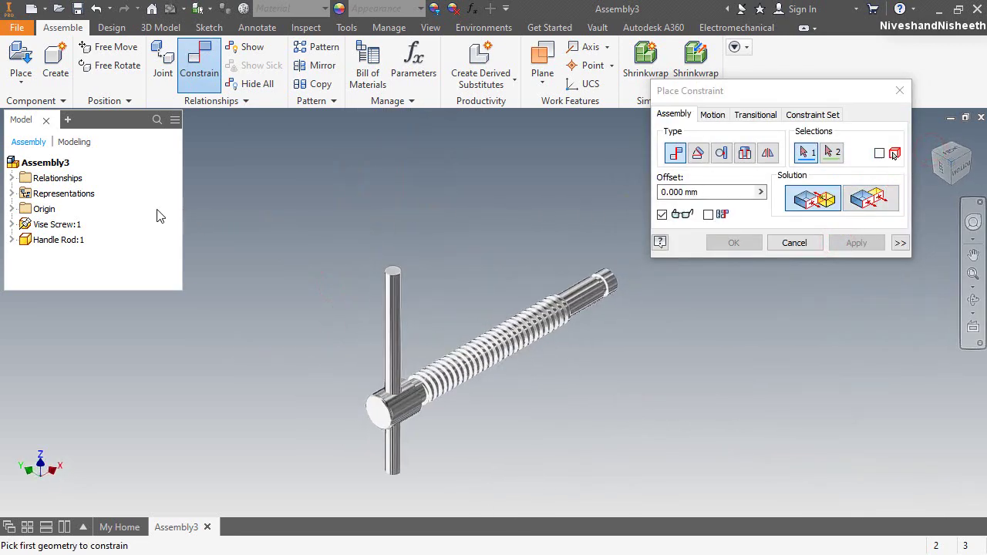
{"action": "left_click", "coordinate": [12, 240]}
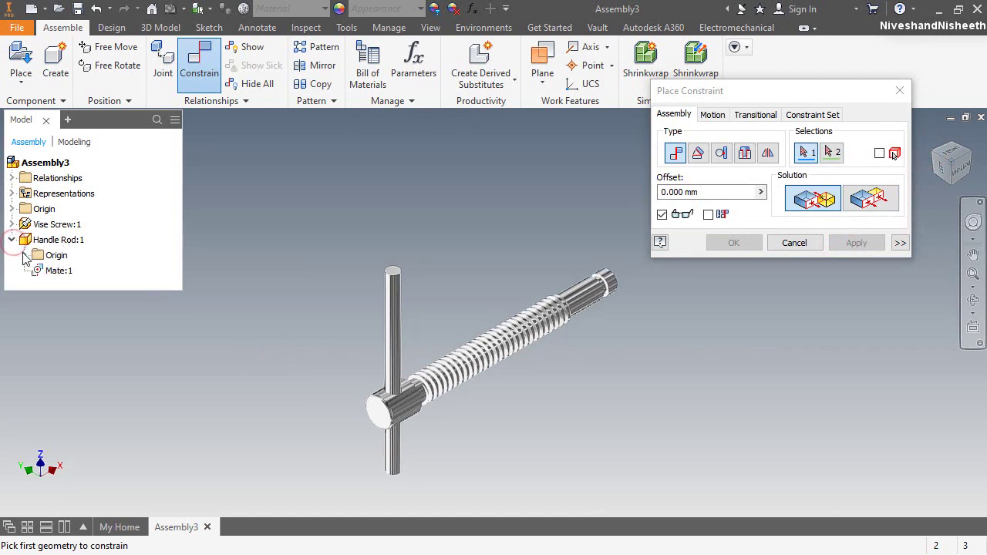
{"action": "left_click", "coordinate": [24, 256]}
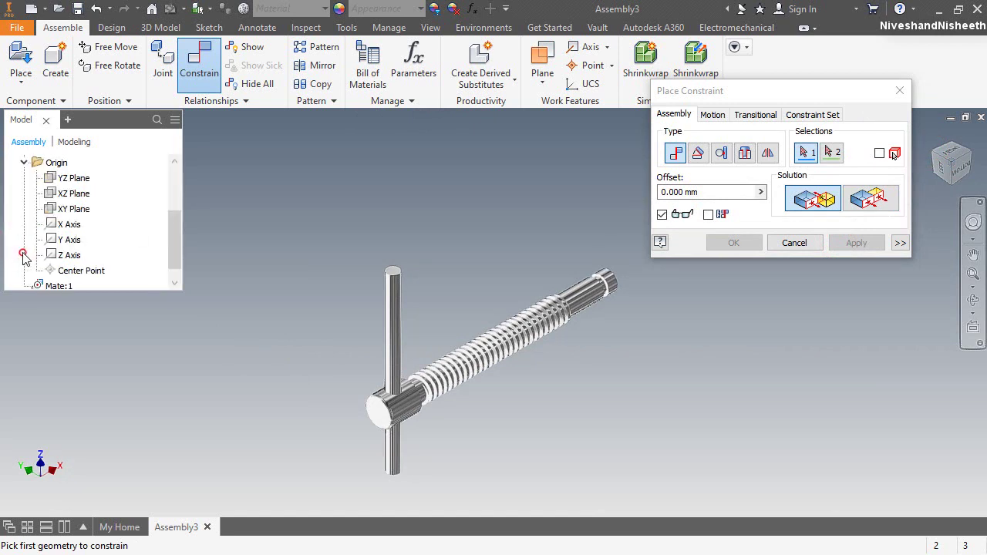
{"action": "left_click", "coordinate": [67, 180]}
{"action": "scroll", "coordinate": [108, 195], "scroll_direction": "up", "scroll_amount": 2}
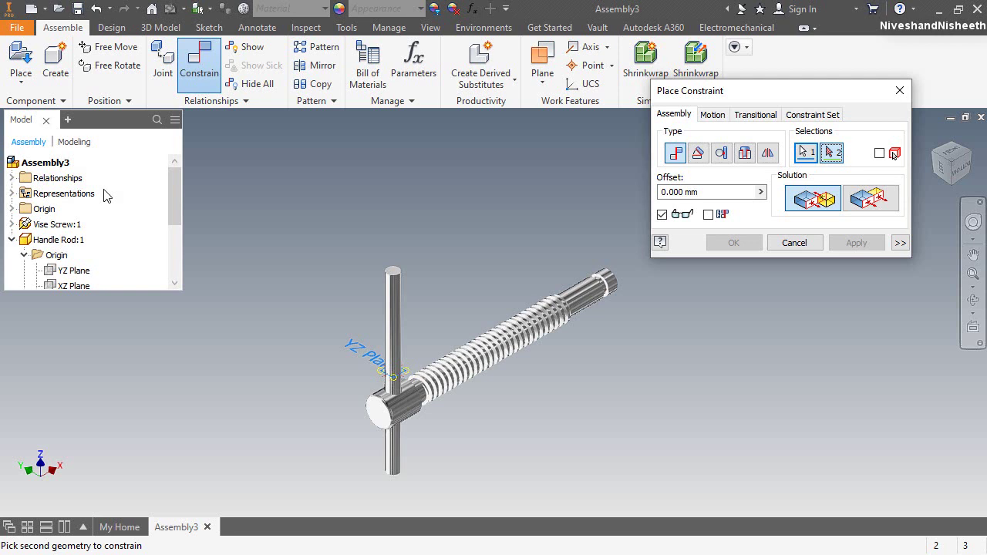
{"action": "left_click", "coordinate": [12, 225]}
{"action": "left_click", "coordinate": [24, 240]}
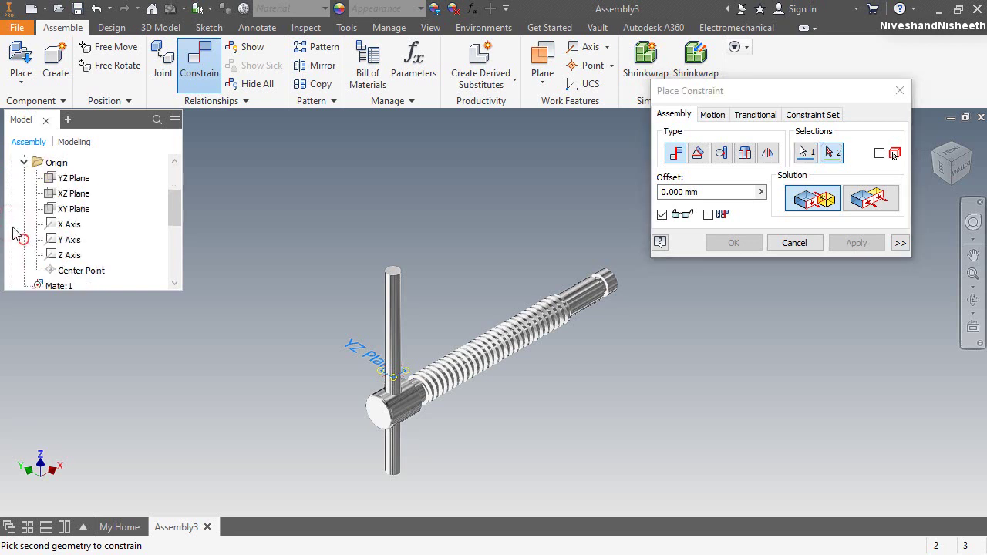
{"action": "left_click", "coordinate": [72, 210]}
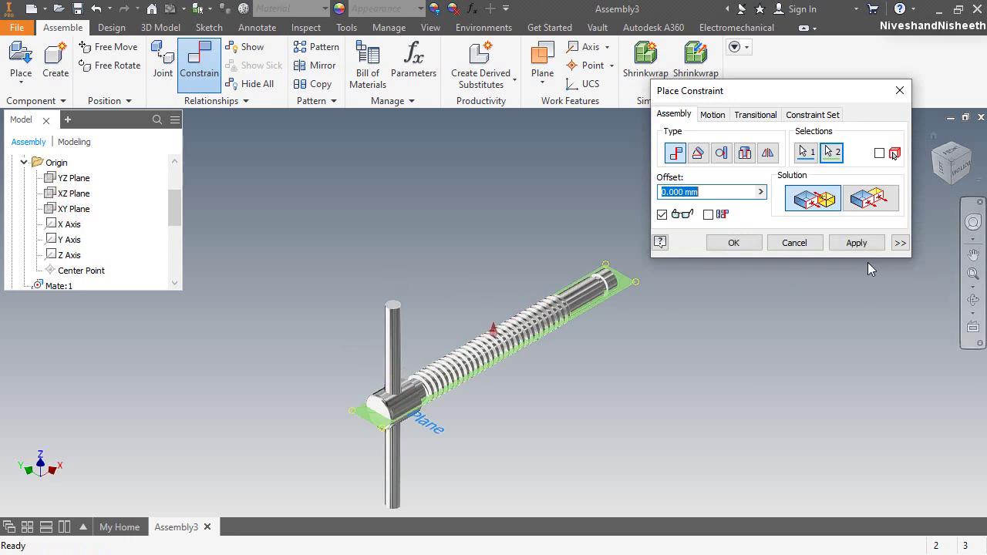
{"action": "left_click", "coordinate": [742, 242]}
{"action": "left_click", "coordinate": [278, 196]}
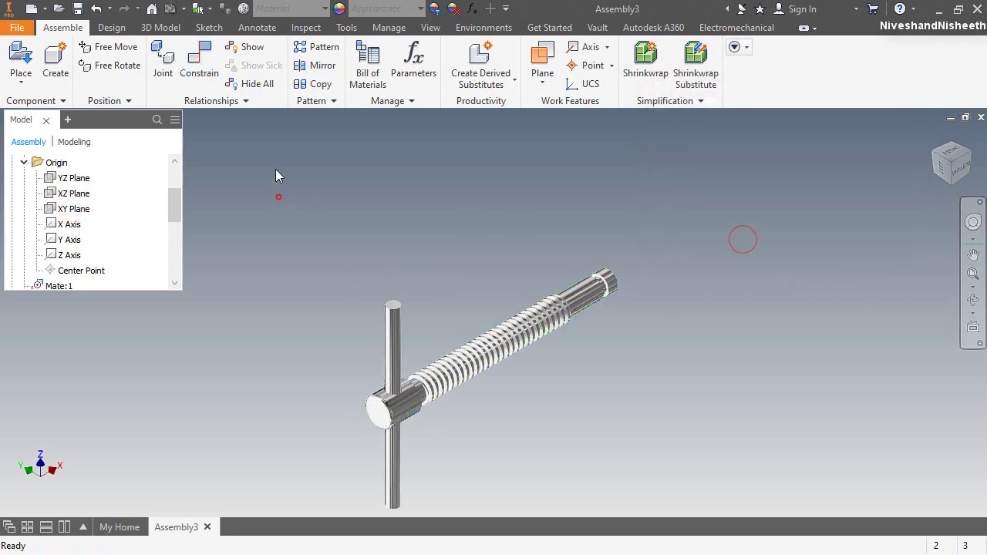
Step: Change the assembly's visual style to a shaded display with edges
{"action": "left_click", "coordinate": [429, 27]}
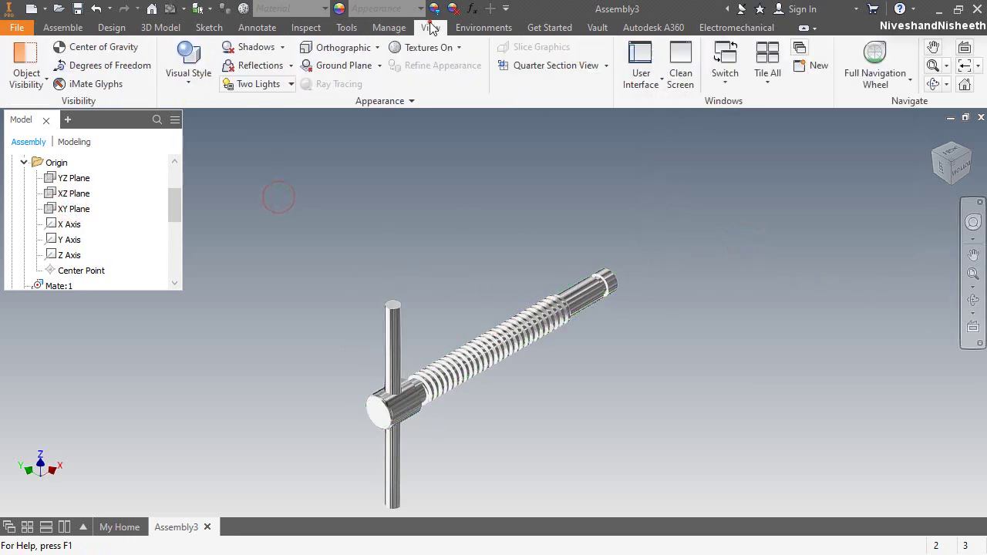
{"action": "left_click", "coordinate": [189, 85]}
{"action": "left_click", "coordinate": [192, 171]}
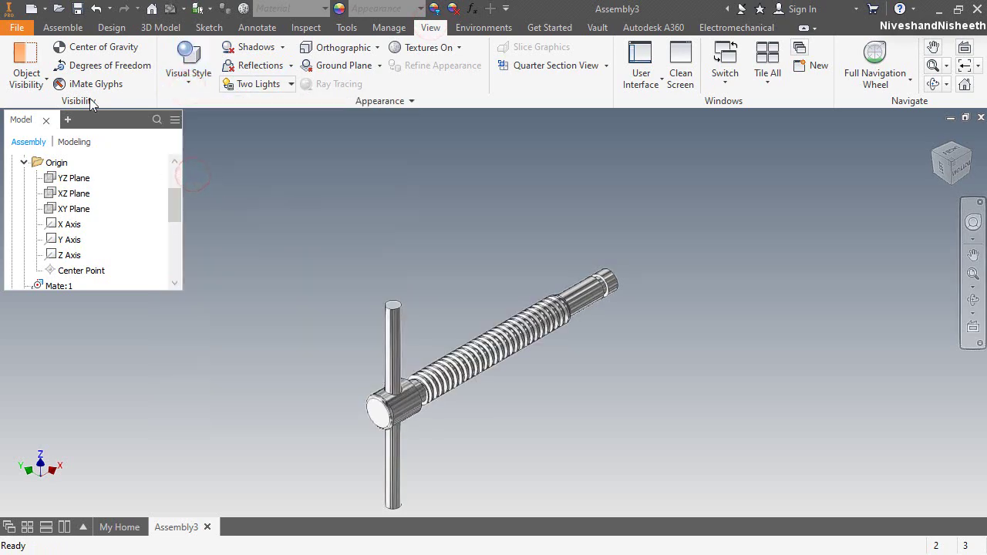
Step: Save the assembly as Sub_Assembly3.iam in the Mechanical Bench Vise folder and collapse all nodes in the model tree
{"action": "left_click", "coordinate": [63, 27]}
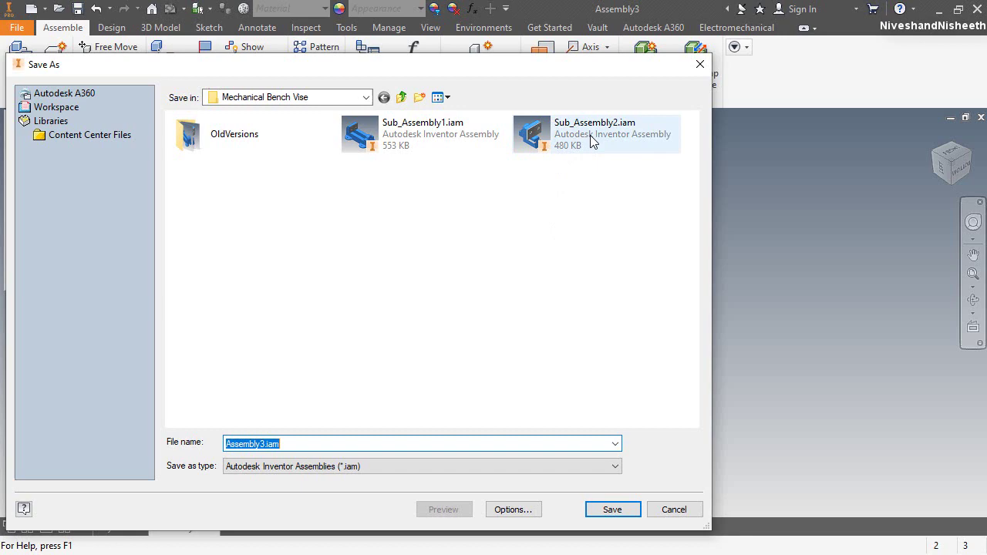
{"action": "left_click", "coordinate": [591, 139]}
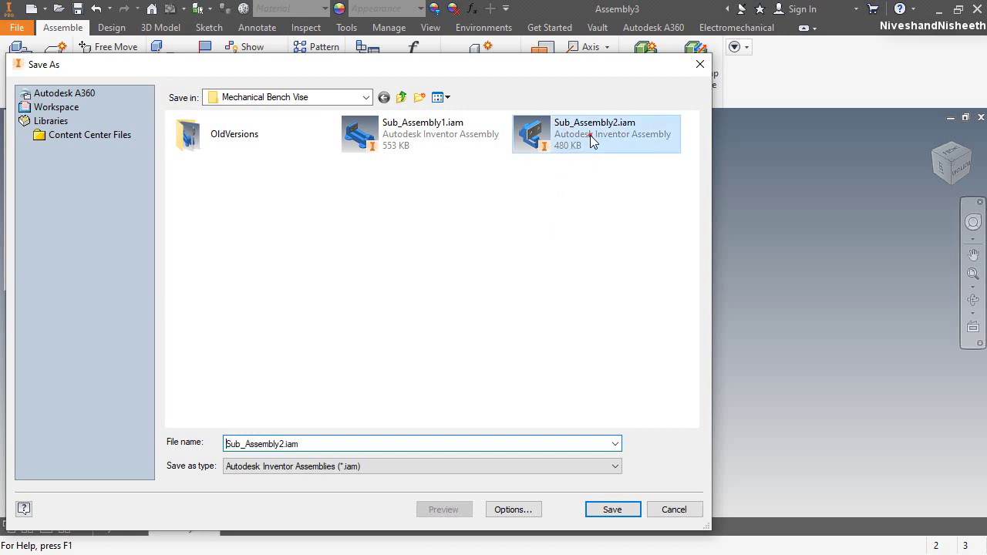
{"action": "left_click", "coordinate": [279, 443]}
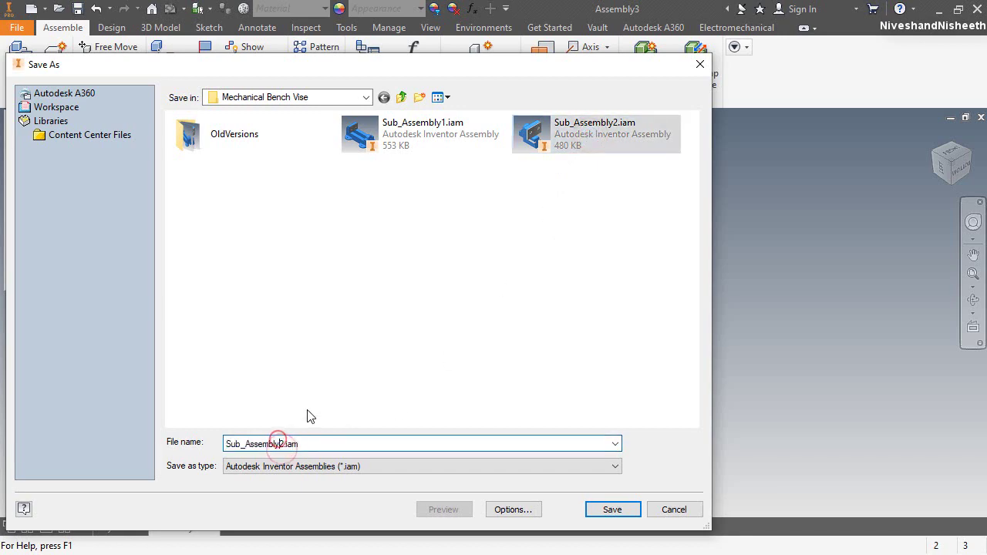
{"action": "left_click", "coordinate": [616, 512]}
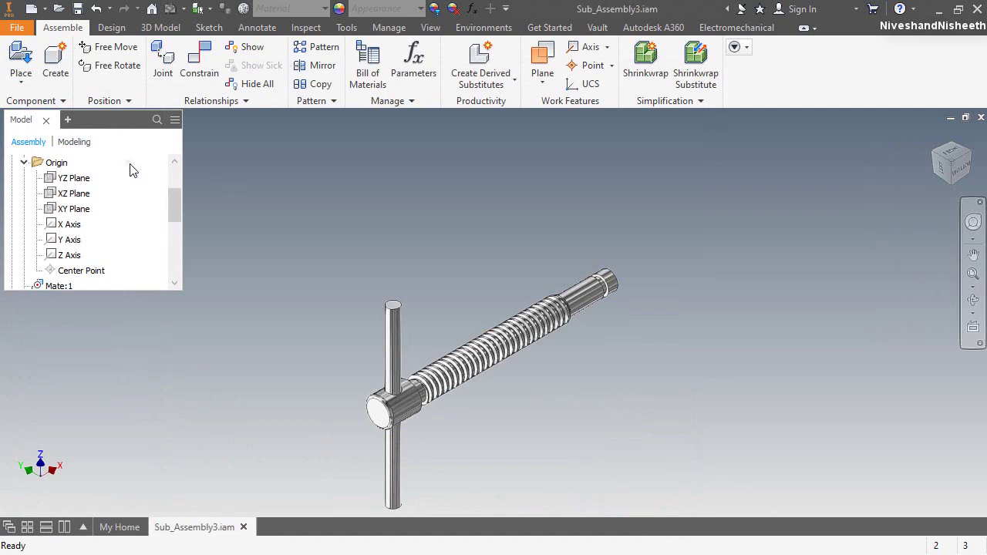
{"action": "right_click", "coordinate": [131, 170]}
{"action": "left_click", "coordinate": [199, 546]}
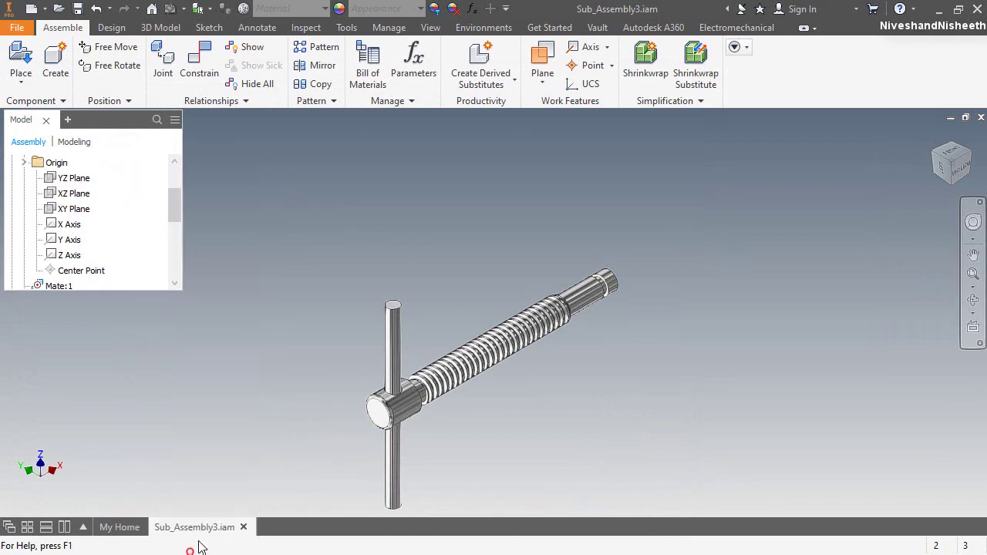
Step: Place one Handle Ball.ipt and one Pin.ipt in the assembly, in free space above the handle rod
{"action": "left_click", "coordinate": [973, 274]}
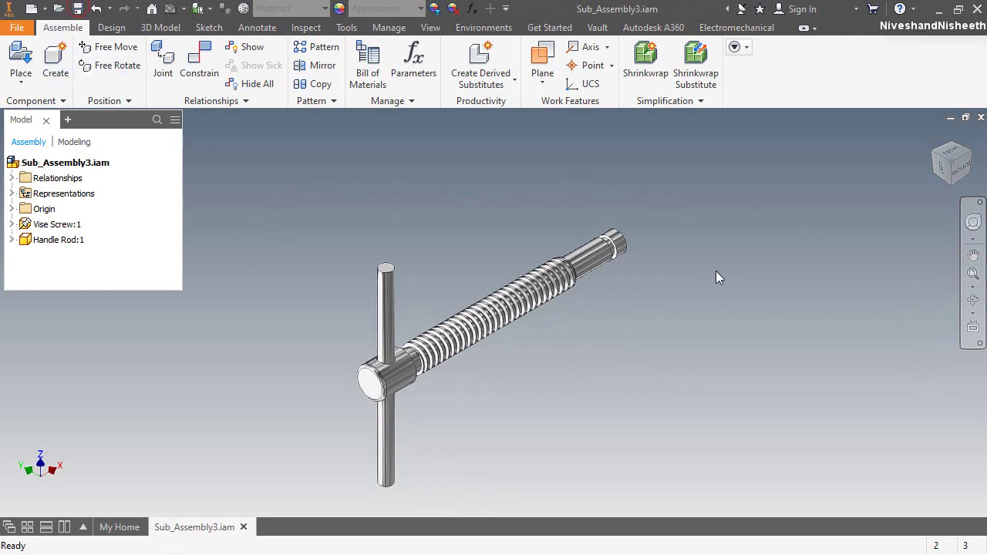
{"action": "right_click", "coordinate": [481, 225]}
{"action": "left_click", "coordinate": [482, 184]}
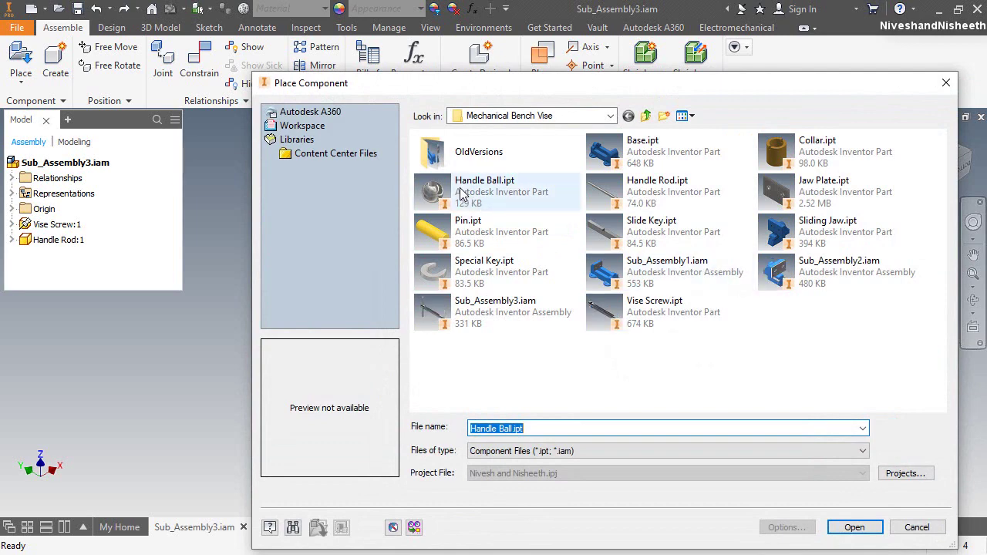
{"action": "left_click", "coordinate": [460, 192]}
{"action": "left_click", "coordinate": [462, 231], "text": "ctrl"}
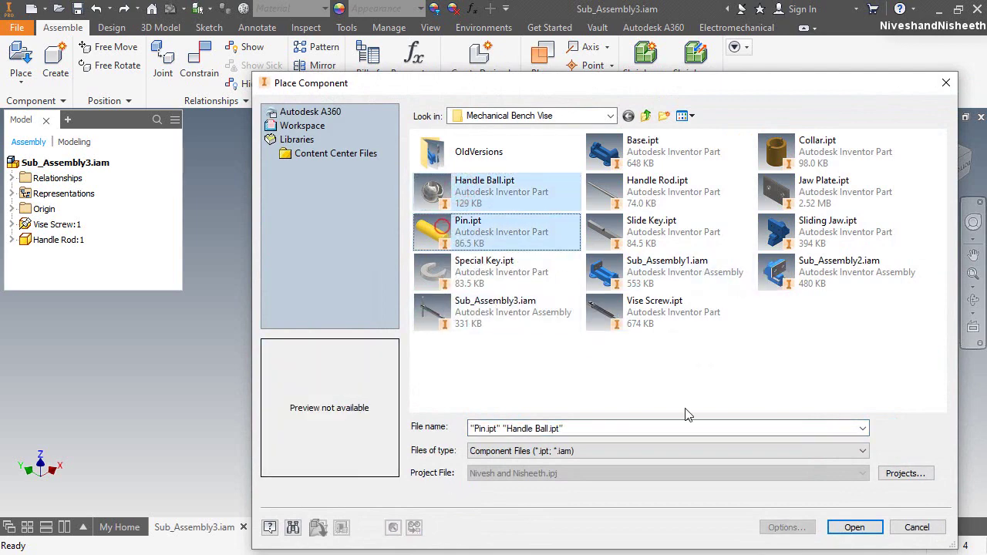
{"action": "left_click", "coordinate": [852, 527]}
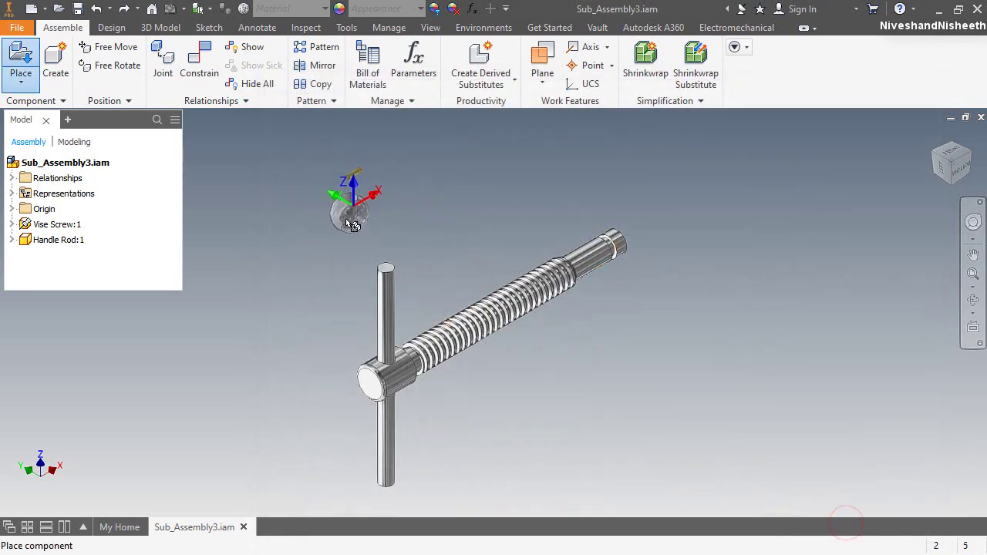
{"action": "left_click", "coordinate": [383, 209]}
{"action": "right_click", "coordinate": [408, 192]}
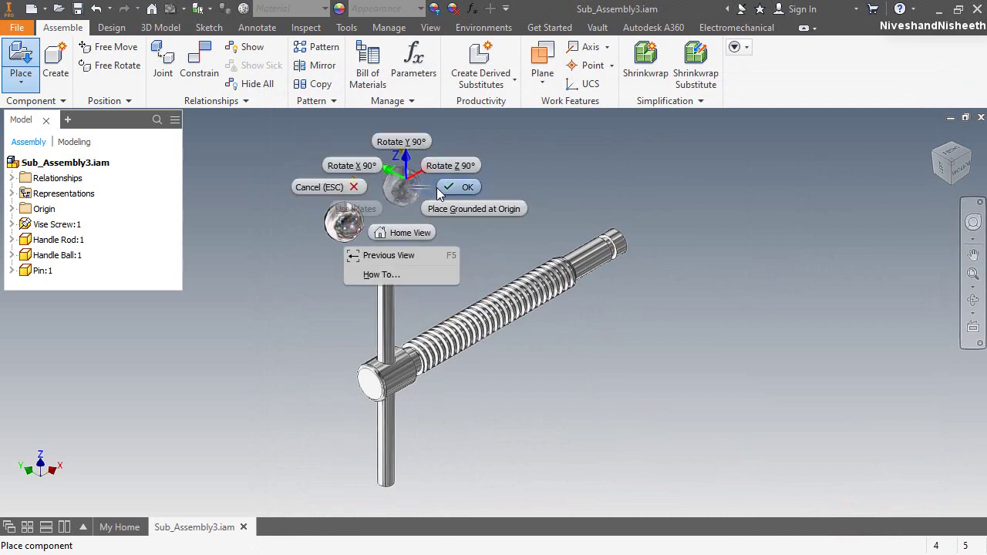
{"action": "key", "text": "Escape"}
Step: Mate the axis of the handle ball's large bore to the handle rod's axis at 0 mm offset
{"action": "scroll", "coordinate": [370, 221], "scroll_direction": "down", "scroll_amount": 3}
{"action": "scroll", "coordinate": [308, 176], "scroll_direction": "down", "scroll_amount": 2}
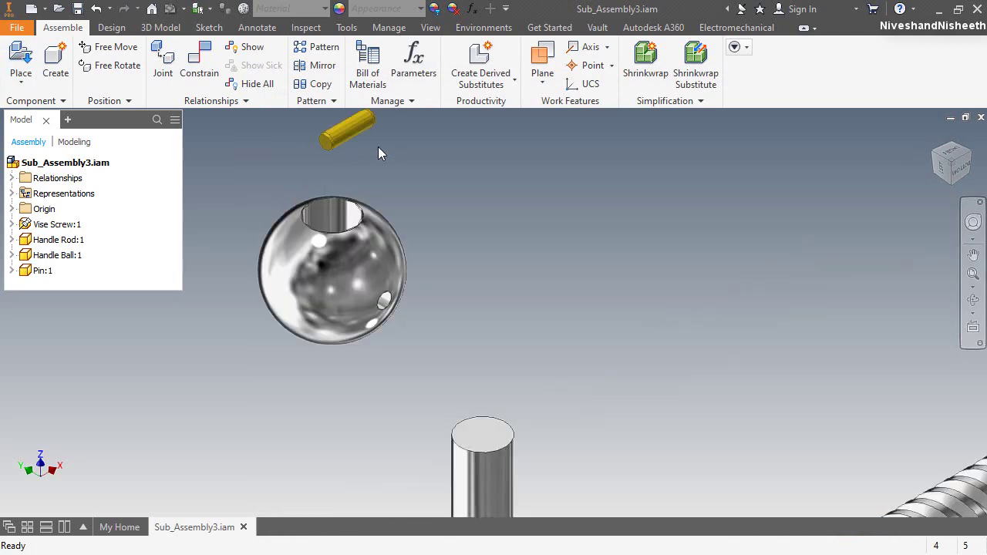
{"action": "left_click", "coordinate": [199, 66]}
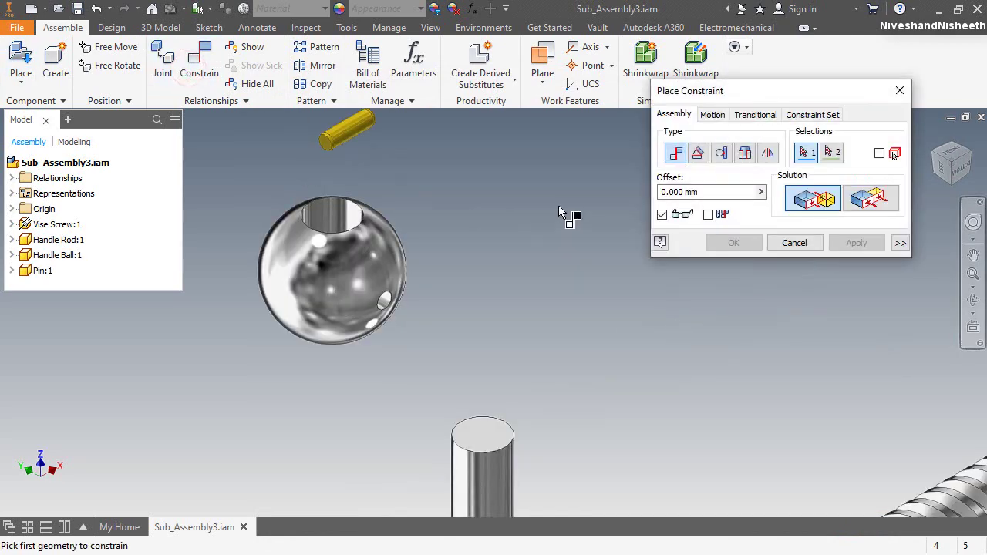
{"action": "left_click", "coordinate": [345, 218]}
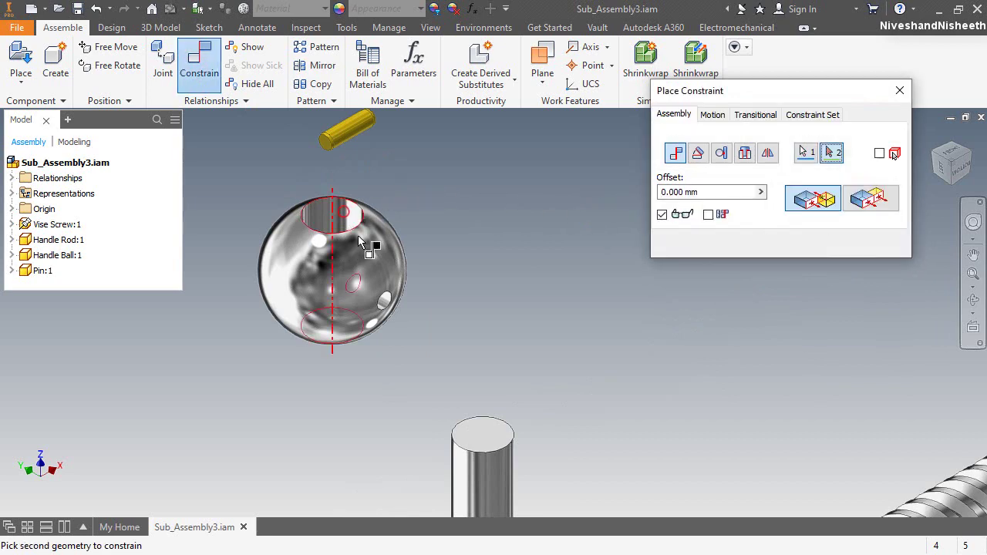
{"action": "scroll", "coordinate": [386, 309], "scroll_direction": "up", "scroll_amount": 3}
{"action": "left_click", "coordinate": [426, 402]}
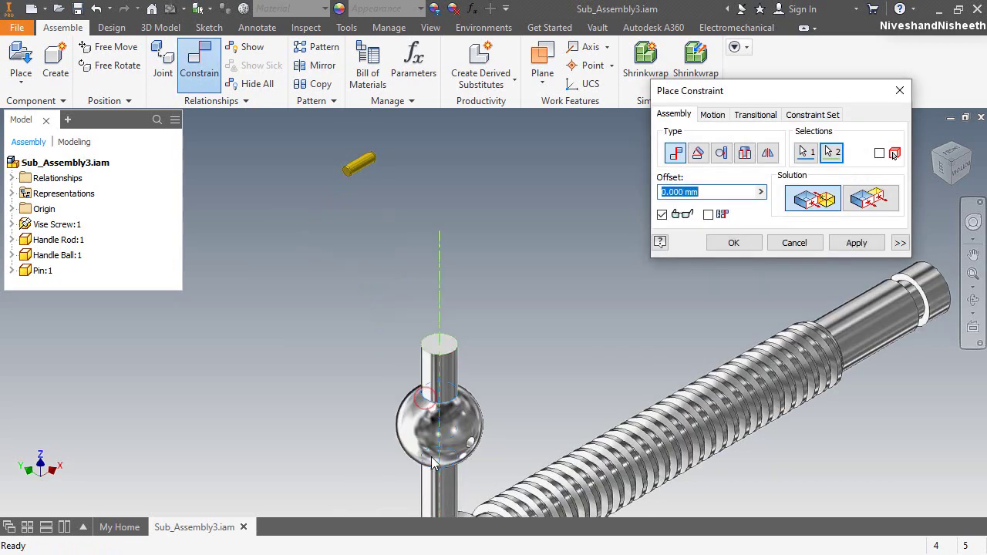
{"action": "scroll", "coordinate": [439, 460], "scroll_direction": "down", "scroll_amount": 3}
{"action": "left_click", "coordinate": [855, 243]}
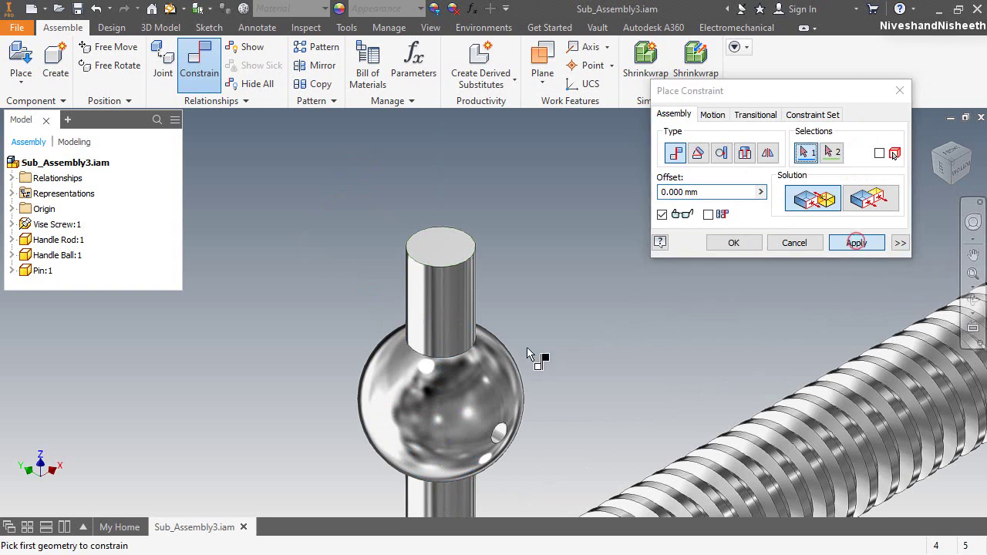
Step: Mate the upper circular edge of the handle ball's bore to the handle rod's top end at 0 mm offset
{"action": "left_click", "coordinate": [465, 356]}
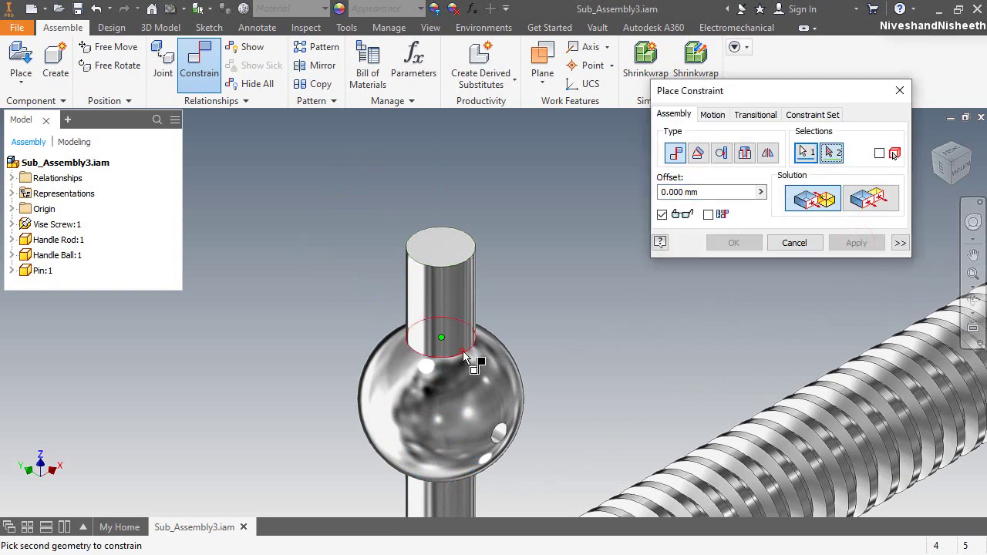
{"action": "left_click", "coordinate": [450, 265]}
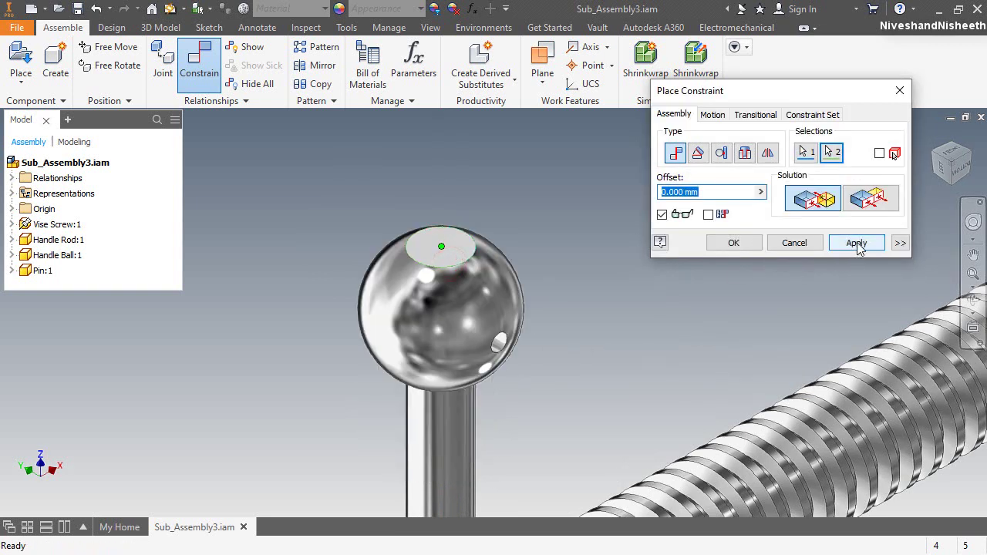
{"action": "left_click", "coordinate": [856, 243]}
Step: Constrain the handle ball's XZ origin plane to the handle rod's XZ origin plane with a directed angle of 0 deg
{"action": "left_click", "coordinate": [696, 153]}
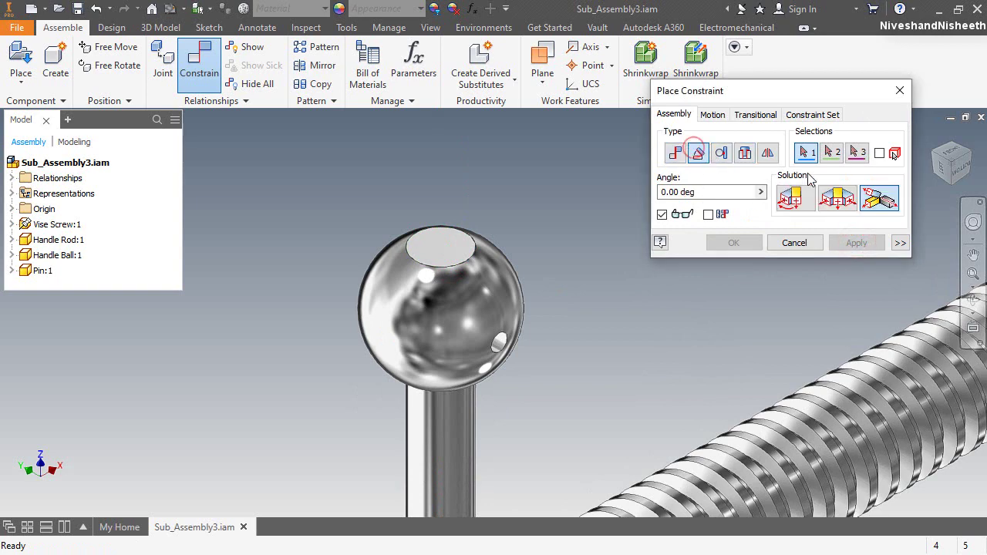
{"action": "left_click", "coordinate": [794, 199]}
{"action": "key", "text": "F6"}
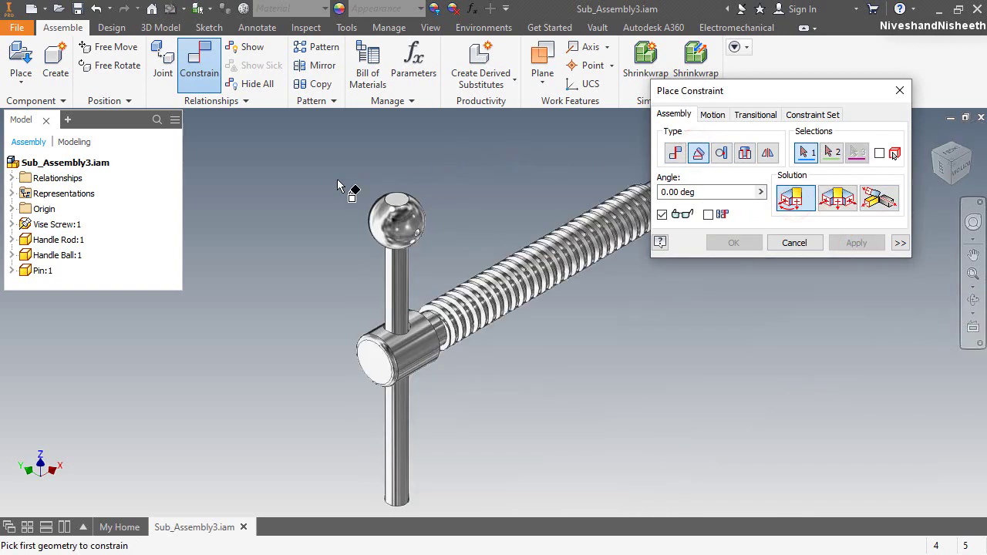
{"action": "left_click", "coordinate": [12, 256]}
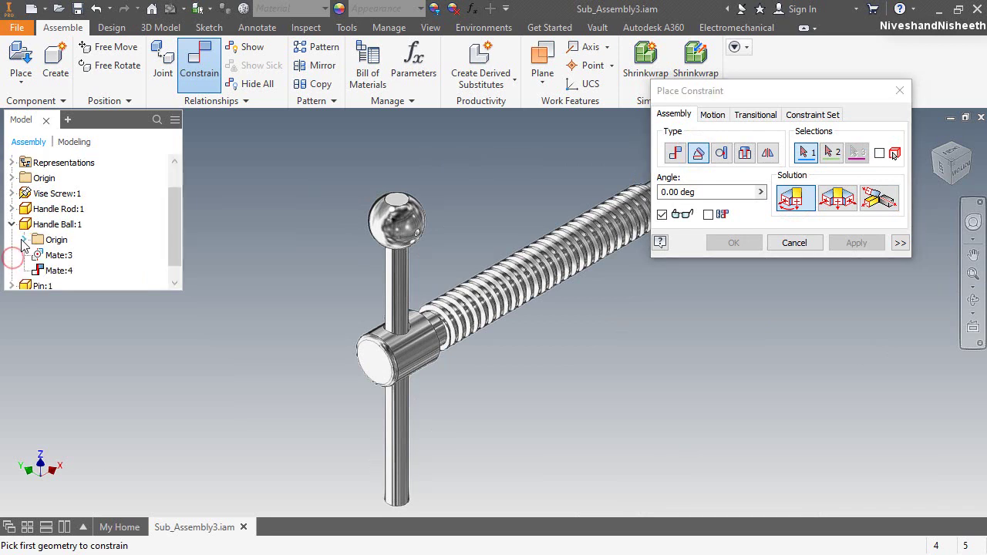
{"action": "left_click", "coordinate": [24, 239]}
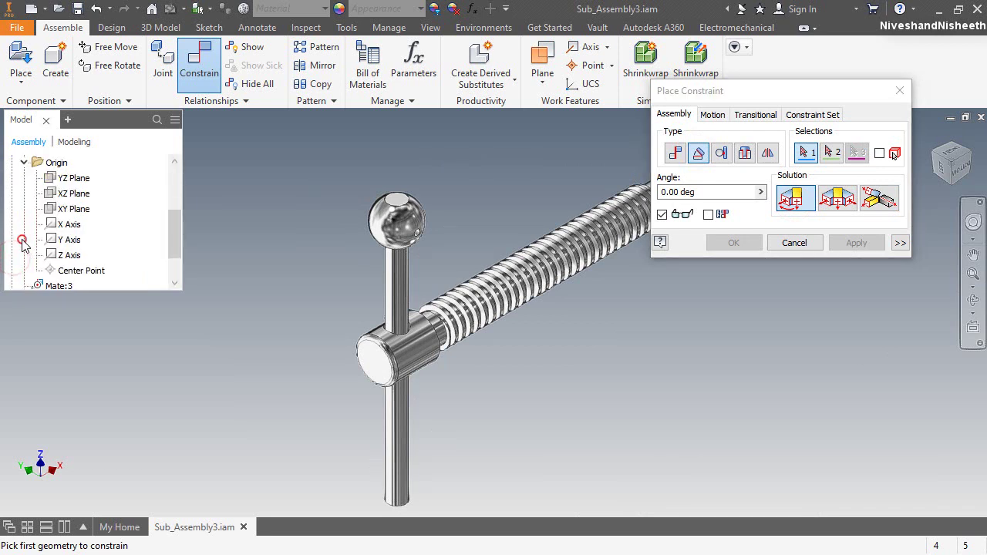
{"action": "left_click", "coordinate": [75, 194]}
{"action": "scroll", "coordinate": [131, 213], "scroll_direction": "up", "scroll_amount": 1}
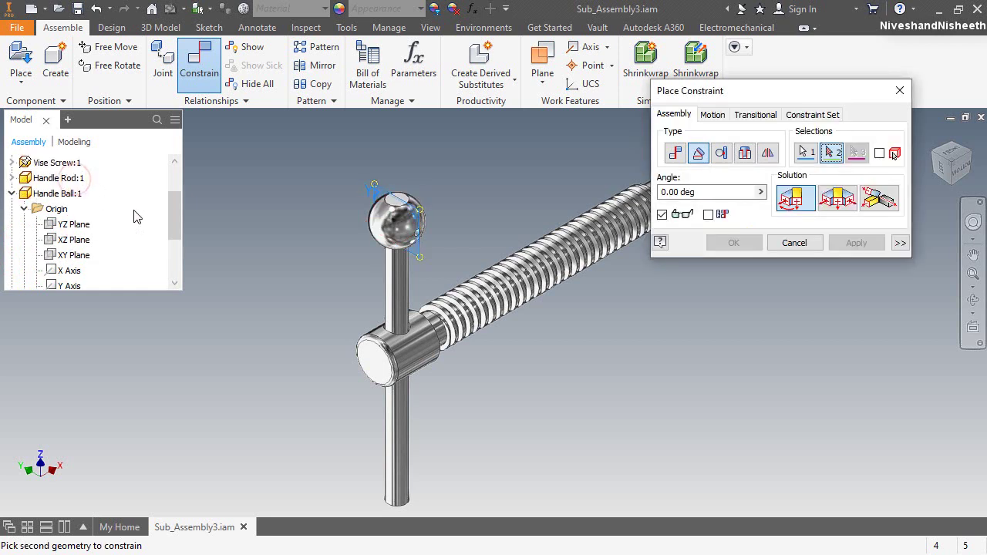
{"action": "left_click", "coordinate": [13, 178]}
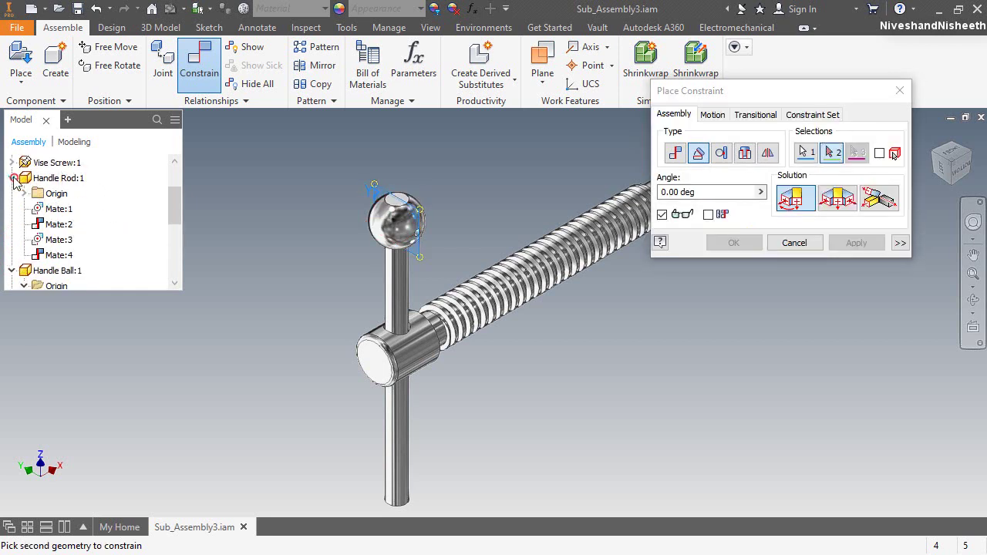
{"action": "left_click", "coordinate": [25, 193]}
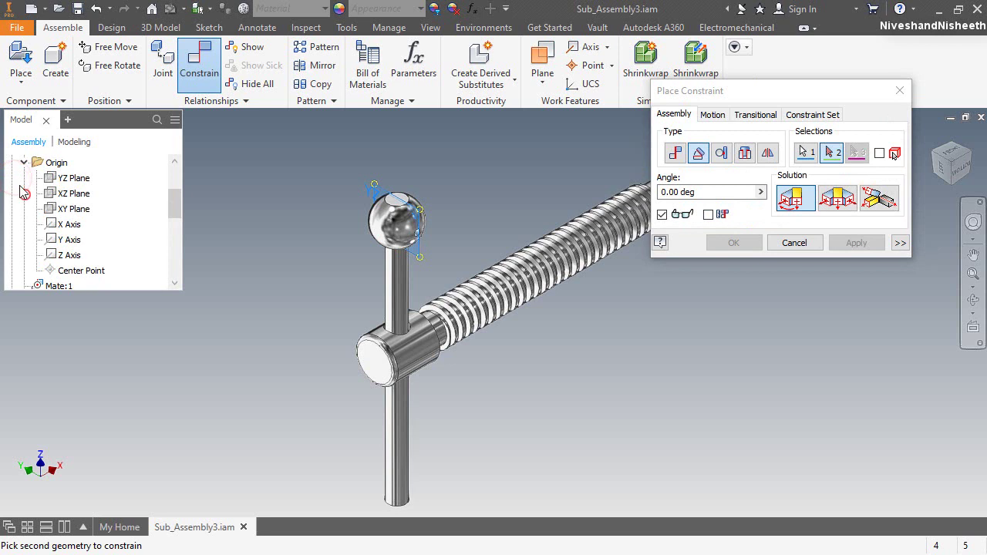
{"action": "left_click", "coordinate": [75, 199]}
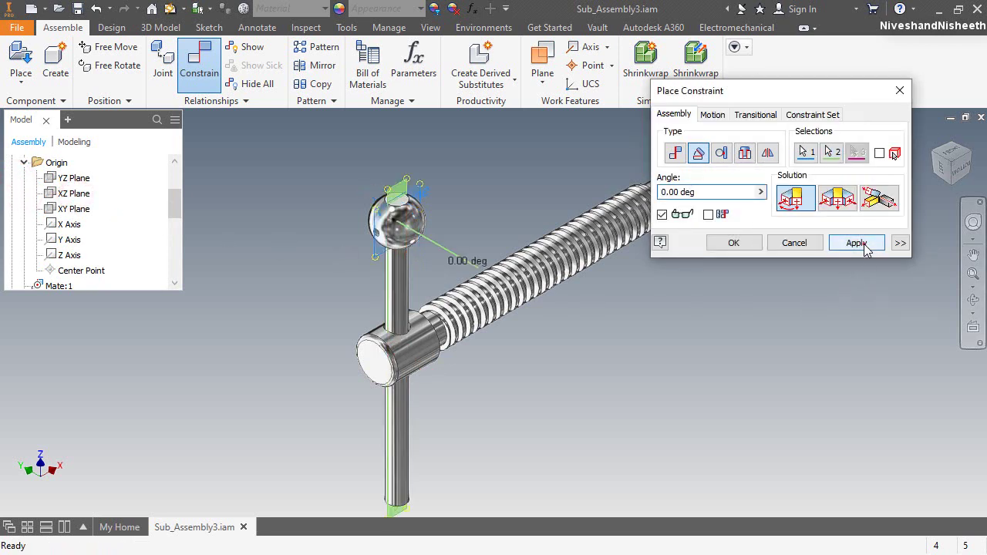
{"action": "left_click", "coordinate": [855, 243]}
{"action": "left_click", "coordinate": [792, 243]}
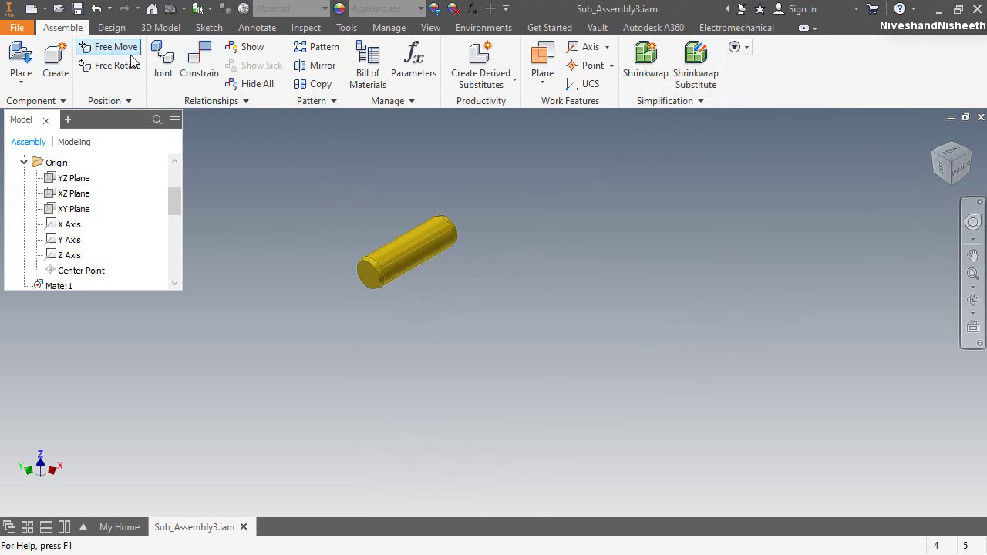
Step: Mate the pin's axis to the axis of the upper handle ball's side hole with 0 mm offset
{"action": "left_click", "coordinate": [199, 62]}
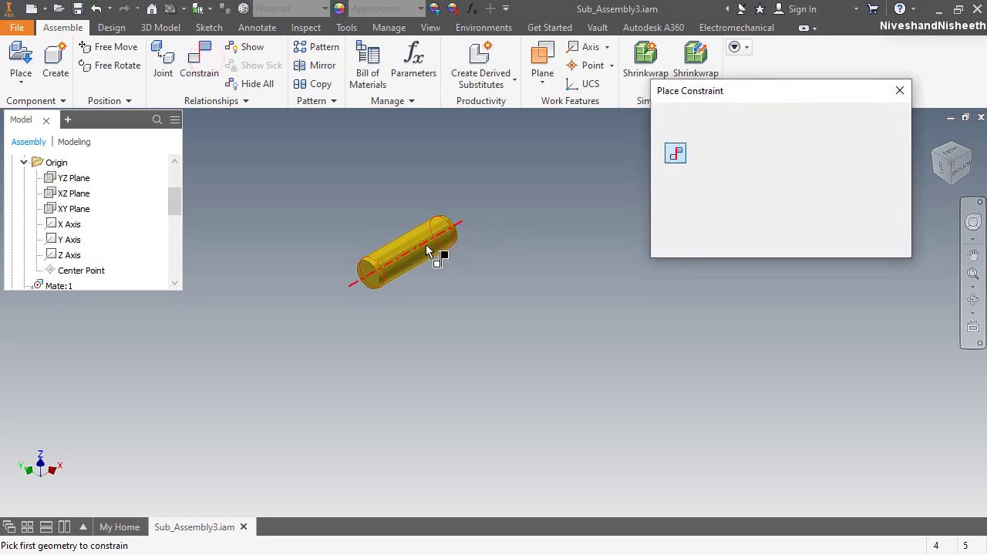
{"action": "left_click", "coordinate": [426, 249]}
{"action": "scroll", "coordinate": [397, 220], "scroll_direction": "down", "scroll_amount": 3}
{"action": "scroll", "coordinate": [462, 474], "scroll_direction": "up", "scroll_amount": 5}
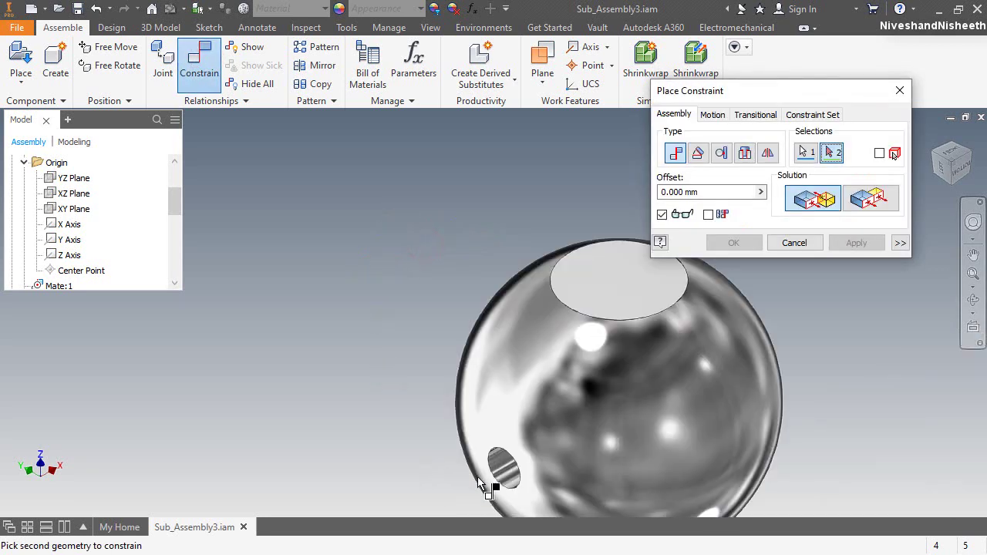
{"action": "left_click", "coordinate": [500, 477]}
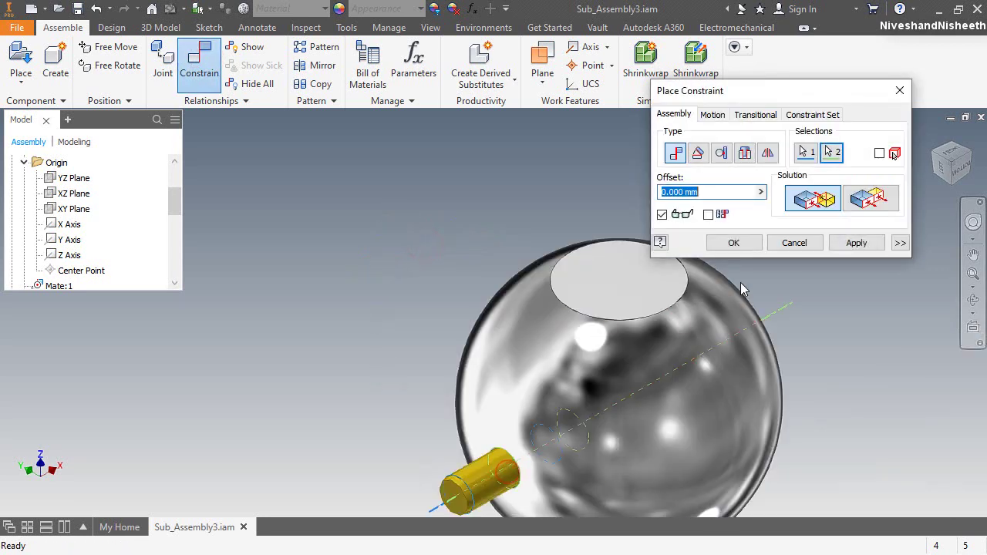
{"action": "left_click", "coordinate": [856, 243]}
Step: Mate the pin's outer end edge to the rim of the upper ball's side hole with 0 mm offset
{"action": "scroll", "coordinate": [455, 416], "scroll_direction": "down", "scroll_amount": 2}
{"action": "scroll", "coordinate": [430, 361], "scroll_direction": "up", "scroll_amount": 5}
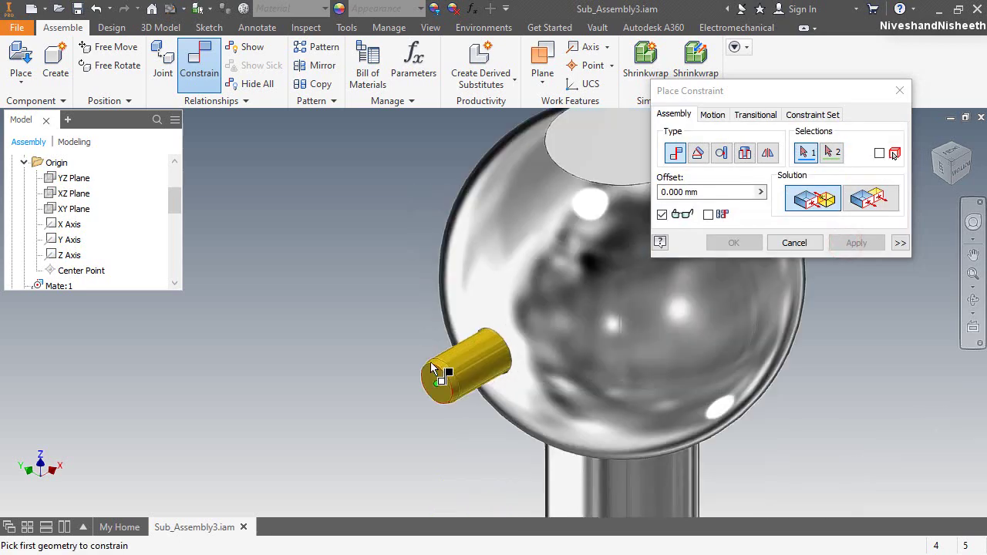
{"action": "left_click", "coordinate": [461, 383]}
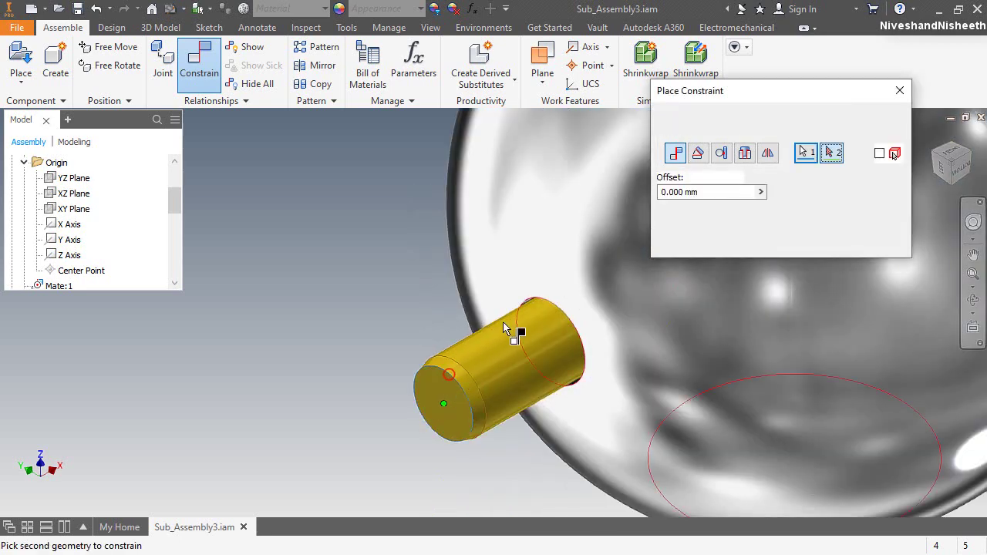
{"action": "left_click", "coordinate": [537, 302]}
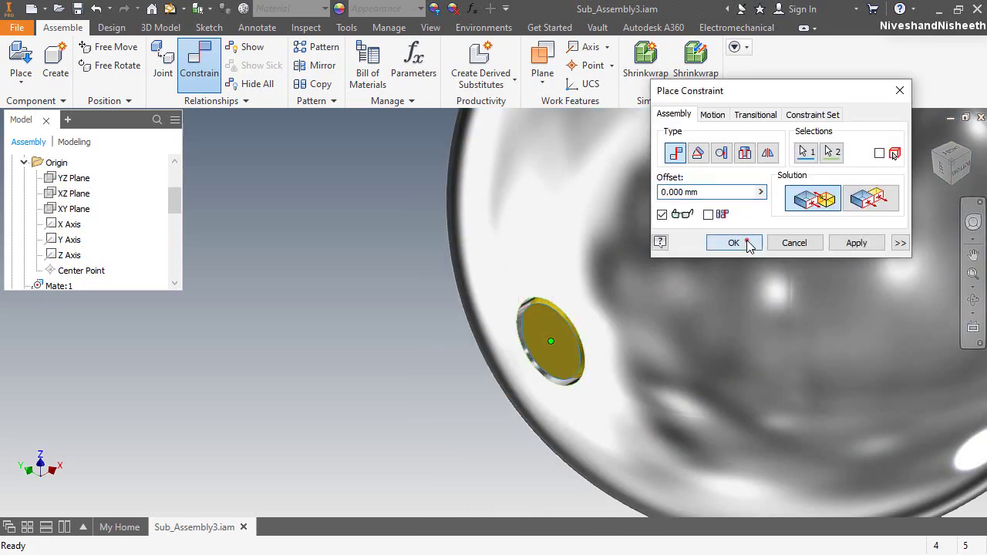
{"action": "left_click", "coordinate": [744, 243]}
{"action": "scroll", "coordinate": [398, 282], "scroll_direction": "down", "scroll_amount": 5}
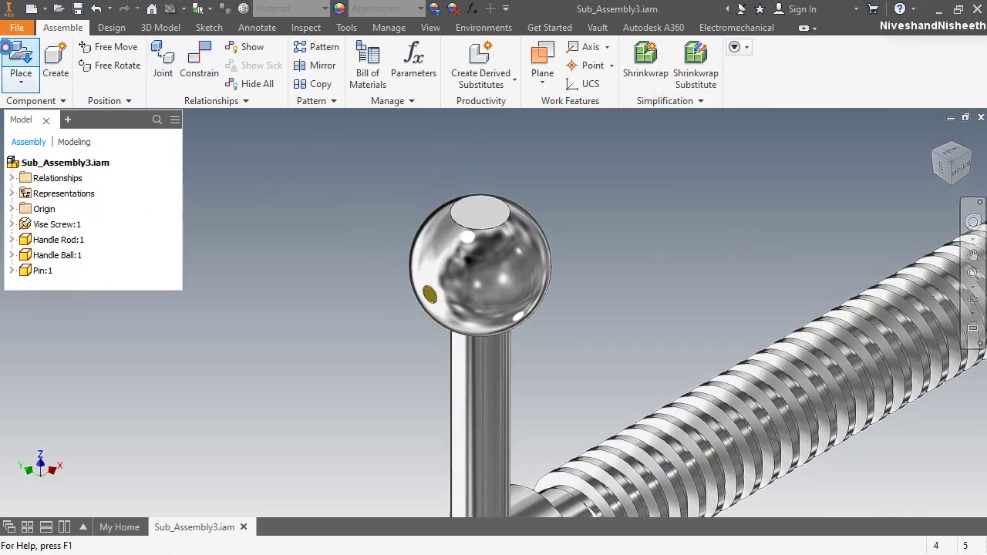
Step: Place one more instance each of Handle Ball.ipt and Pin.ipt beside the handle rod's lower end
{"action": "key", "text": "p"}
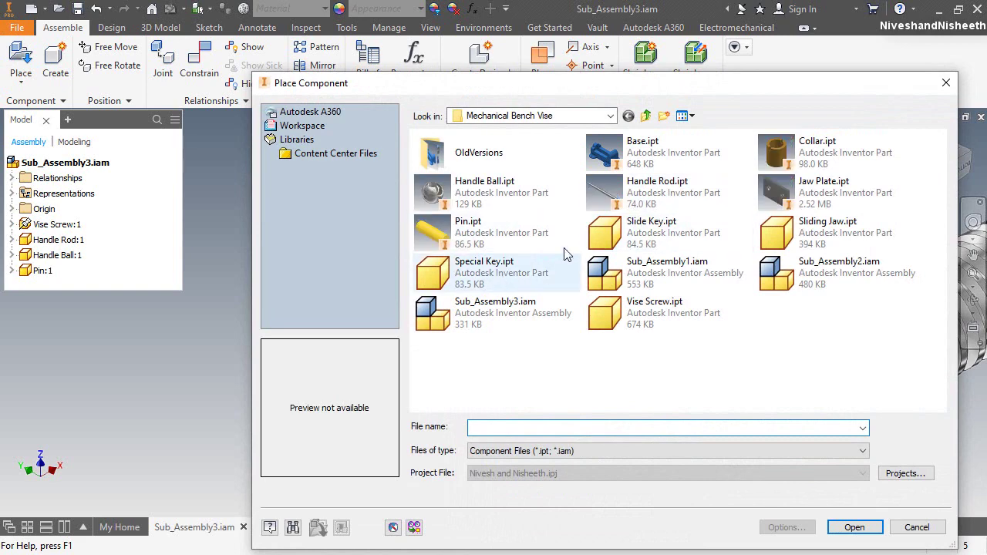
{"action": "left_click", "coordinate": [506, 193]}
{"action": "left_click", "coordinate": [499, 239], "text": "ctrl"}
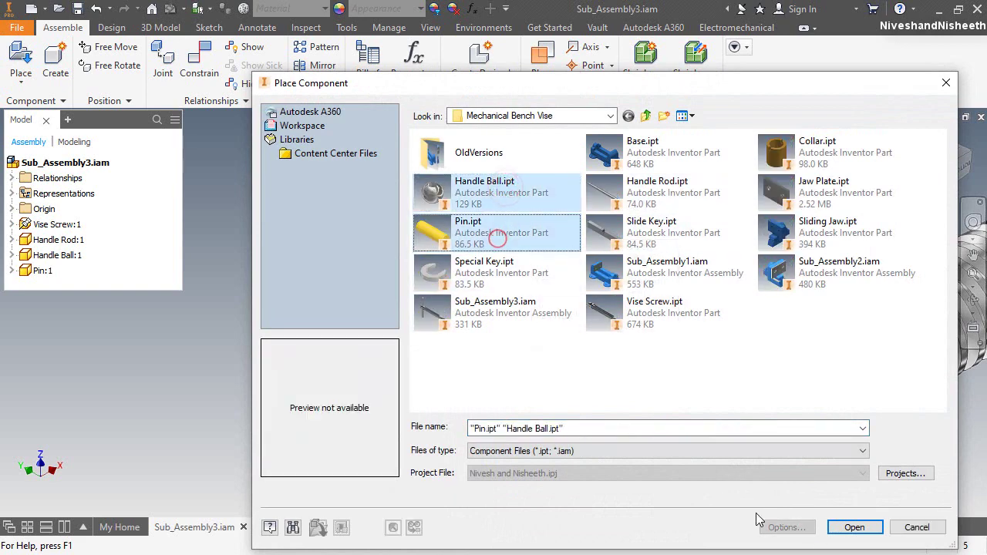
{"action": "left_click", "coordinate": [854, 528]}
{"action": "scroll", "coordinate": [506, 108], "scroll_direction": "down", "scroll_amount": 4}
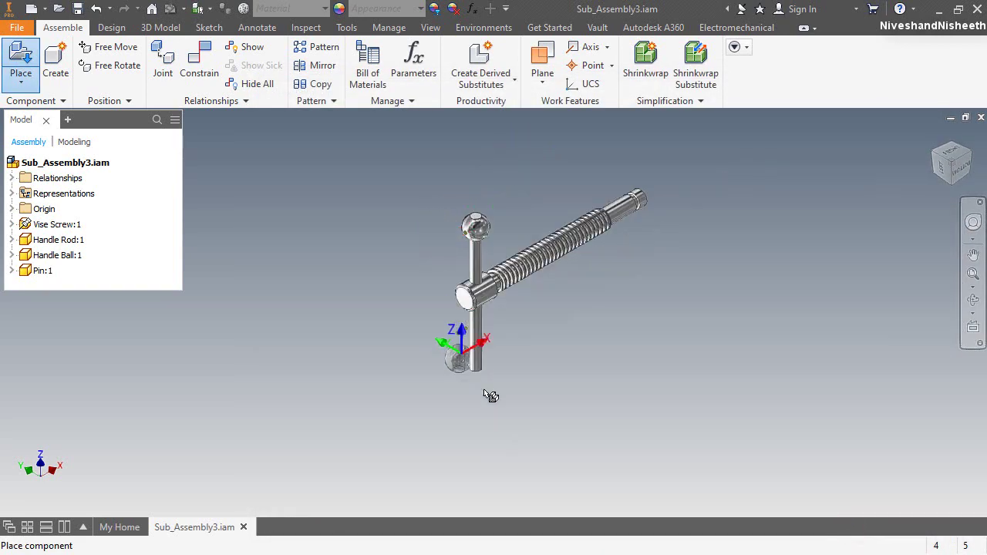
{"action": "scroll", "coordinate": [486, 385], "scroll_direction": "up", "scroll_amount": 6}
{"action": "left_click", "coordinate": [360, 394]}
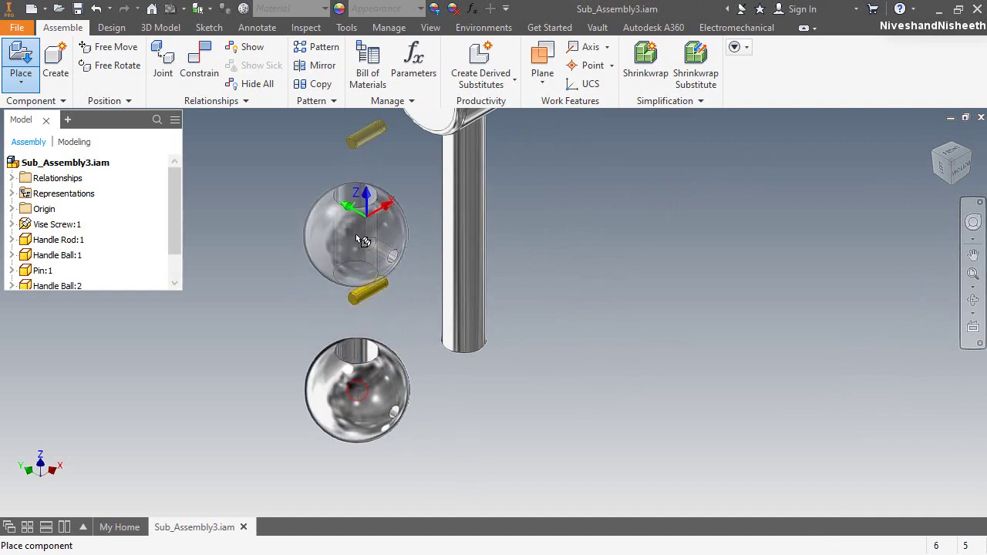
{"action": "key", "text": "Escape"}
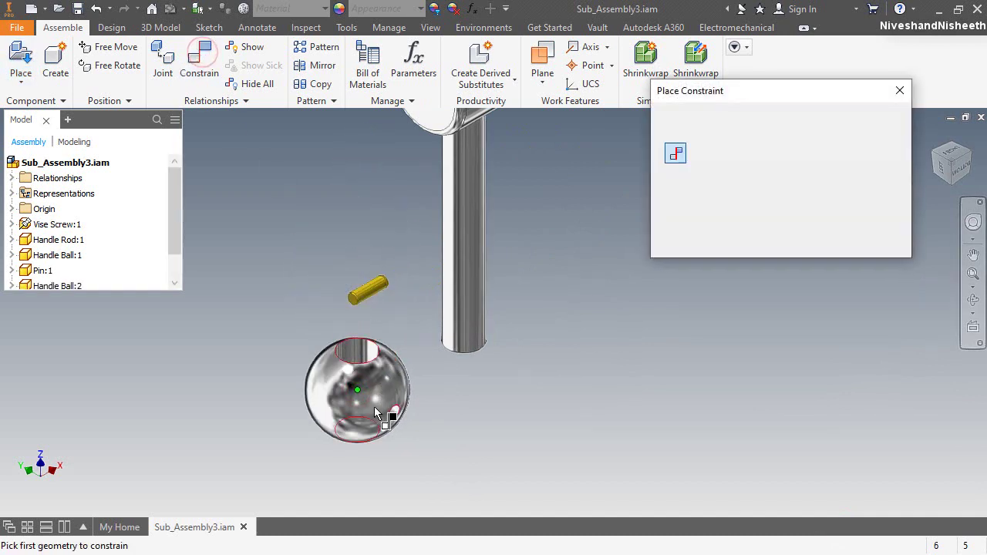
Step: Mate the bore axis of the second handle ball to the handle rod's axis with 0 mm offset
{"action": "left_click", "coordinate": [370, 356]}
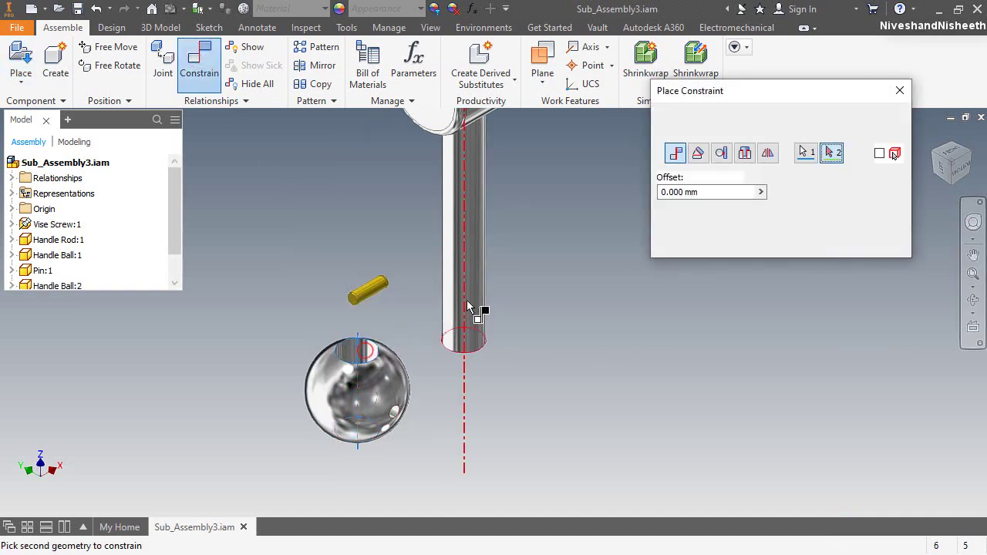
{"action": "left_click", "coordinate": [468, 249]}
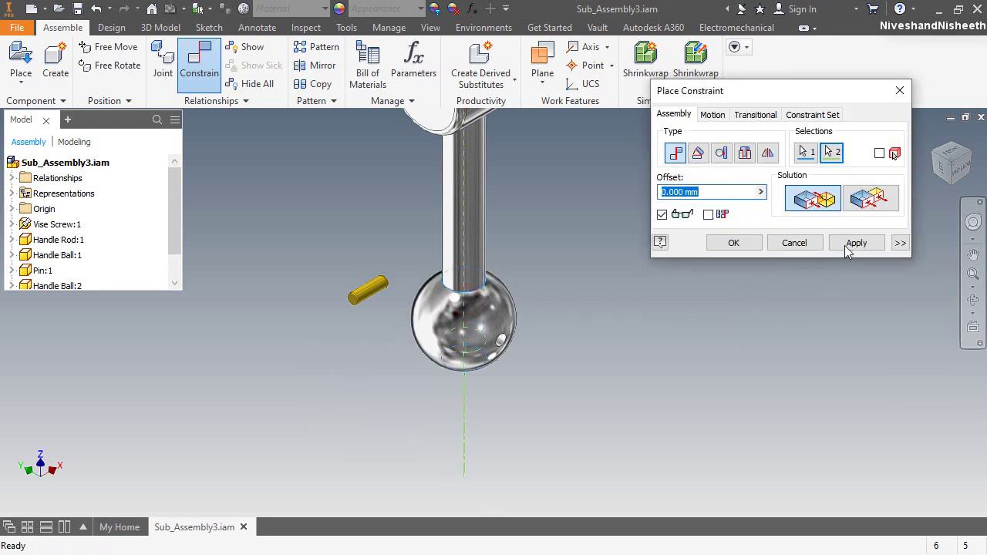
{"action": "left_click", "coordinate": [854, 243]}
Step: Add a 0° directed angle constraint between the second handle ball's YZ plane and the handle rod's XZ plane
{"action": "left_click", "coordinate": [716, 90]}
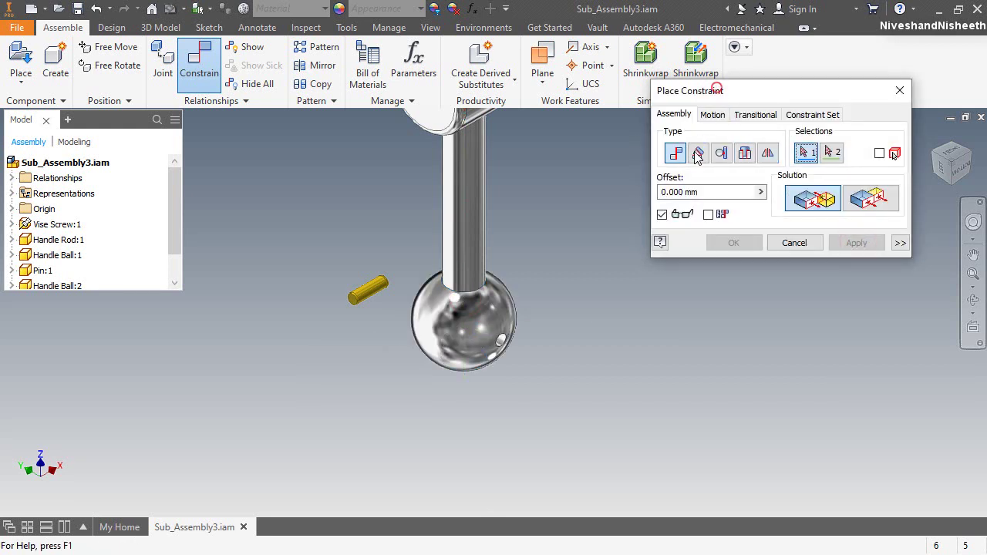
{"action": "left_click", "coordinate": [698, 154]}
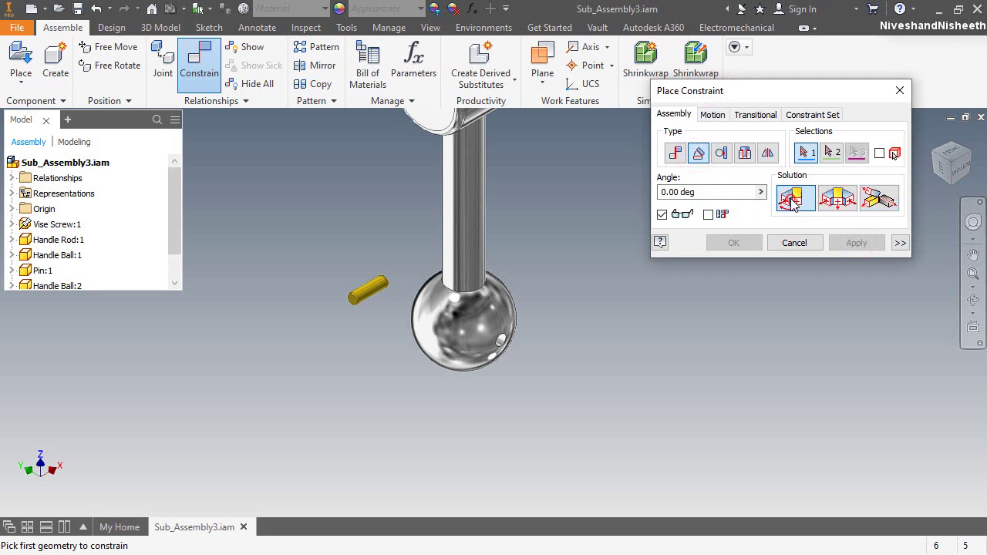
{"action": "scroll", "coordinate": [141, 223], "scroll_direction": "down", "scroll_amount": 1}
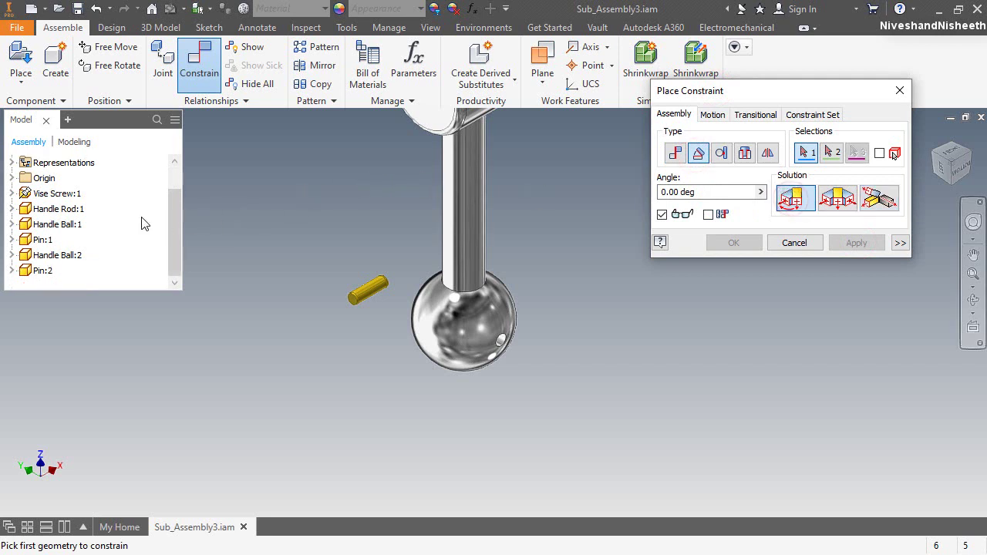
{"action": "left_click", "coordinate": [12, 255]}
{"action": "left_click", "coordinate": [24, 255]}
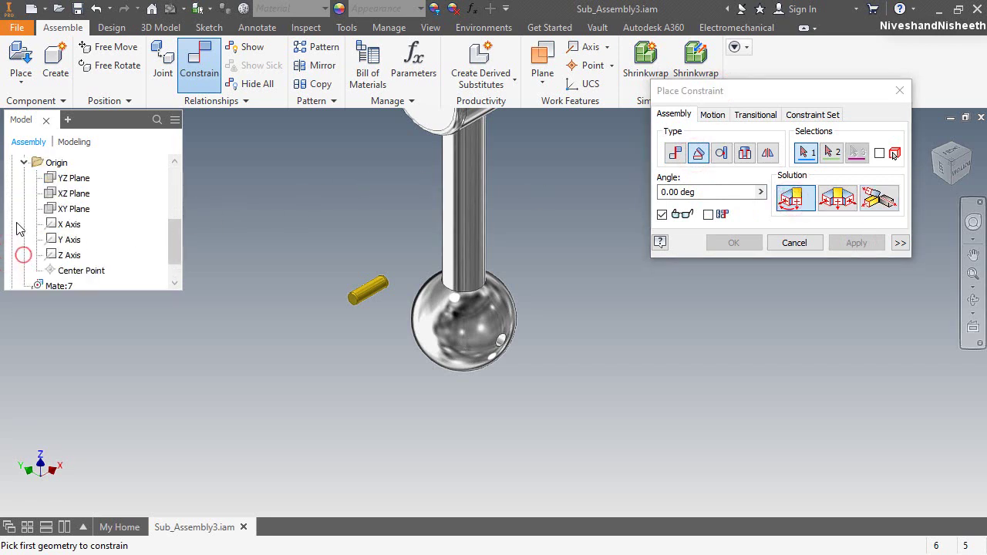
{"action": "left_click", "coordinate": [70, 179]}
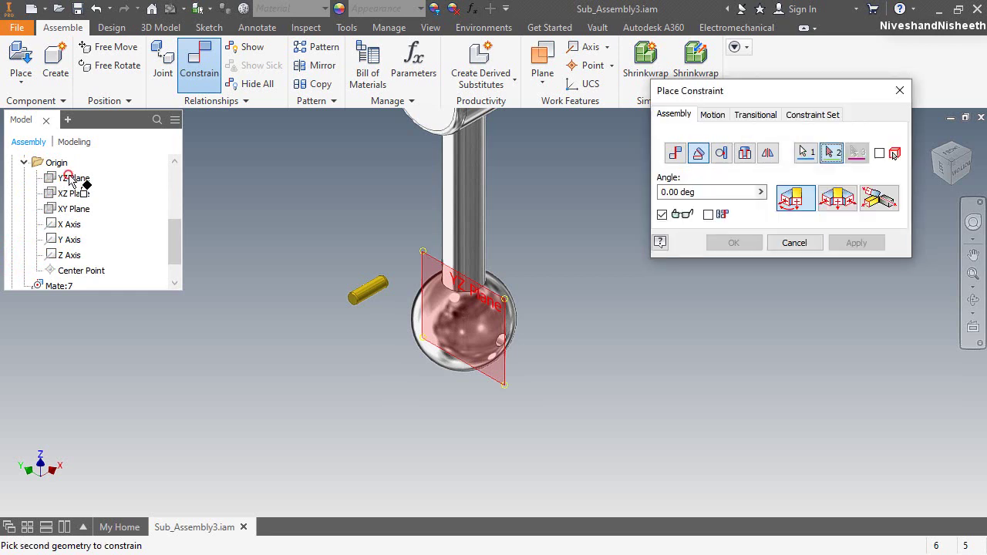
{"action": "scroll", "coordinate": [363, 434], "scroll_direction": "down", "scroll_amount": 3}
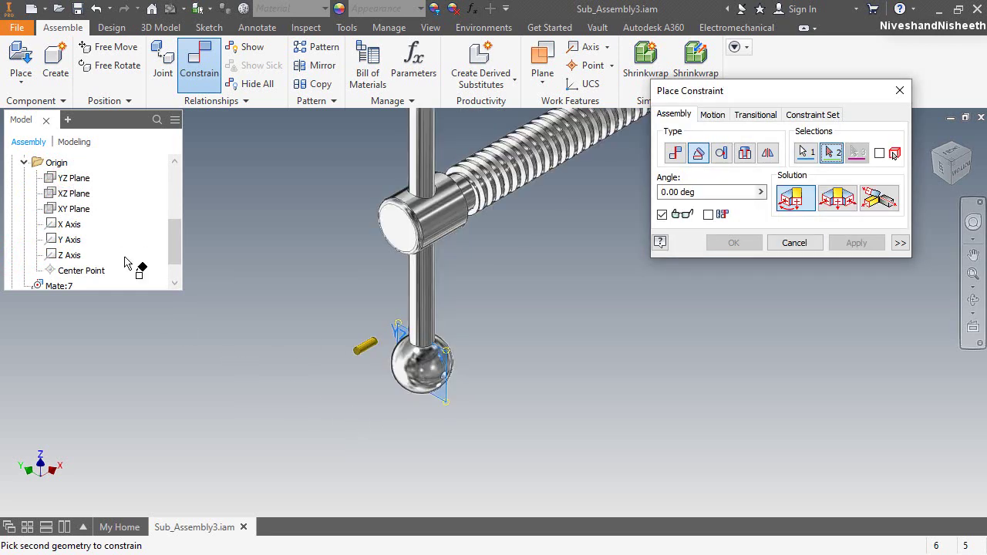
{"action": "scroll", "coordinate": [131, 233], "scroll_direction": "up", "scroll_amount": 3}
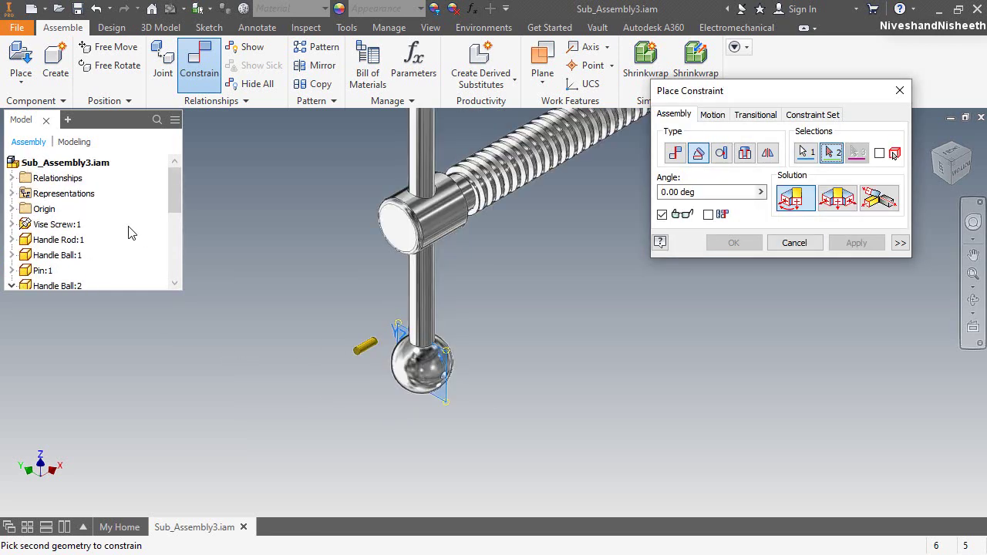
{"action": "left_click", "coordinate": [14, 241]}
{"action": "left_click", "coordinate": [22, 178]}
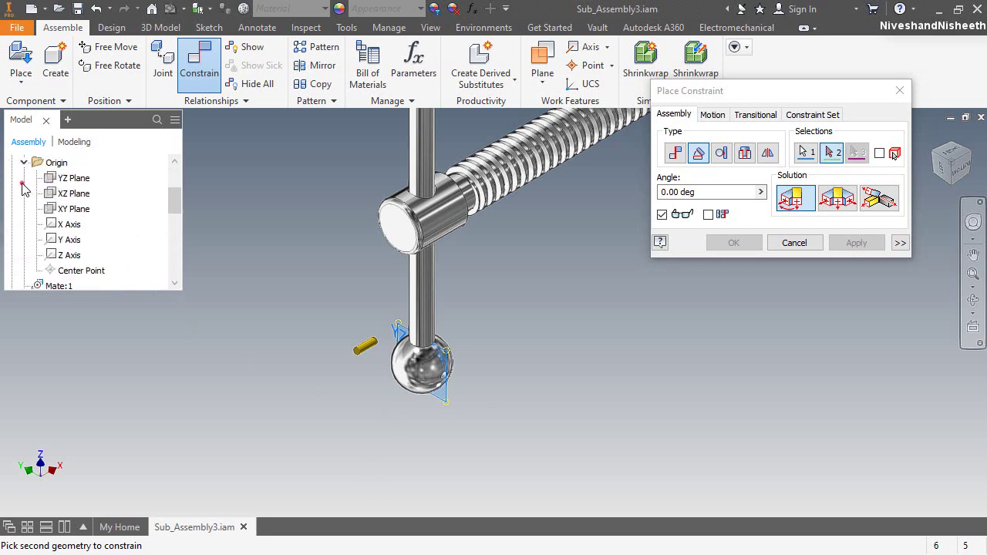
{"action": "left_click", "coordinate": [70, 198]}
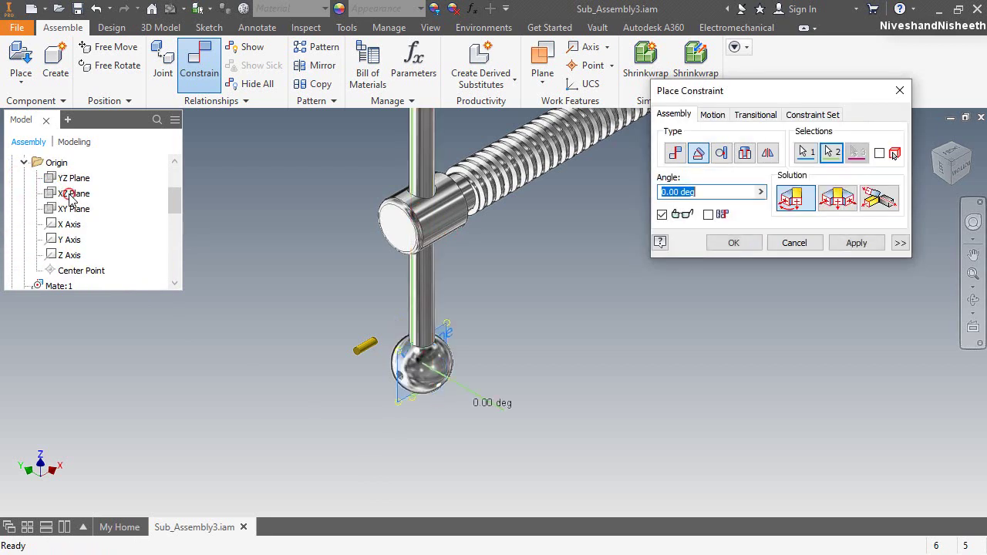
{"action": "left_click", "coordinate": [736, 244]}
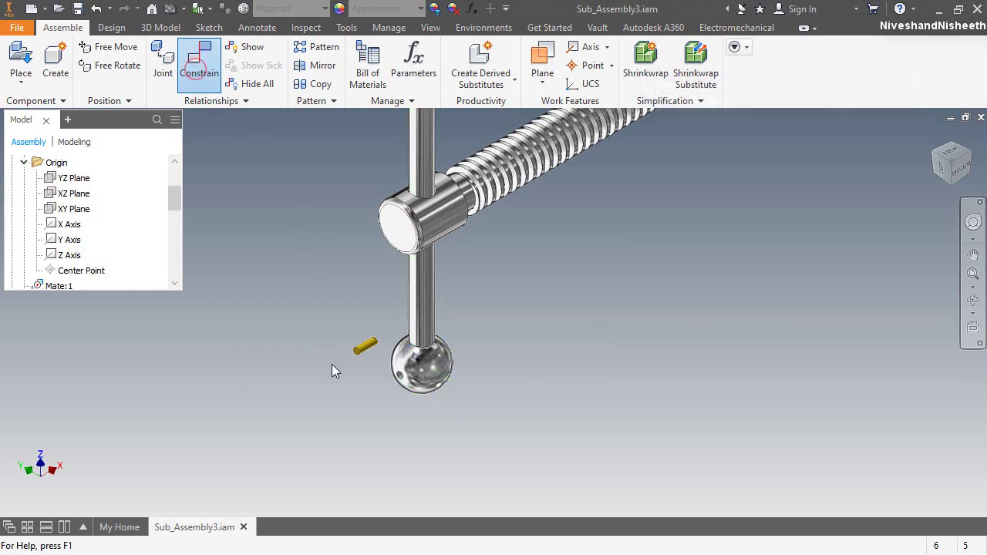
Step: Mate the second pin's axis to the axis of the lower ball's side hole with 0 mm offset
{"action": "key", "text": "c"}
{"action": "scroll", "coordinate": [357, 385], "scroll_direction": "up", "scroll_amount": 5}
{"action": "left_click", "coordinate": [434, 204]}
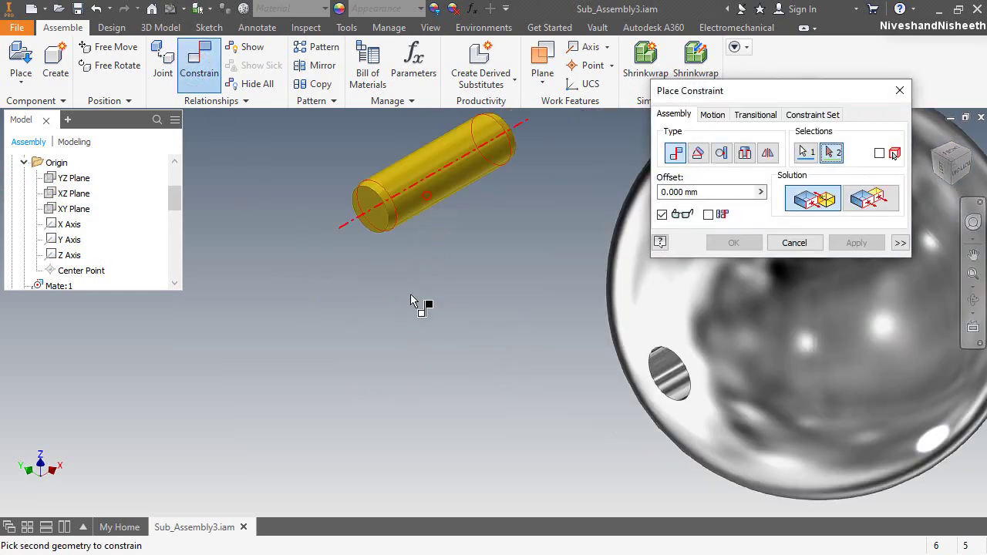
{"action": "scroll", "coordinate": [555, 414], "scroll_direction": "down", "scroll_amount": 3}
{"action": "scroll", "coordinate": [583, 330], "scroll_direction": "up", "scroll_amount": 5}
{"action": "left_click", "coordinate": [581, 330]}
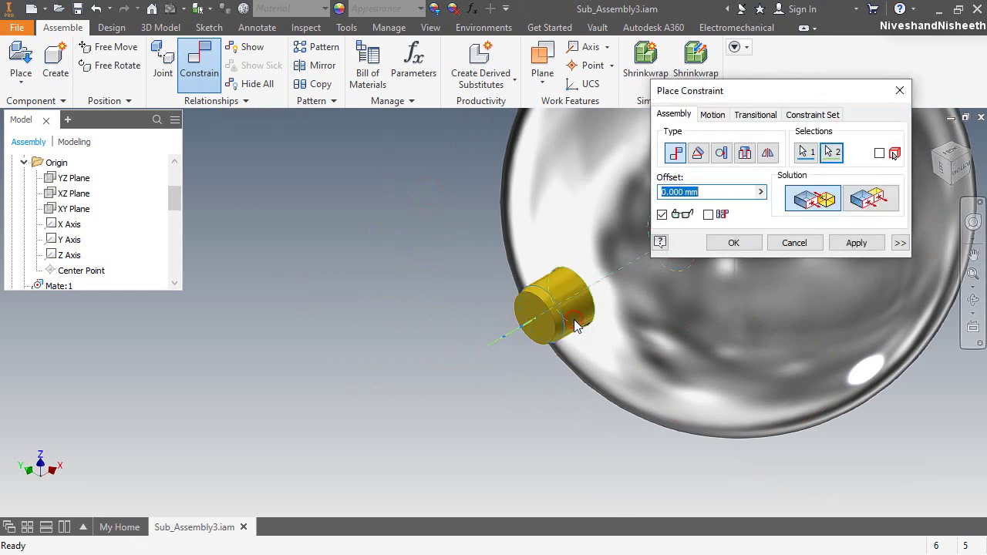
{"action": "left_click", "coordinate": [864, 245]}
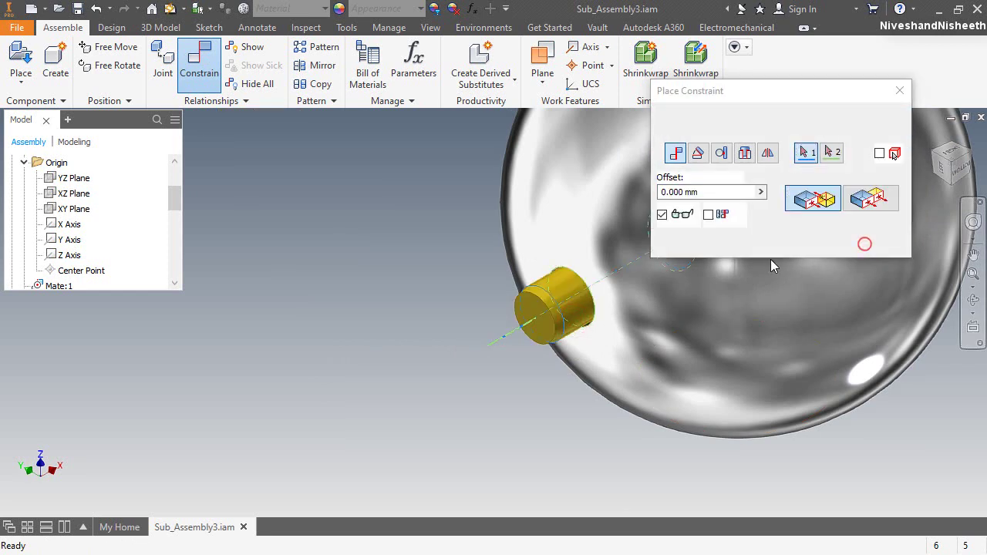
Step: Mate the second pin's outer end edge to the rim of the lower ball's side hole with 0 mm offset
{"action": "left_click", "coordinate": [583, 315]}
{"action": "left_click", "coordinate": [565, 324]}
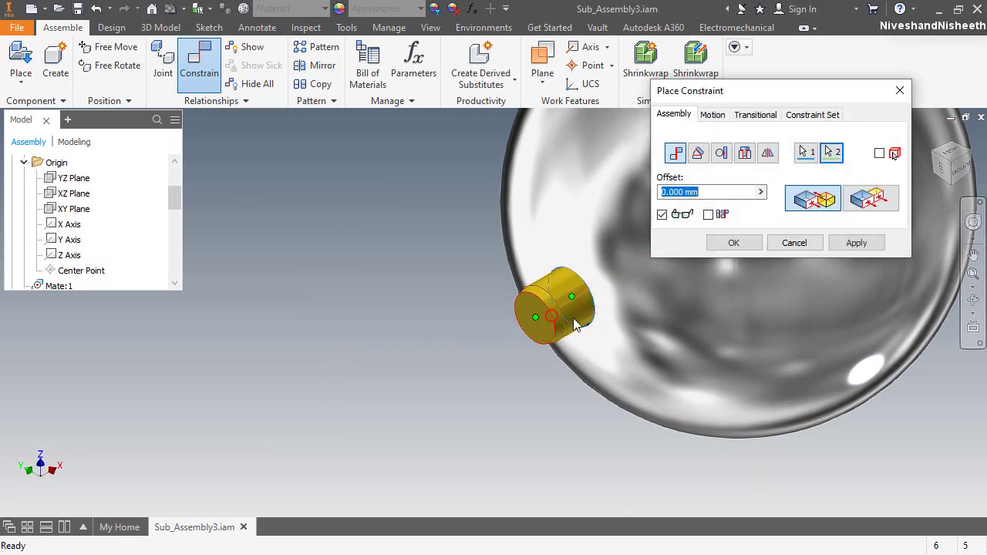
{"action": "left_click", "coordinate": [733, 244]}
{"action": "scroll", "coordinate": [471, 386], "scroll_direction": "down", "scroll_amount": 4}
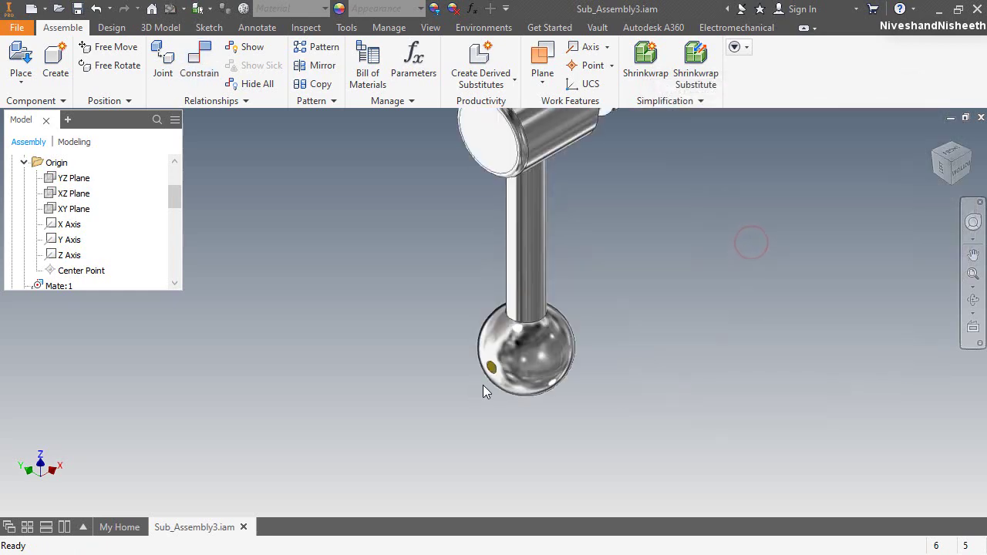
Step: Slide the lower ball up the rod and mate its lower bore edge to the rod's bottom end edge with 0 mm offset
{"action": "left_click_drag", "start_coordinate": [546, 384], "coordinate": [539, 329]}
{"action": "key", "text": "c"}
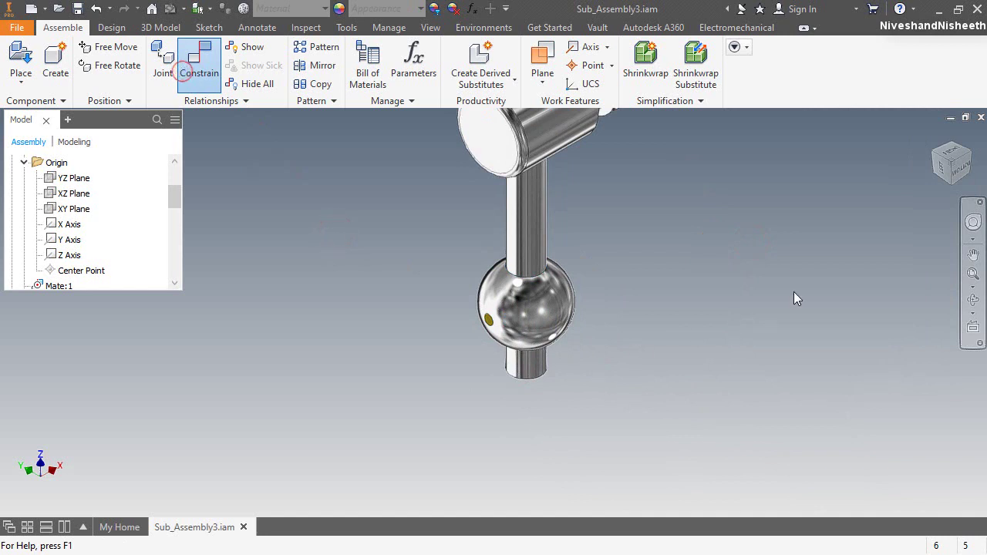
{"action": "left_click", "coordinate": [973, 299]}
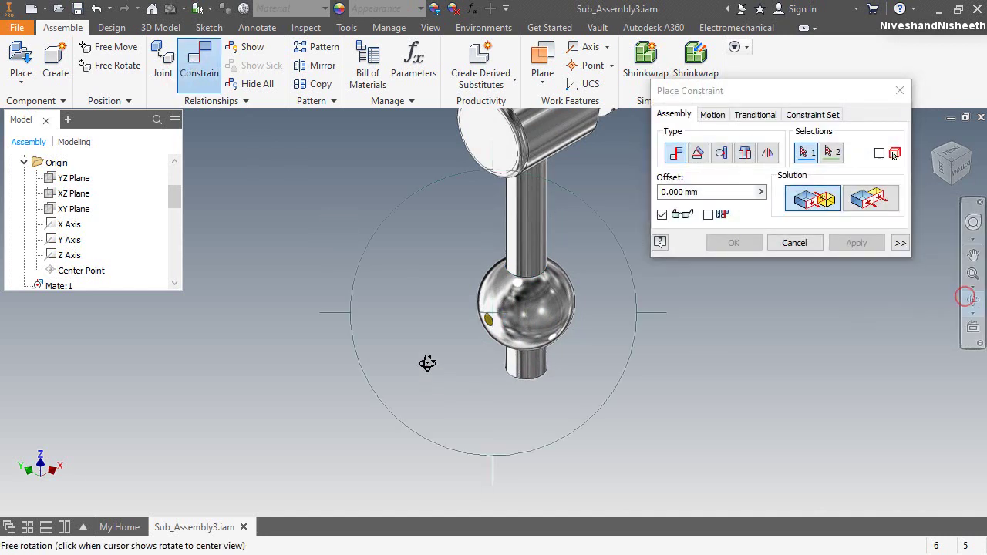
{"action": "left_click_drag", "start_coordinate": [428, 363], "coordinate": [506, 273]}
{"action": "right_click", "coordinate": [521, 281]}
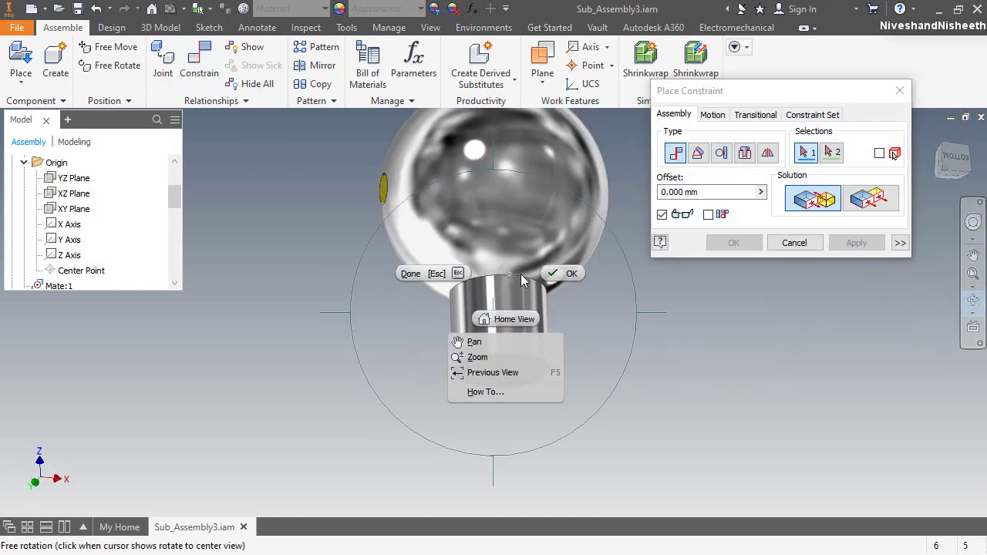
{"action": "left_click", "coordinate": [569, 274]}
{"action": "left_click", "coordinate": [542, 282]}
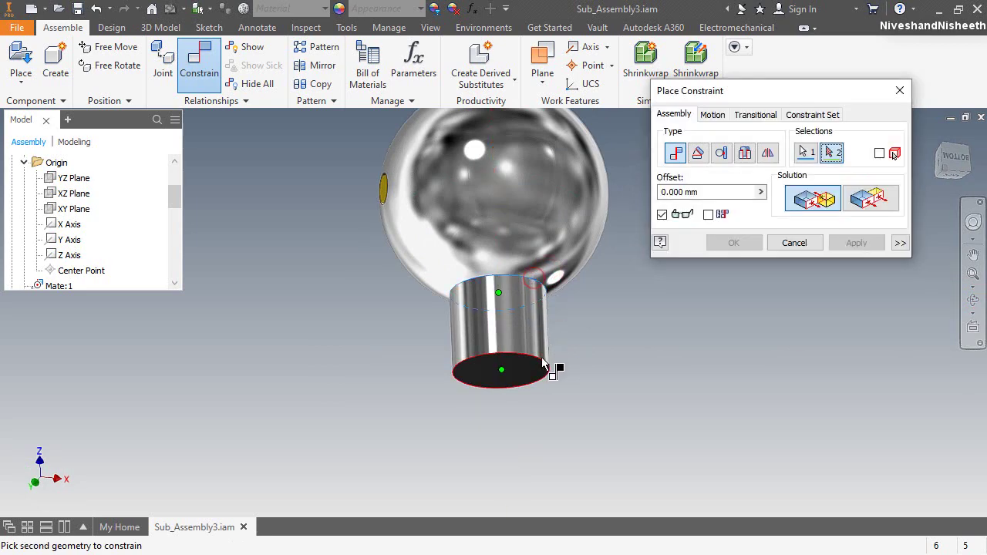
{"action": "left_click", "coordinate": [544, 364]}
{"action": "left_click", "coordinate": [733, 243]}
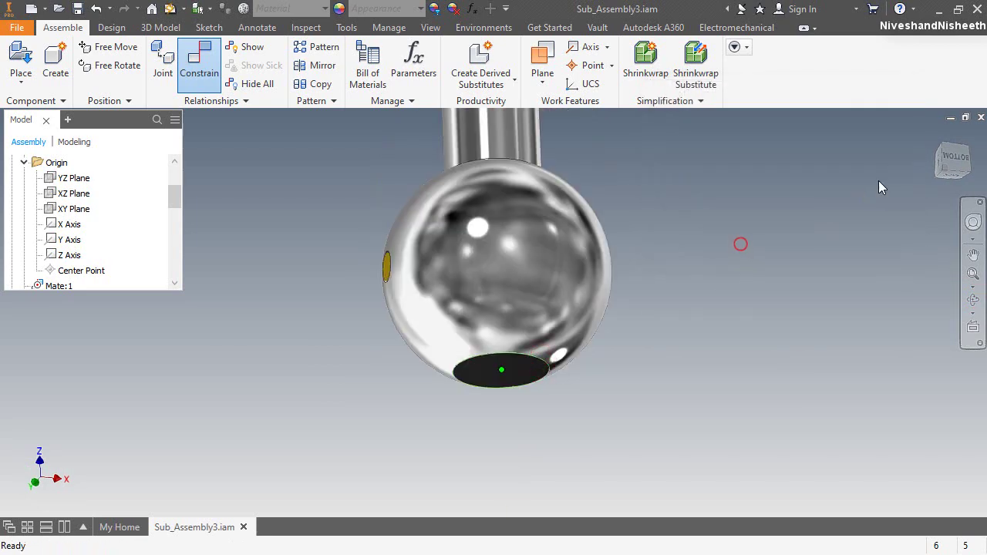
{"action": "left_click", "coordinate": [933, 134]}
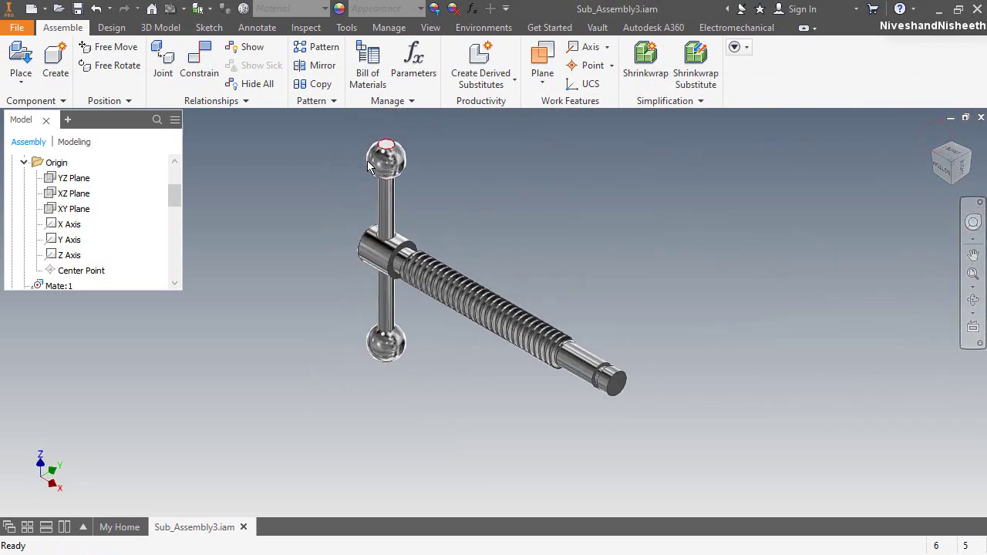
Step: Try to move the lower handle ball along the rod to check that it is fully constrained
{"action": "left_click", "coordinate": [380, 351]}
{"action": "left_click_drag", "start_coordinate": [377, 357], "coordinate": [393, 236]}
{"action": "left_click", "coordinate": [733, 257]}
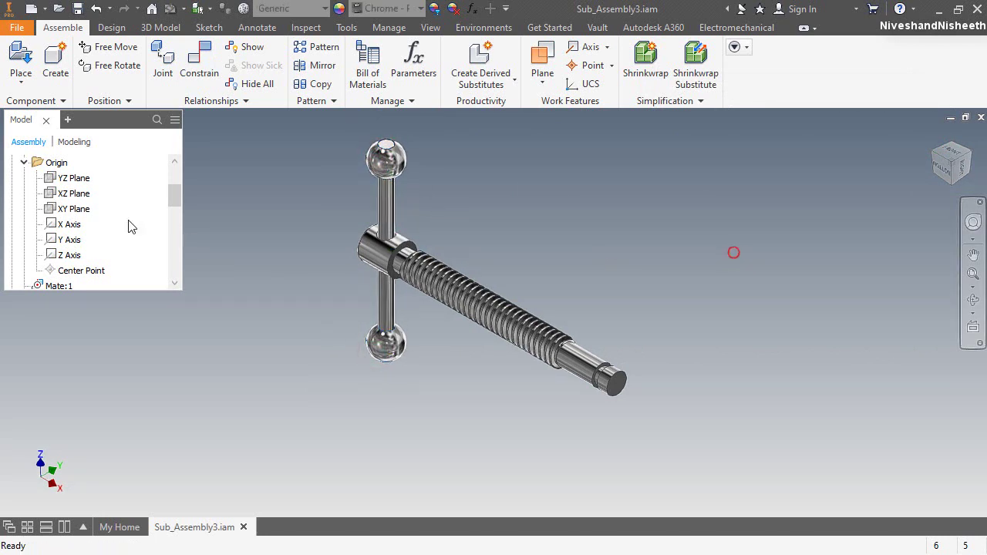
Step: Collapse all expanded components and folders in the assembly's model browser
{"action": "right_click", "coordinate": [135, 171]}
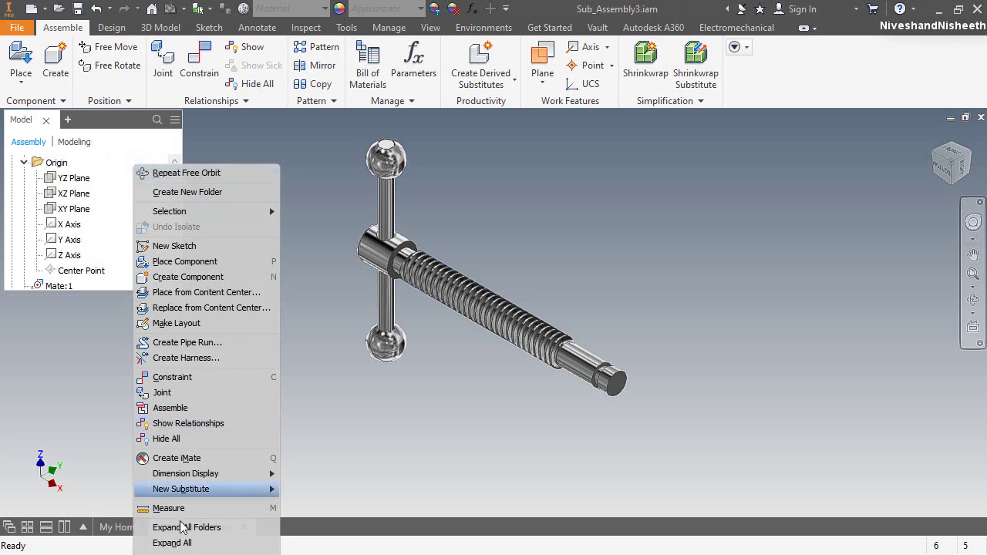
{"action": "left_click", "coordinate": [188, 550]}
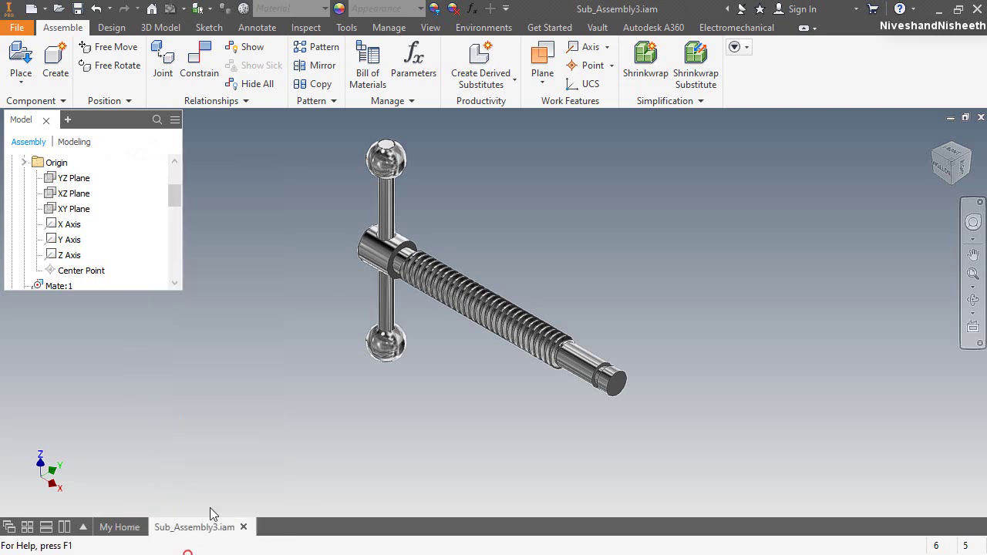
{"action": "left_click", "coordinate": [277, 286]}
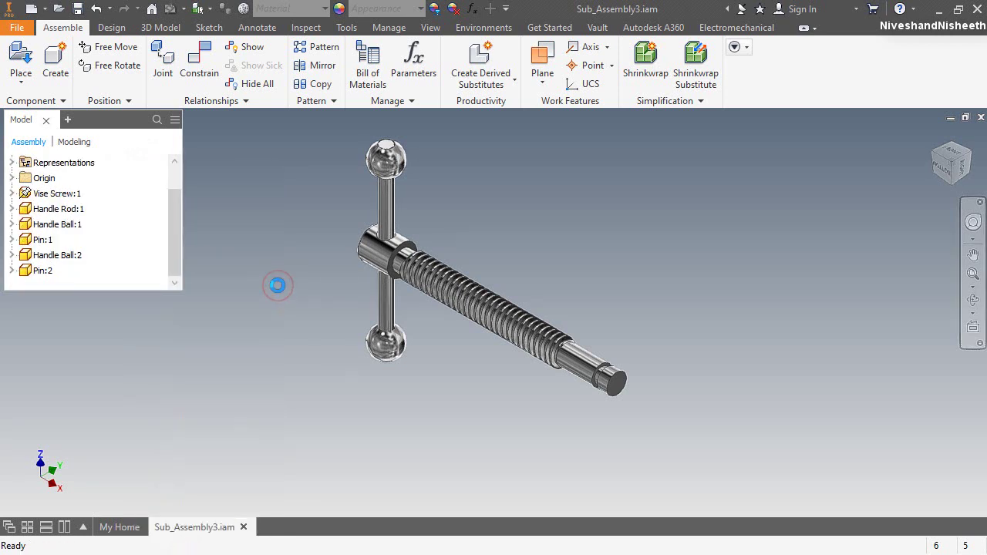
Step: Place one instance of Special Key.ipt in open space near the free end of the vise screw
{"action": "left_click", "coordinate": [601, 275]}
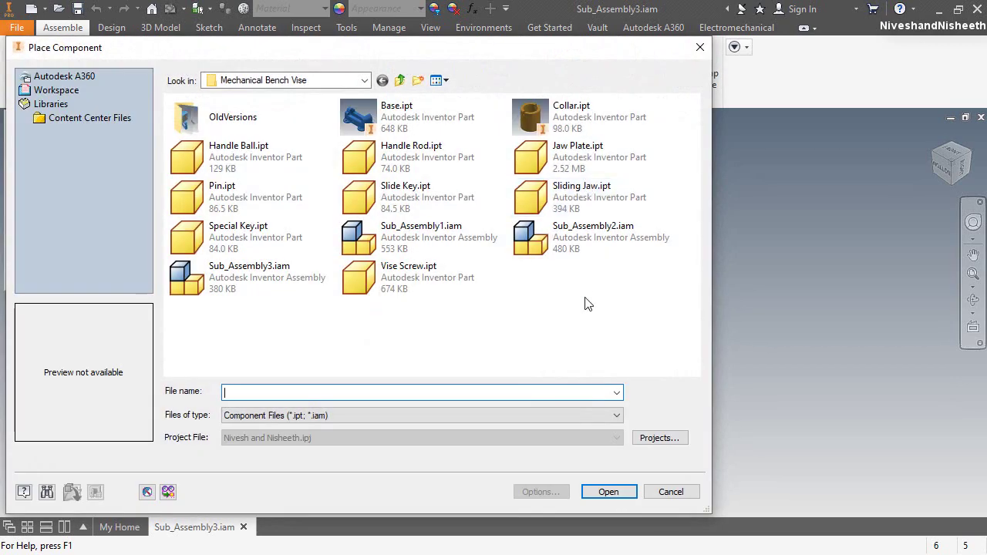
{"action": "left_click", "coordinate": [242, 235]}
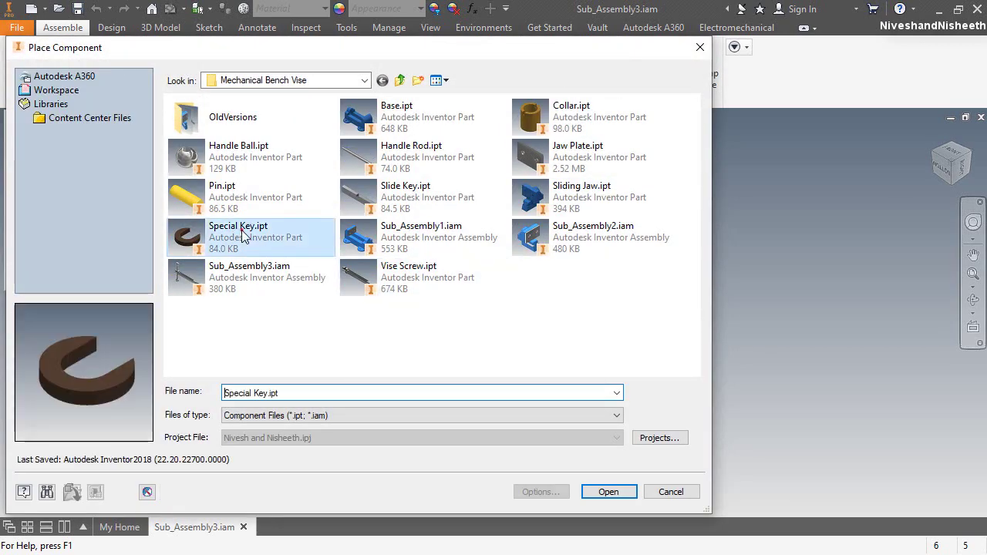
{"action": "double_click", "coordinate": [242, 234]}
{"action": "scroll", "coordinate": [687, 264], "scroll_direction": "up", "scroll_amount": 5}
{"action": "left_click", "coordinate": [662, 300]}
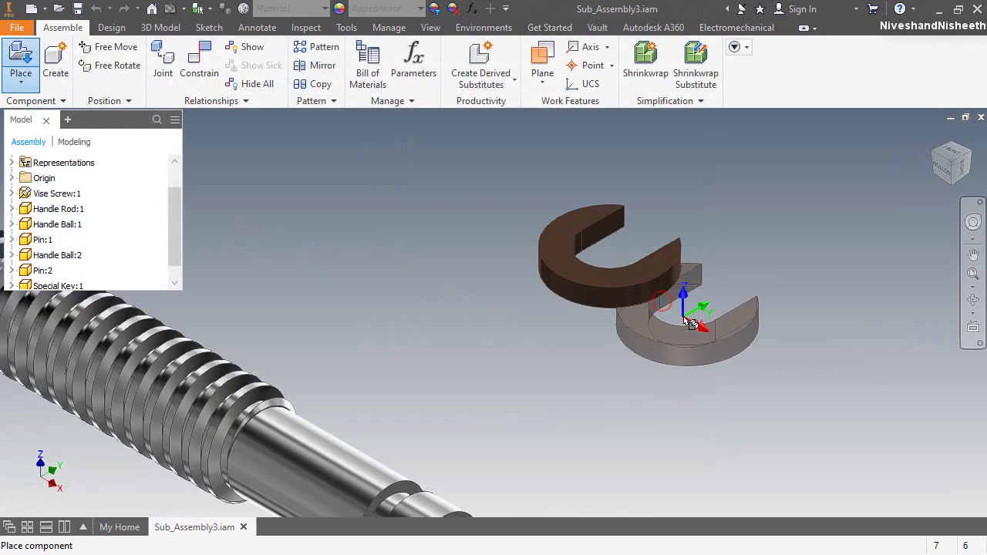
{"action": "right_click", "coordinate": [780, 192]}
{"action": "left_click", "coordinate": [851, 196]}
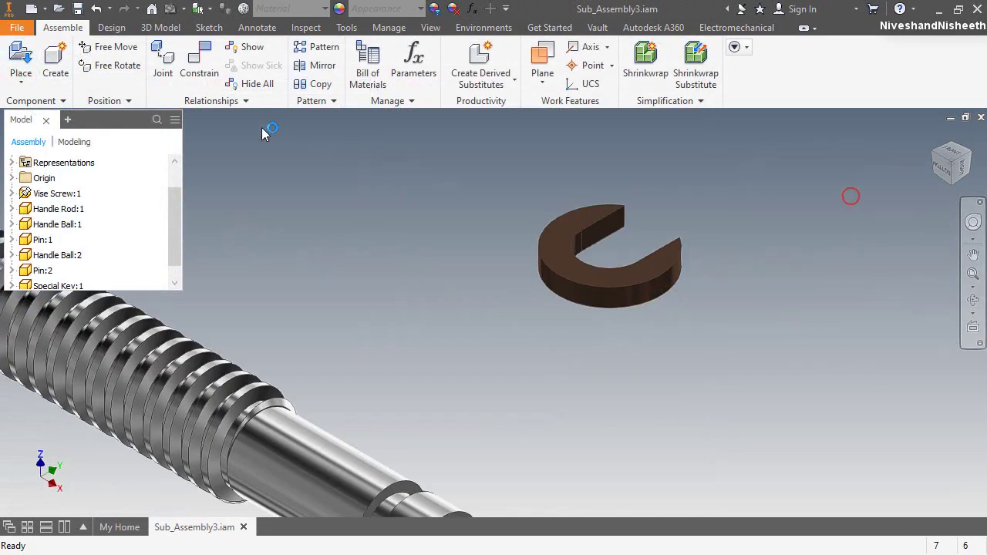
Step: Mate the axis of the special key's inner arc to the axis of the vise screw's plain end shaft with 0 mm offset
{"action": "left_click", "coordinate": [199, 66]}
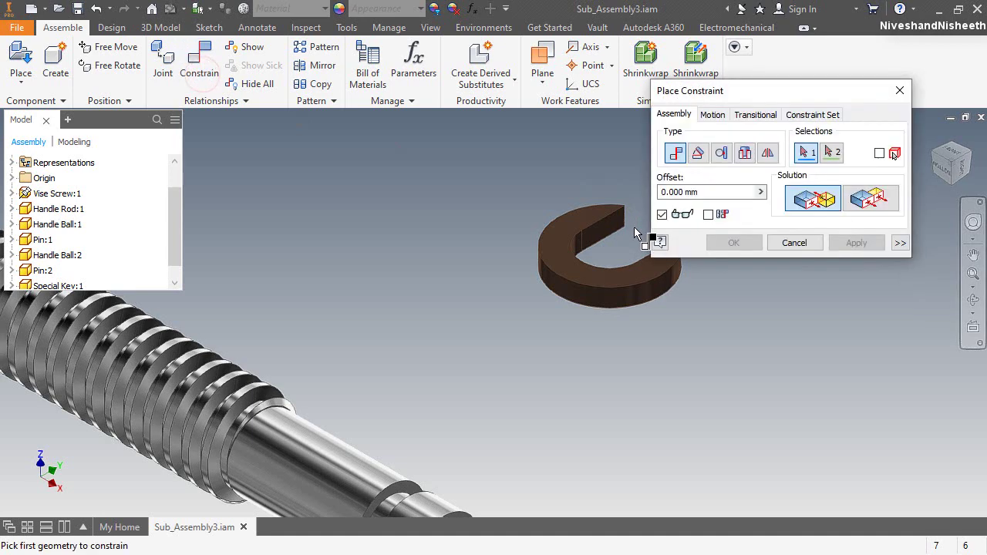
{"action": "scroll", "coordinate": [579, 265], "scroll_direction": "up", "scroll_amount": 5}
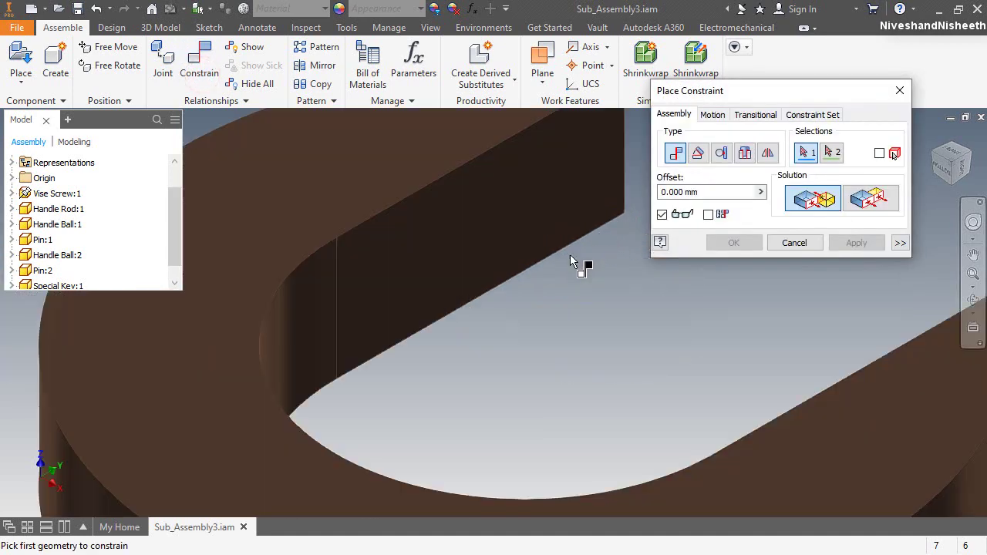
{"action": "left_click", "coordinate": [308, 374]}
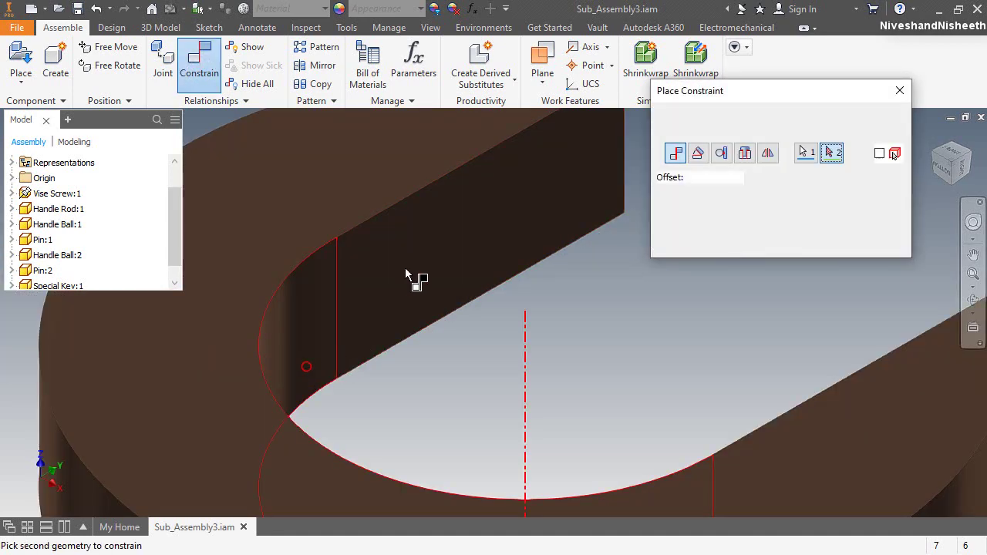
{"action": "scroll", "coordinate": [407, 278], "scroll_direction": "down", "scroll_amount": 5}
{"action": "left_click", "coordinate": [301, 388]}
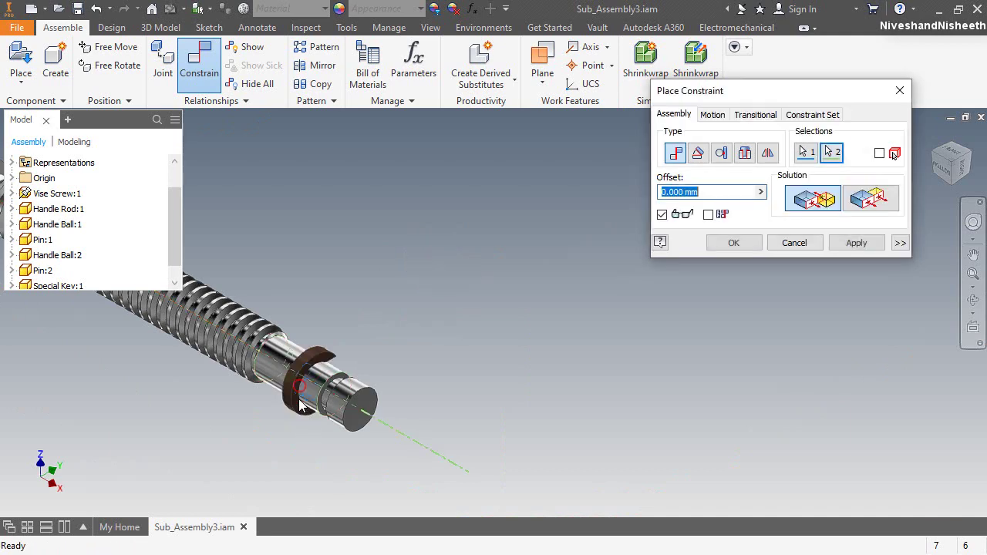
{"action": "left_click", "coordinate": [857, 243]}
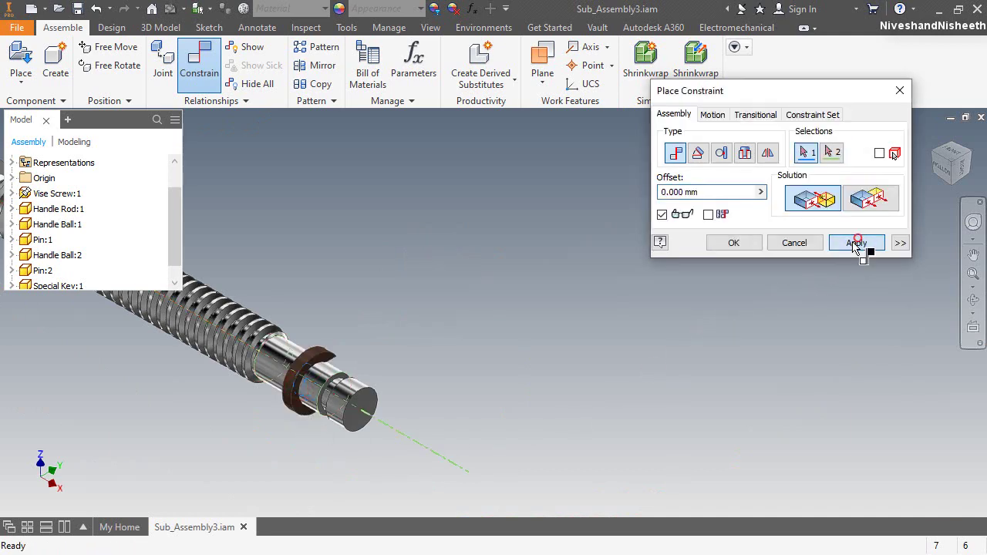
Step: Mate the special key's YZ plane to the vise screw's XZ plane with 0 mm offset
{"action": "left_click", "coordinate": [933, 152]}
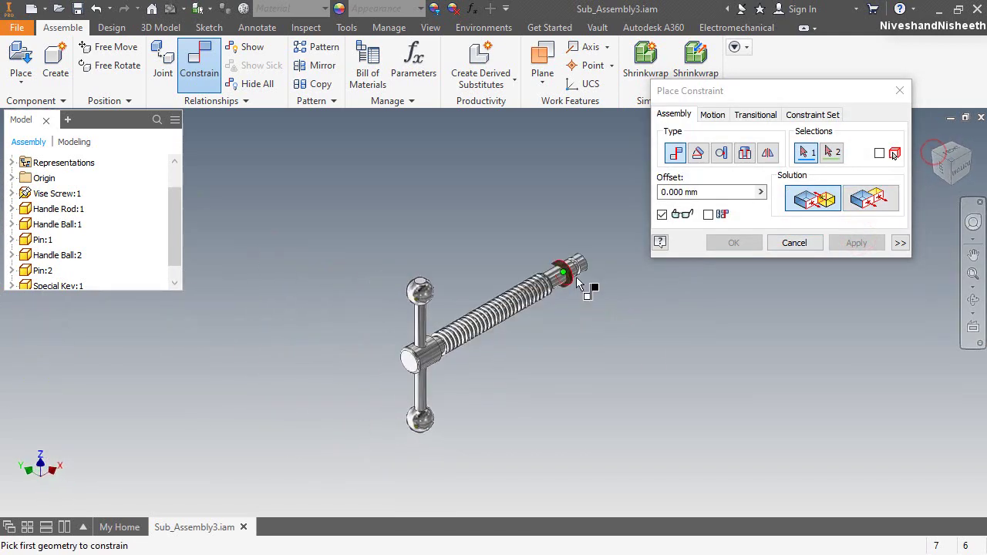
{"action": "scroll", "coordinate": [131, 255], "scroll_direction": "down", "scroll_amount": 1}
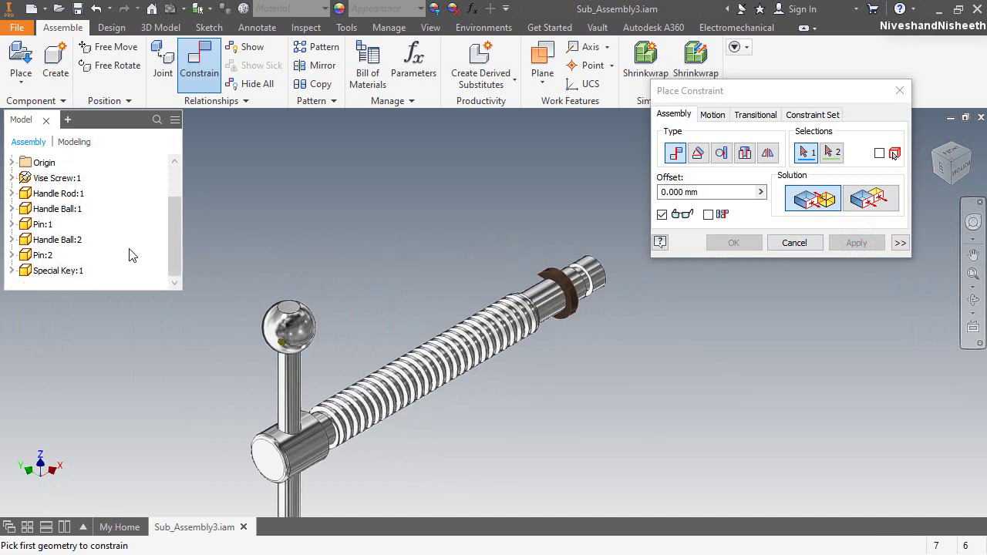
{"action": "left_click", "coordinate": [11, 271]}
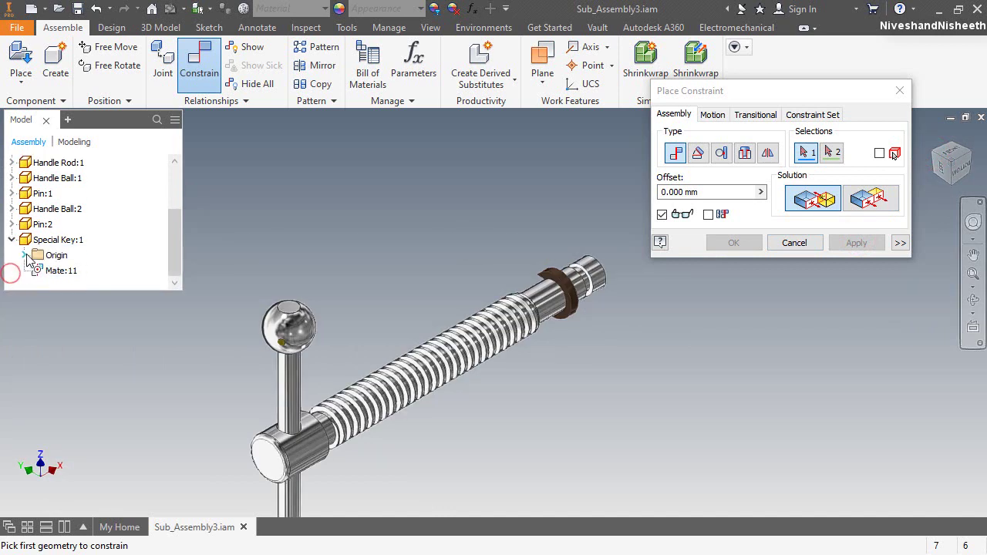
{"action": "left_click", "coordinate": [24, 254]}
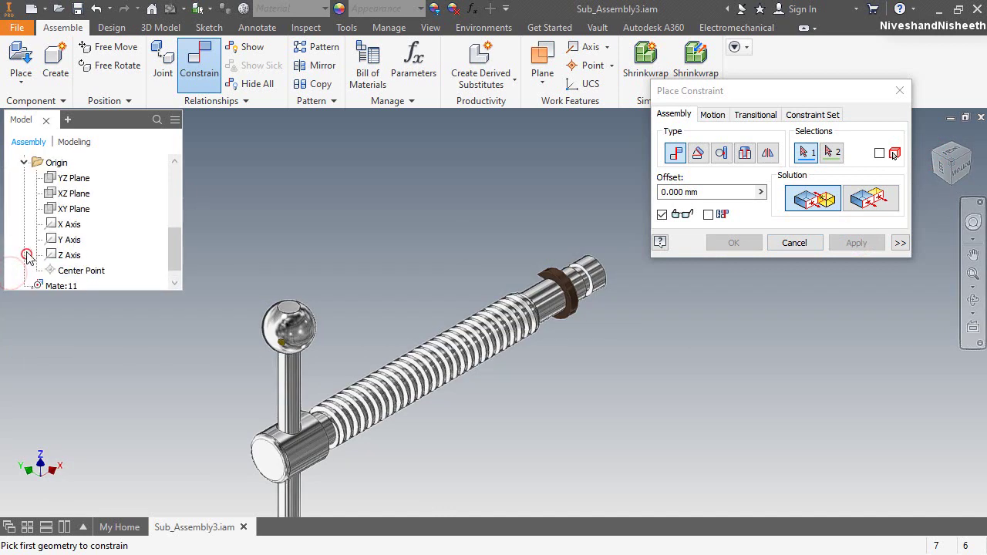
{"action": "left_click", "coordinate": [71, 178]}
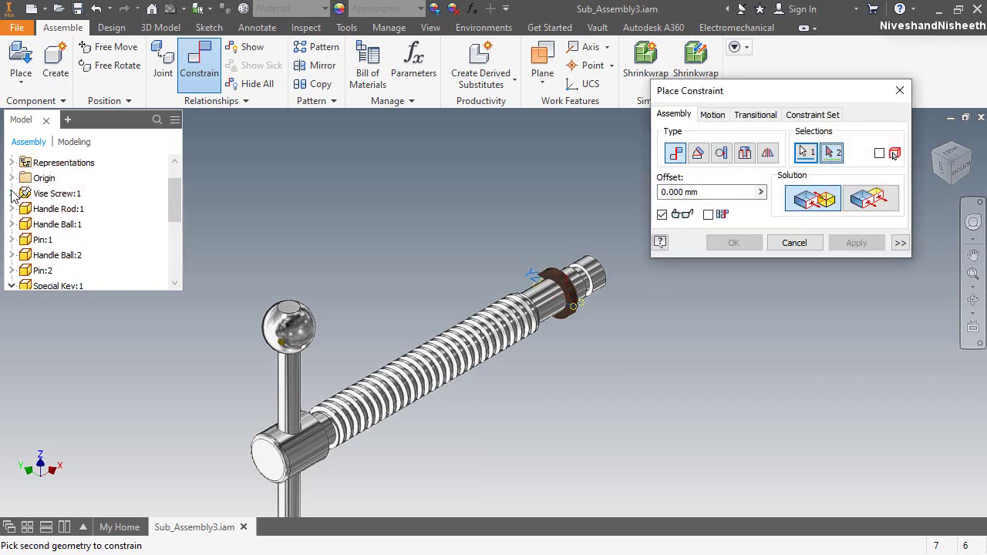
{"action": "left_click", "coordinate": [12, 194]}
{"action": "left_click", "coordinate": [24, 208]}
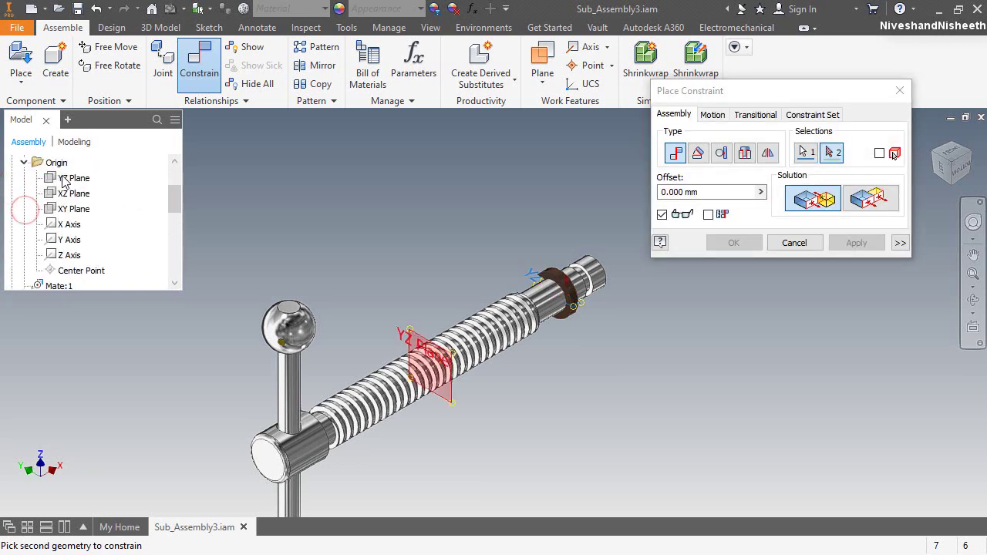
{"action": "left_click", "coordinate": [71, 194]}
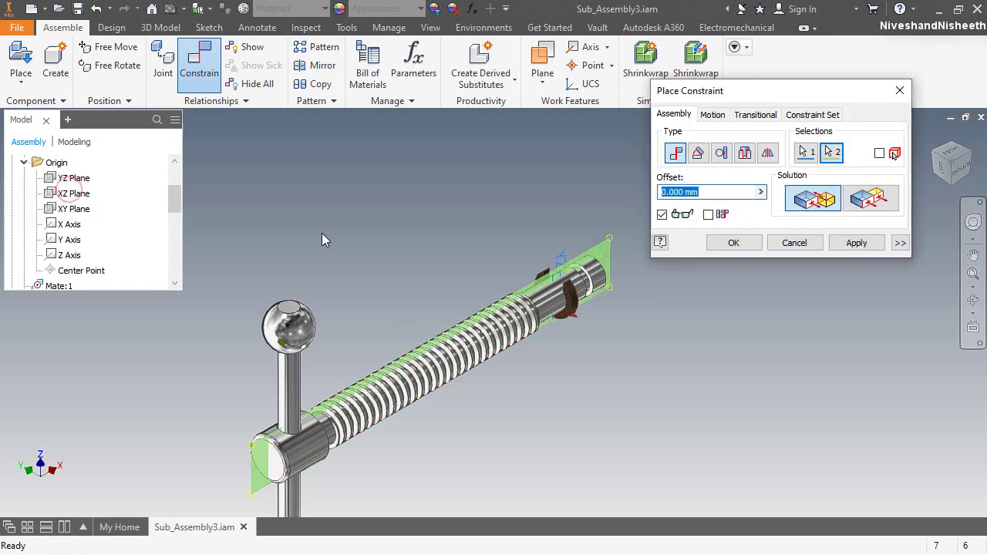
{"action": "left_click", "coordinate": [733, 243]}
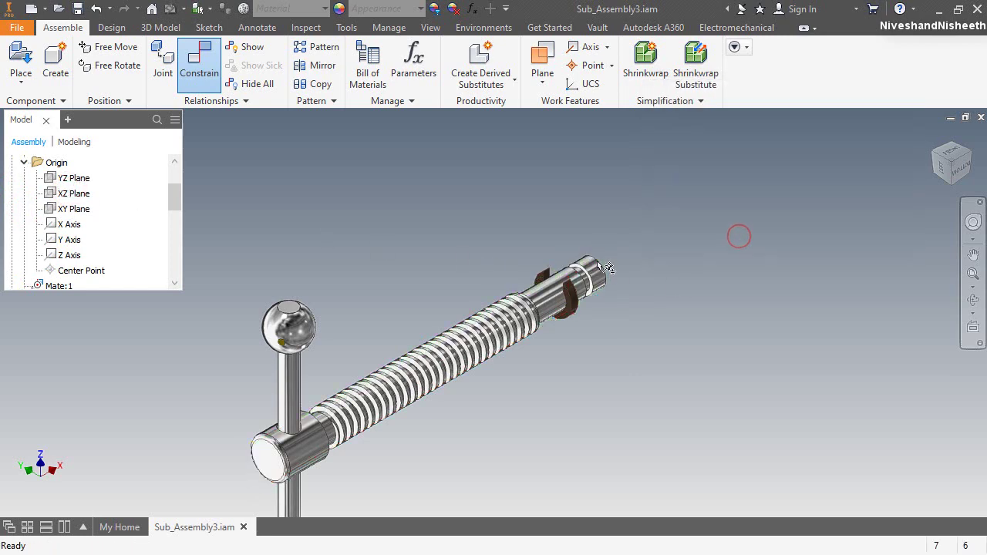
Step: Slide the special key off the screw's end and mate its screw-facing flat face to the end groove's shoulder face with 0 mm offset
{"action": "scroll", "coordinate": [570, 319], "scroll_direction": "up", "scroll_amount": 3}
{"action": "left_click_drag", "start_coordinate": [552, 340], "coordinate": [677, 255]}
{"action": "left_click", "coordinate": [747, 353]}
{"action": "left_click", "coordinate": [370, 188]}
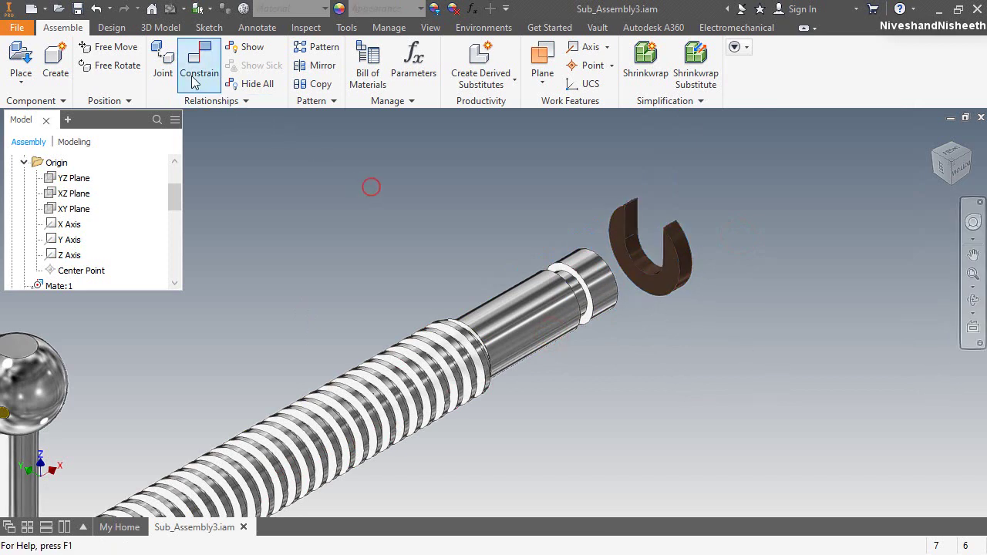
{"action": "left_click", "coordinate": [194, 69]}
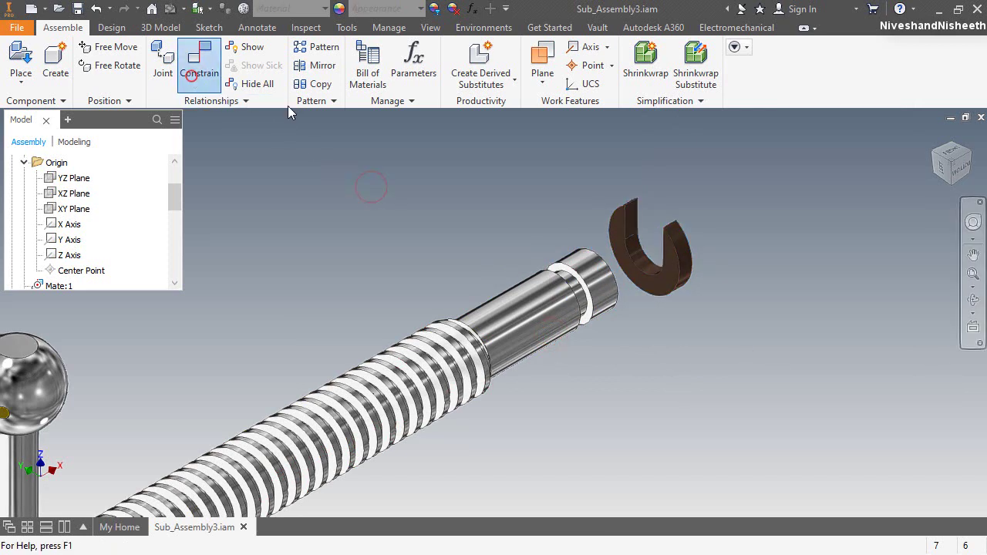
{"action": "left_click", "coordinate": [632, 229]}
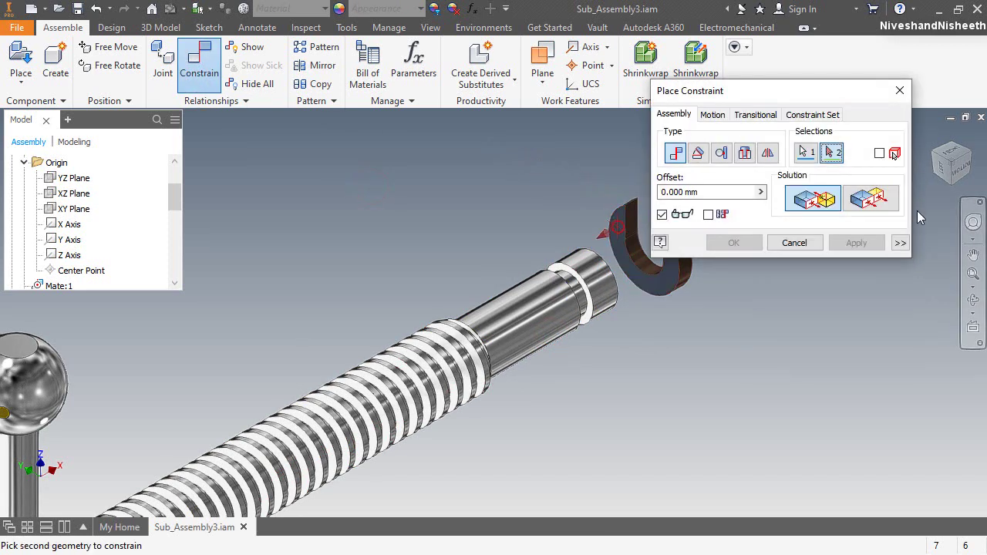
{"action": "left_click", "coordinate": [963, 161]}
{"action": "scroll", "coordinate": [585, 326], "scroll_direction": "up", "scroll_amount": 6}
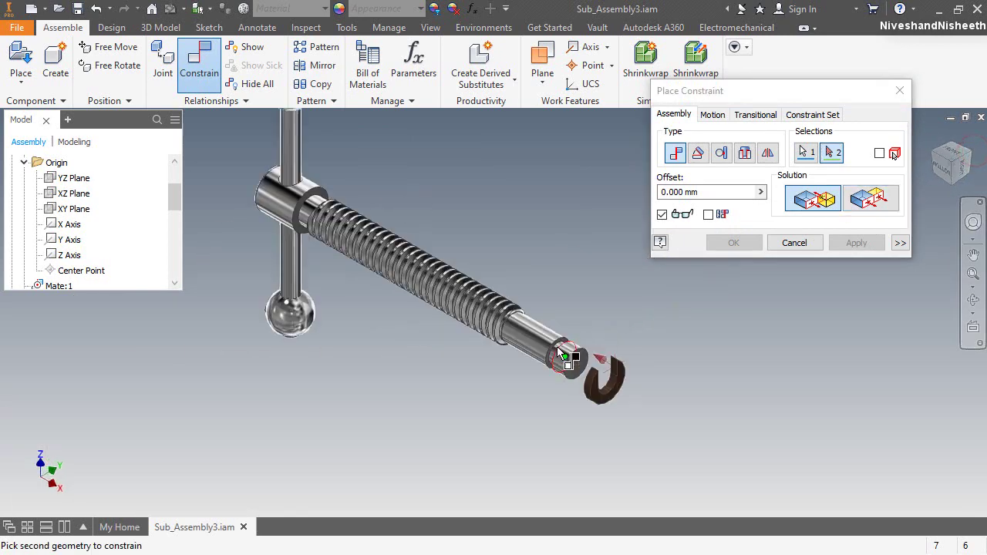
{"action": "left_click", "coordinate": [586, 326]}
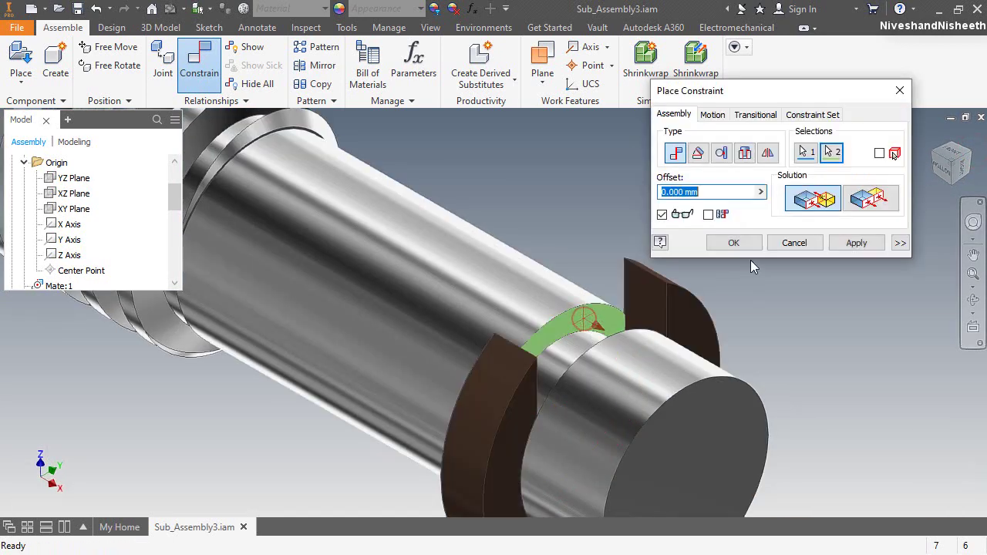
{"action": "left_click", "coordinate": [748, 244]}
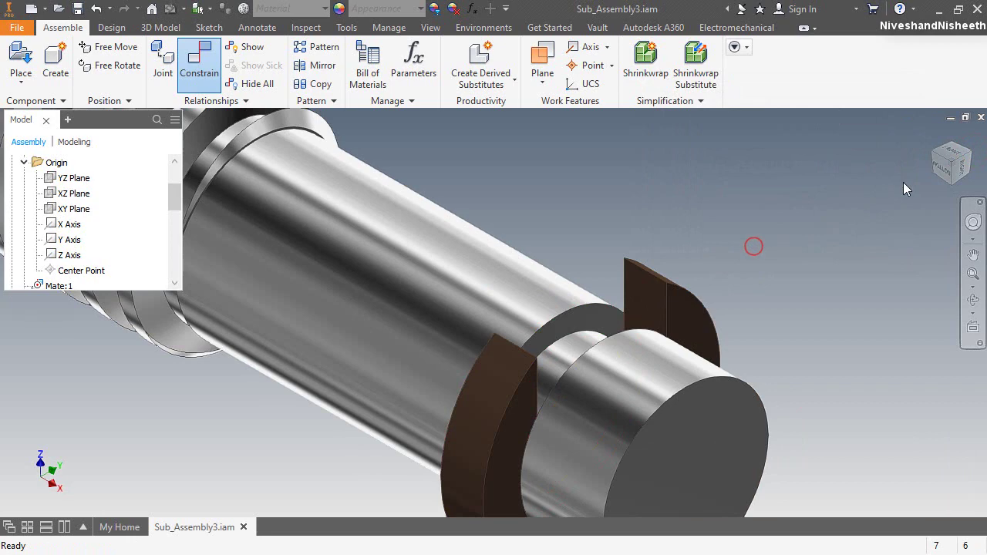
Step: Examine the special key's fit in the screw's end groove and try to move the key to check that it is constrained
{"action": "left_click", "coordinate": [947, 170]}
{"action": "scroll", "coordinate": [608, 312], "scroll_direction": "up", "scroll_amount": 8}
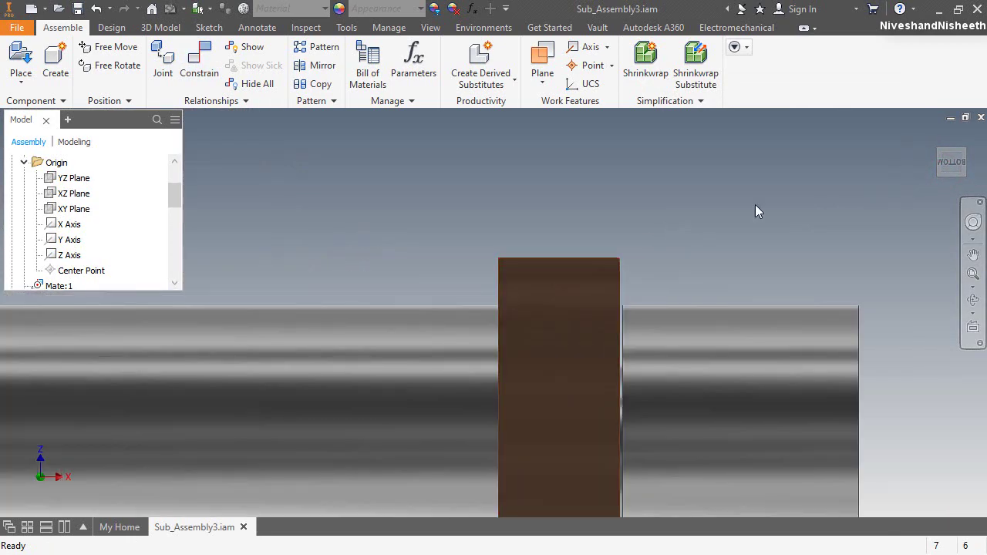
{"action": "mouse_move", "coordinate": [929, 158]}
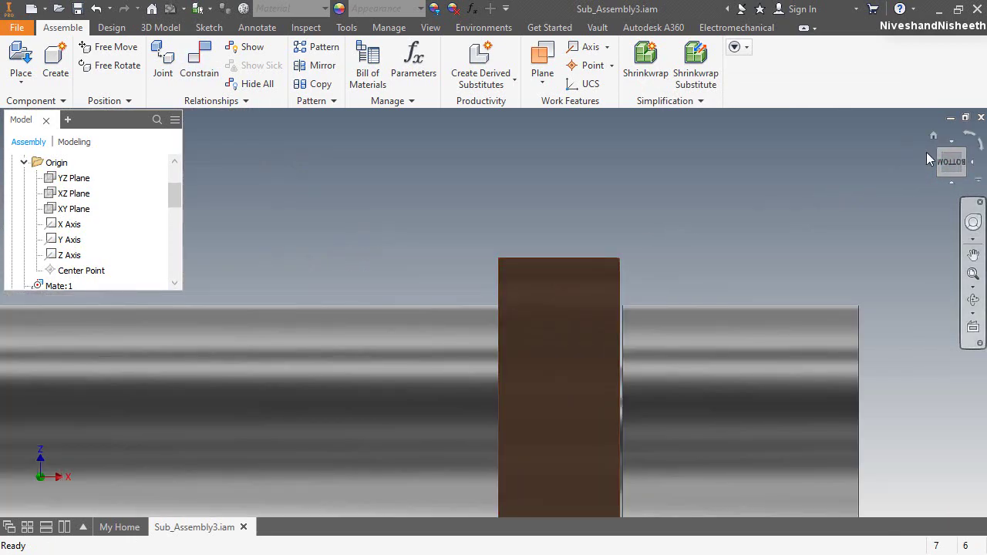
{"action": "left_click", "coordinate": [933, 137]}
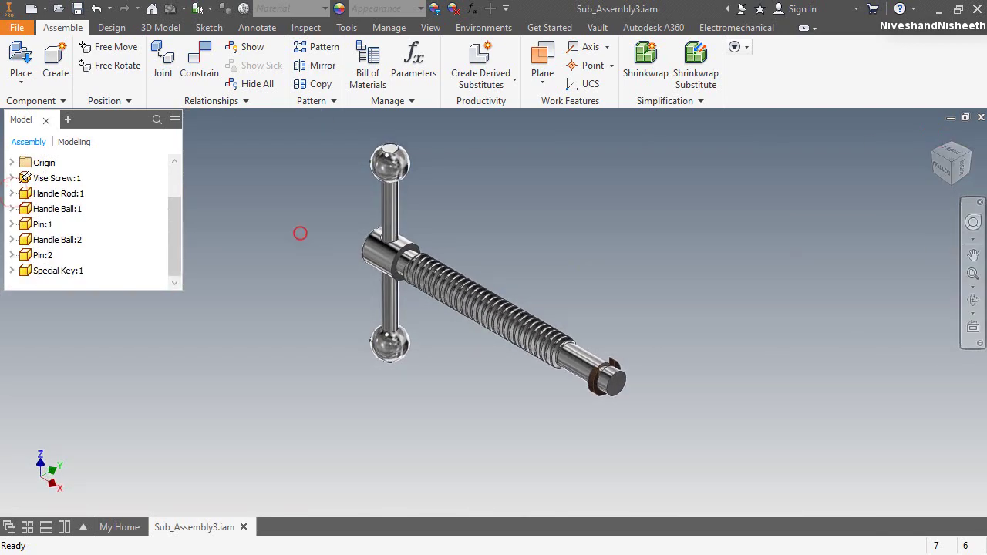
{"action": "key", "text": "F5"}
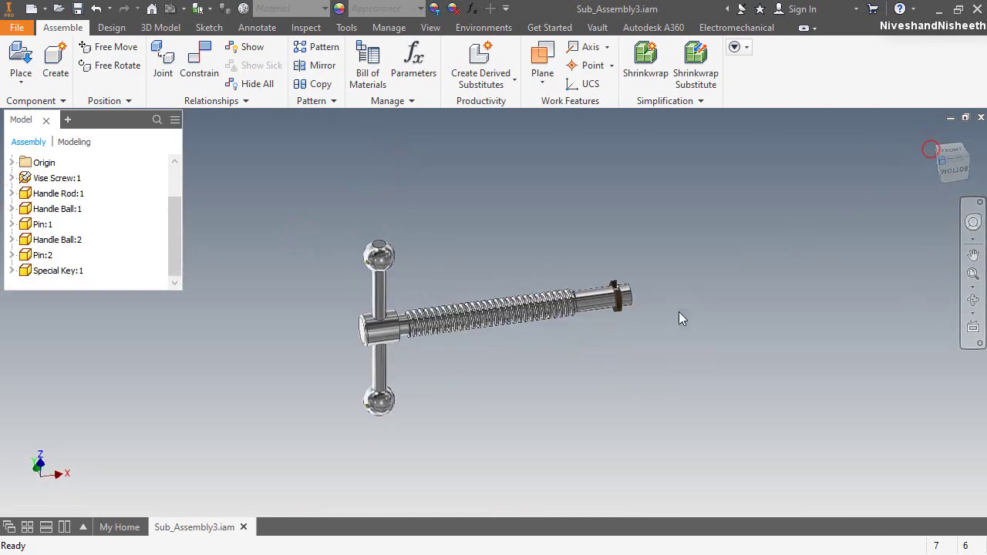
{"action": "left_click_drag", "start_coordinate": [565, 299], "coordinate": [733, 201]}
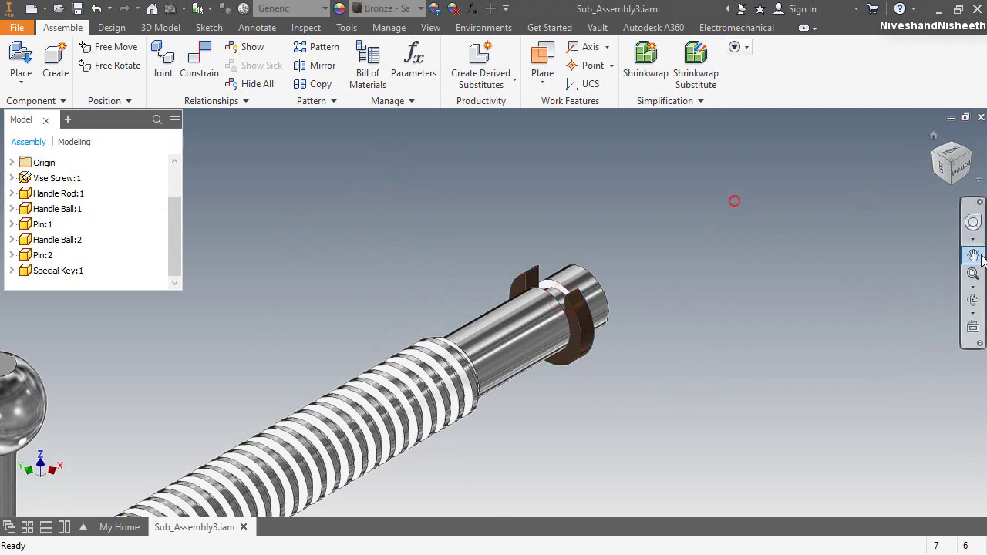
{"action": "key", "text": "F6"}
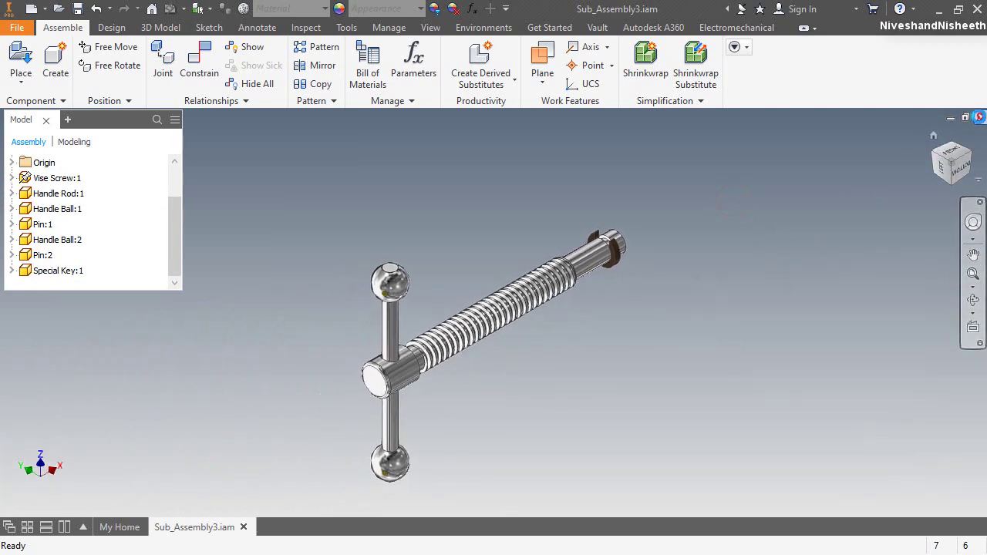
Step: Close Sub_Assembly3.iam and create a new assembly from the metric Standard (mm).iam template
{"action": "left_click", "coordinate": [981, 118]}
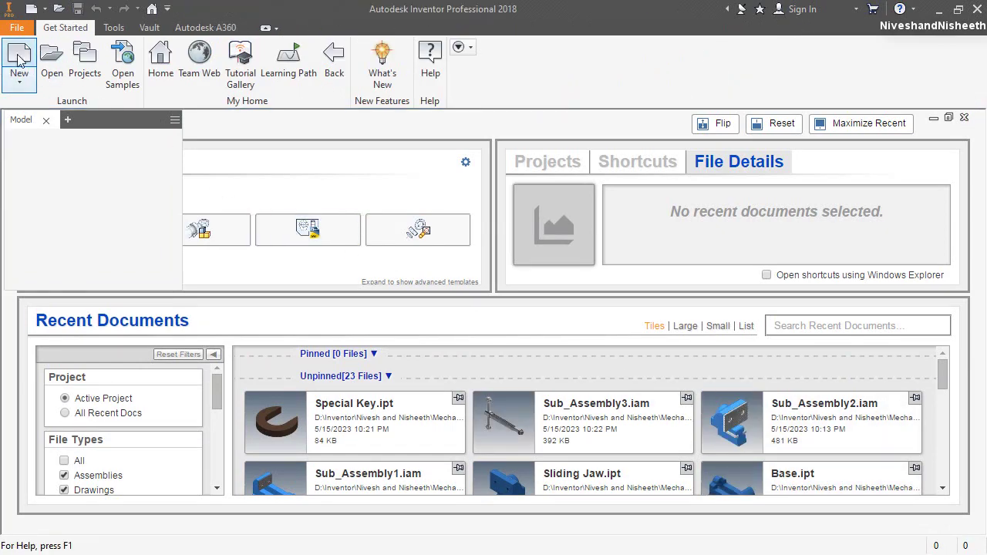
{"action": "left_click", "coordinate": [19, 58]}
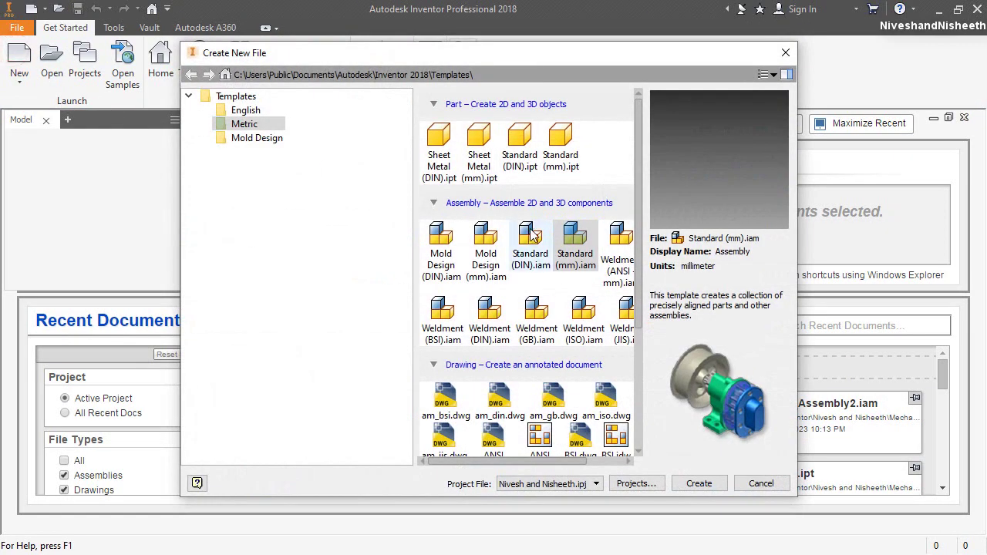
{"action": "double_click", "coordinate": [576, 241]}
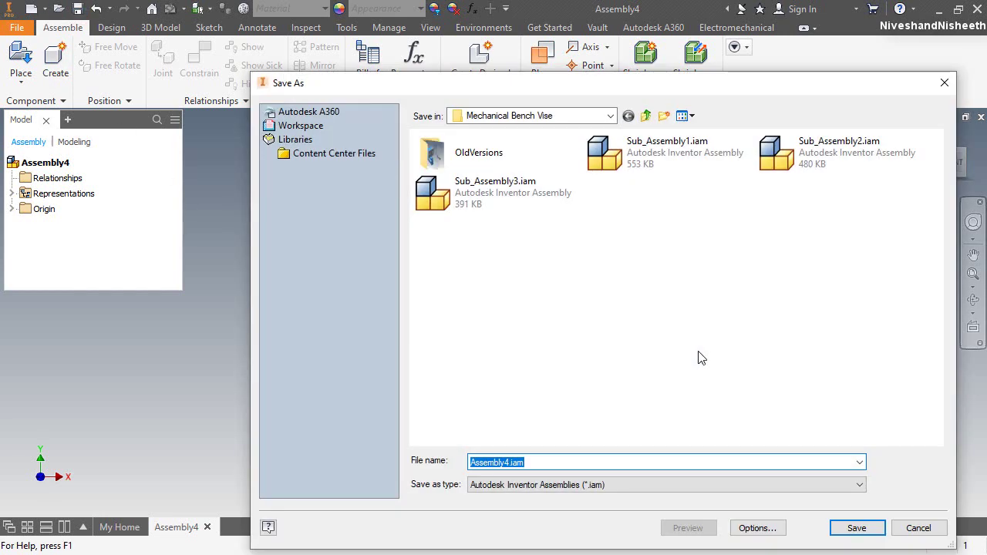
Step: Save the new assembly as "Mechanical Bench Vise Animation through Dynamic Simulation.iam" in the Mechanical Bench Vise folder
{"action": "key", "text": "End"}
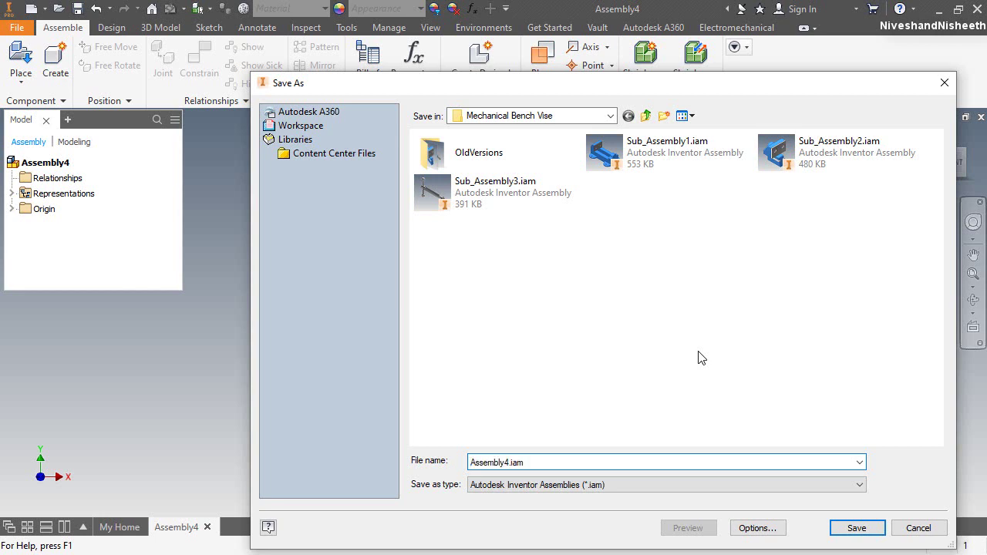
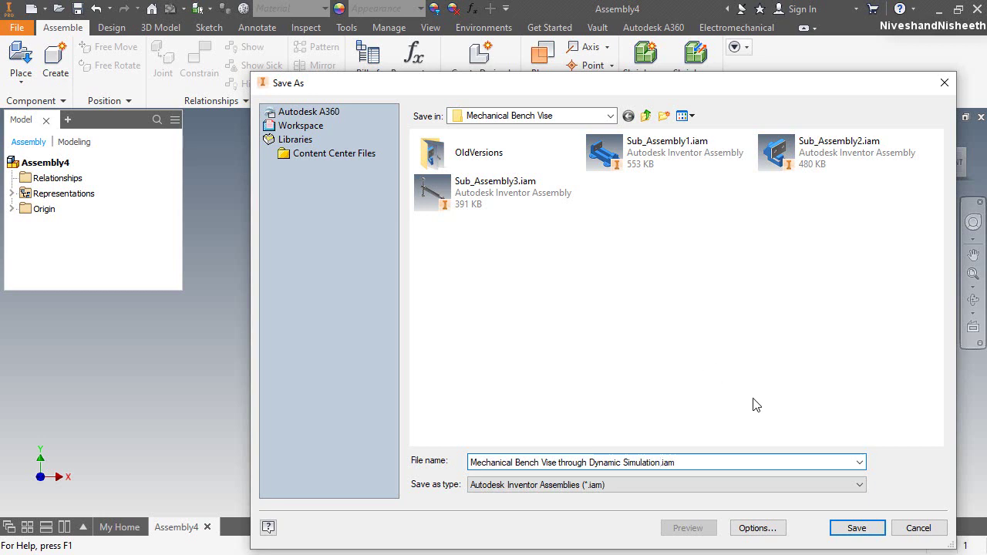
{"action": "left_click", "coordinate": [556, 462]}
{"action": "type", "text": "Animation"}
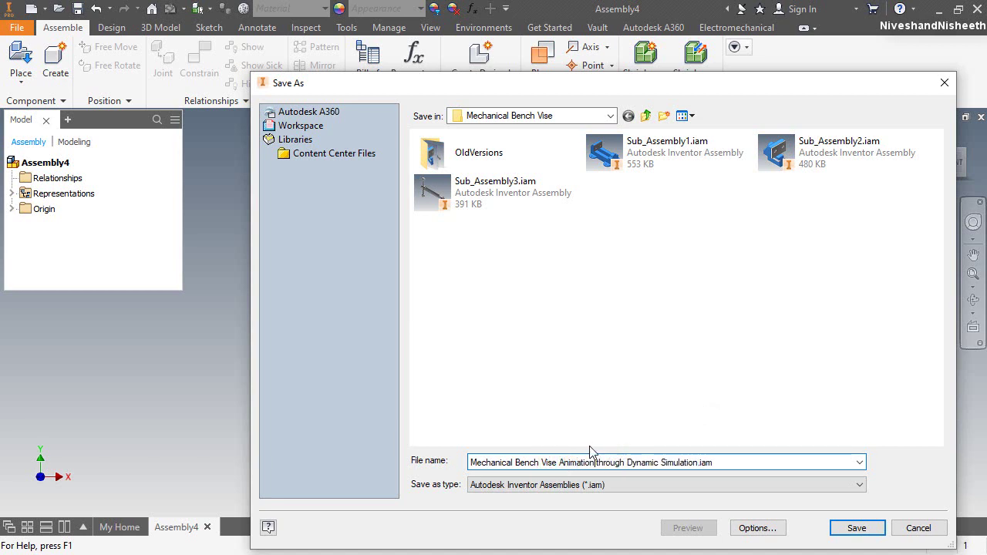
{"action": "left_click", "coordinate": [857, 531]}
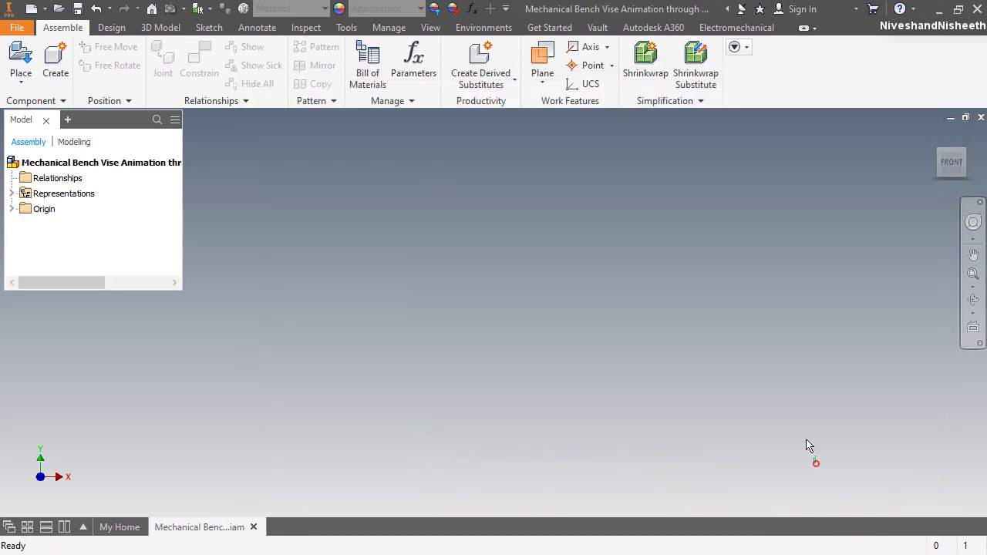
Step: Place one instance of Sub_Assembly1.iam grounded at the assembly's origin
{"action": "right_click", "coordinate": [663, 269]}
{"action": "left_click", "coordinate": [655, 217]}
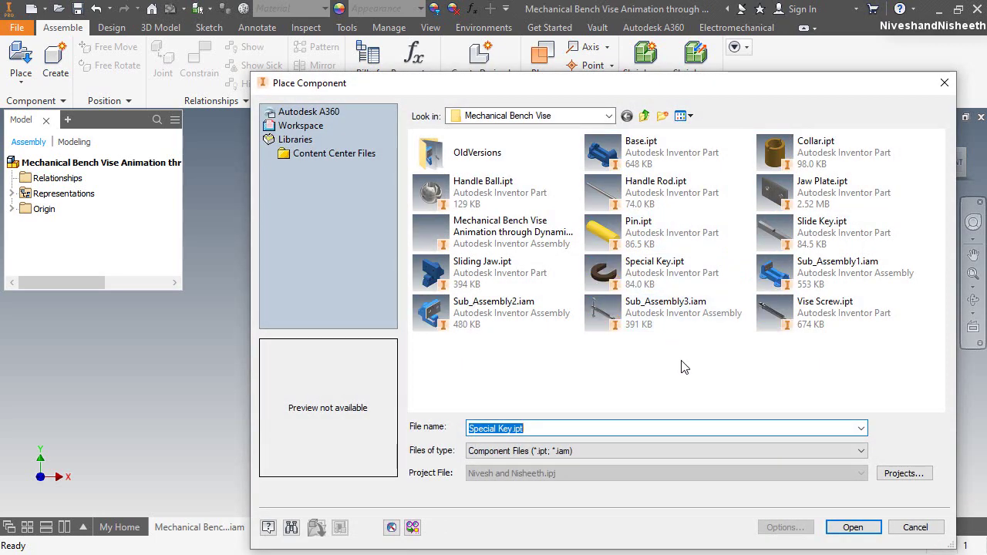
{"action": "double_click", "coordinate": [775, 271]}
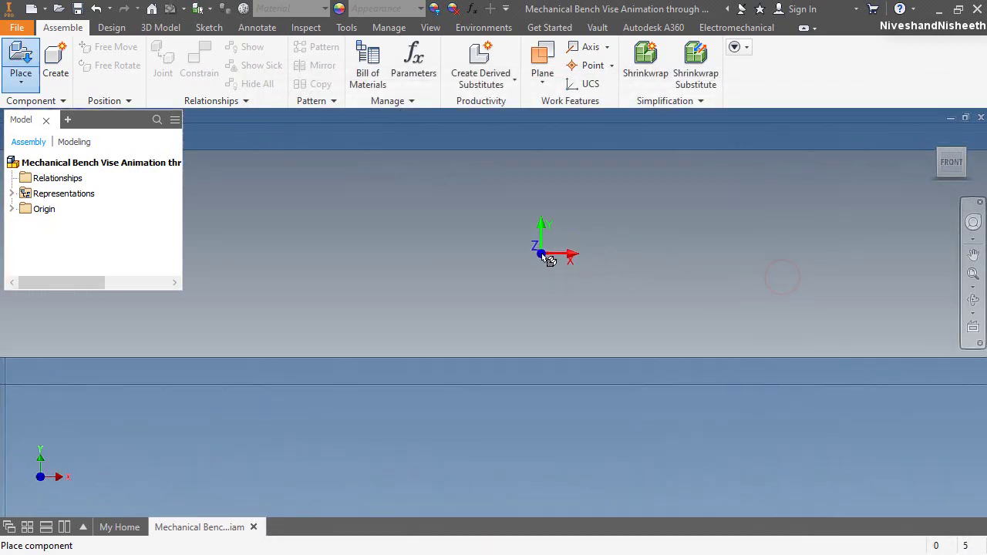
{"action": "right_click", "coordinate": [542, 253]}
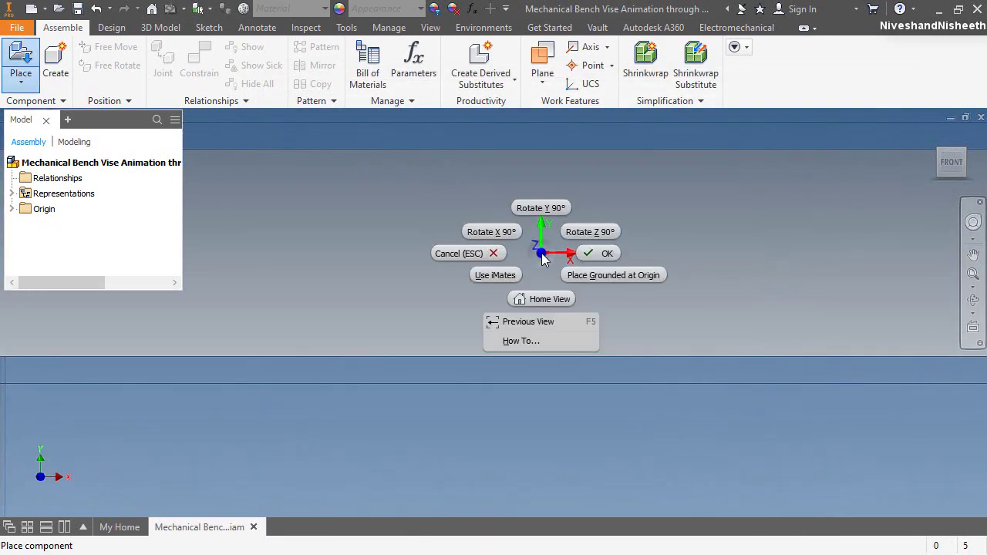
{"action": "left_click", "coordinate": [586, 276]}
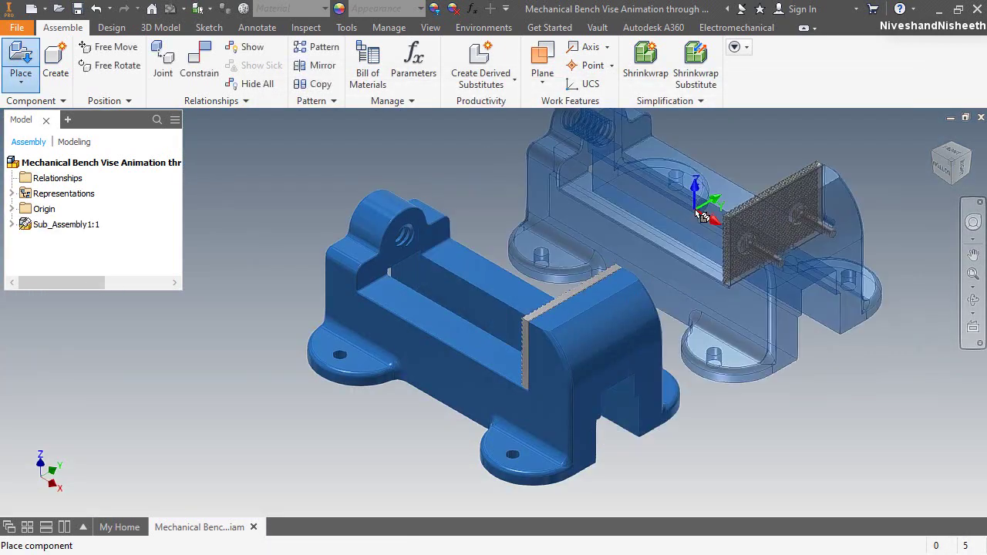
{"action": "right_click", "coordinate": [694, 209]}
{"action": "left_click", "coordinate": [746, 209]}
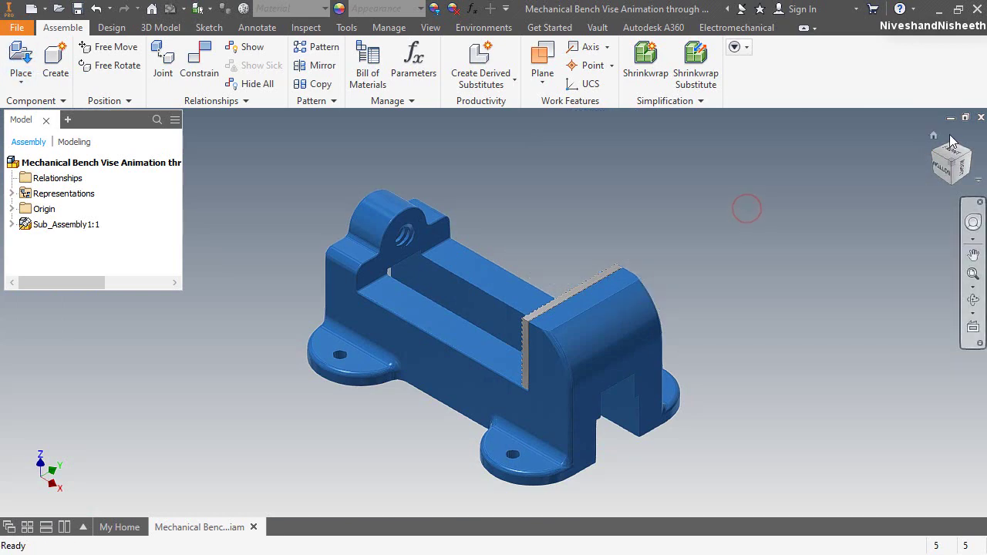
Step: Set an isometric view showing the threaded boss and the jaw plate's toothed face as the home view, using Fit to View
{"action": "left_click", "coordinate": [931, 158]}
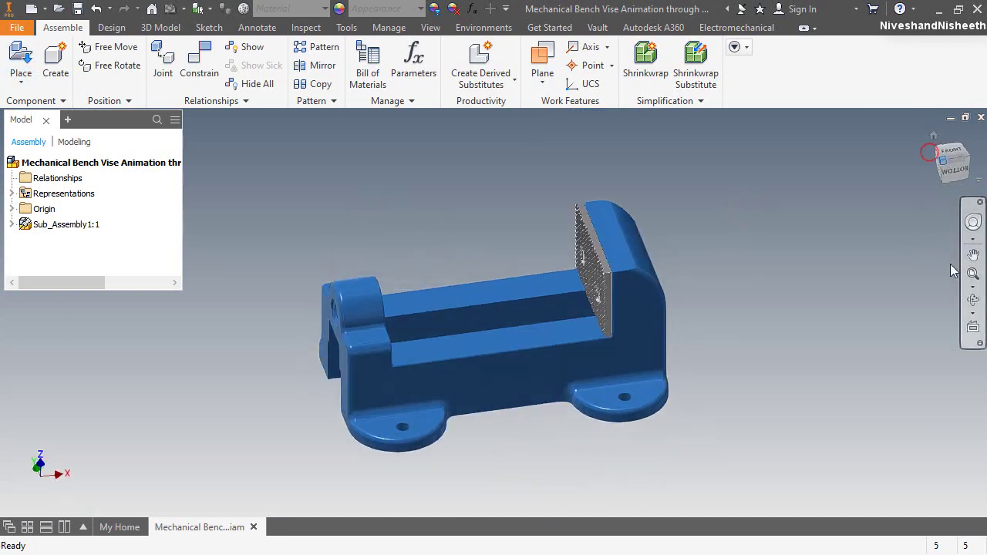
{"action": "right_click", "coordinate": [935, 143]}
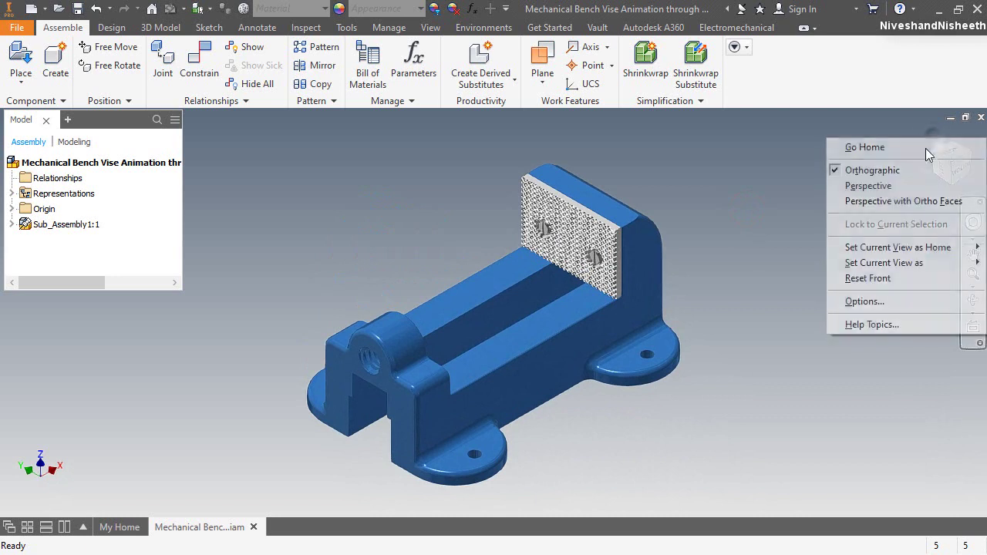
{"action": "mouse_move", "coordinate": [840, 247]}
{"action": "left_click", "coordinate": [788, 263]}
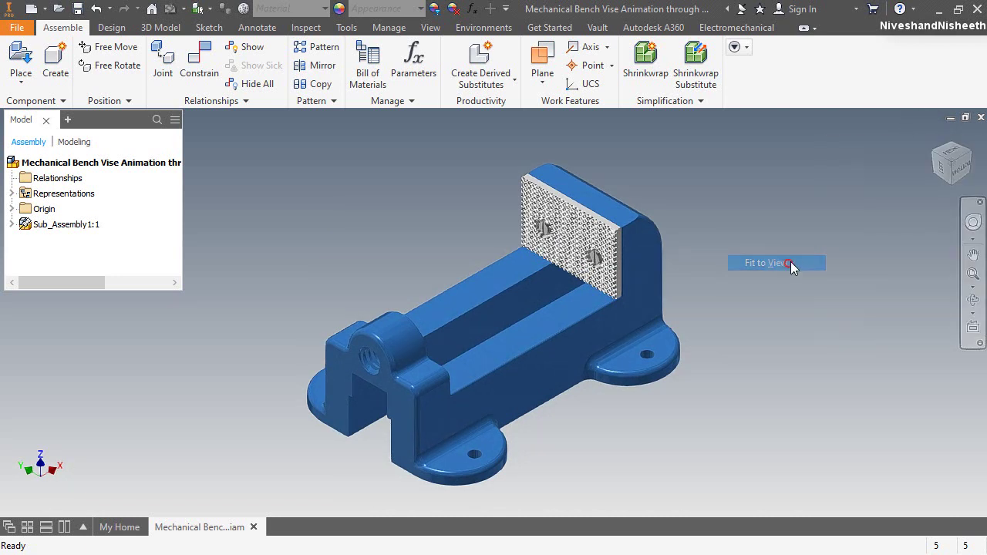
{"action": "right_click", "coordinate": [933, 137]}
{"action": "left_click", "coordinate": [858, 245]}
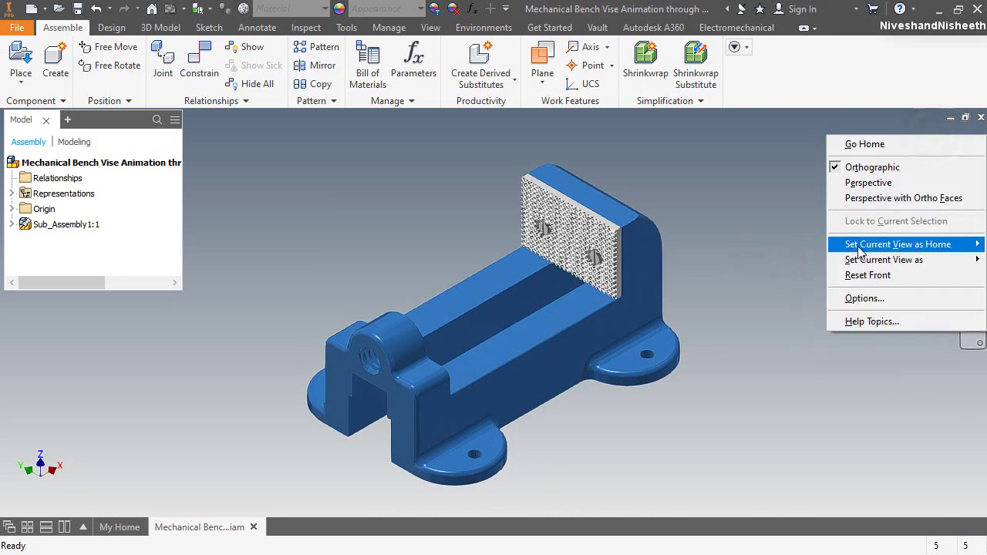
{"action": "left_click", "coordinate": [778, 248]}
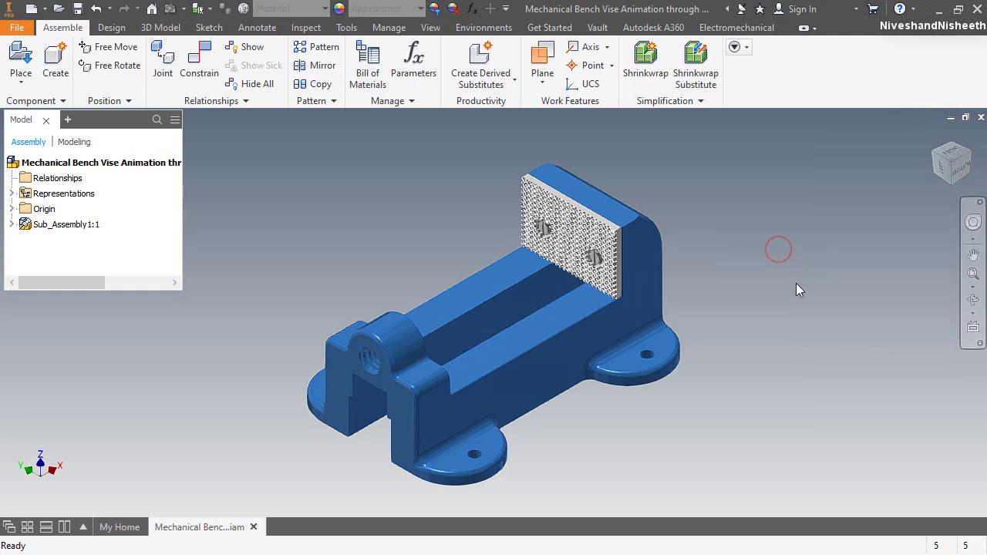
{"action": "scroll", "coordinate": [708, 282], "scroll_direction": "down", "scroll_amount": 5}
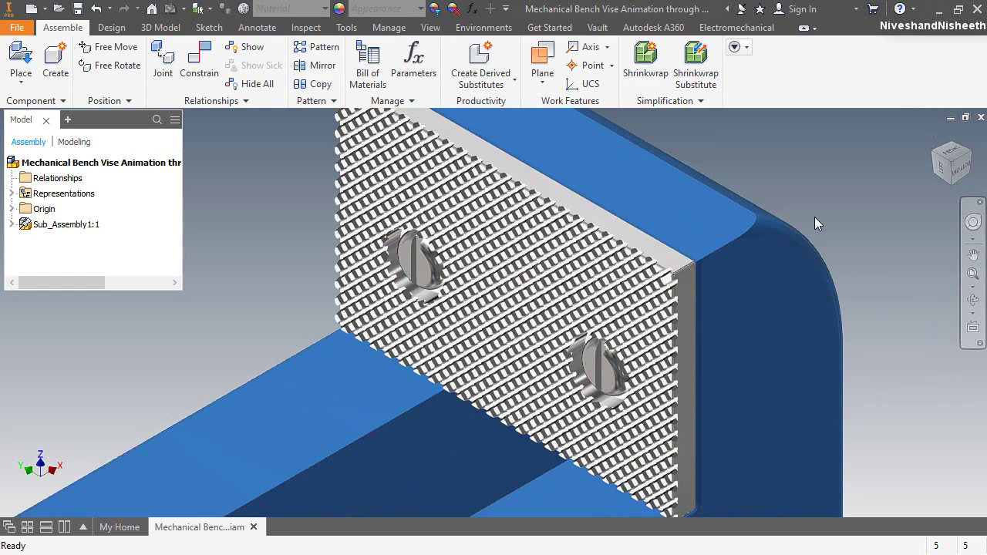
{"action": "left_click", "coordinate": [972, 275]}
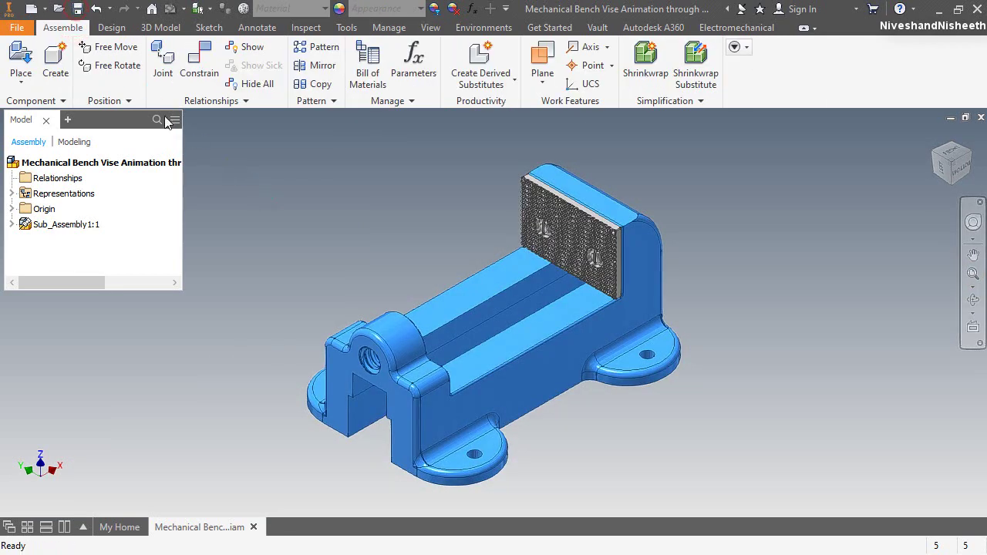
Step: Place one instance of Sub_Assembly2.iam in free space near the base's threaded end and shift it slightly closer to the base
{"action": "key", "text": "p"}
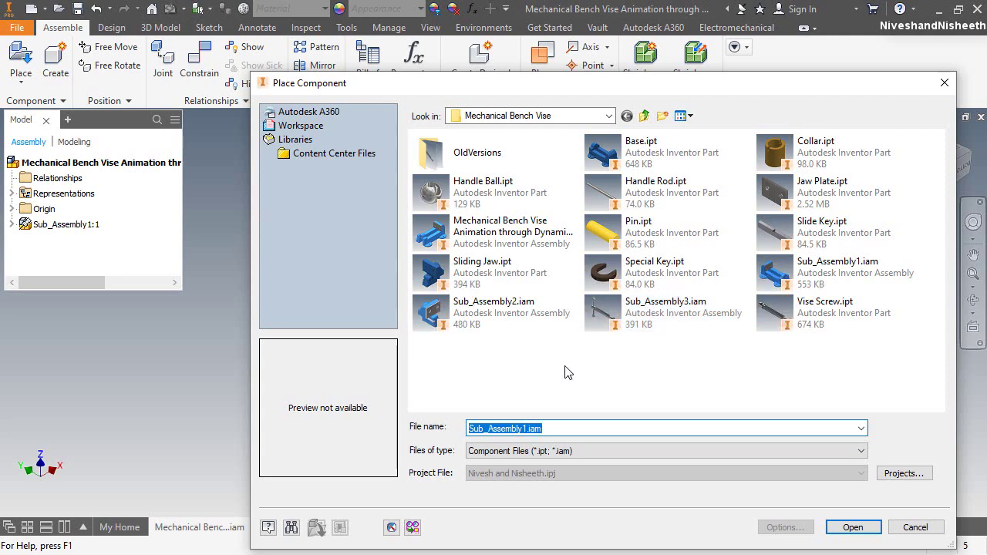
{"action": "double_click", "coordinate": [502, 308]}
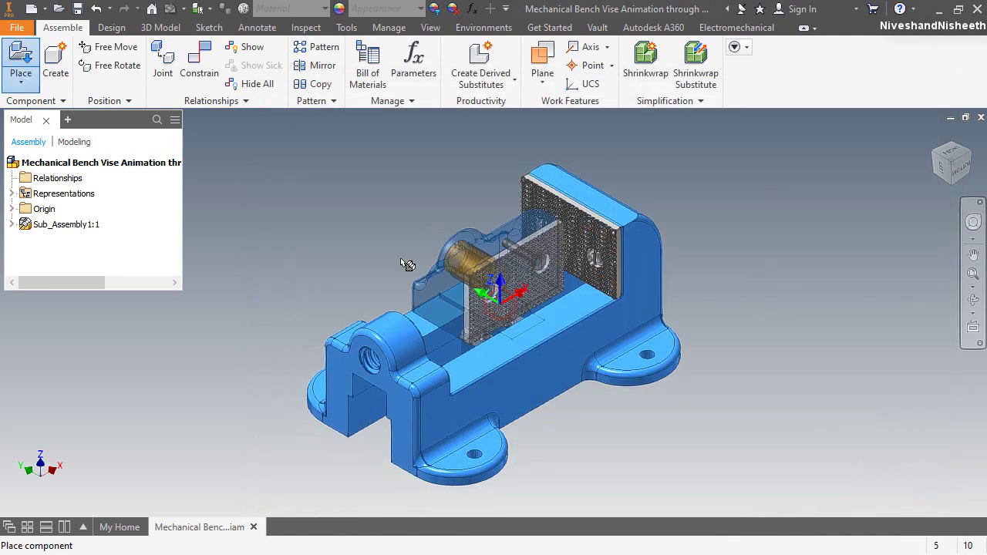
{"action": "left_click", "coordinate": [299, 202]}
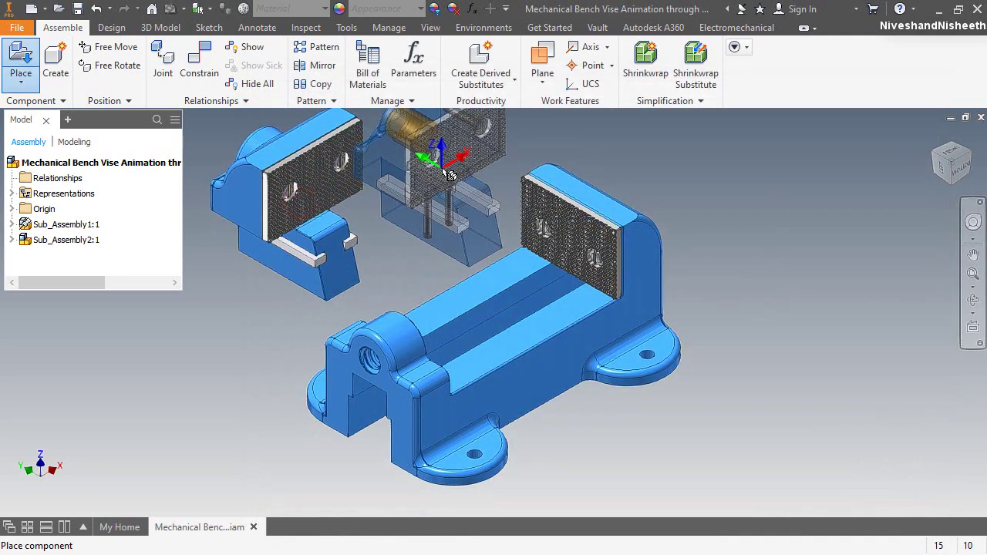
{"action": "right_click", "coordinate": [449, 174]}
{"action": "left_click", "coordinate": [477, 165]}
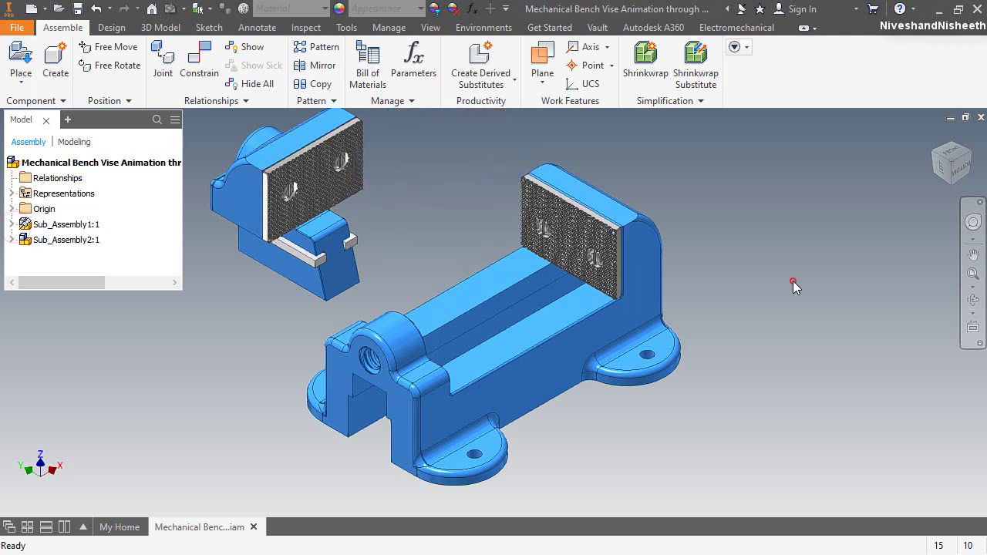
{"action": "left_click_drag", "start_coordinate": [303, 232], "coordinate": [321, 245]}
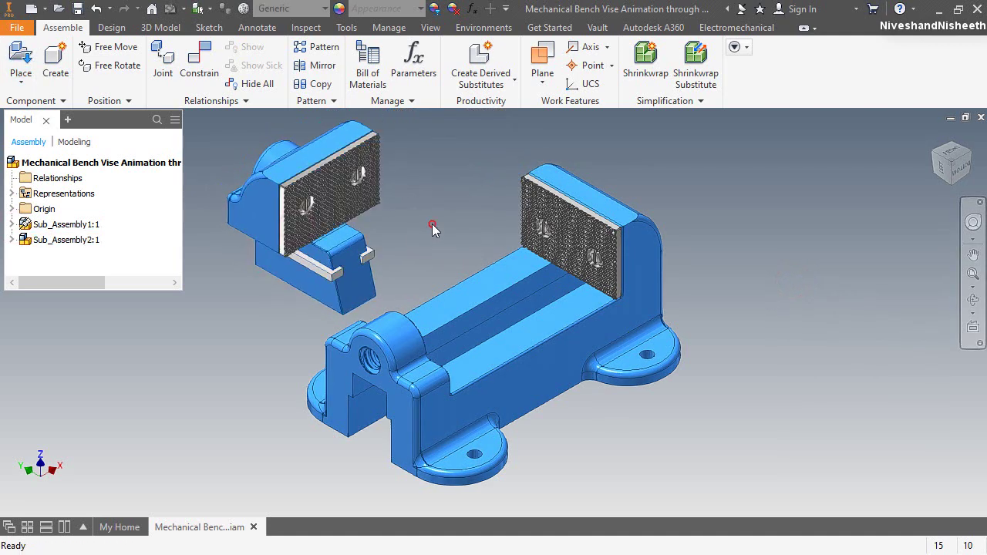
{"action": "left_click", "coordinate": [432, 224]}
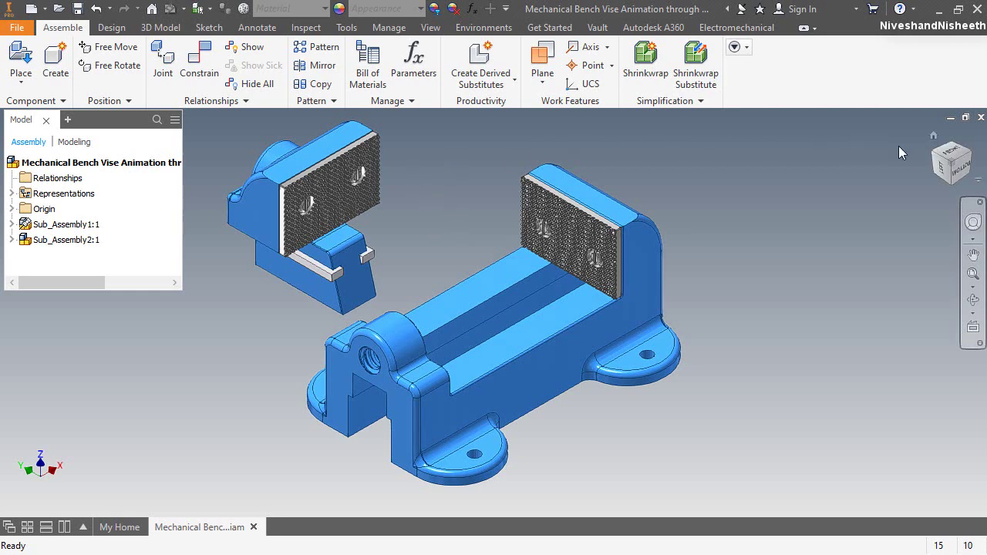
Step: Free-rotate Sub_Assembly2 about its vertical axis by about 90° so its jaw plate faces the base's fixed jaw plate
{"action": "left_click", "coordinate": [968, 171]}
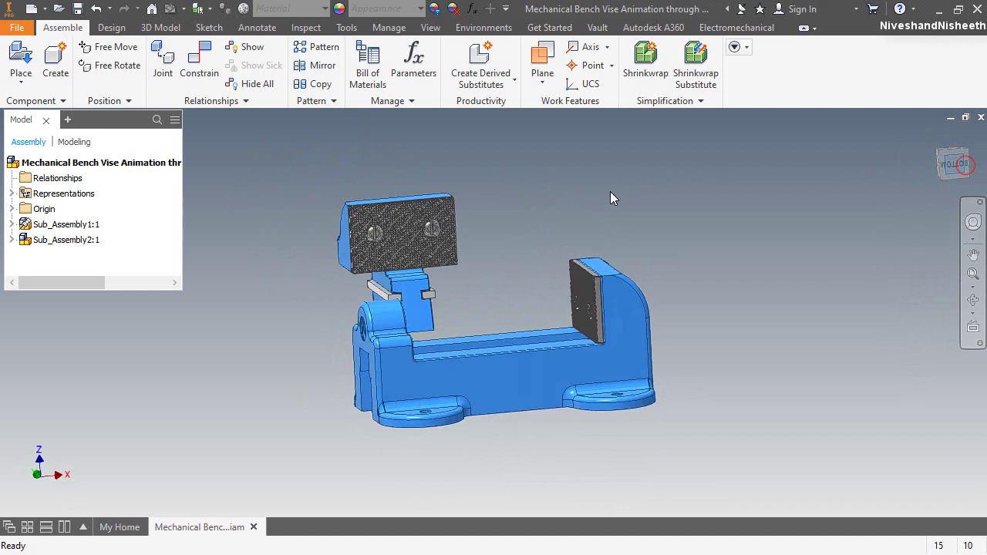
{"action": "left_click", "coordinate": [452, 265]}
{"action": "left_click", "coordinate": [134, 65]}
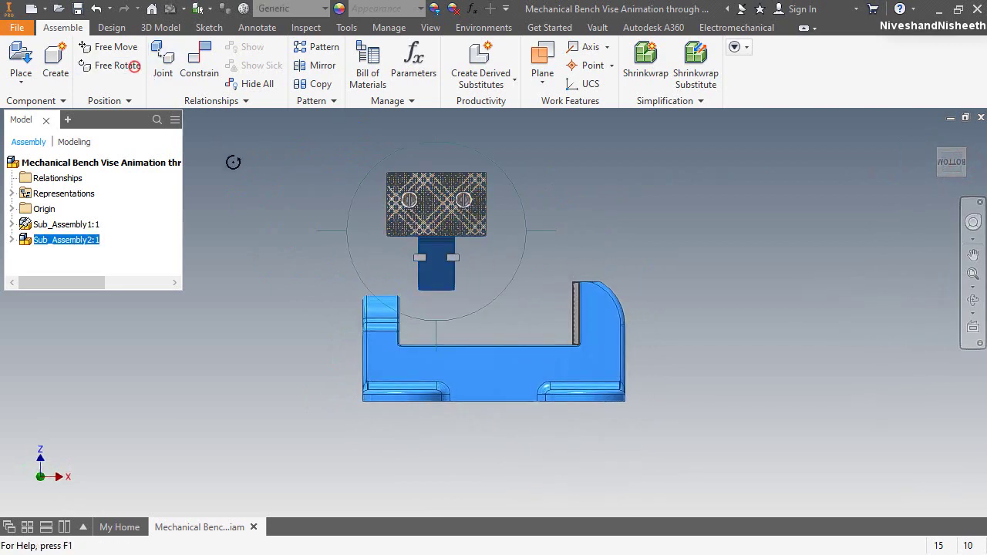
{"action": "left_click_drag", "start_coordinate": [339, 238], "coordinate": [406, 228]}
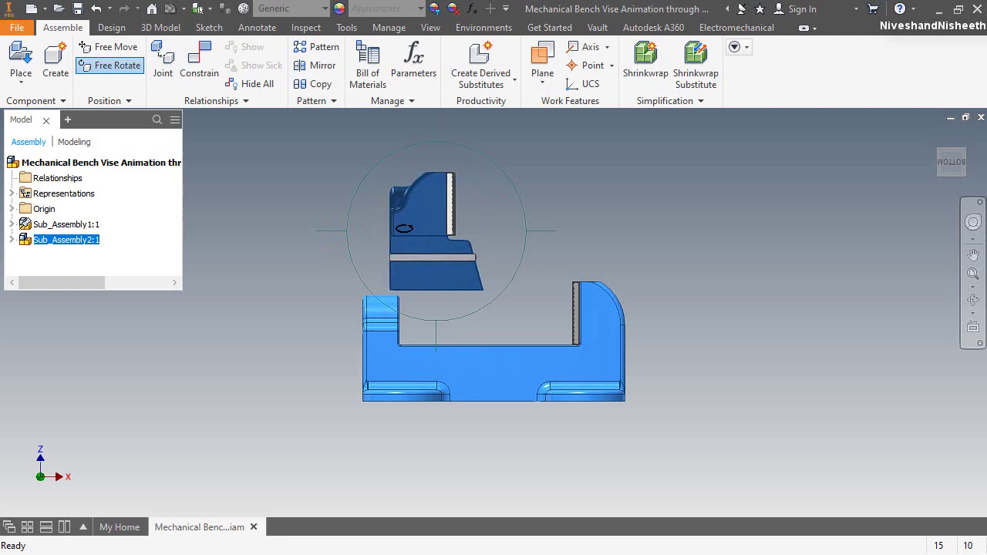
{"action": "right_click", "coordinate": [437, 191]}
{"action": "left_click", "coordinate": [481, 188]}
{"action": "left_click", "coordinate": [636, 198]}
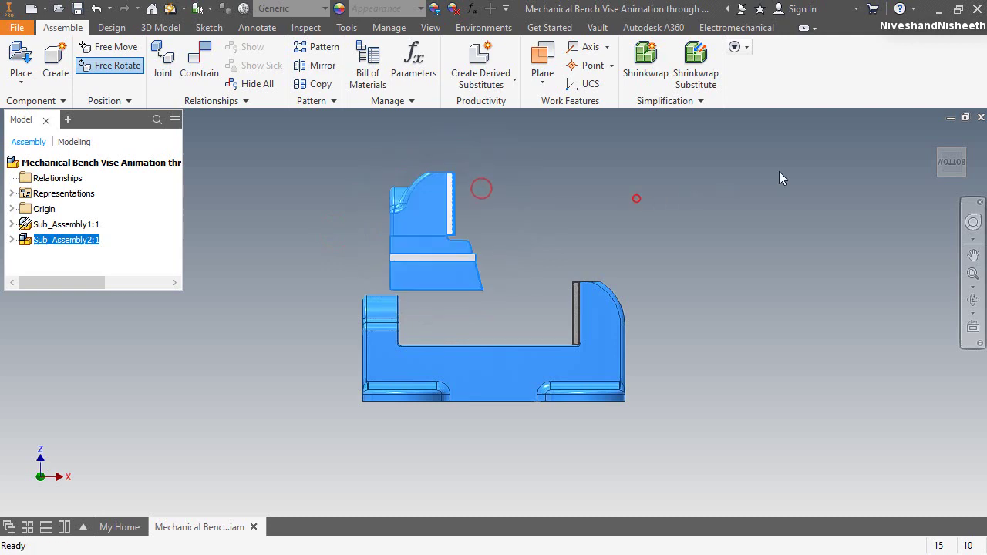
Step: Mate the base's top slide face with the underside face of Sub_Assembly2's sliding jaw at 0 mm offset
{"action": "left_click", "coordinate": [938, 152]}
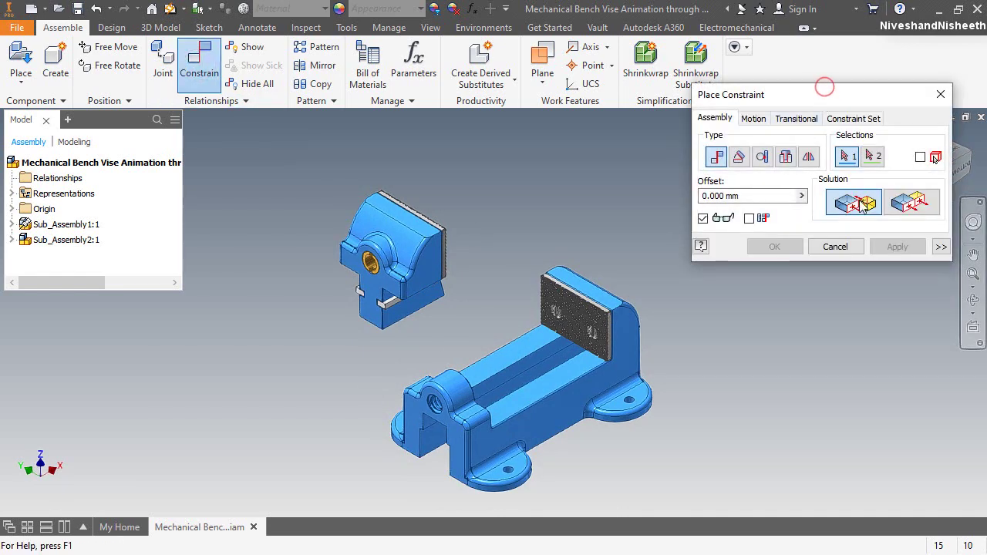
{"action": "scroll", "coordinate": [548, 370], "scroll_direction": "up", "scroll_amount": 3}
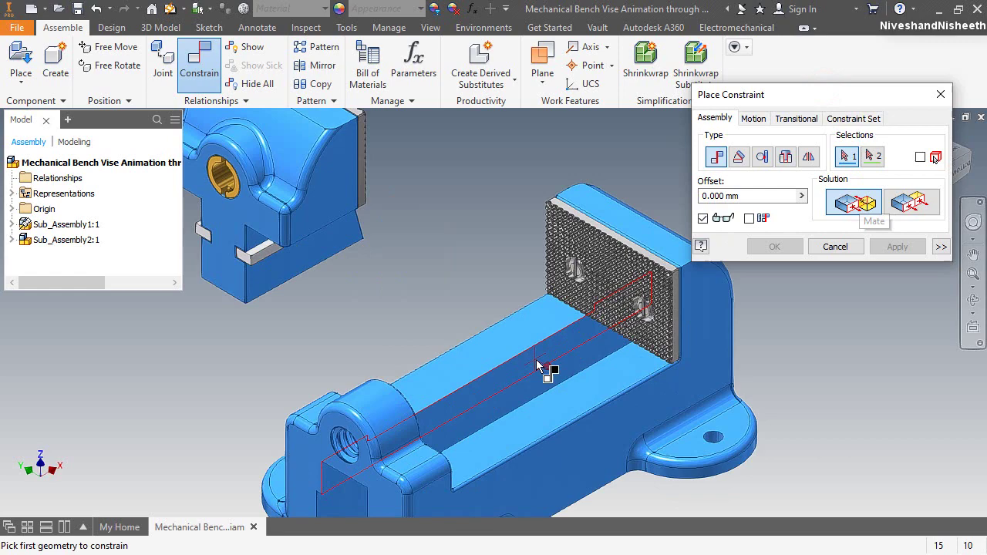
{"action": "left_click", "coordinate": [563, 412]}
{"action": "left_click", "coordinate": [972, 302]}
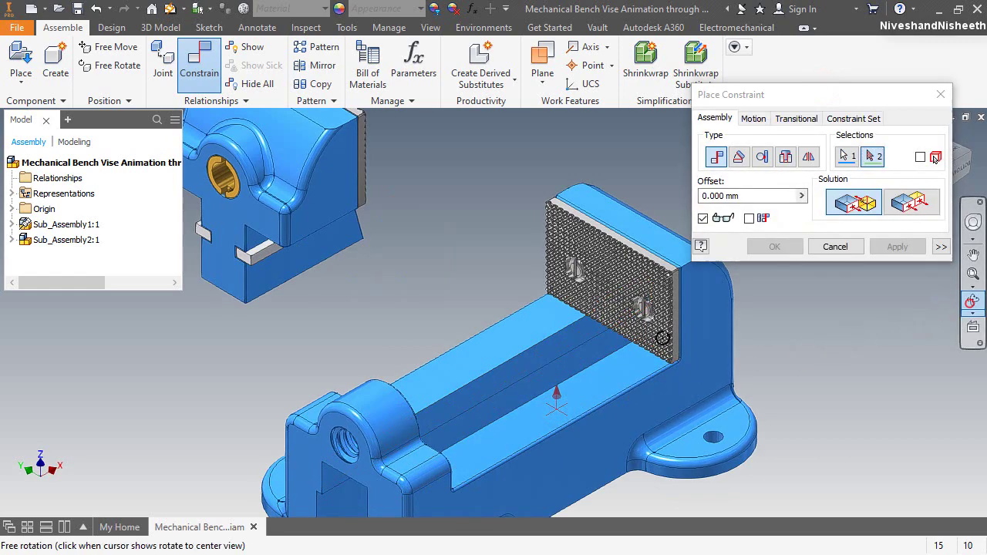
{"action": "left_click_drag", "start_coordinate": [454, 330], "coordinate": [434, 156]}
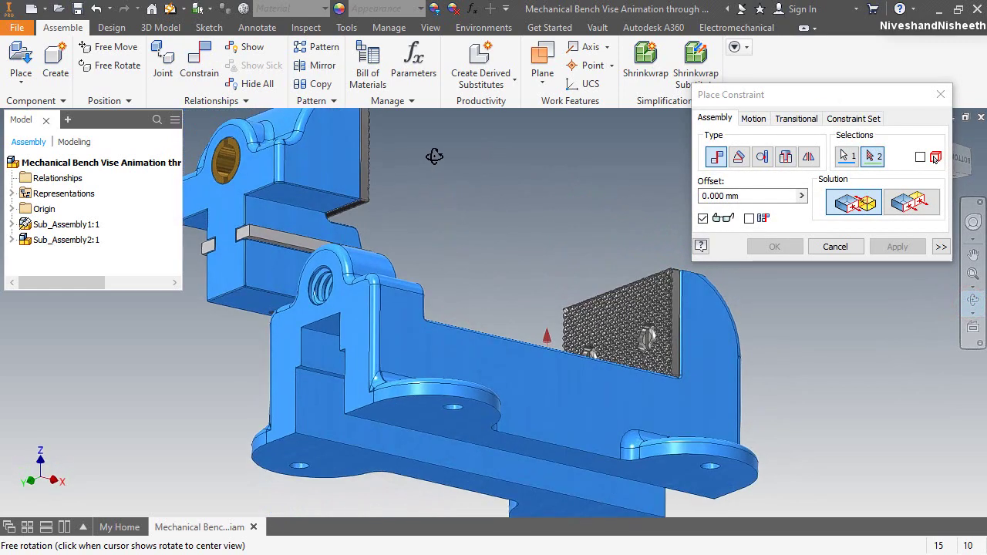
{"action": "right_click", "coordinate": [444, 222]}
{"action": "left_click", "coordinate": [493, 222]}
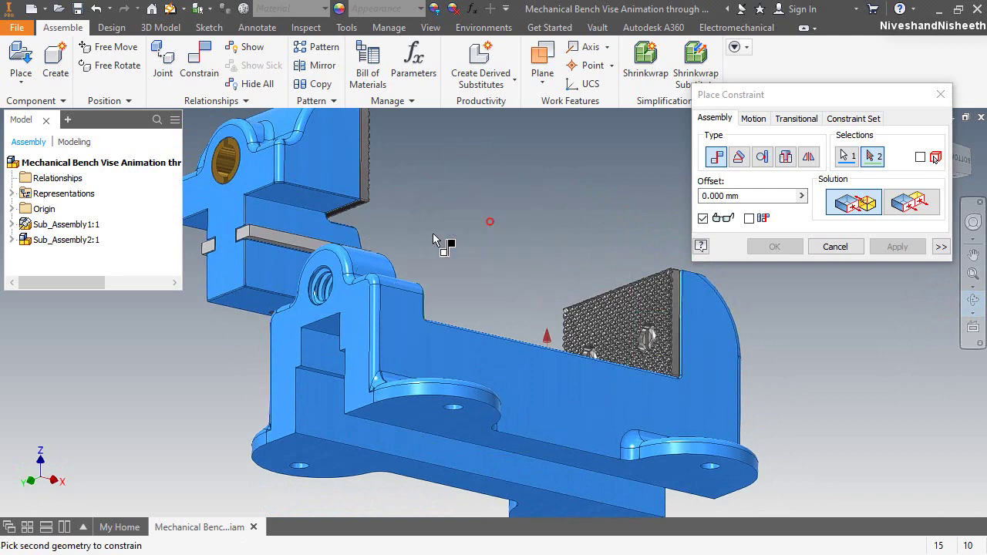
{"action": "left_click", "coordinate": [306, 206]}
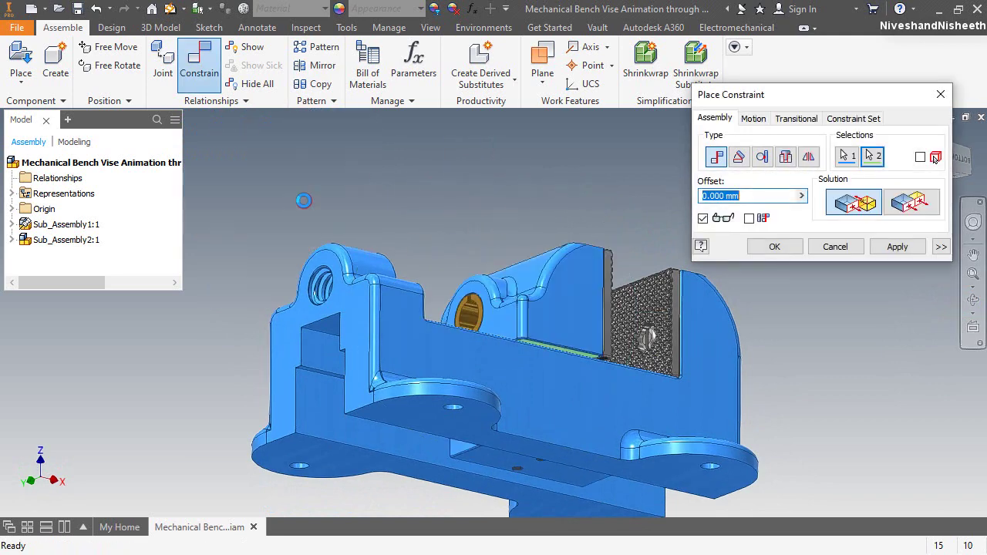
{"action": "left_click", "coordinate": [774, 247]}
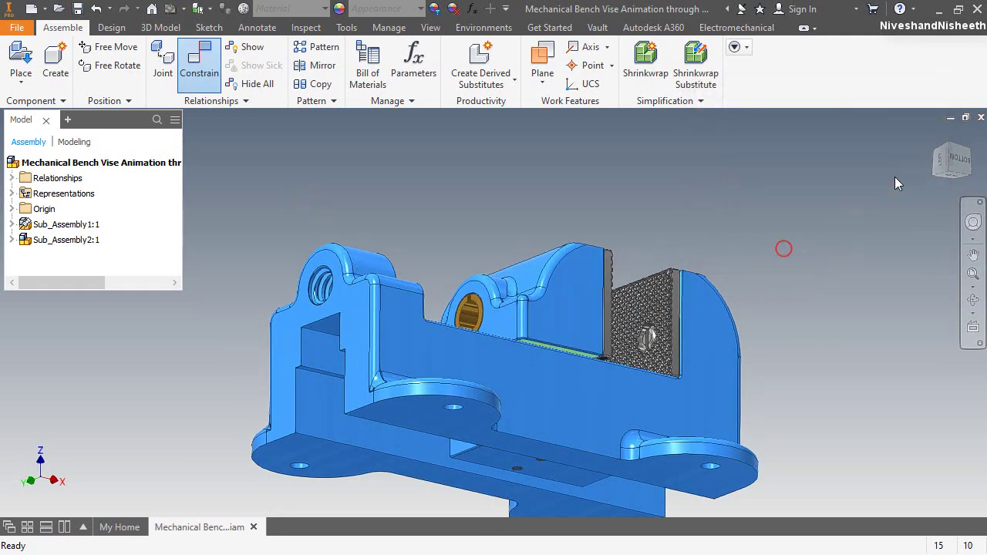
Step: Move Sub_Assembly2 clear of the base, beyond its threaded end, with the home view set
{"action": "left_click", "coordinate": [948, 146]}
{"action": "left_click_drag", "start_coordinate": [509, 285], "coordinate": [316, 216]}
{"action": "left_click", "coordinate": [460, 197]}
Step: Add a Flush constraint between Sub_Assembly1's XZ Plane and Sub_Assembly2's YZ Plane at 0 mm offset
{"action": "key", "text": "c"}
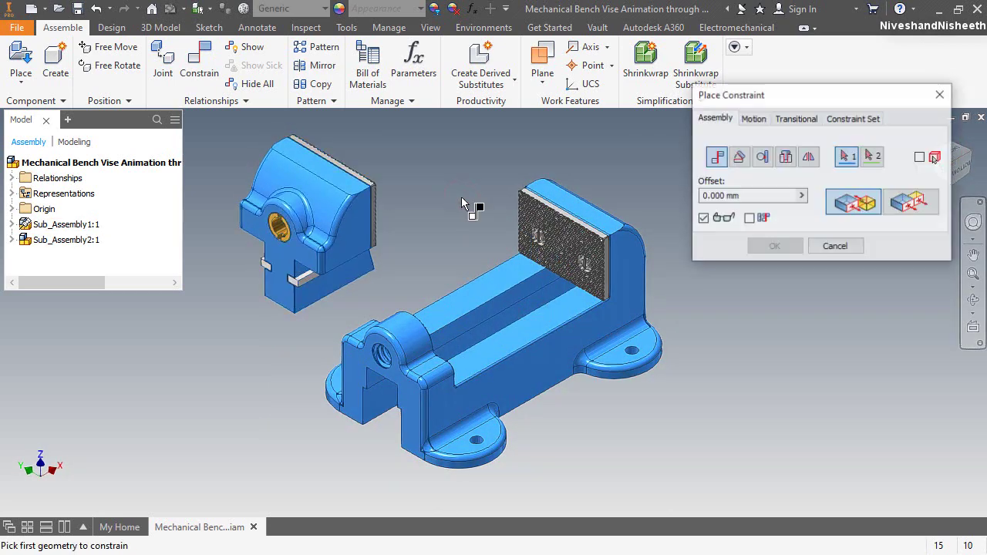
{"action": "left_click", "coordinate": [757, 93]}
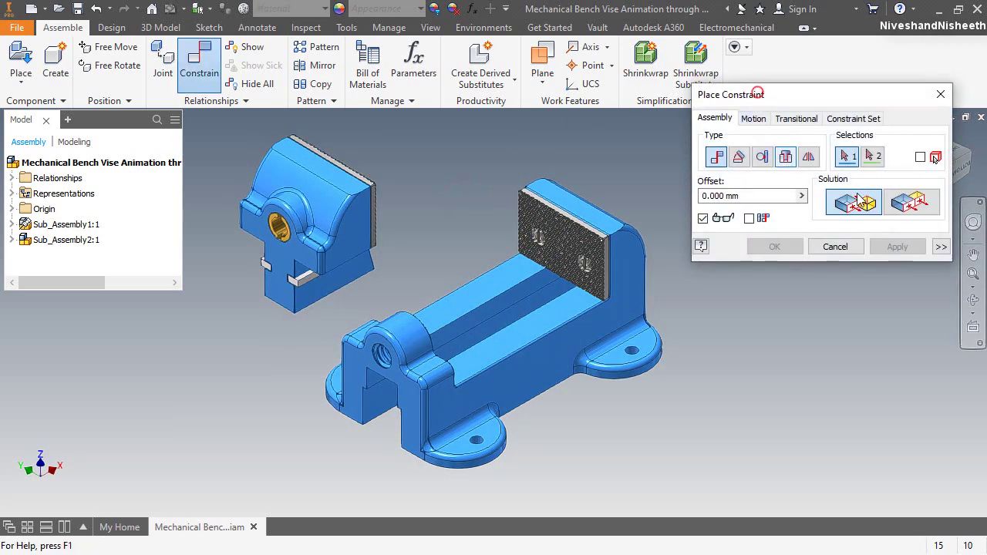
{"action": "left_click", "coordinate": [899, 202]}
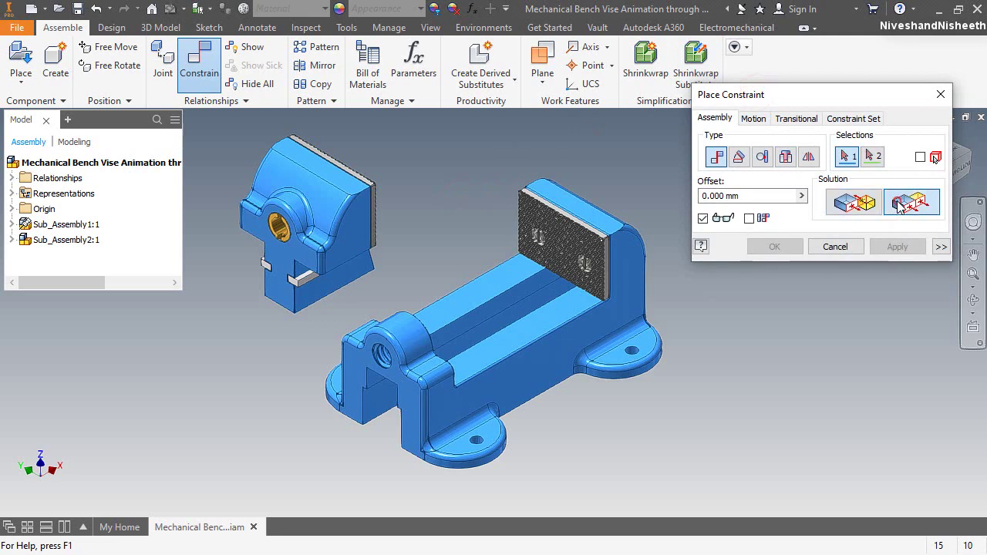
{"action": "left_click", "coordinate": [11, 225]}
{"action": "left_click", "coordinate": [23, 209]}
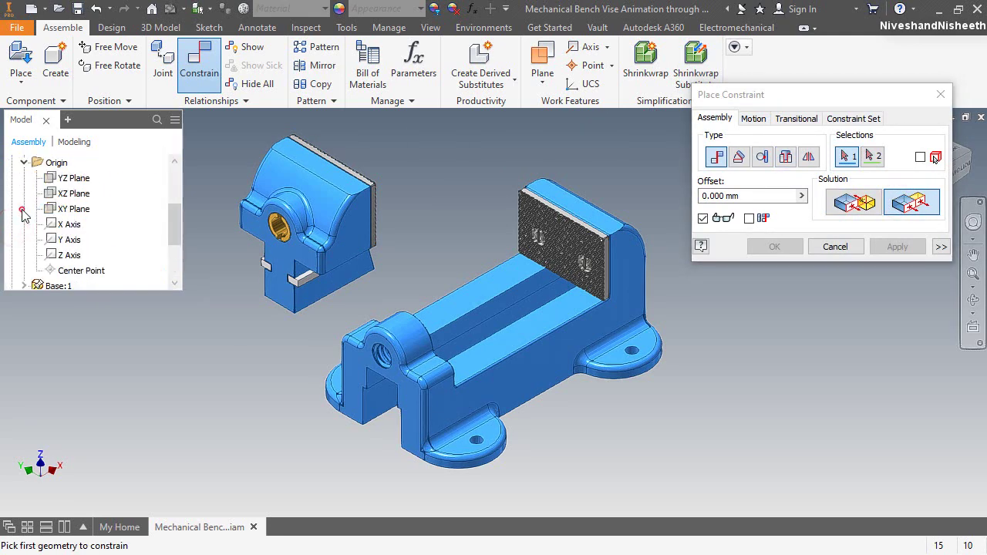
{"action": "left_click", "coordinate": [74, 194]}
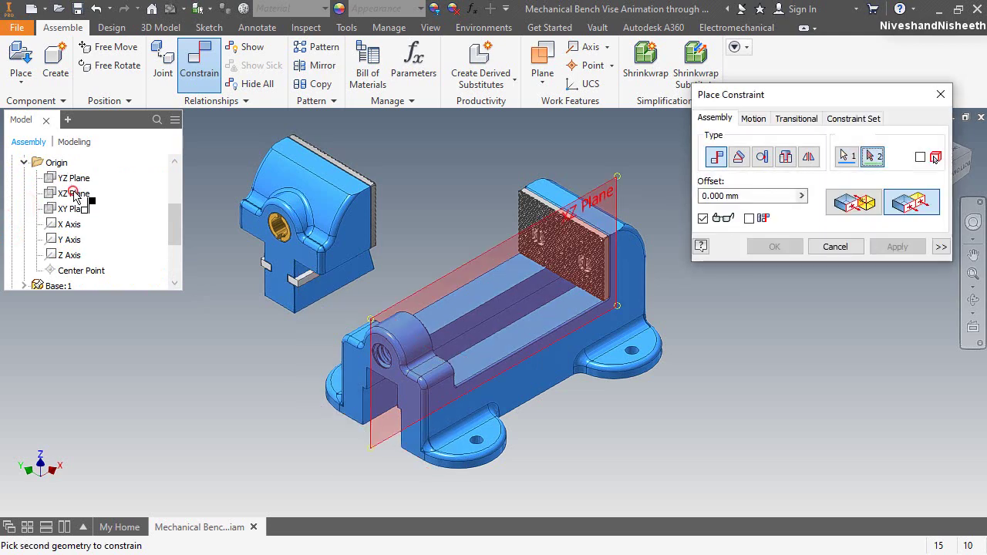
{"action": "scroll", "coordinate": [150, 223], "scroll_direction": "down", "scroll_amount": 3}
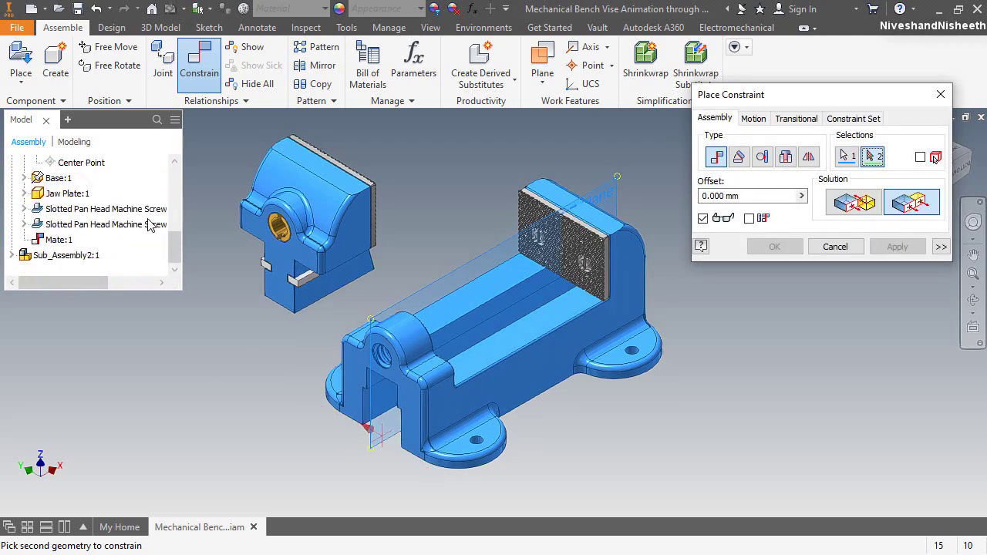
{"action": "left_click", "coordinate": [13, 256]}
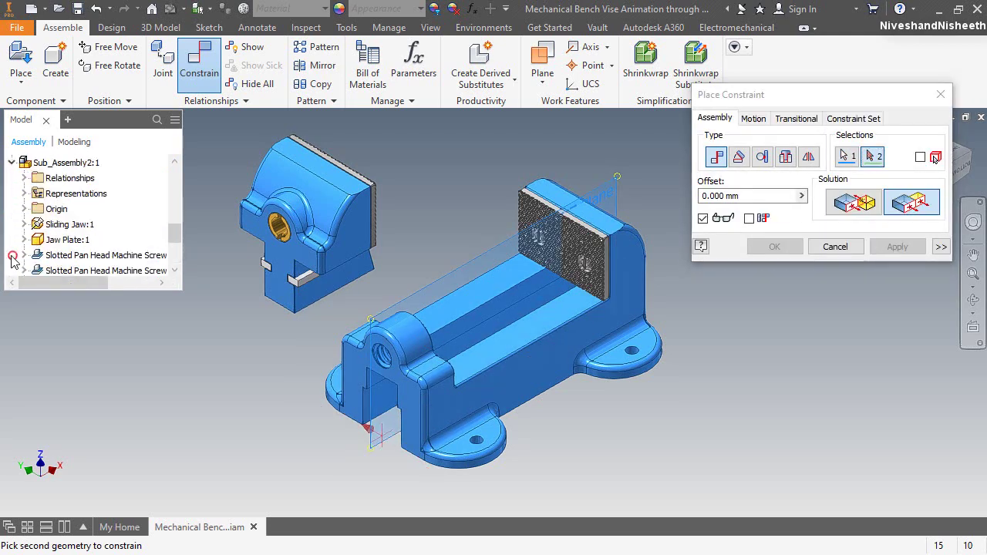
{"action": "left_click", "coordinate": [23, 210]}
{"action": "left_click", "coordinate": [64, 179]}
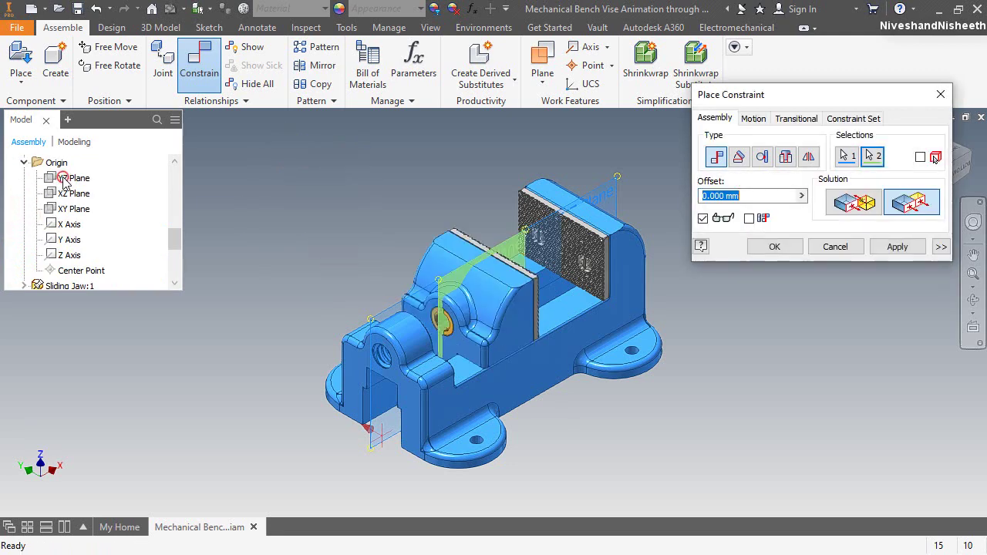
{"action": "left_click", "coordinate": [774, 246]}
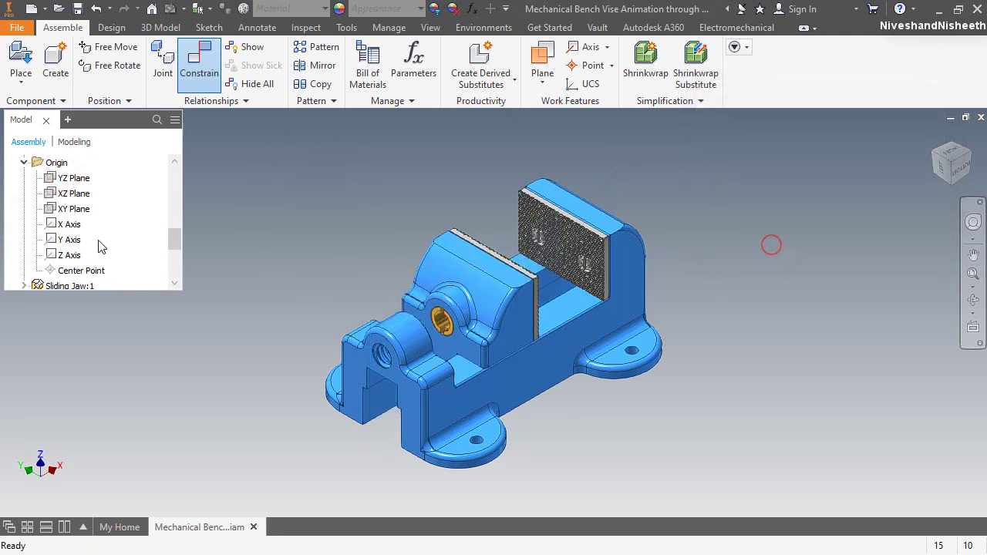
Step: Collapse the expanded Sub_Assembly1 and Sub_Assembly2 entries in the model tree
{"action": "right_click", "coordinate": [112, 196]}
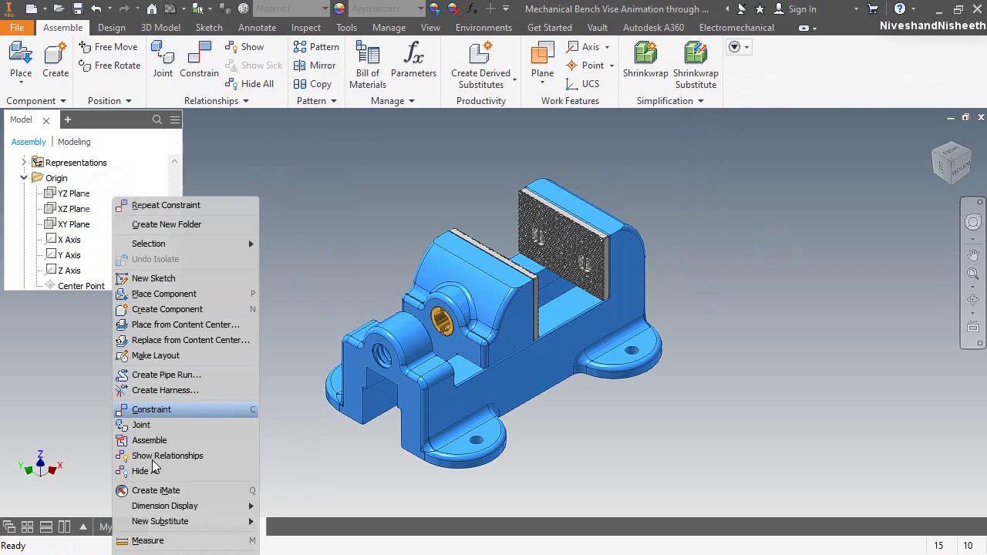
{"action": "left_click", "coordinate": [79, 344]}
{"action": "scroll", "coordinate": [94, 222], "scroll_direction": "up", "scroll_amount": 2}
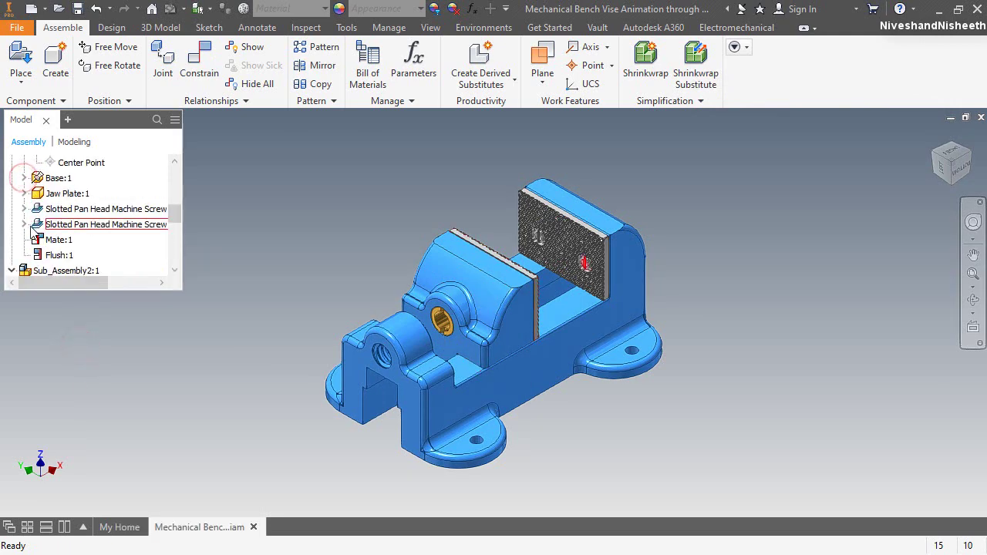
{"action": "scroll", "coordinate": [42, 214], "scroll_direction": "up", "scroll_amount": 5}
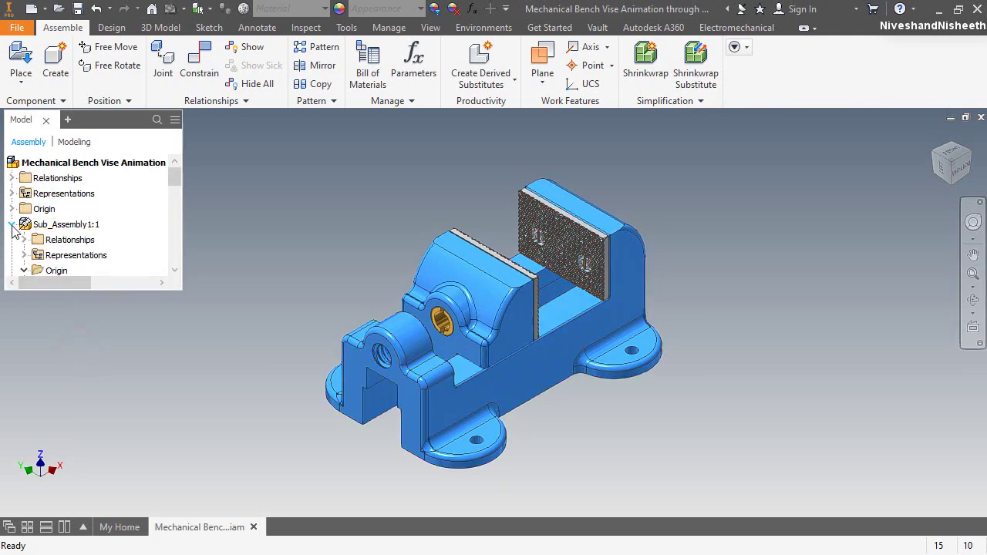
{"action": "left_click", "coordinate": [11, 224]}
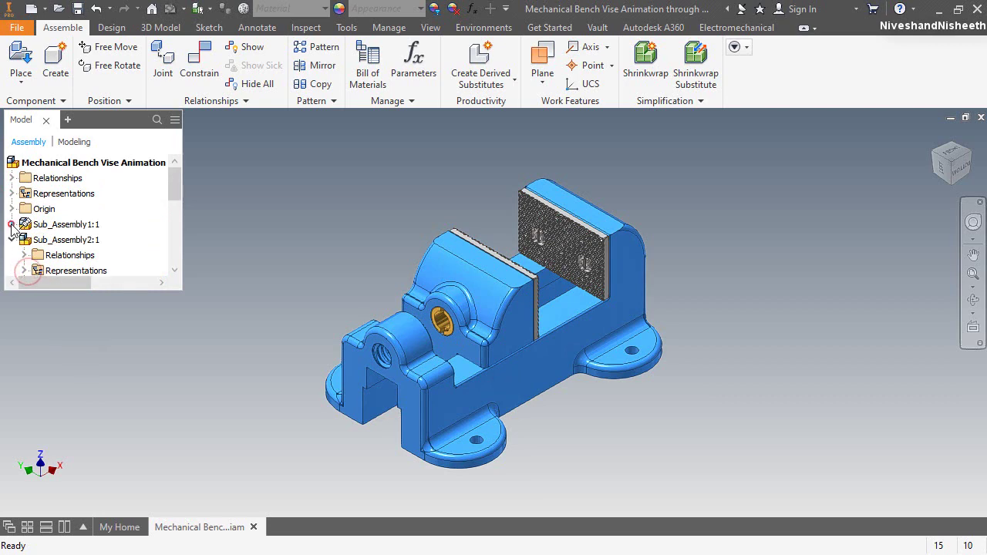
{"action": "left_click", "coordinate": [11, 239]}
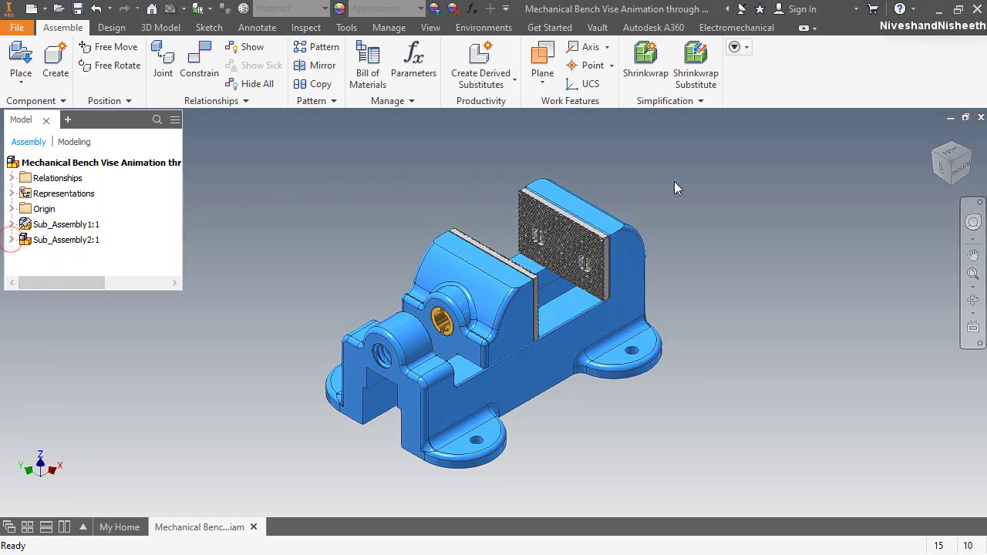
Step: Slide Sub_Assembly2 along the base to check its travel from the side and from below
{"action": "left_click", "coordinate": [961, 174]}
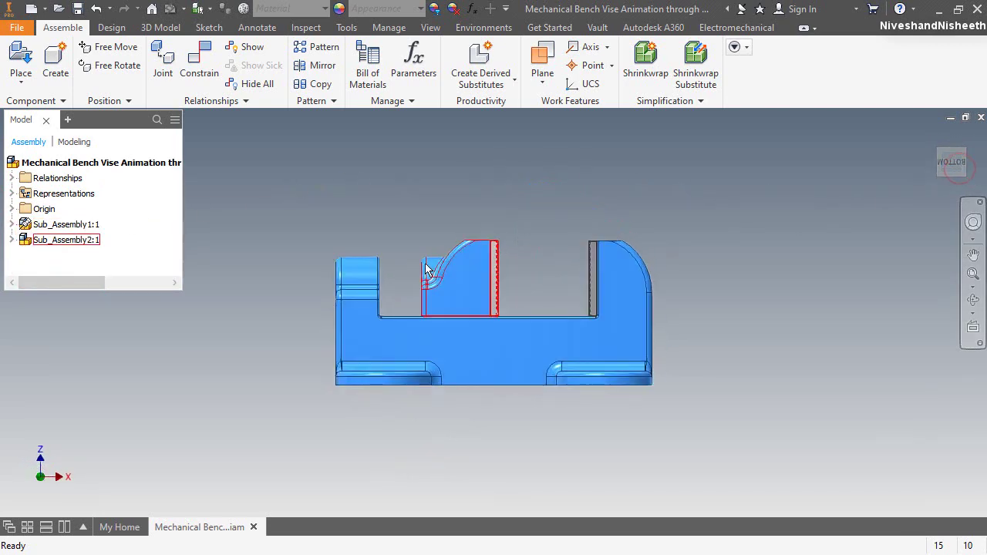
{"action": "left_click_drag", "start_coordinate": [488, 310], "coordinate": [558, 214]}
{"action": "scroll", "coordinate": [558, 213], "scroll_direction": "down", "scroll_amount": 3}
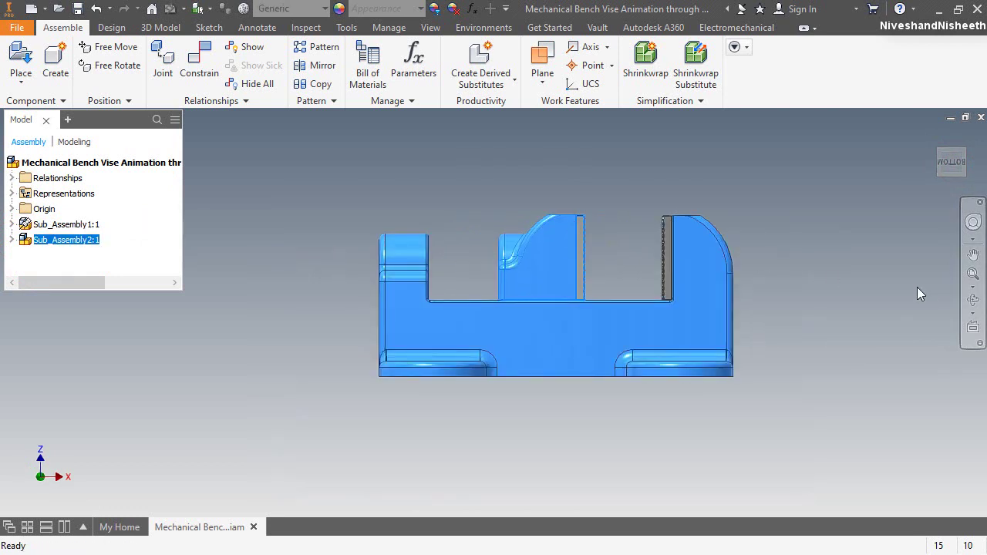
{"action": "left_click", "coordinate": [973, 300]}
{"action": "left_click_drag", "start_coordinate": [486, 157], "coordinate": [462, 348]}
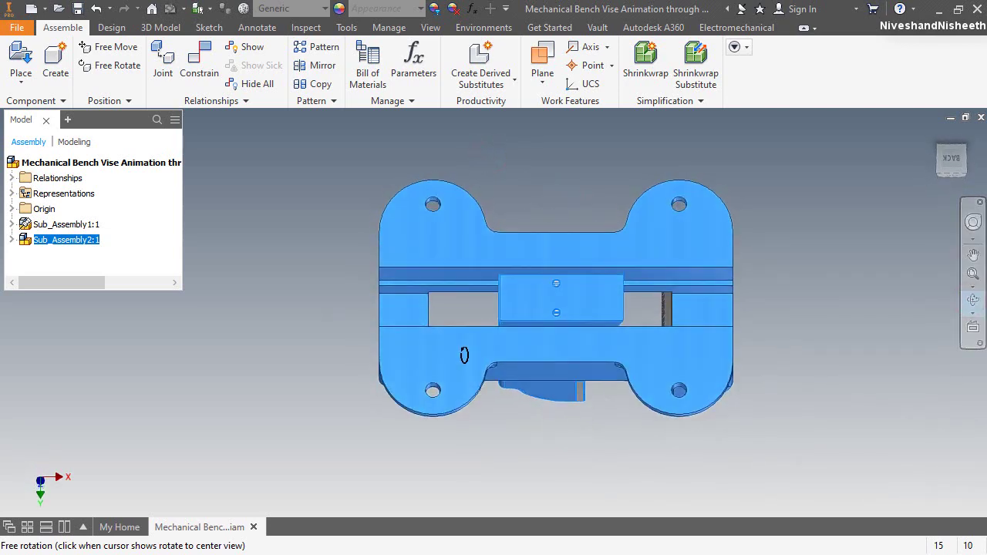
{"action": "scroll", "coordinate": [511, 309], "scroll_direction": "up", "scroll_amount": 8}
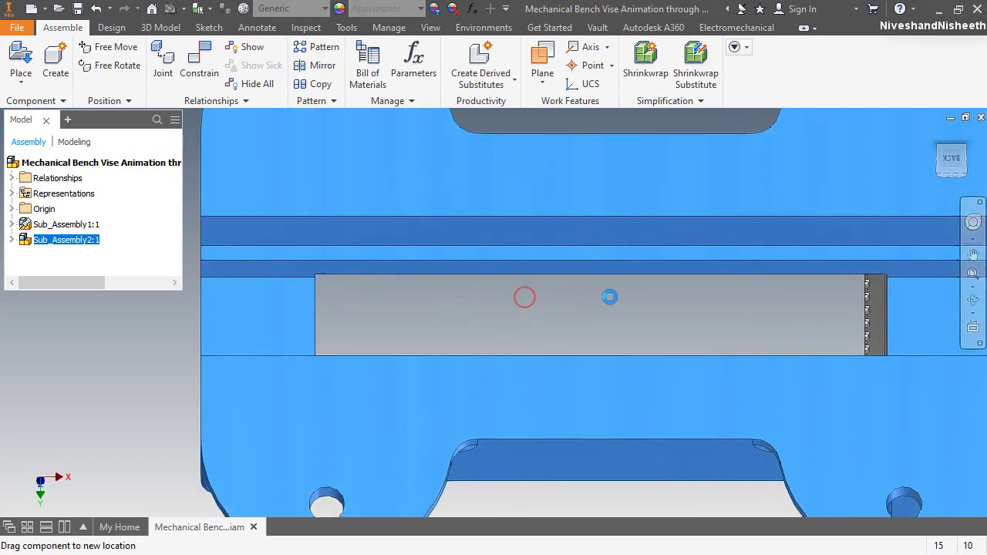
{"action": "left_click_drag", "start_coordinate": [489, 323], "coordinate": [540, 331]}
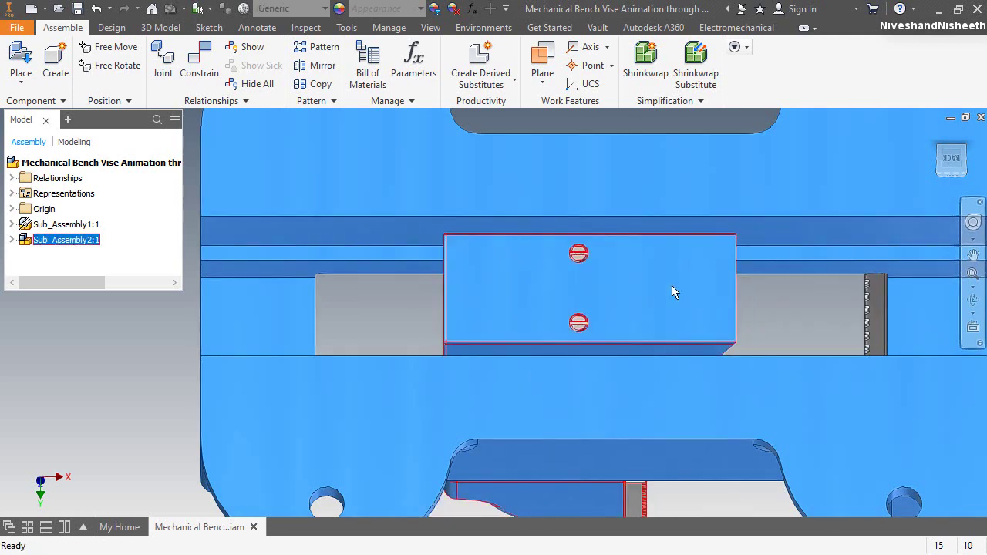
{"action": "left_click", "coordinate": [931, 142]}
{"action": "left_click_drag", "start_coordinate": [521, 309], "coordinate": [777, 231]}
{"action": "left_click", "coordinate": [778, 225]}
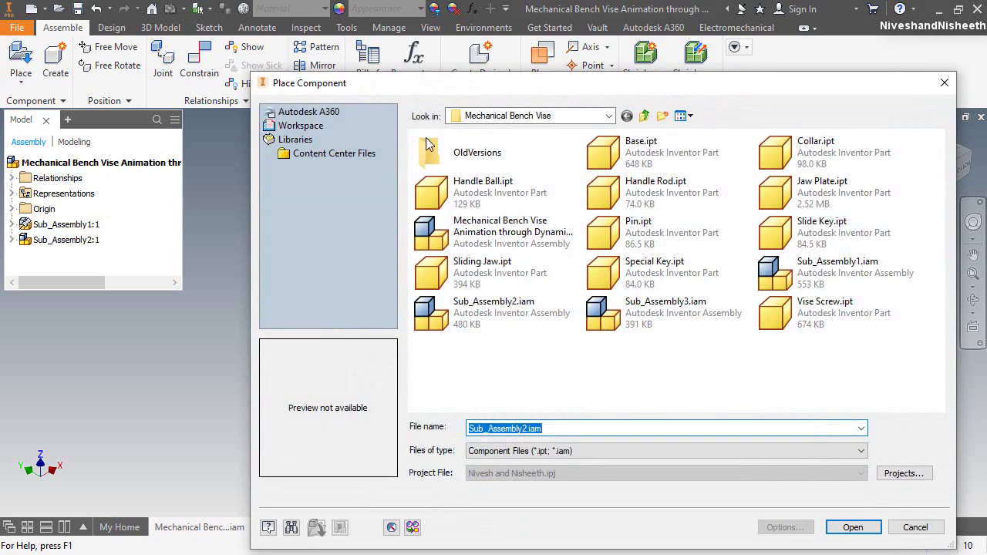
Step: Place one instance of Sub_Assembly3.iam in free space near the vise's threaded end and save the assembly
{"action": "double_click", "coordinate": [645, 322]}
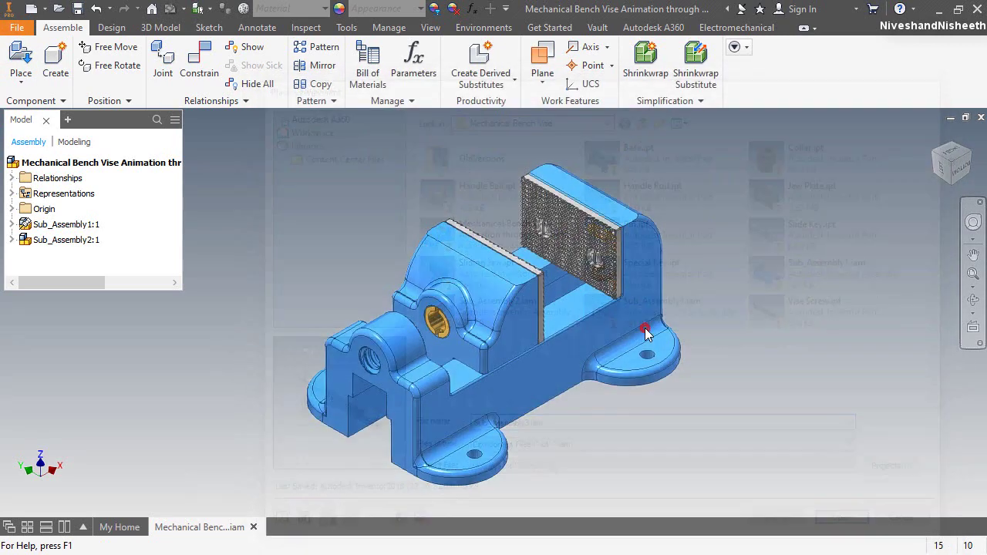
{"action": "scroll", "coordinate": [694, 316], "scroll_direction": "down", "scroll_amount": 3}
{"action": "scroll", "coordinate": [463, 200], "scroll_direction": "up", "scroll_amount": 4}
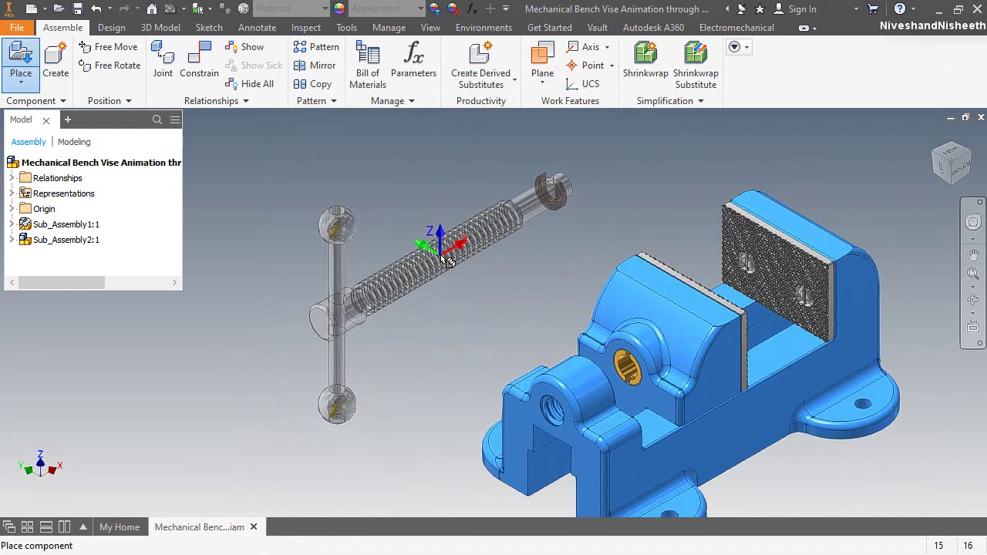
{"action": "left_click", "coordinate": [477, 179]}
{"action": "right_click", "coordinate": [617, 128]}
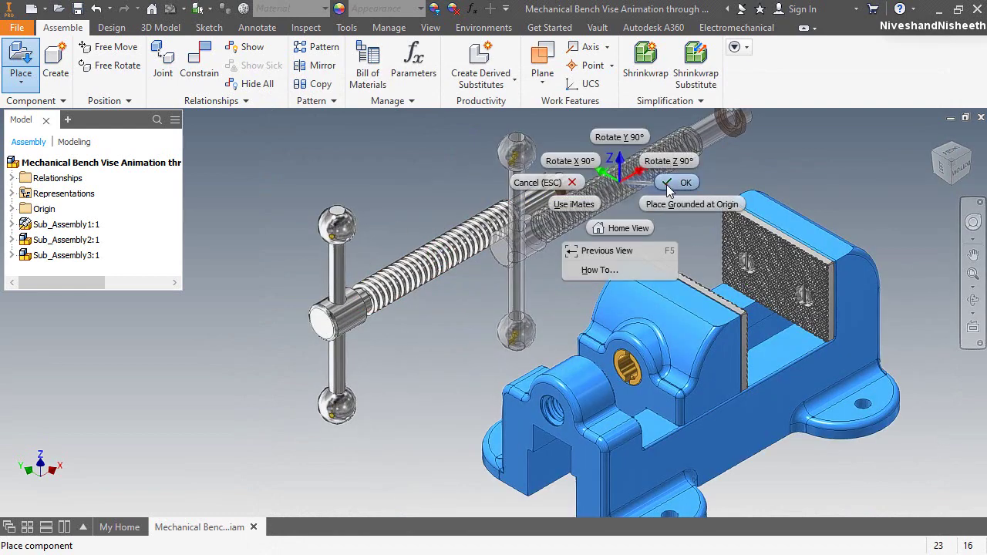
{"action": "left_click", "coordinate": [666, 184]}
{"action": "left_click", "coordinate": [973, 273]}
{"action": "left_click_drag", "start_coordinate": [770, 254], "coordinate": [315, 204]}
{"action": "key", "text": "Escape"}
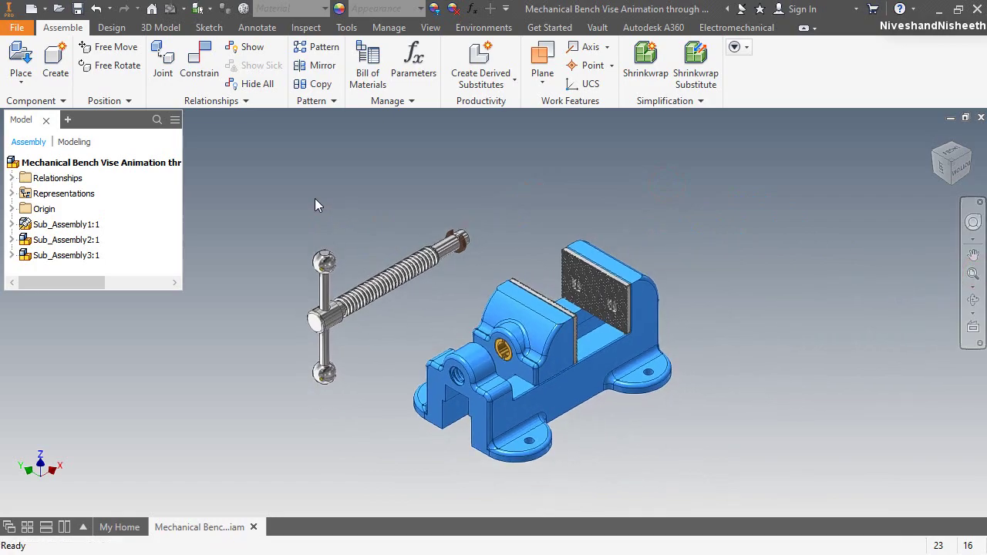
Step: Mate the axis of Sub_Assembly3's screw to the axis of Sub_Assembly2's brass bushing at 0 mm offset, and slide the screw outward
{"action": "right_click", "coordinate": [622, 169]}
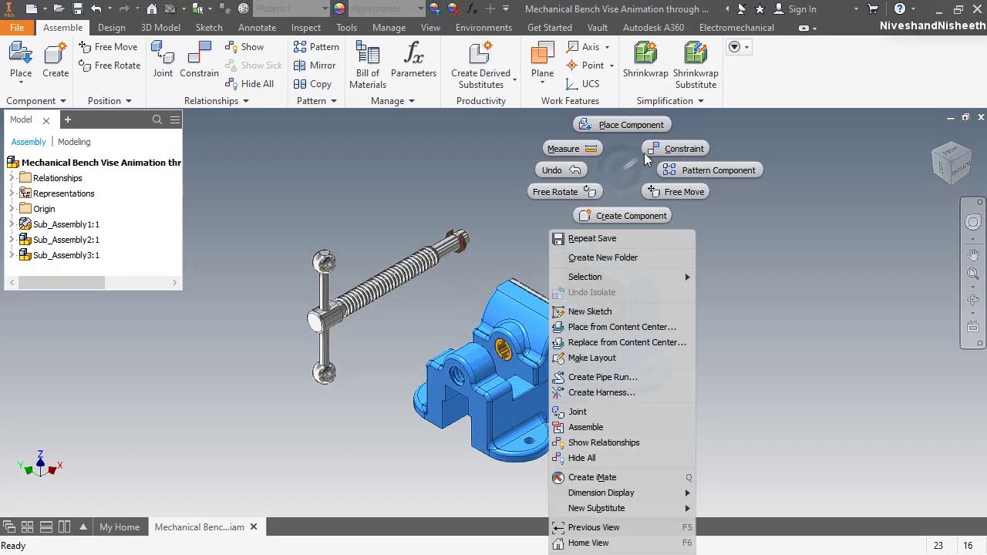
{"action": "left_click", "coordinate": [647, 157]}
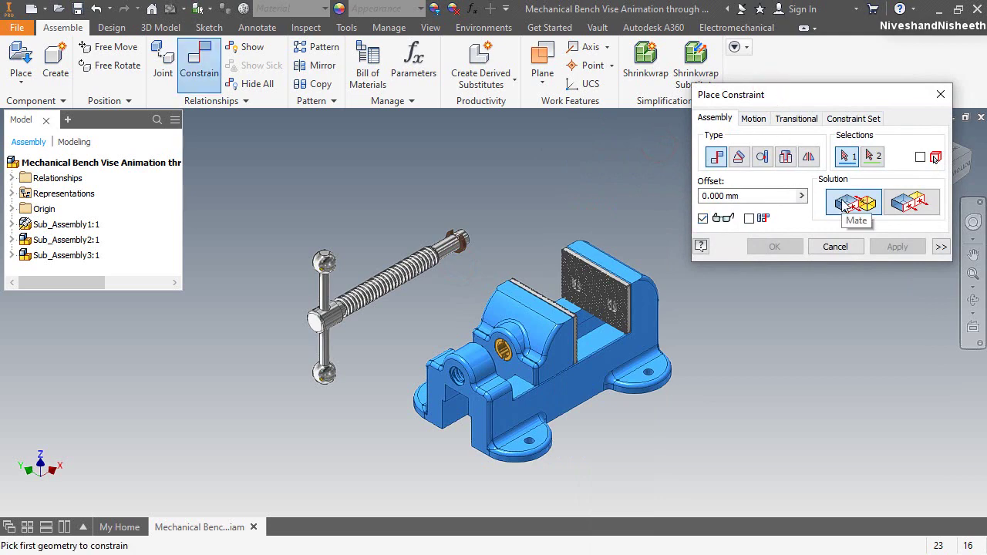
{"action": "scroll", "coordinate": [455, 262], "scroll_direction": "down", "scroll_amount": 4}
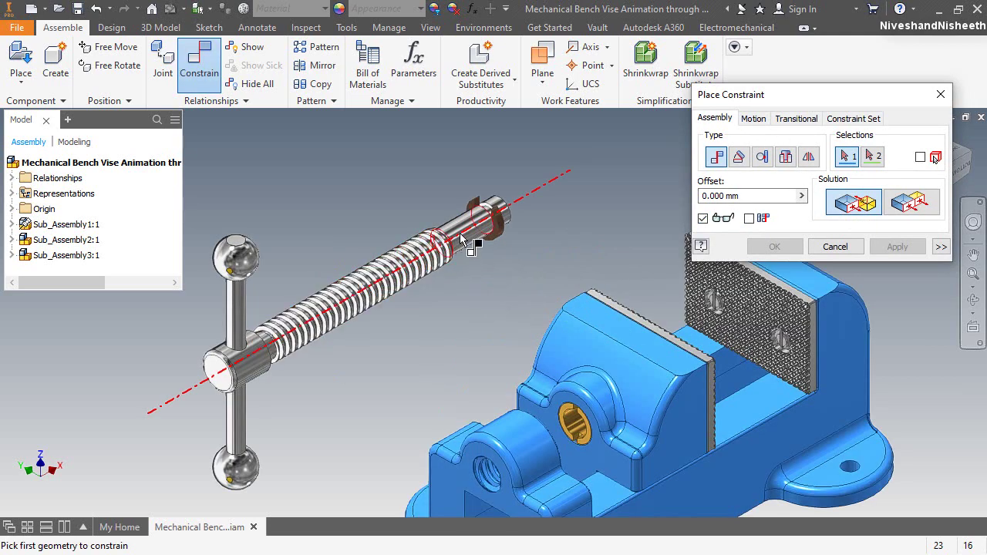
{"action": "left_click", "coordinate": [462, 240]}
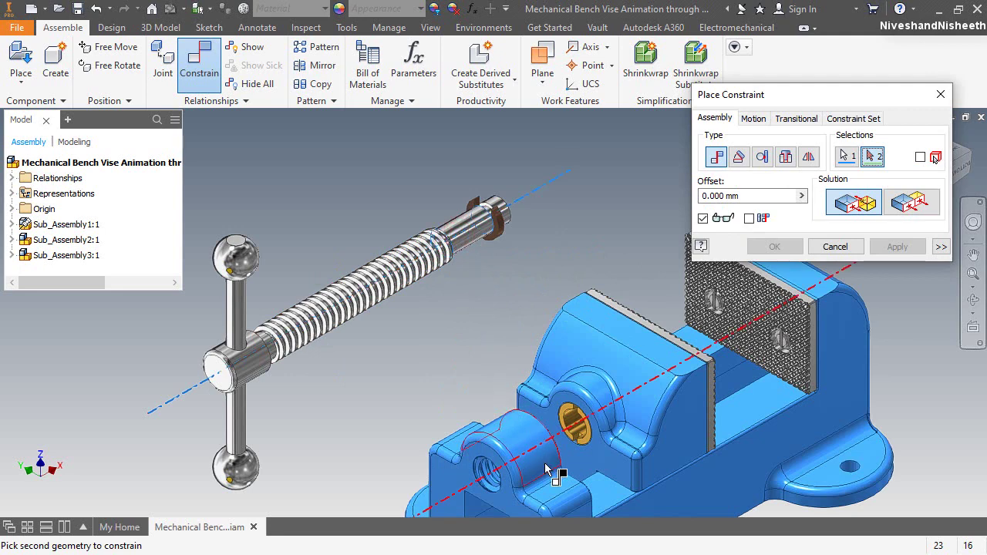
{"action": "scroll", "coordinate": [547, 466], "scroll_direction": "down", "scroll_amount": 5}
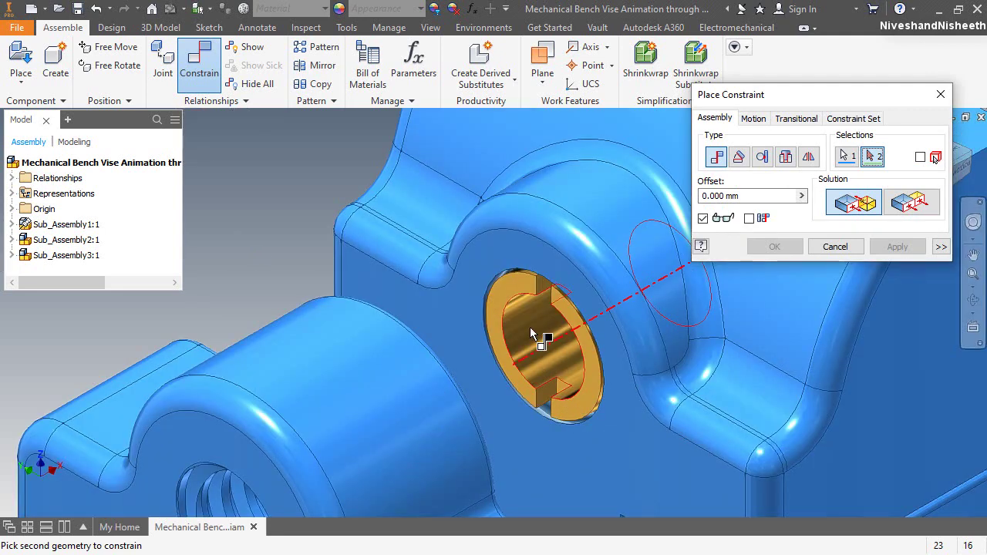
{"action": "left_click", "coordinate": [531, 333]}
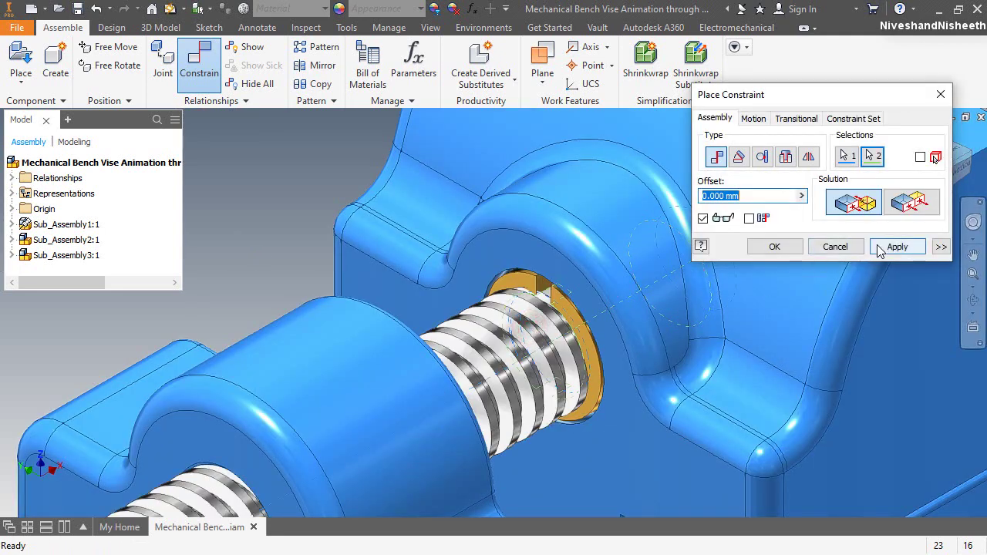
{"action": "left_click", "coordinate": [793, 245]}
{"action": "scroll", "coordinate": [536, 251], "scroll_direction": "up", "scroll_amount": 6}
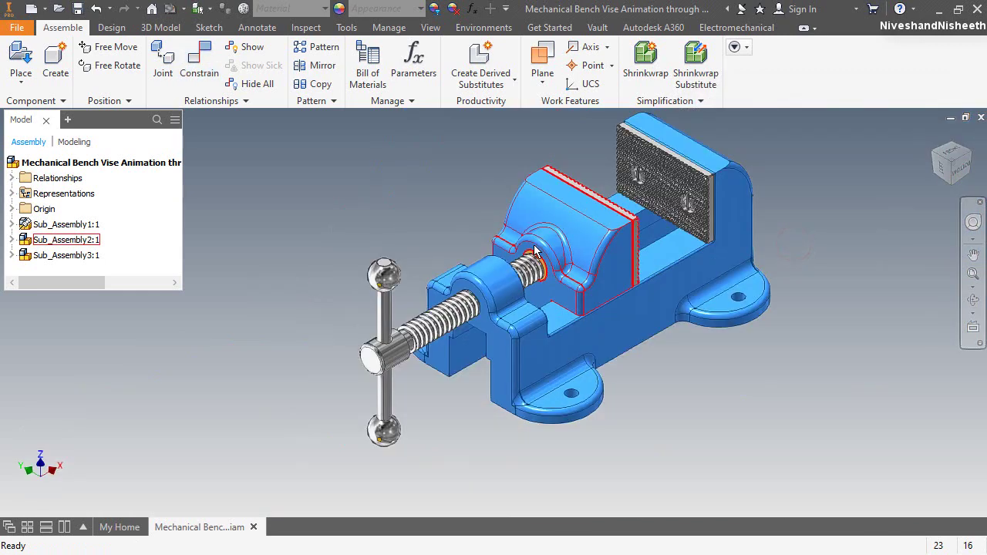
{"action": "left_click_drag", "start_coordinate": [447, 312], "coordinate": [380, 344]}
{"action": "left_click", "coordinate": [372, 221]}
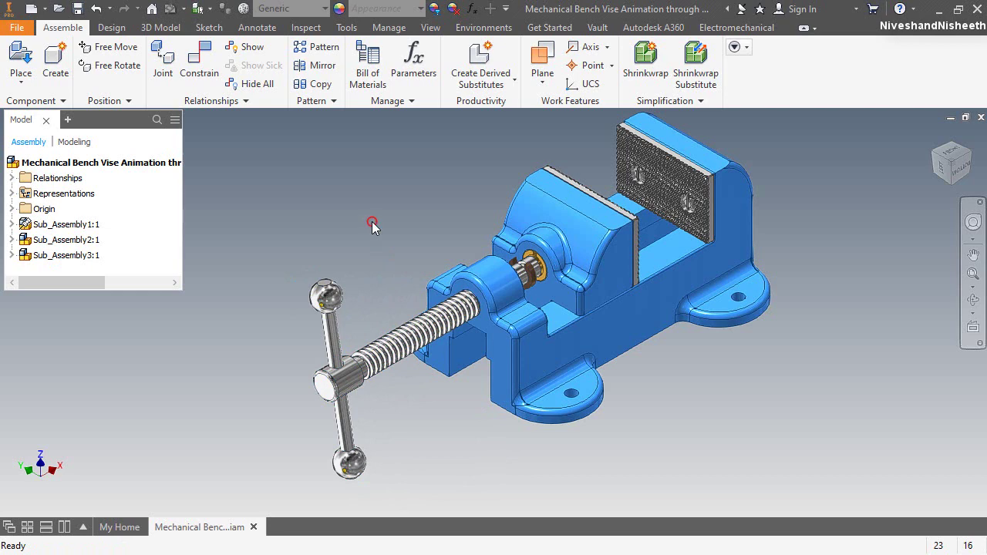
Step: Start a Mate constraint between the sliding jaw's screw-side face and the facing side of the brown collar on the screw
{"action": "left_click", "coordinate": [202, 70]}
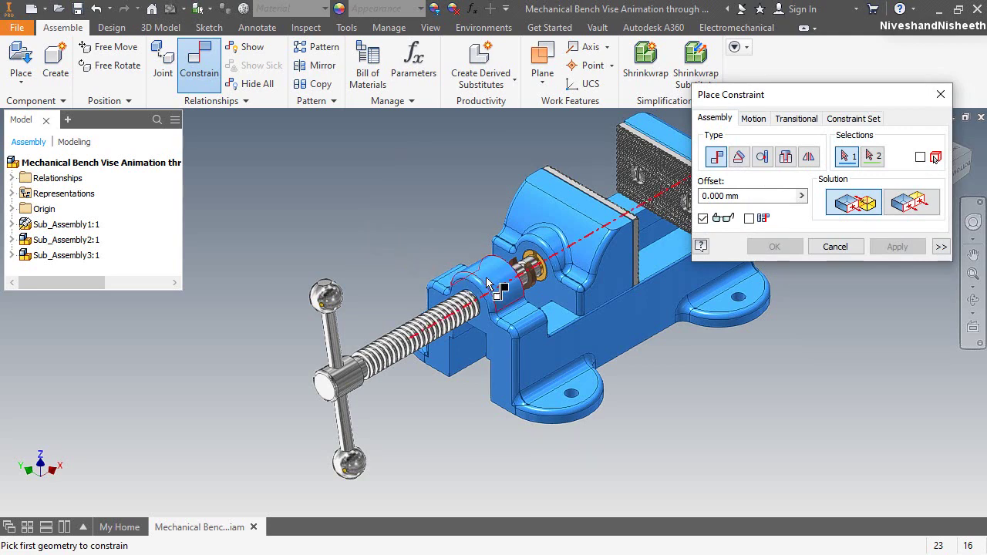
{"action": "scroll", "coordinate": [497, 290], "scroll_direction": "up", "scroll_amount": 5}
{"action": "left_click", "coordinate": [609, 359]}
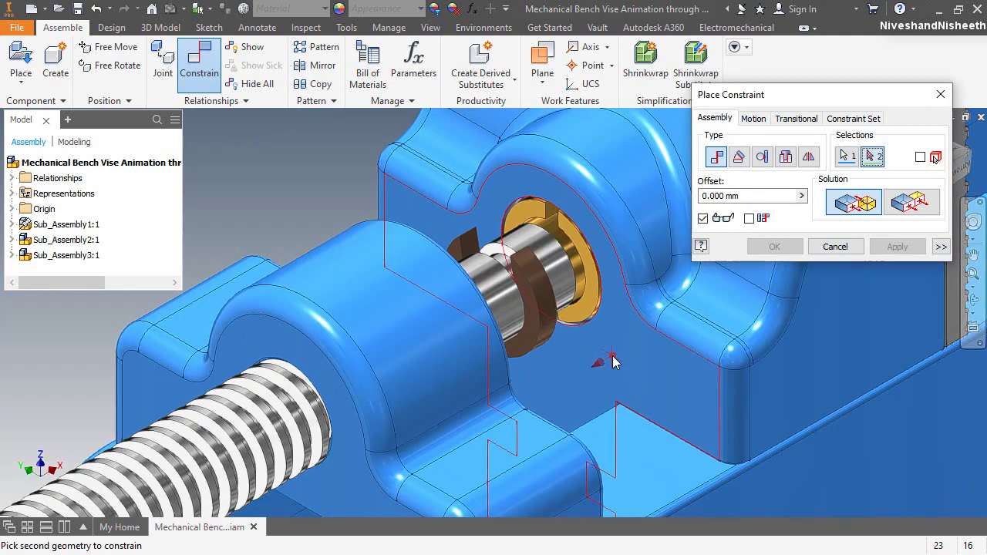
{"action": "left_click", "coordinate": [976, 301]}
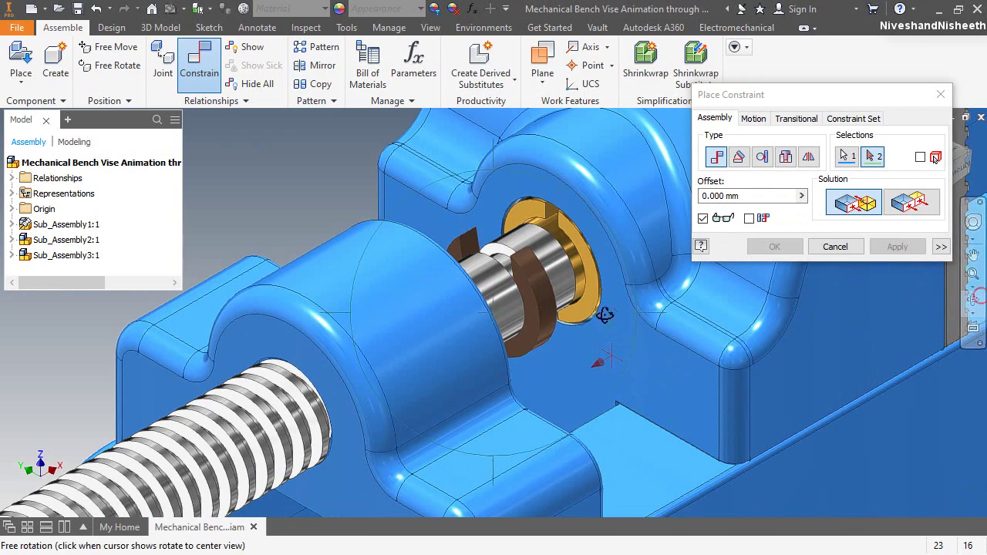
{"action": "left_click_drag", "start_coordinate": [635, 314], "coordinate": [591, 318]}
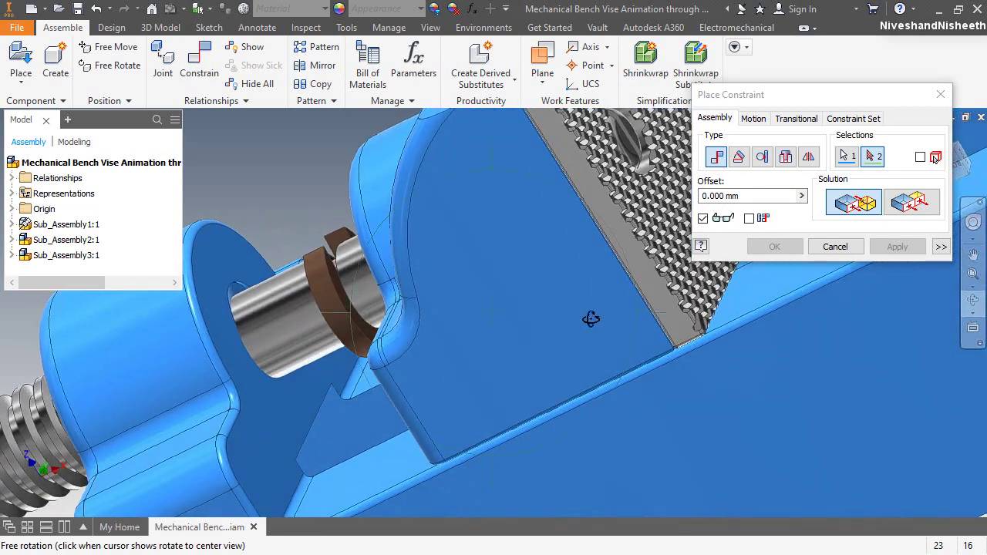
{"action": "right_click", "coordinate": [436, 281]}
{"action": "left_click", "coordinate": [352, 280]}
{"action": "scroll", "coordinate": [353, 284], "scroll_direction": "down", "scroll_amount": 5}
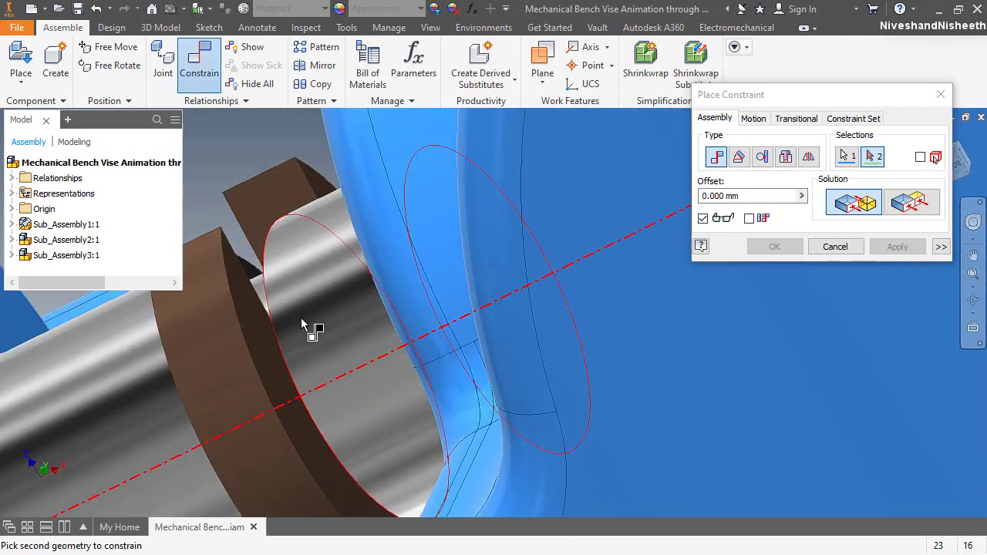
{"action": "left_click", "coordinate": [264, 352]}
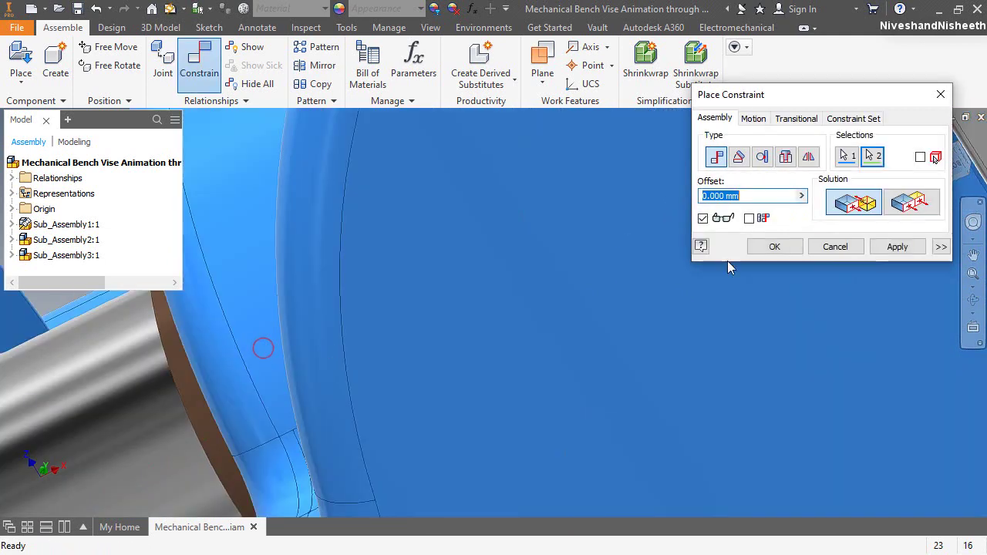
Step: Set the offset of the collar-to-jaw Mate to 0.1 mm and create the constraint
{"action": "left_click_drag", "start_coordinate": [914, 97], "coordinate": [849, 69]}
{"action": "left_click", "coordinate": [958, 176]}
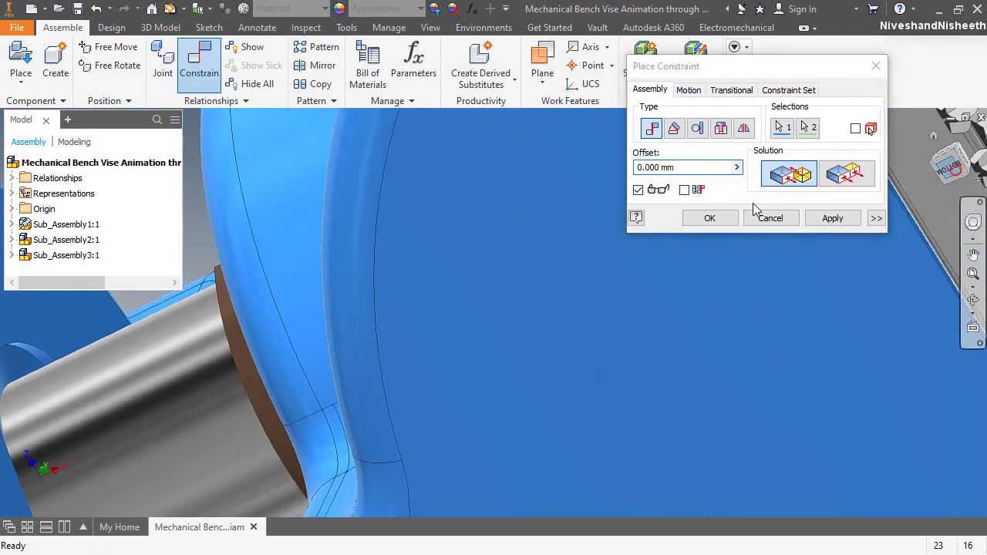
{"action": "scroll", "coordinate": [454, 297], "scroll_direction": "down", "scroll_amount": 3}
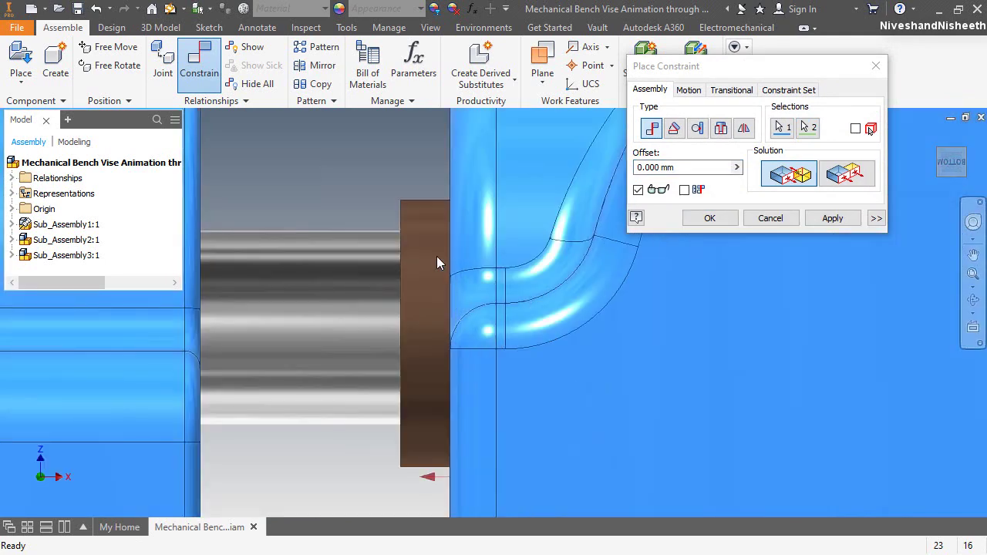
{"action": "left_click_drag", "start_coordinate": [689, 170], "coordinate": [641, 171]}
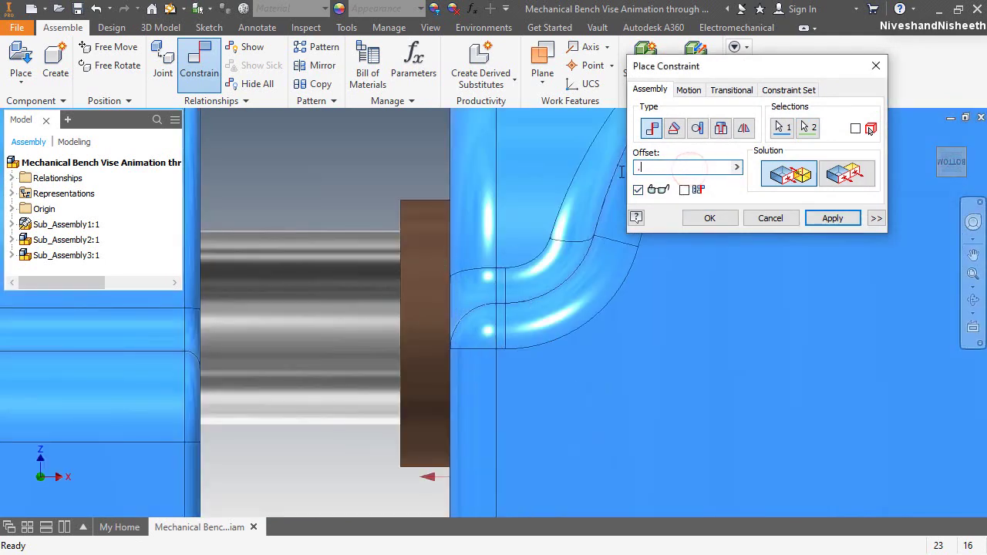
{"action": "left_click", "coordinate": [708, 220]}
{"action": "scroll", "coordinate": [437, 221], "scroll_direction": "down", "scroll_amount": 3}
{"action": "scroll", "coordinate": [447, 224], "scroll_direction": "down", "scroll_amount": 2}
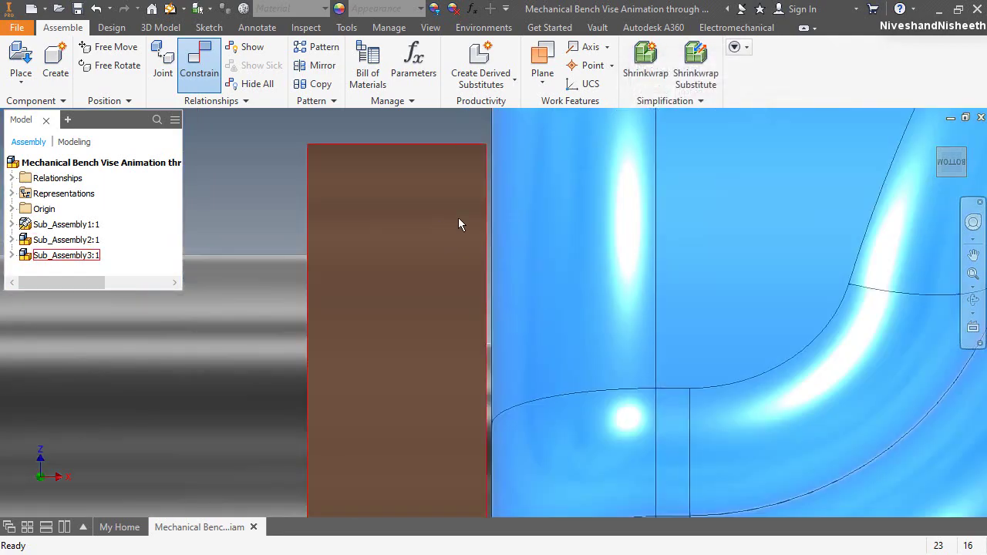
Step: Turn and slide the screw by its handle to check its motion with the jaw, and review the assembly's relationships
{"action": "left_click", "coordinate": [935, 136]}
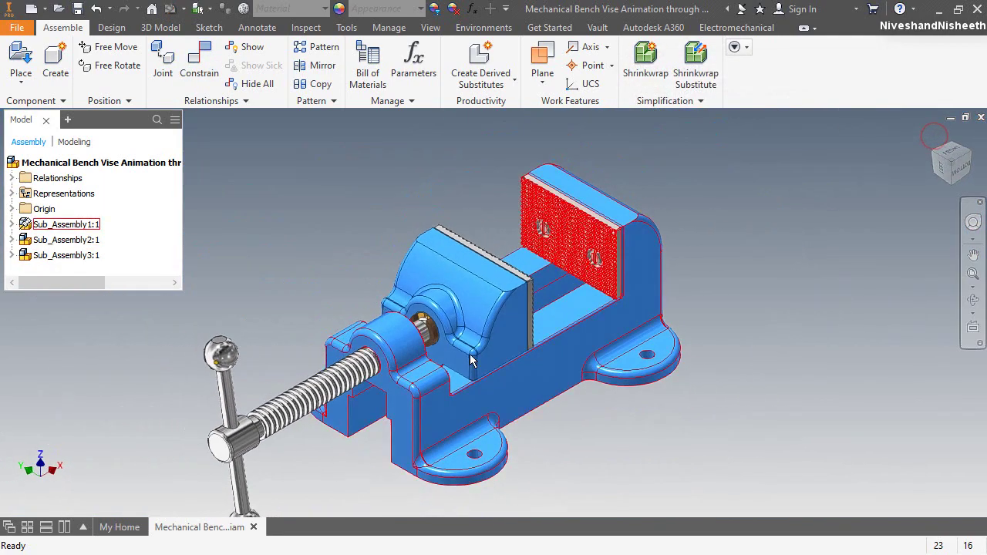
{"action": "scroll", "coordinate": [425, 191], "scroll_direction": "up", "scroll_amount": 3}
{"action": "left_click_drag", "start_coordinate": [303, 303], "coordinate": [274, 244]}
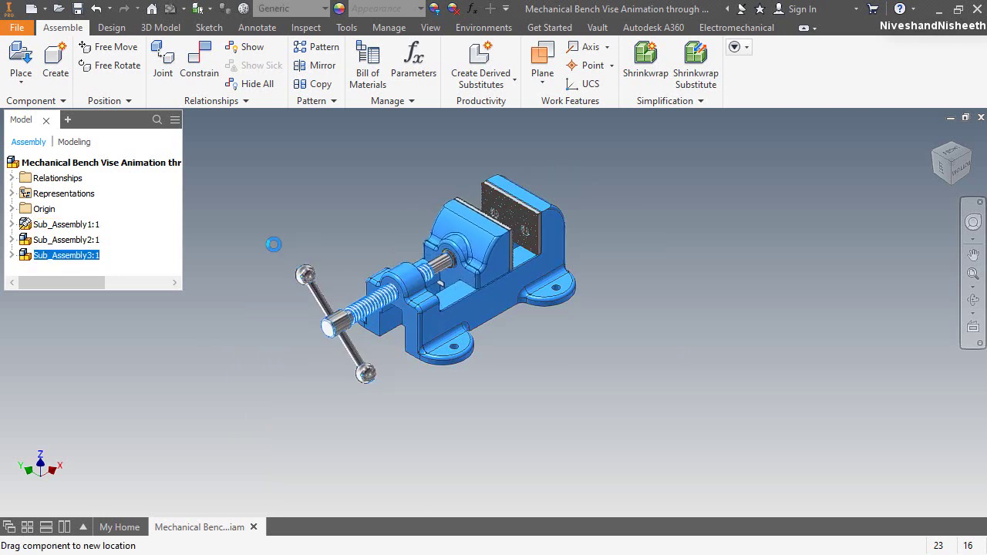
{"action": "left_click_drag", "start_coordinate": [274, 244], "coordinate": [364, 375]}
{"action": "left_click", "coordinate": [296, 161]}
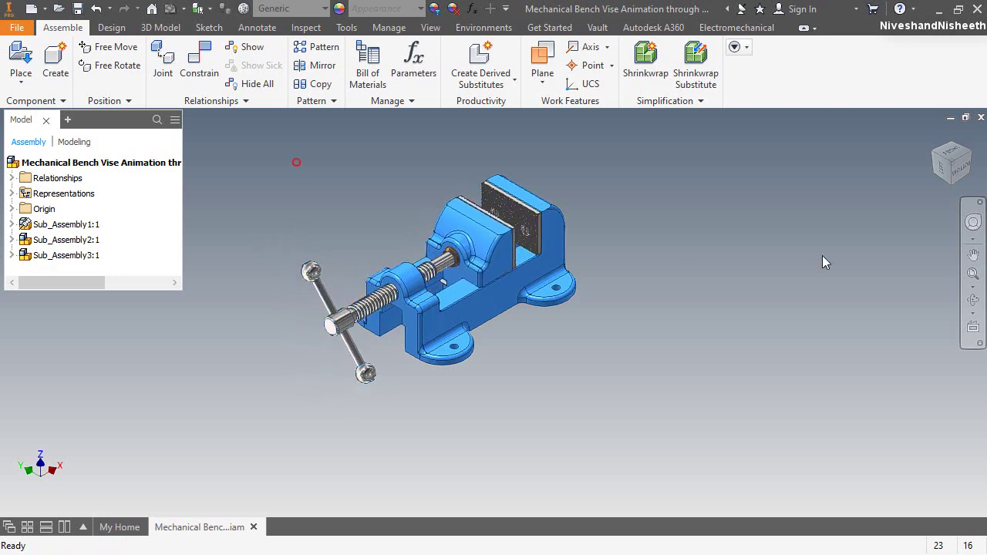
{"action": "left_click", "coordinate": [973, 273]}
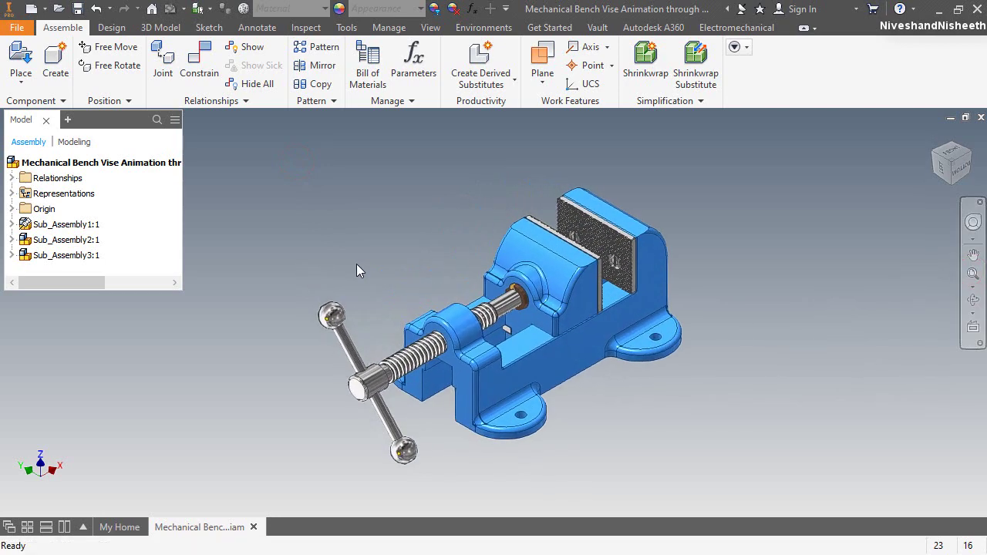
{"action": "left_click", "coordinate": [12, 178]}
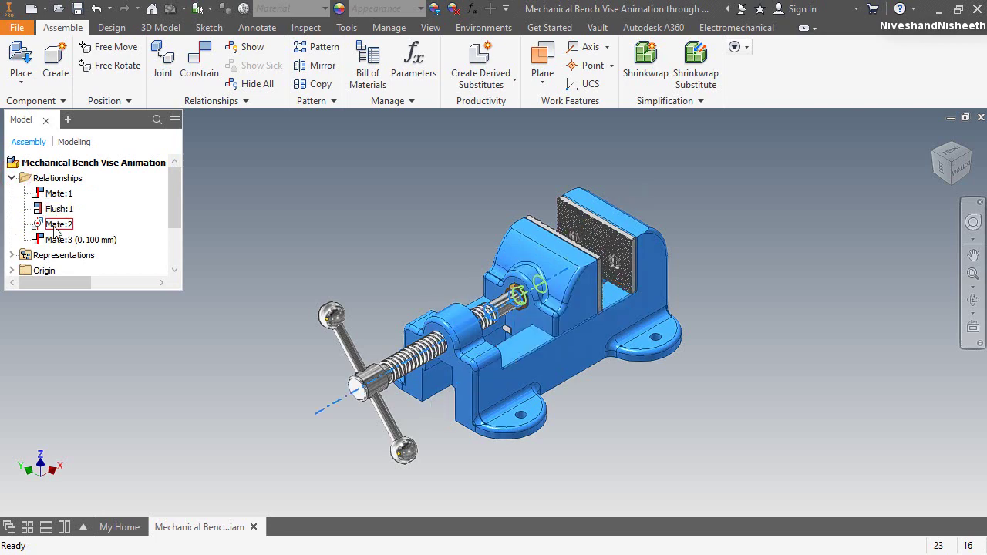
{"action": "left_click", "coordinate": [428, 229]}
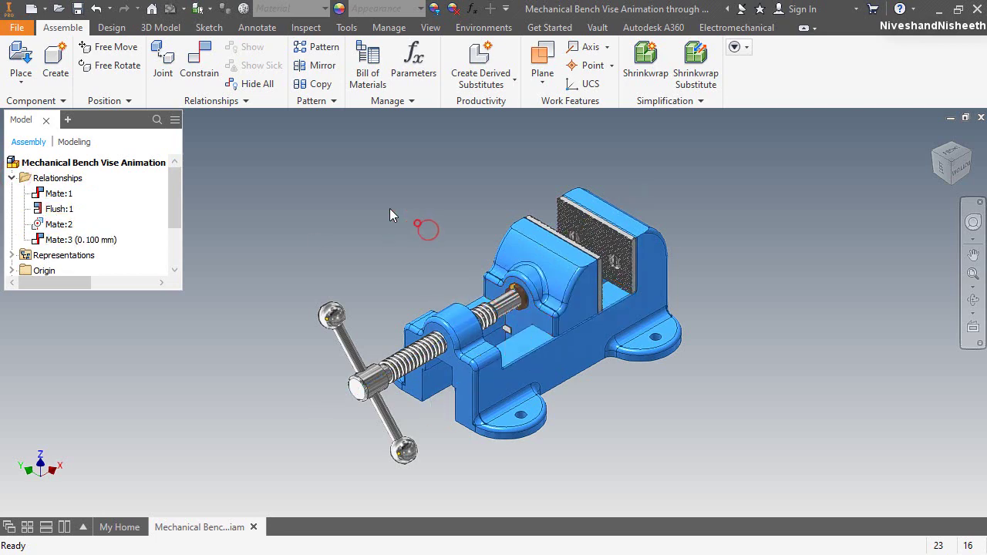
Step: Mate the fixed jaw plate's serrated face to the sliding jaw plate's serrated face at 0 mm offset
{"action": "left_click", "coordinate": [187, 48]}
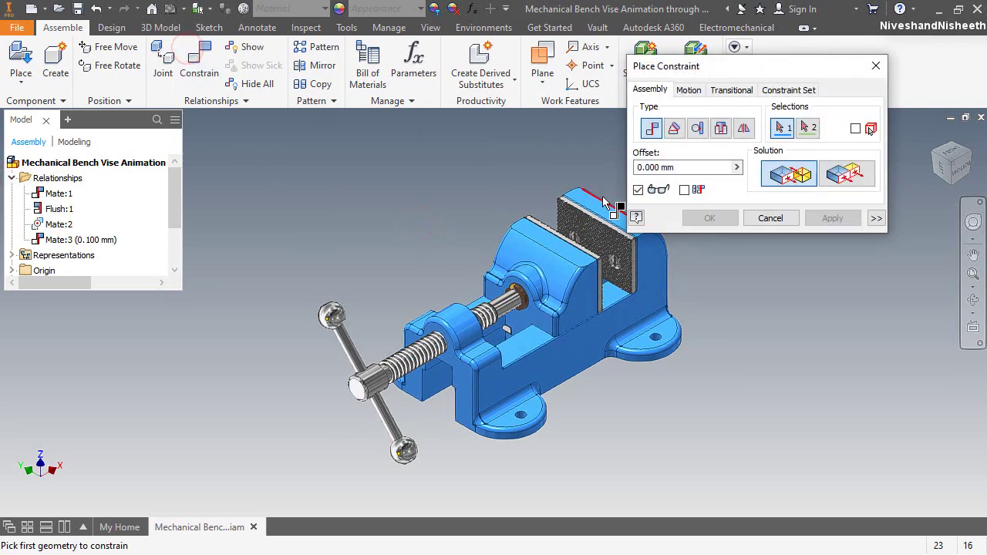
{"action": "left_click_drag", "start_coordinate": [668, 60], "coordinate": [717, 51]}
{"action": "scroll", "coordinate": [597, 231], "scroll_direction": "up", "scroll_amount": 3}
{"action": "scroll", "coordinate": [598, 231], "scroll_direction": "up", "scroll_amount": 8}
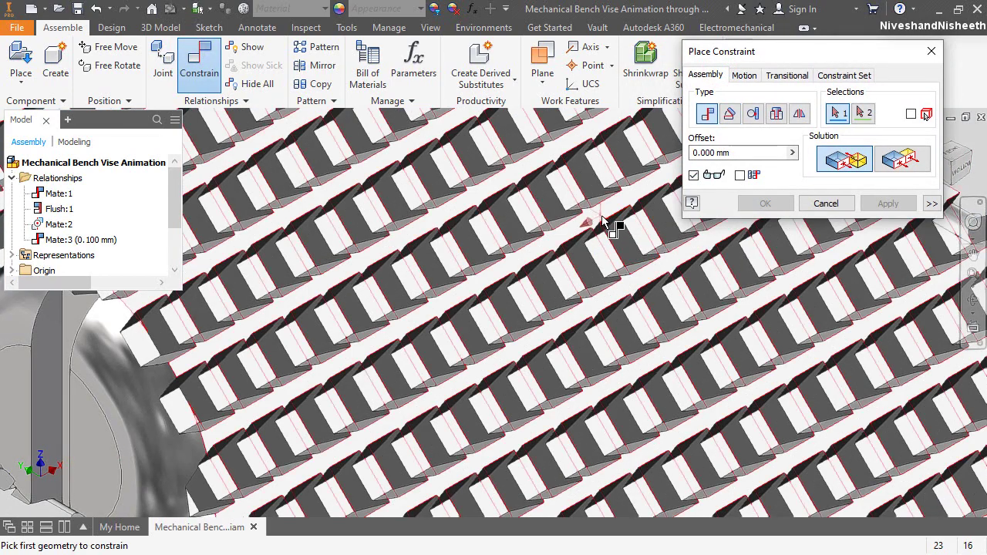
{"action": "left_click", "coordinate": [601, 215]}
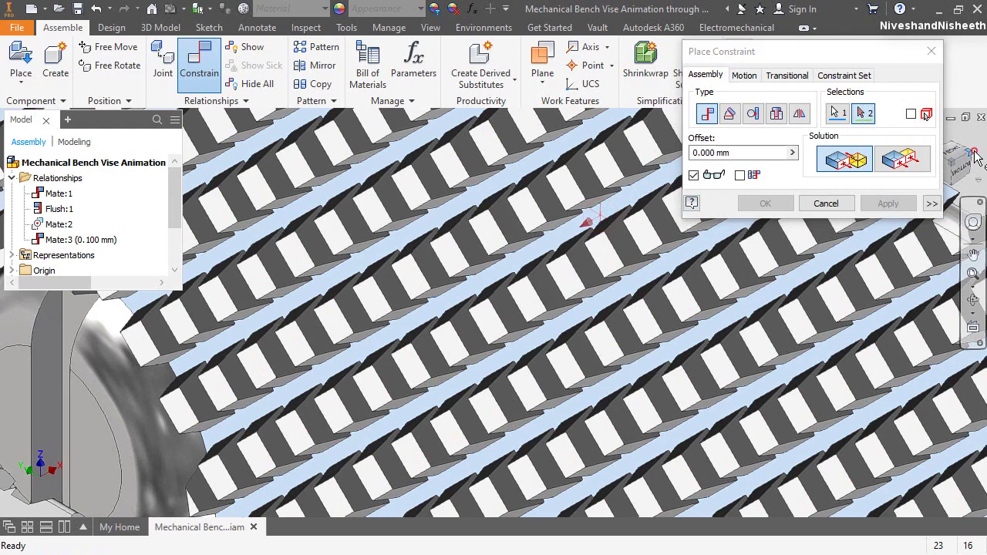
{"action": "left_click", "coordinate": [975, 158]}
{"action": "scroll", "coordinate": [555, 337], "scroll_direction": "up", "scroll_amount": 6}
{"action": "scroll", "coordinate": [554, 337], "scroll_direction": "up", "scroll_amount": 6}
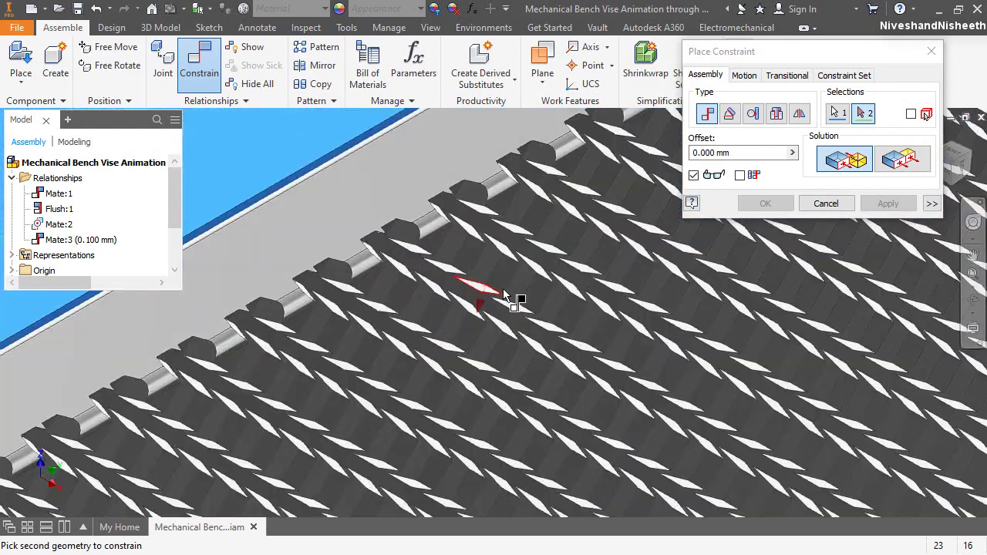
{"action": "scroll", "coordinate": [451, 324], "scroll_direction": "down", "scroll_amount": 3}
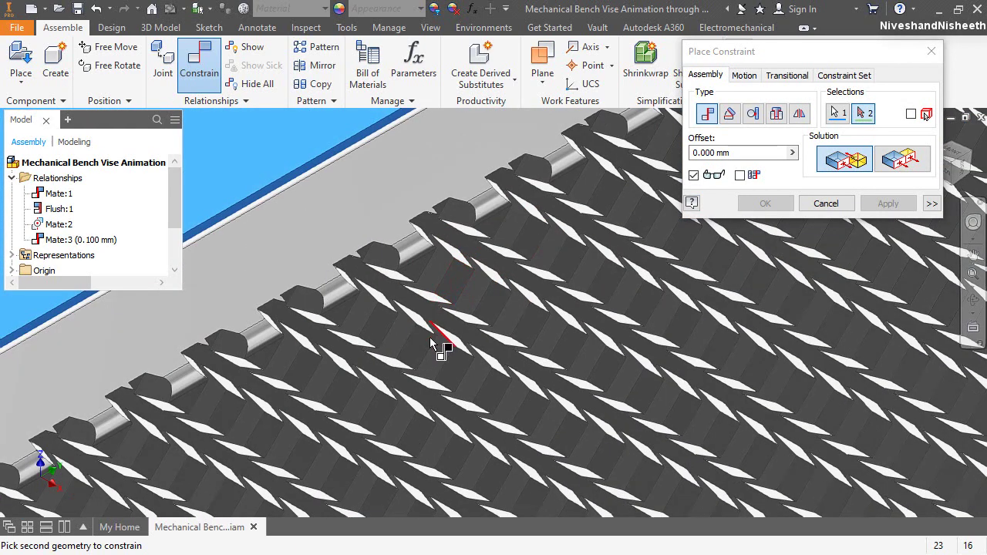
{"action": "left_click", "coordinate": [417, 343]}
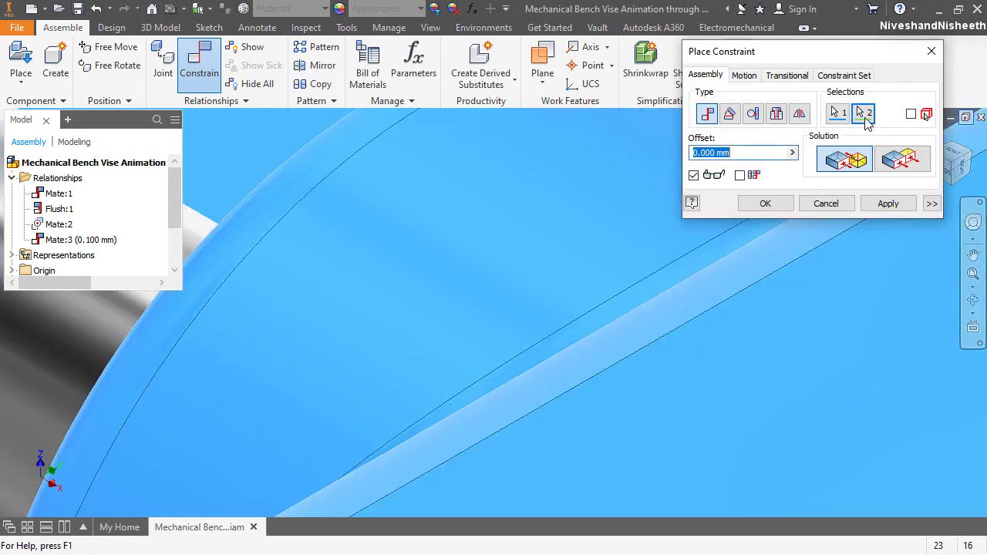
{"action": "left_click", "coordinate": [775, 204]}
Step: Inspect the jaw plates' contact and suppress the Mate constraint between them
{"action": "left_click", "coordinate": [945, 170]}
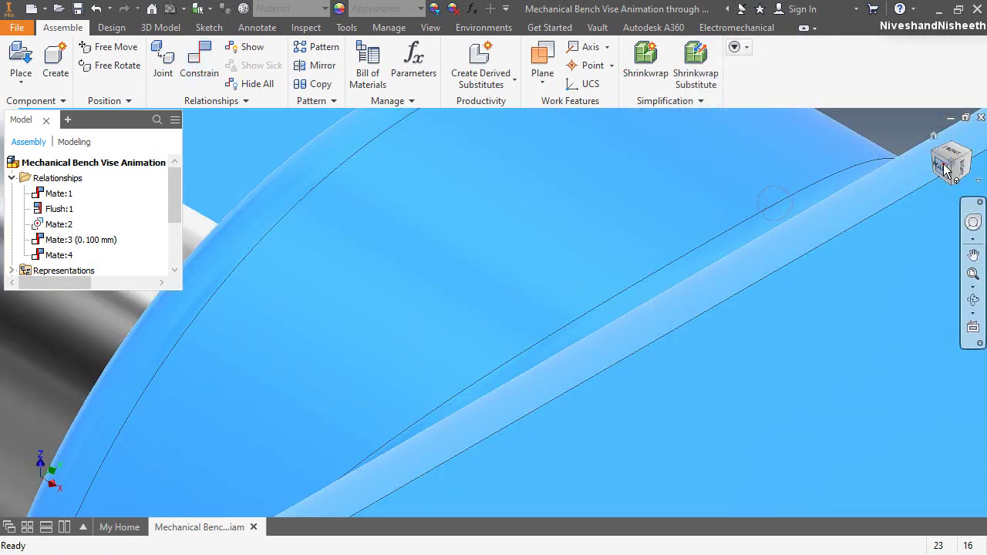
{"action": "scroll", "coordinate": [600, 282], "scroll_direction": "up", "scroll_amount": 4}
{"action": "left_click_drag", "start_coordinate": [583, 283], "coordinate": [777, 192]}
{"action": "left_click_drag", "start_coordinate": [937, 151], "coordinate": [817, 188]}
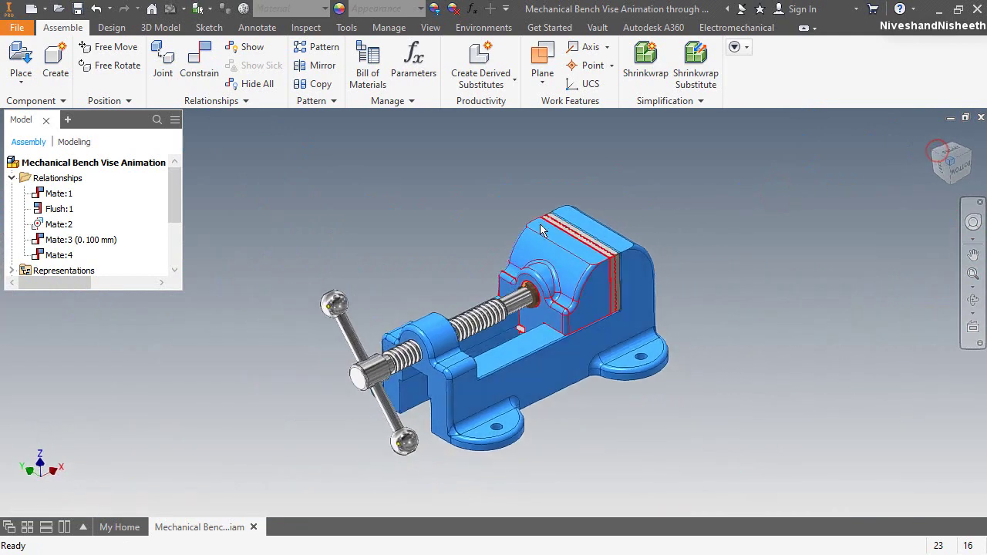
{"action": "left_click", "coordinate": [457, 232]}
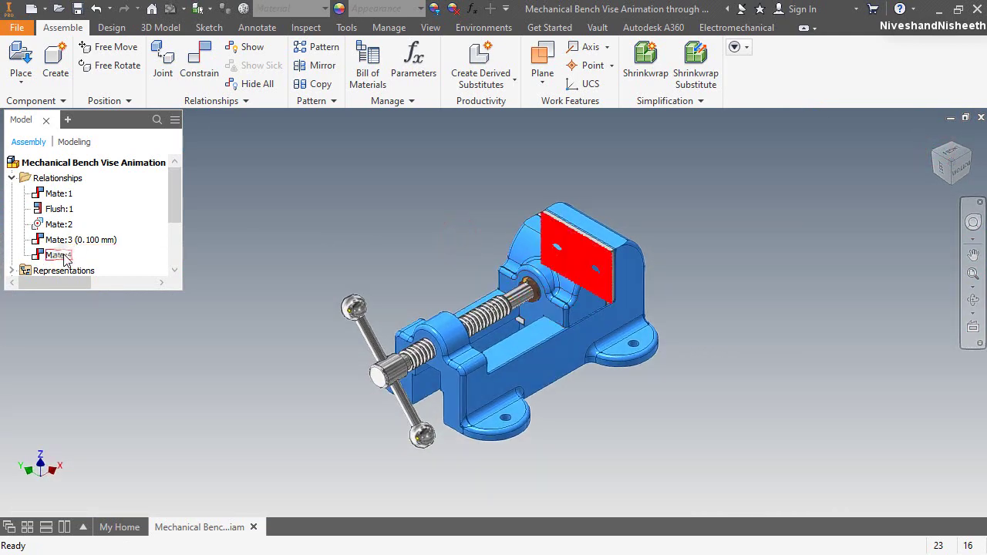
{"action": "right_click", "coordinate": [65, 260]}
{"action": "left_click", "coordinate": [98, 398]}
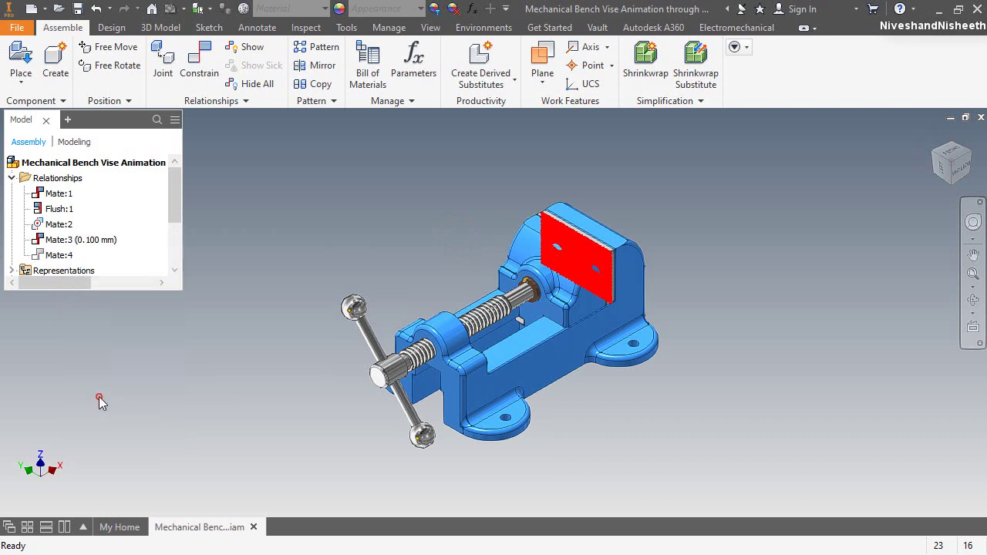
{"action": "left_click", "coordinate": [248, 189]}
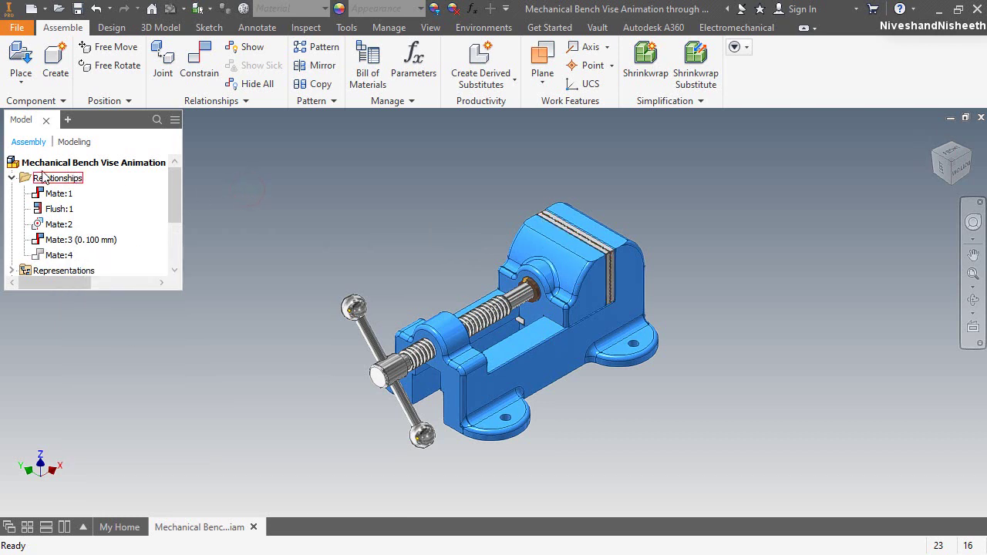
Step: Save the bench vise assembly and enter the Dynamic Simulation environment
{"action": "left_click", "coordinate": [14, 179]}
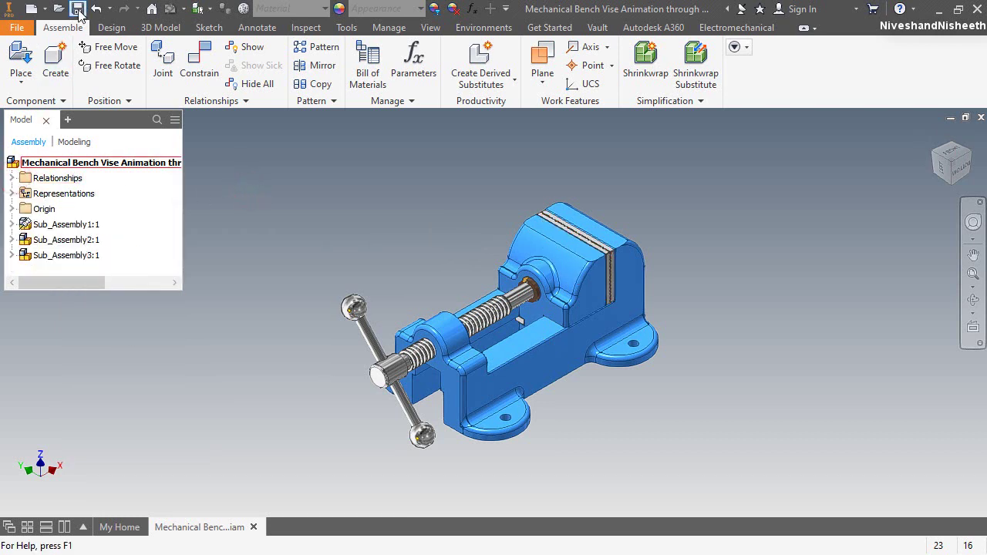
{"action": "left_click", "coordinate": [77, 9]}
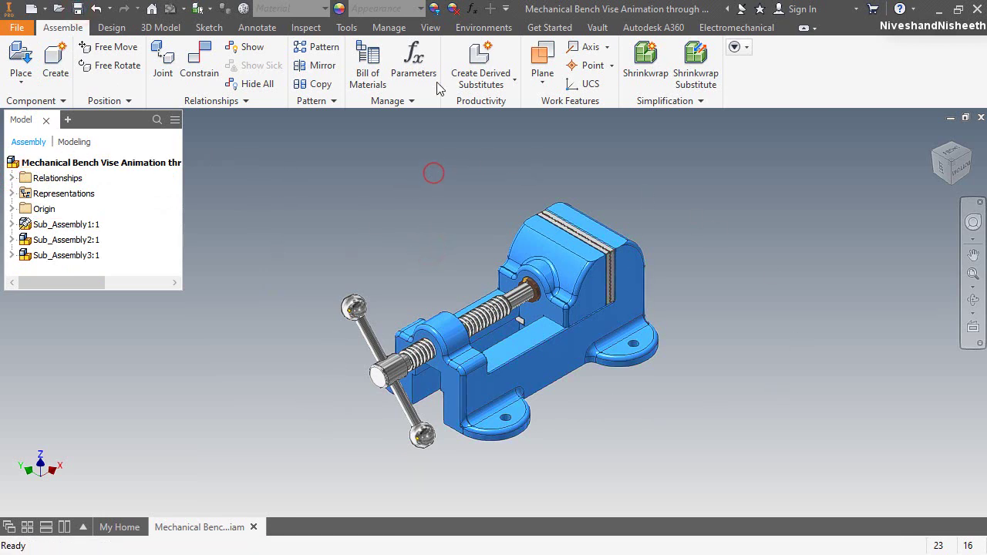
{"action": "left_click", "coordinate": [472, 27]}
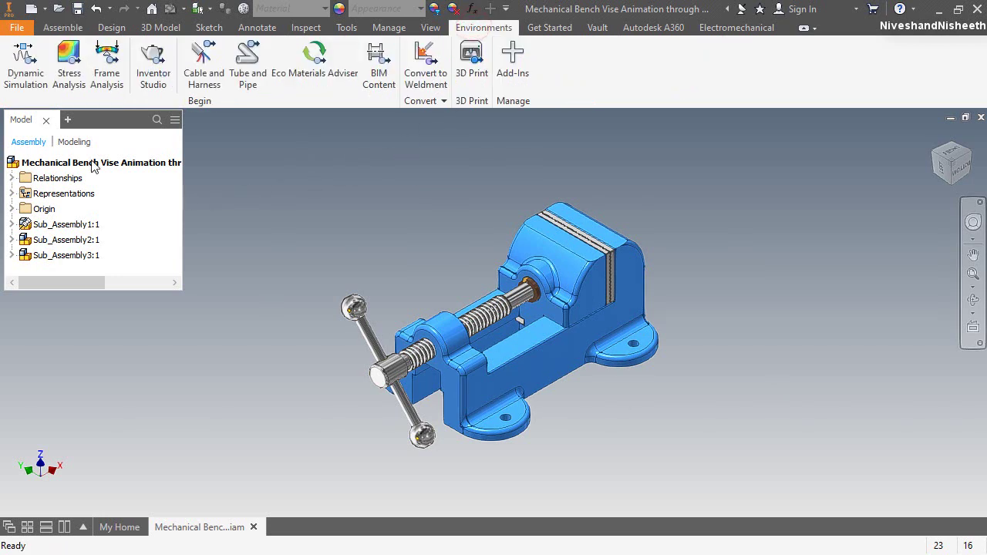
{"action": "left_click", "coordinate": [28, 59]}
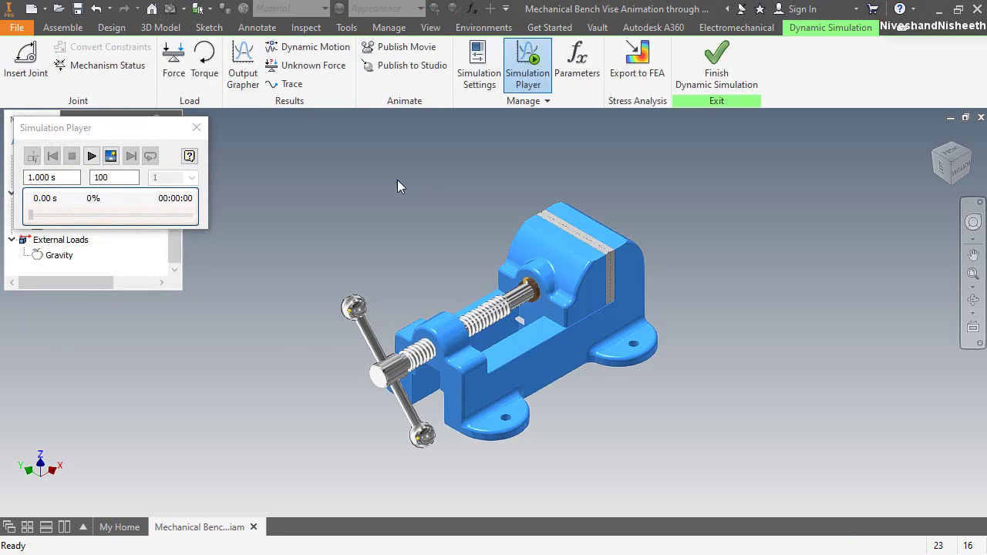
Step: Set the model's visual style to Shaded with Edges
{"action": "left_click", "coordinate": [430, 27]}
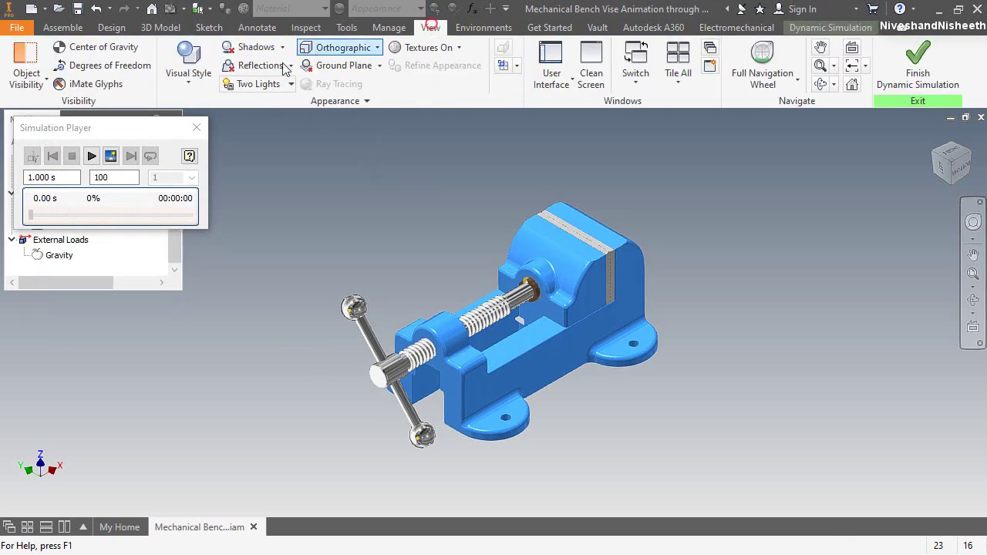
{"action": "left_click", "coordinate": [180, 81]}
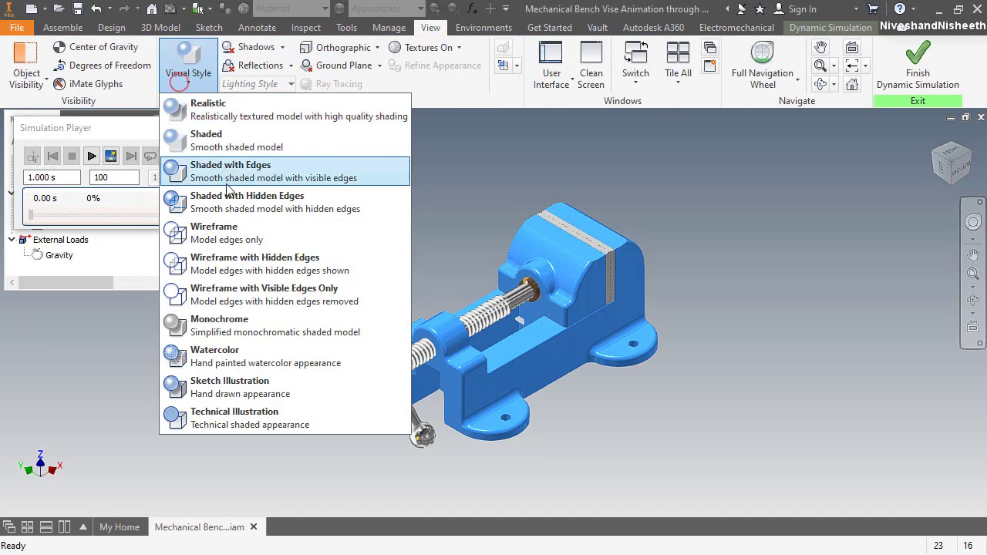
{"action": "left_click", "coordinate": [235, 176]}
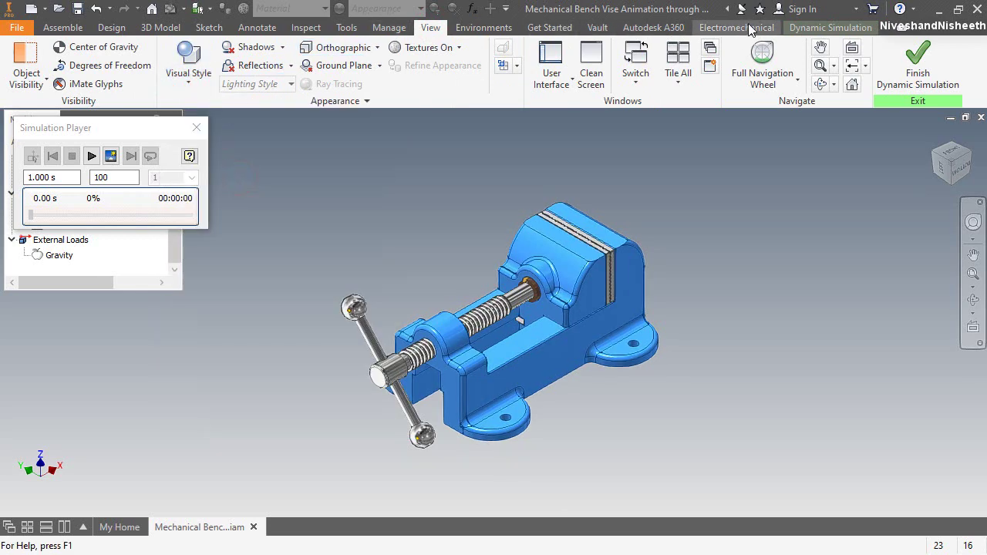
Step: Move the Simulation Player clear of the model browser and review the grounded part, mobile groups and standard joints
{"action": "left_click", "coordinate": [803, 30]}
{"action": "left_click_drag", "start_coordinate": [150, 127], "coordinate": [647, 162]}
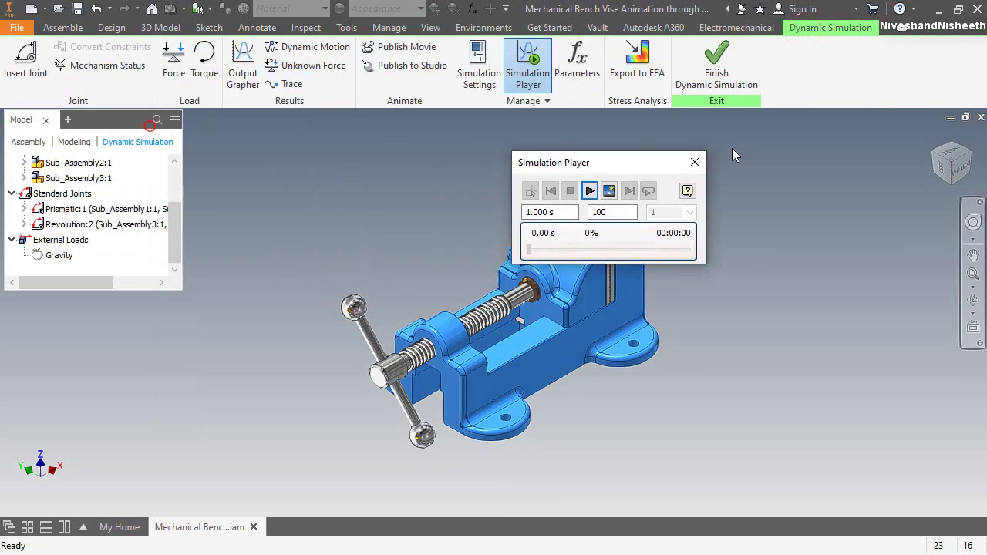
{"action": "left_click_drag", "start_coordinate": [733, 155], "coordinate": [840, 126]}
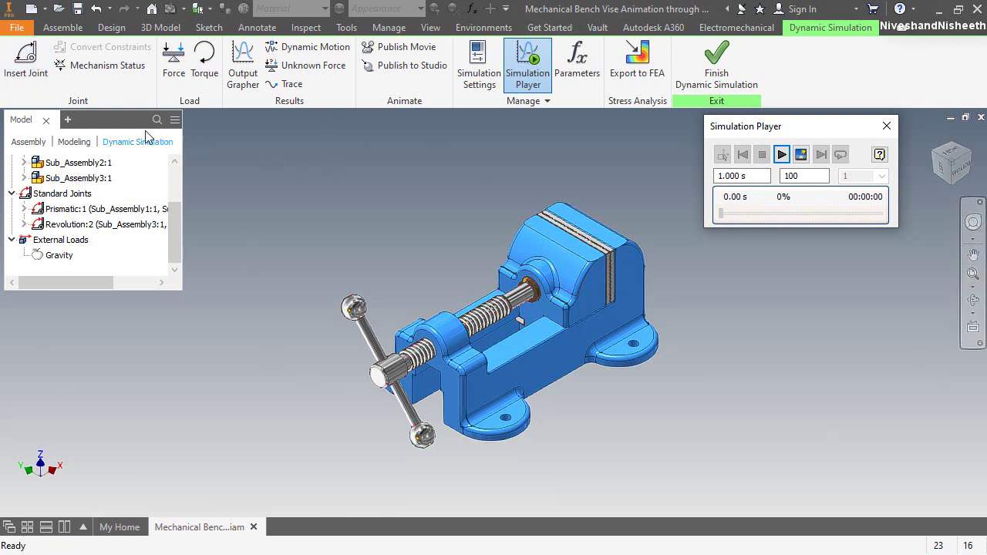
{"action": "left_click_drag", "start_coordinate": [175, 239], "coordinate": [171, 174]}
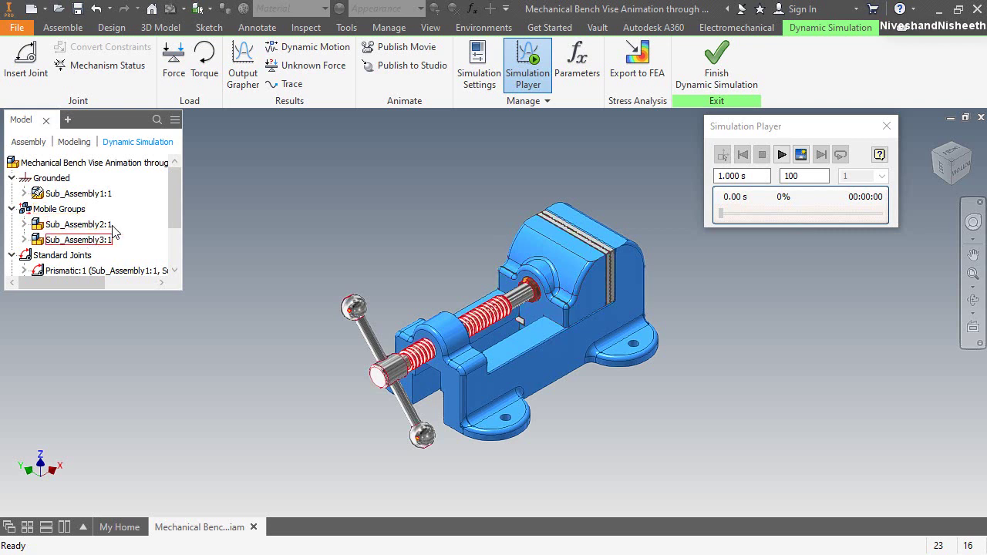
{"action": "scroll", "coordinate": [169, 220], "scroll_direction": "down", "scroll_amount": 1}
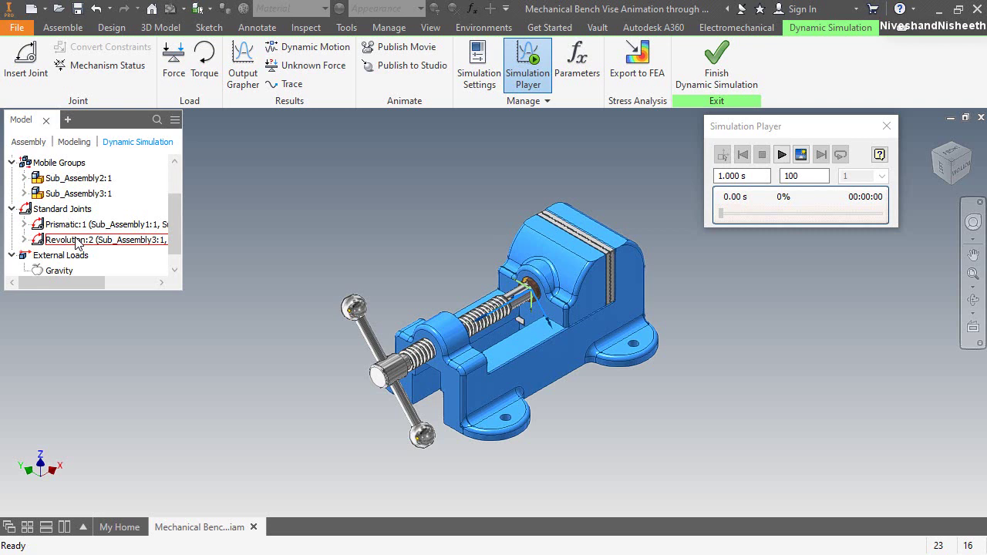
{"action": "scroll", "coordinate": [174, 256], "scroll_direction": "down", "scroll_amount": 1}
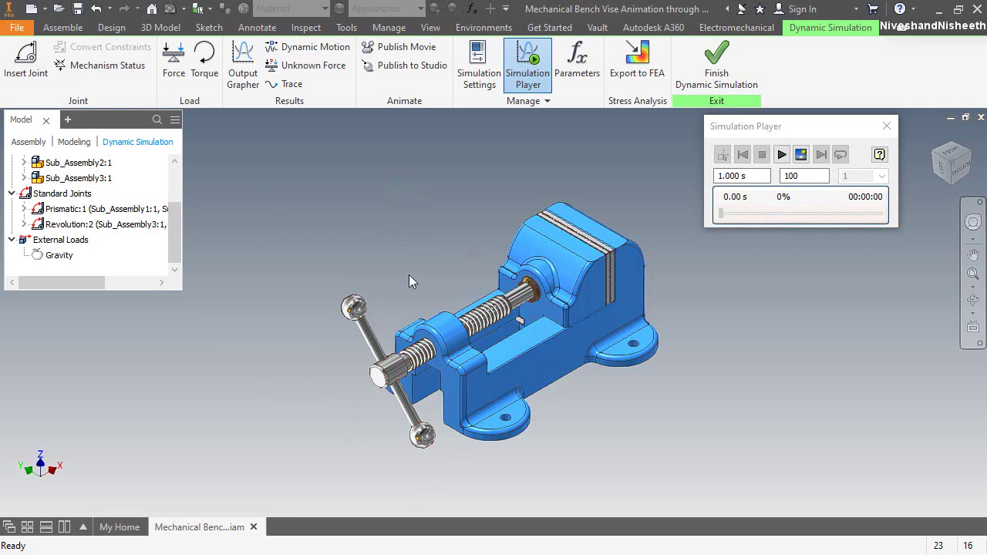
{"action": "left_click", "coordinate": [317, 218]}
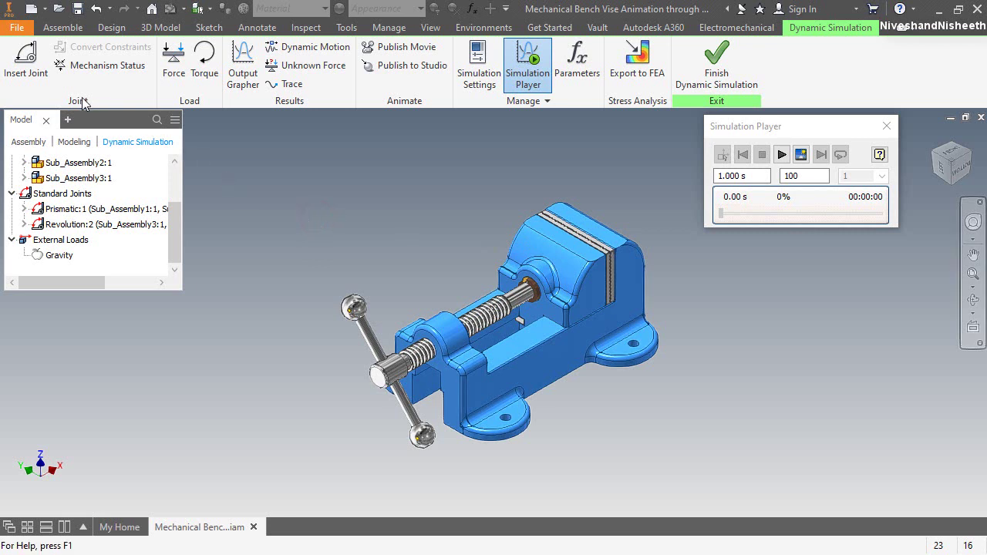
Step: Begin inserting a Screw joint, using the circular edge of the base's screw hole on the handle side for Component 1
{"action": "left_click", "coordinate": [34, 70]}
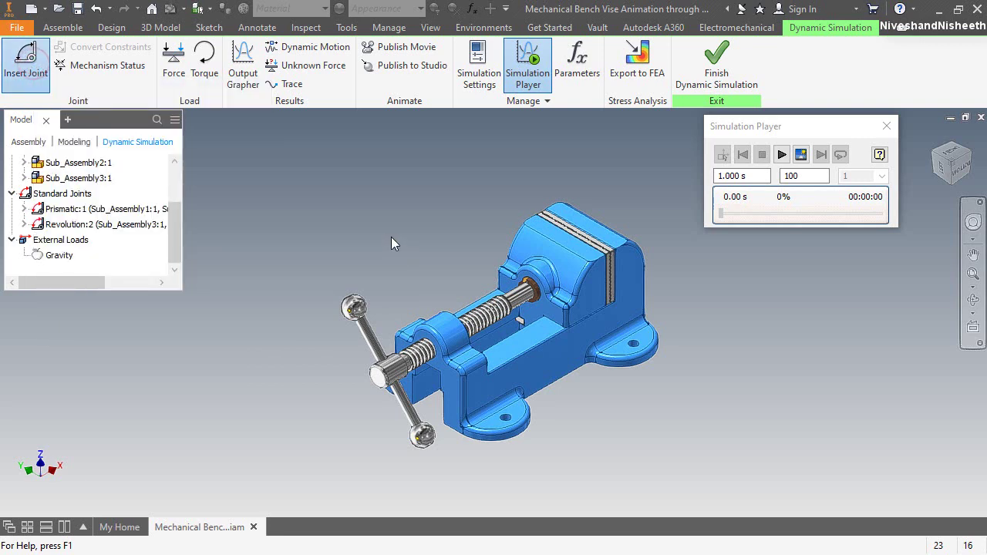
{"action": "left_click_drag", "start_coordinate": [205, 98], "coordinate": [252, 84]}
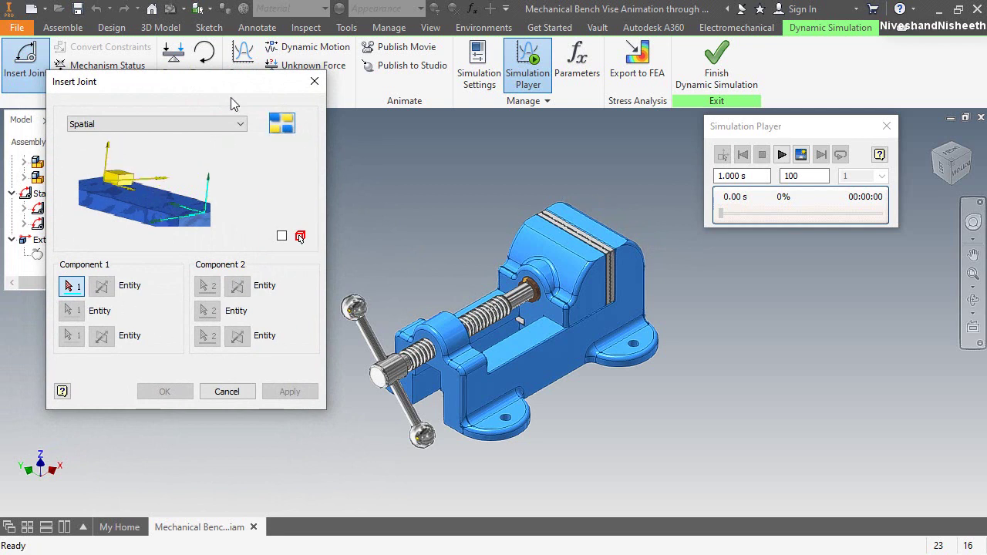
{"action": "left_click", "coordinate": [214, 124]}
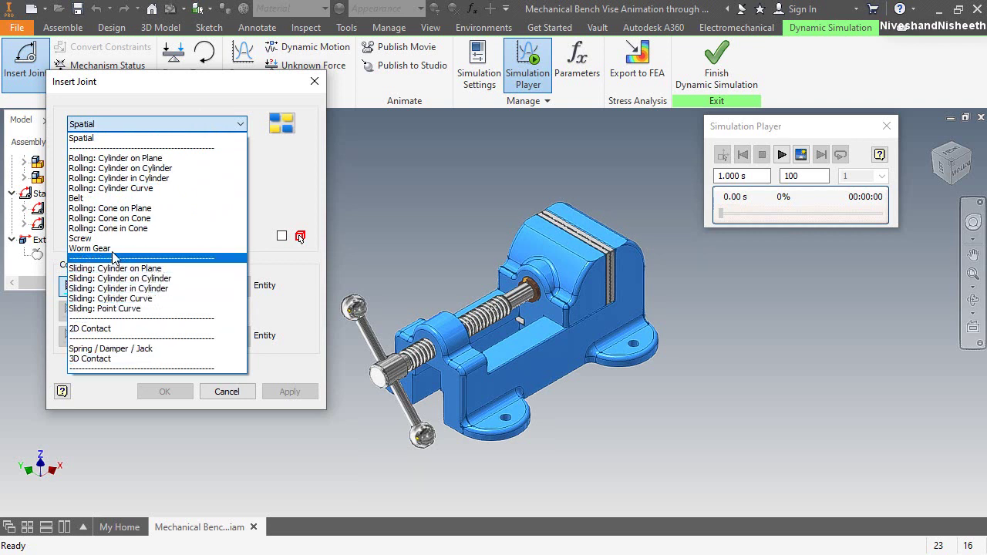
{"action": "left_click", "coordinate": [100, 239]}
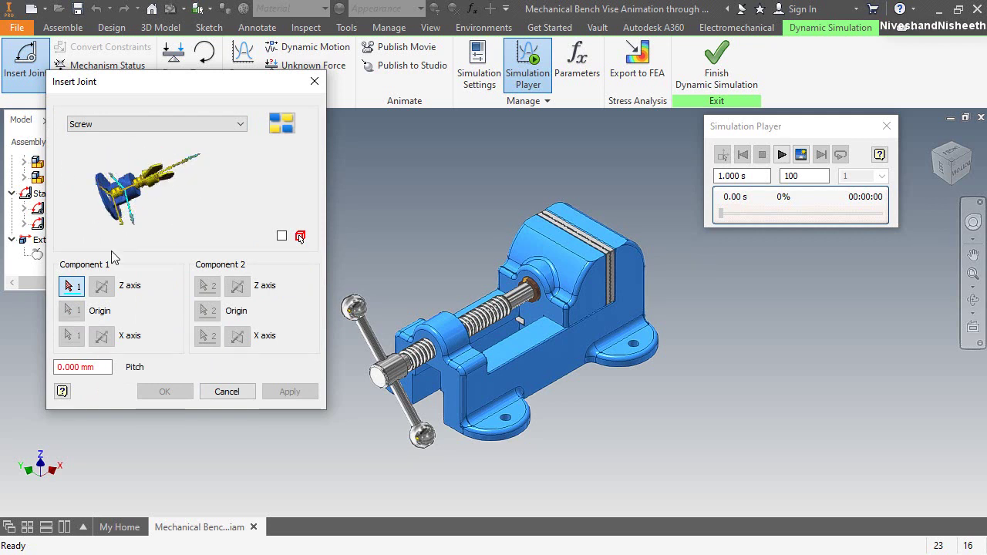
{"action": "left_click", "coordinate": [199, 87]}
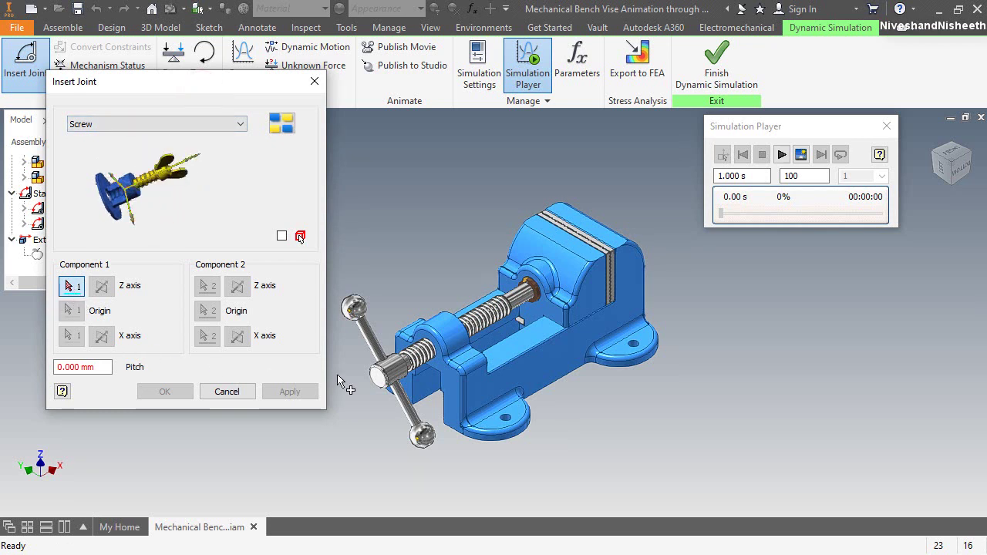
{"action": "scroll", "coordinate": [343, 383], "scroll_direction": "up", "scroll_amount": 5}
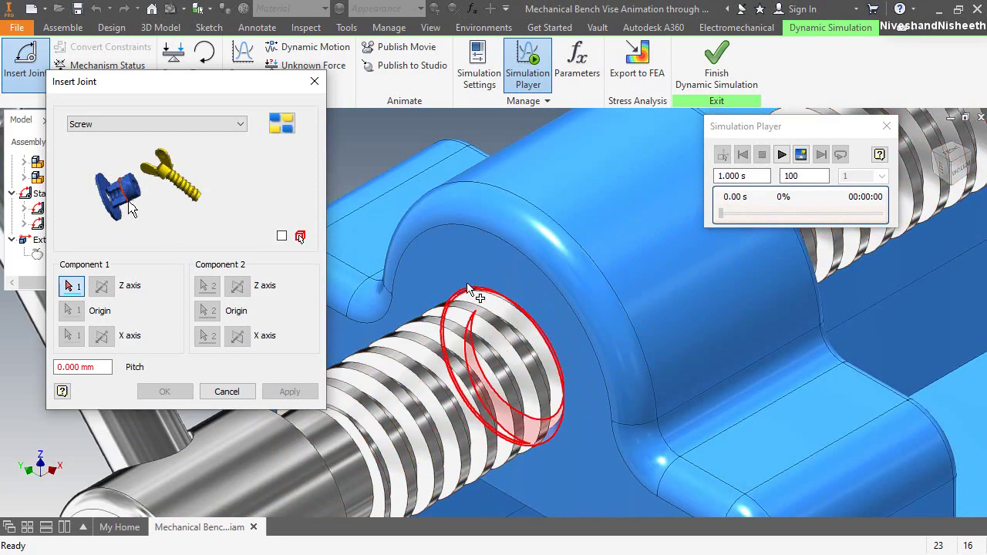
{"action": "left_click", "coordinate": [463, 295]}
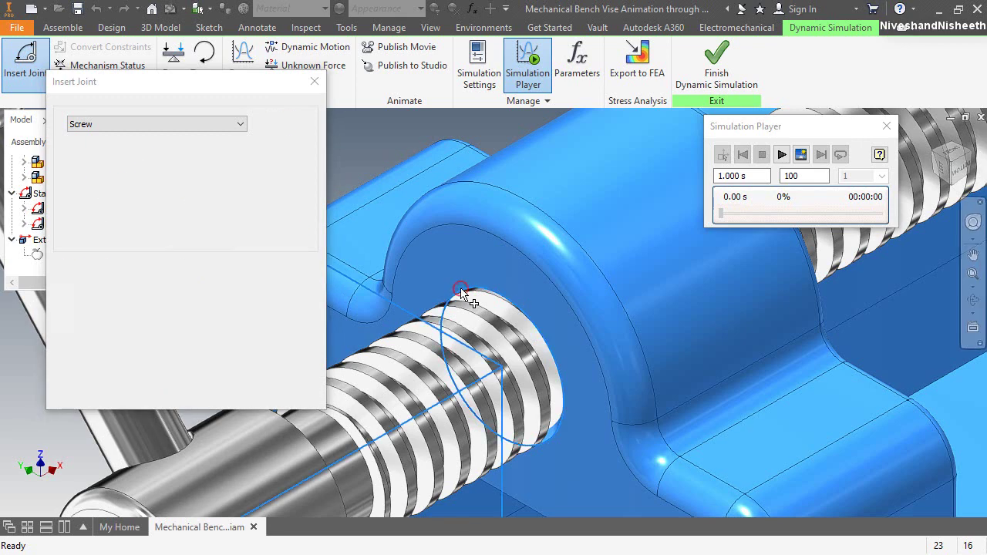
{"action": "scroll", "coordinate": [549, 253], "scroll_direction": "down", "scroll_amount": 5}
{"action": "scroll", "coordinate": [549, 253], "scroll_direction": "down", "scroll_amount": 5}
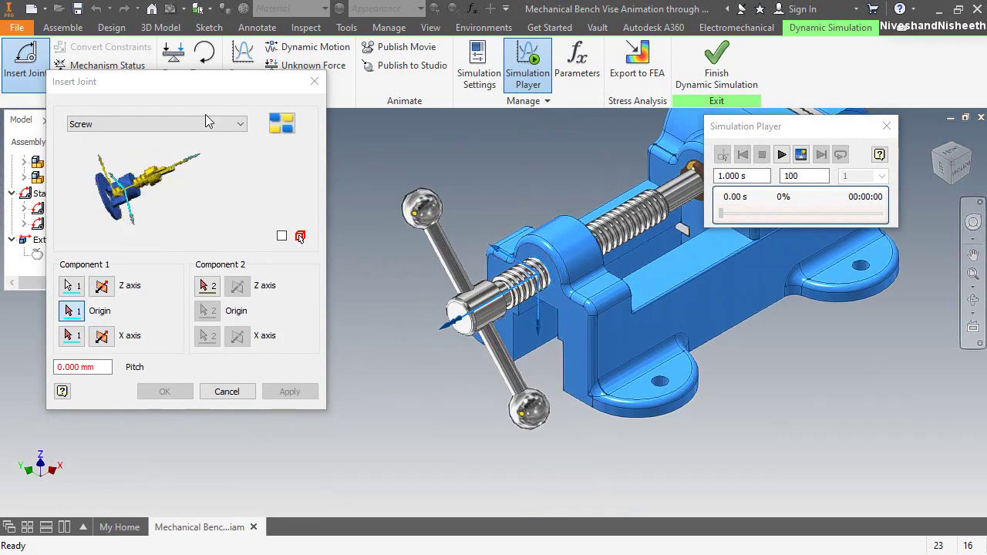
{"action": "left_click", "coordinate": [207, 85]}
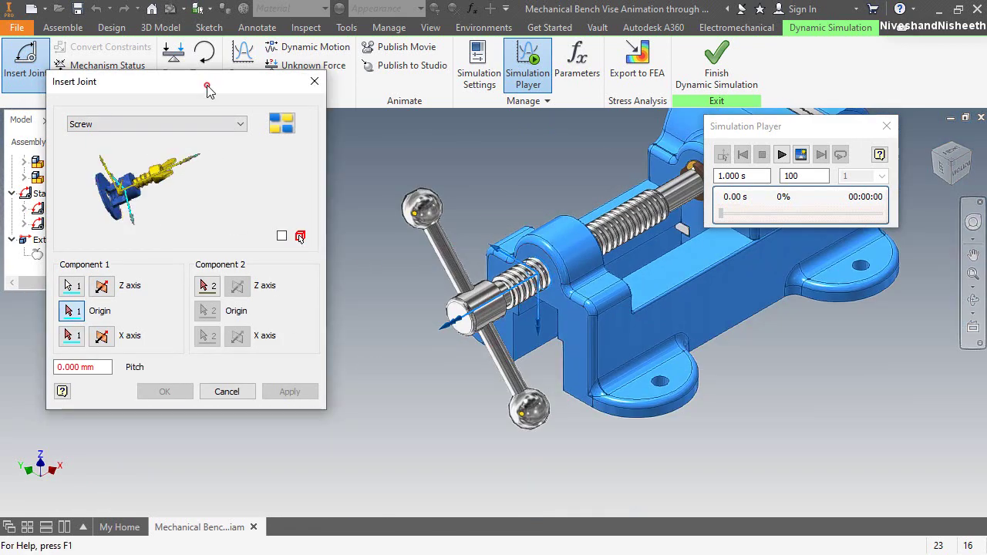
Step: Define the Screw joint's Component 2 Z axis from the circular edge of the screw's smooth shank beside the collar
{"action": "left_click", "coordinate": [204, 287]}
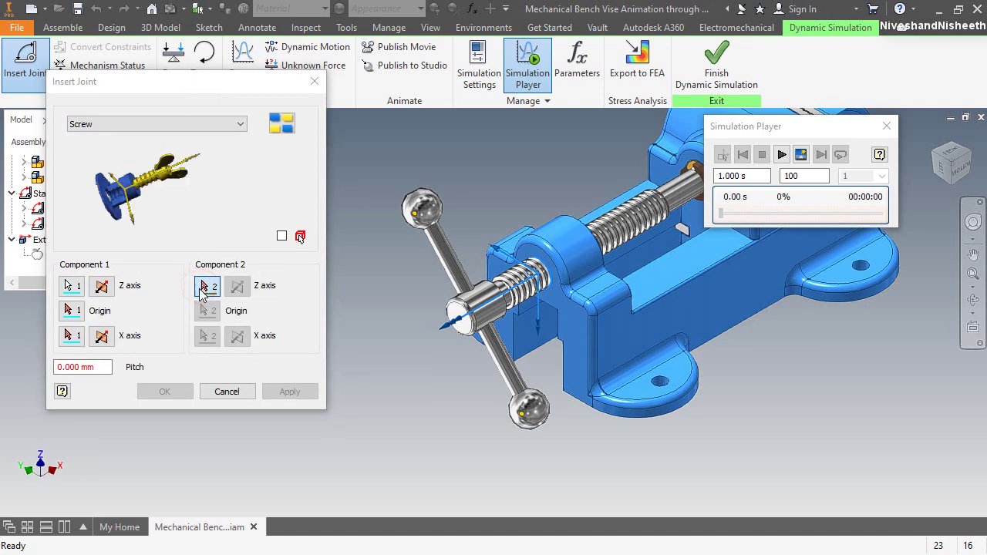
{"action": "scroll", "coordinate": [345, 261], "scroll_direction": "down", "scroll_amount": 3}
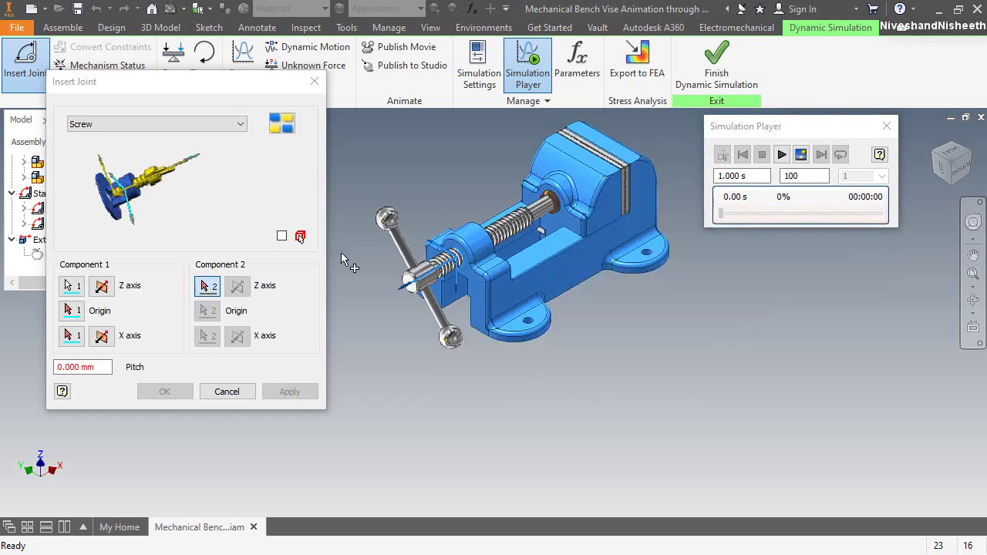
{"action": "scroll", "coordinate": [430, 266], "scroll_direction": "up", "scroll_amount": 5}
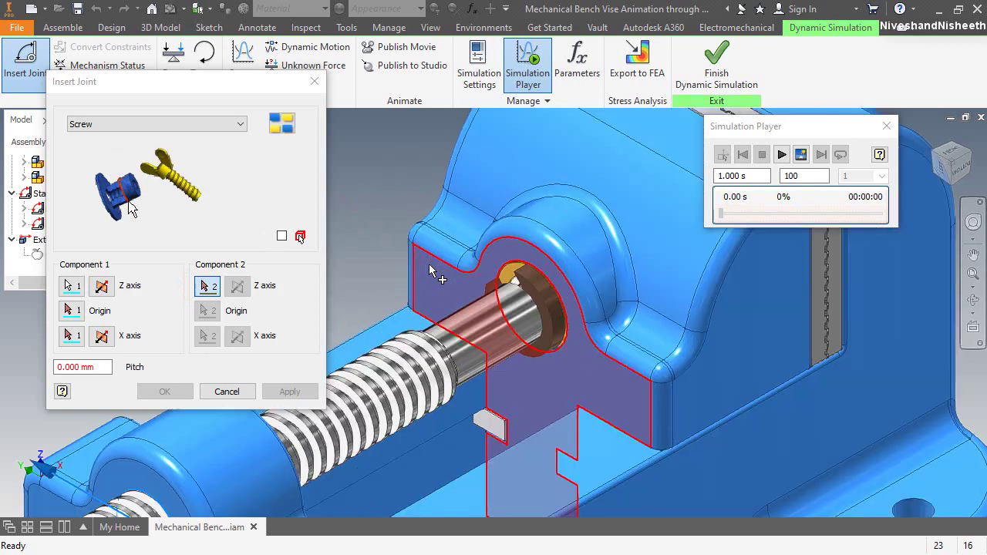
{"action": "scroll", "coordinate": [447, 274], "scroll_direction": "up", "scroll_amount": 2}
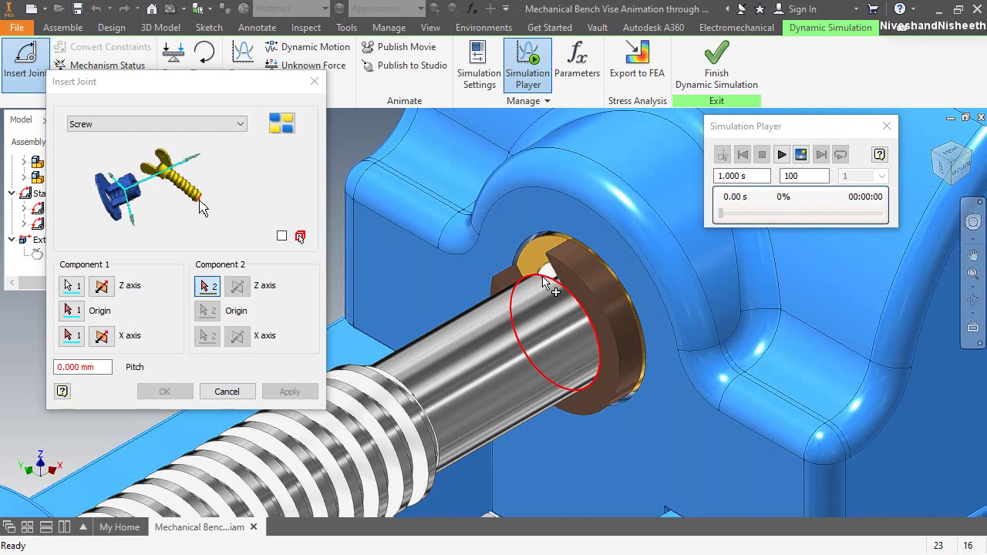
{"action": "left_click", "coordinate": [544, 281]}
{"action": "scroll", "coordinate": [552, 231], "scroll_direction": "down", "scroll_amount": 5}
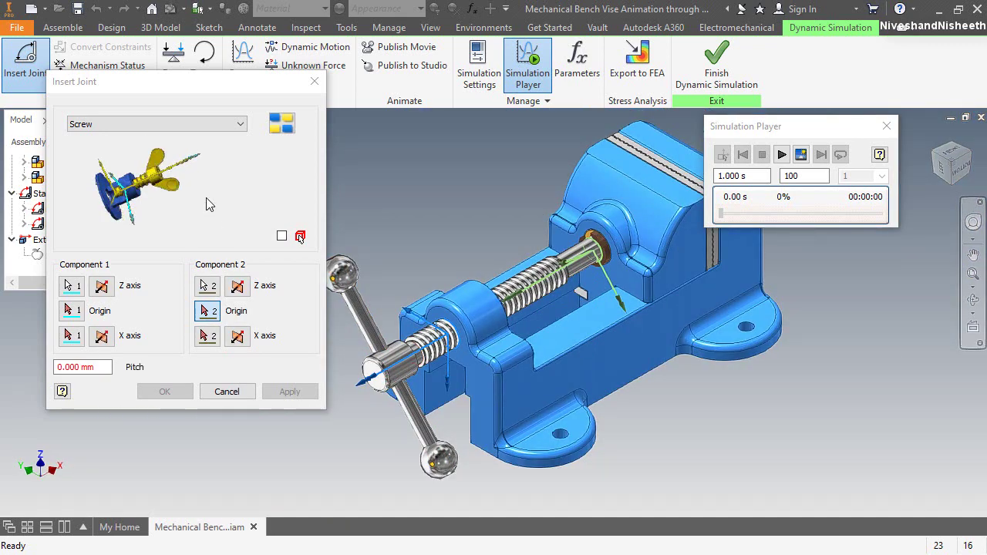
Step: Set the Screw joint's pitch to 3.5 mm and create the joint
{"action": "left_click", "coordinate": [108, 367]}
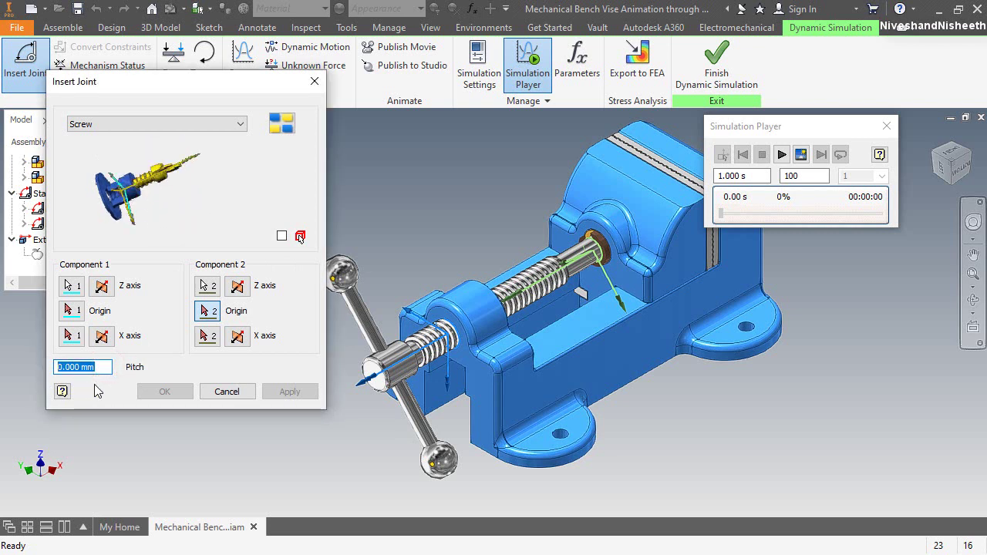
{"action": "type", "text": "3."}
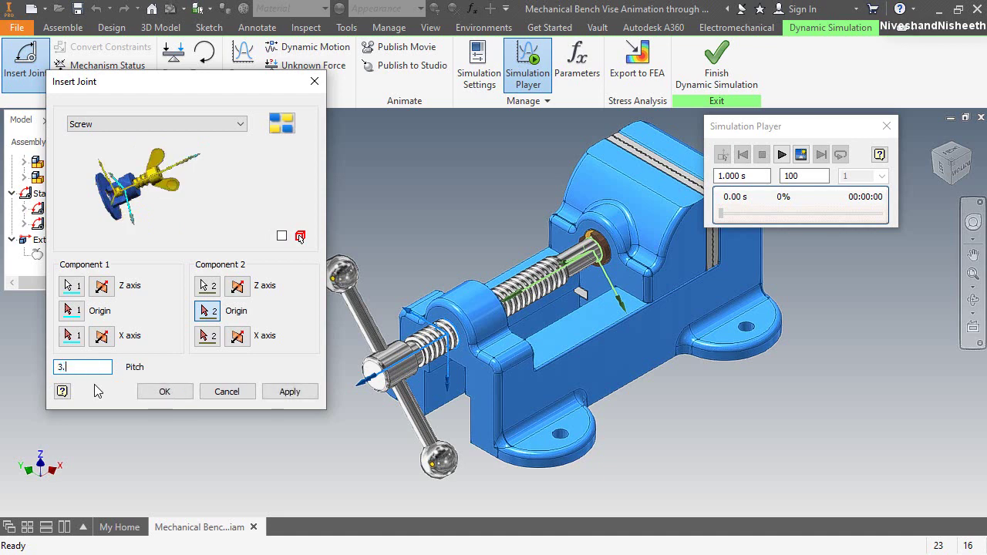
{"action": "type", "text": "5"}
{"action": "left_click", "coordinate": [164, 389]}
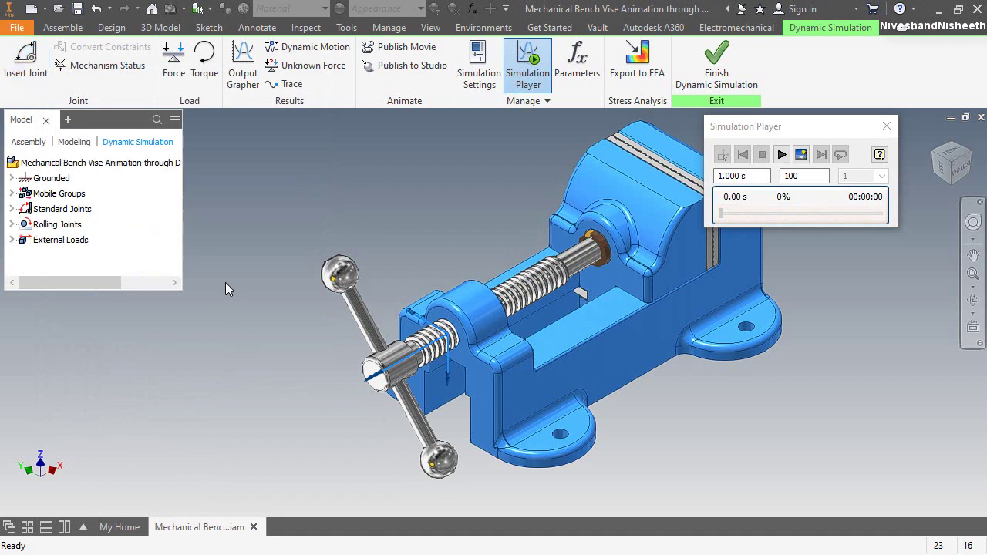
Step: Open the new Screw joint under Rolling Joints for editing, check its definition and close it without changes
{"action": "left_click", "coordinate": [29, 226]}
{"action": "left_click", "coordinate": [12, 225]}
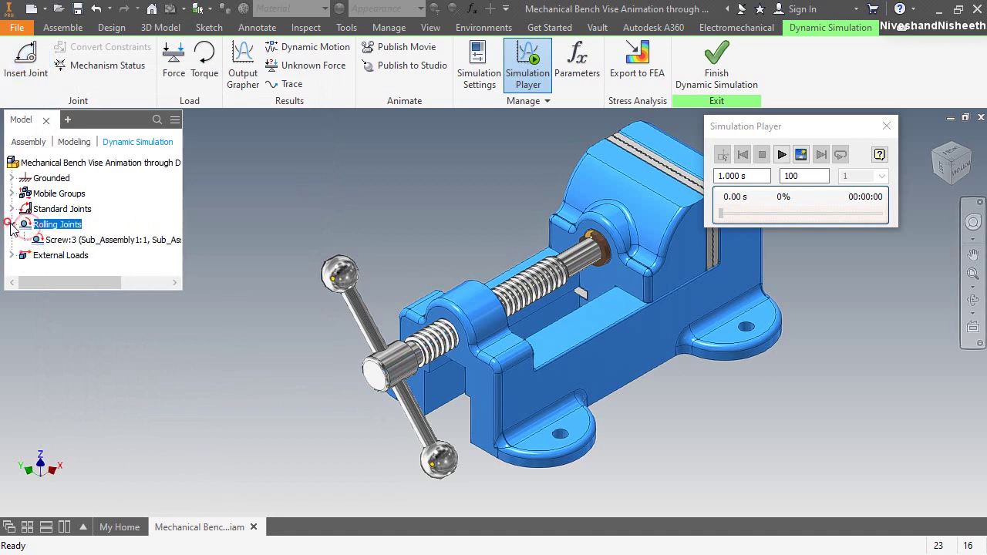
{"action": "left_click", "coordinate": [52, 241]}
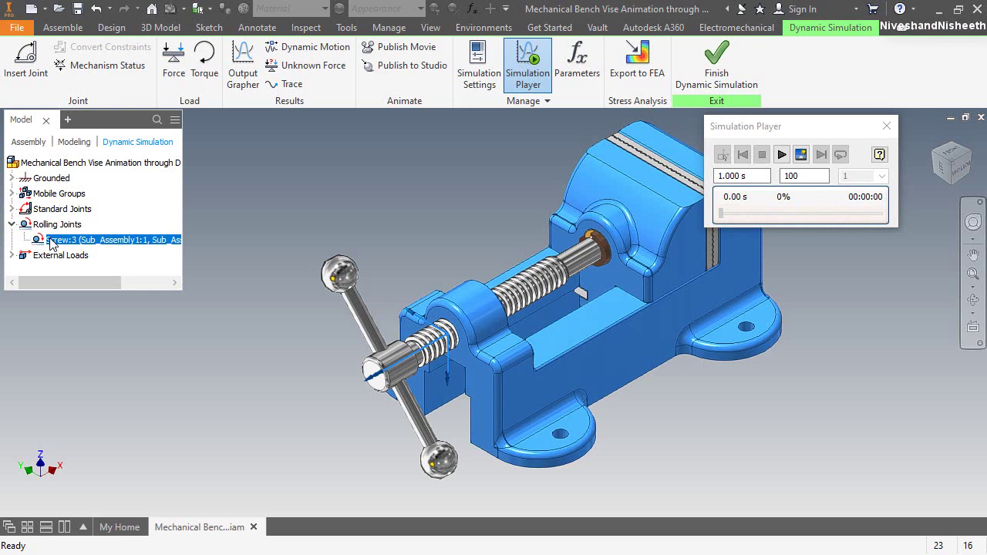
{"action": "right_click", "coordinate": [50, 242]}
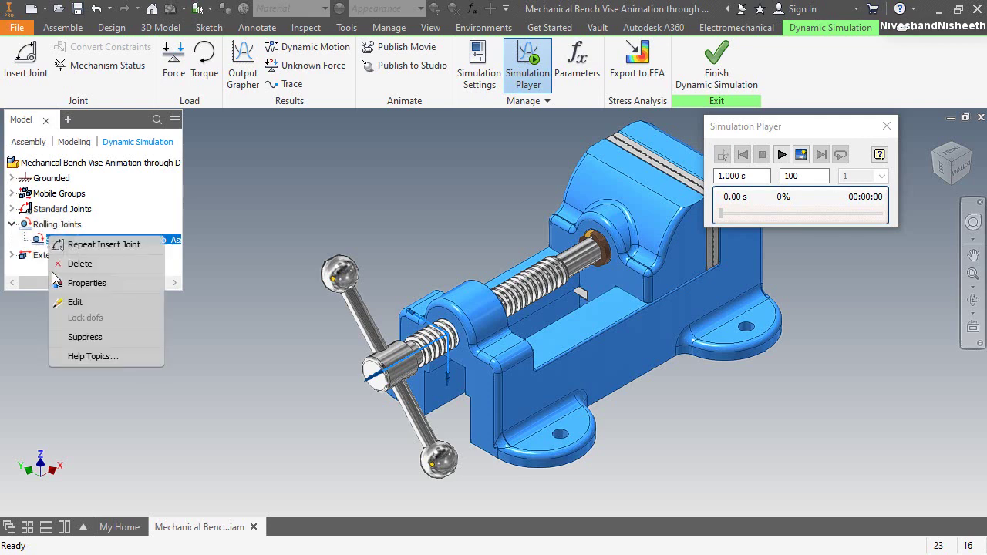
{"action": "left_click", "coordinate": [88, 308]}
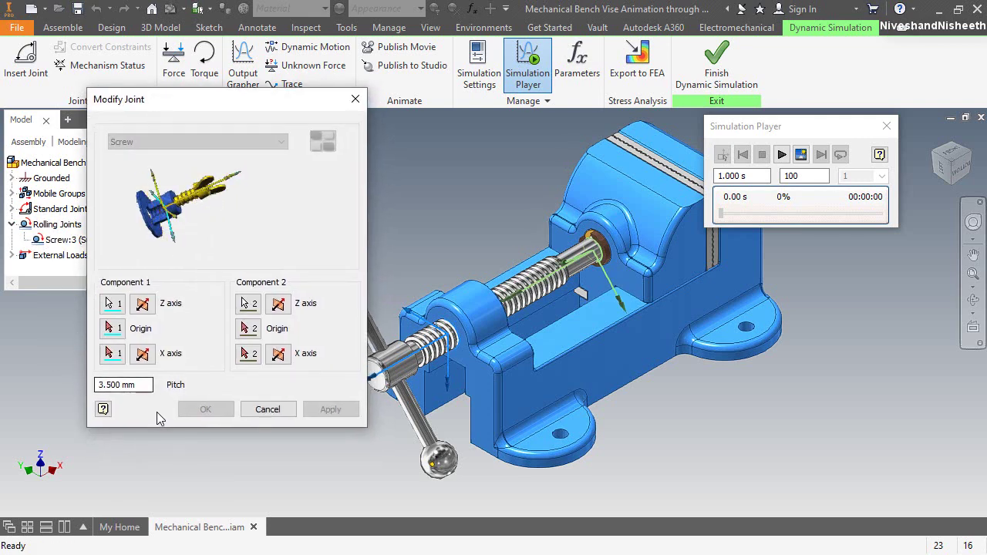
{"action": "left_click", "coordinate": [268, 410]}
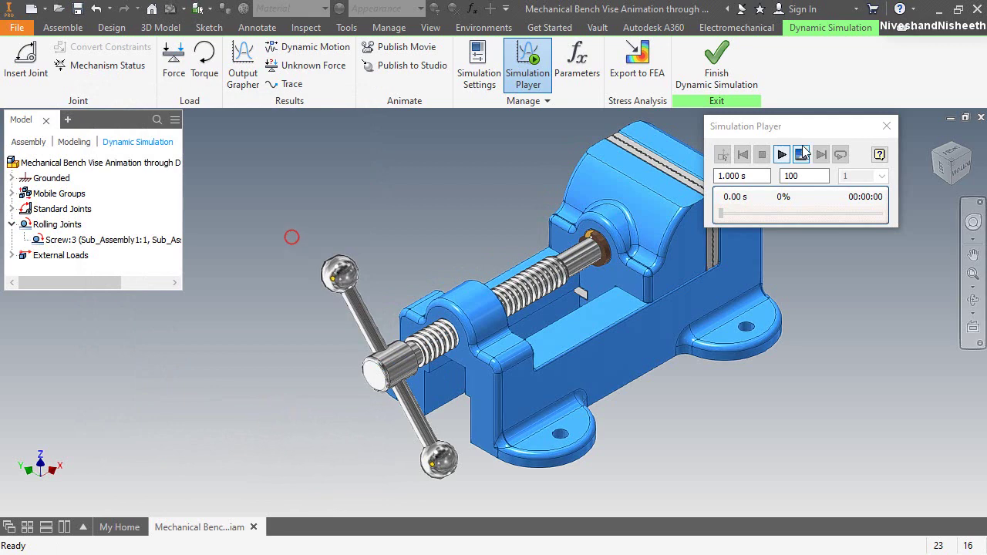
Step: Move the Simulation Player clear of the vise and fit the whole model in view
{"action": "left_click", "coordinate": [815, 126]}
{"action": "left_click_drag", "start_coordinate": [828, 126], "coordinate": [873, 82]}
{"action": "left_click", "coordinate": [840, 320]}
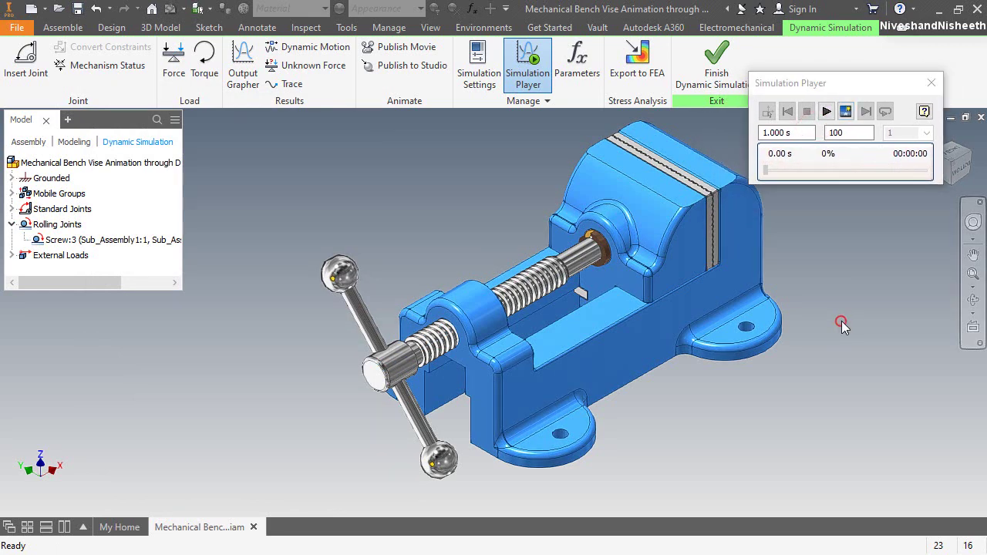
{"action": "left_click", "coordinate": [972, 274]}
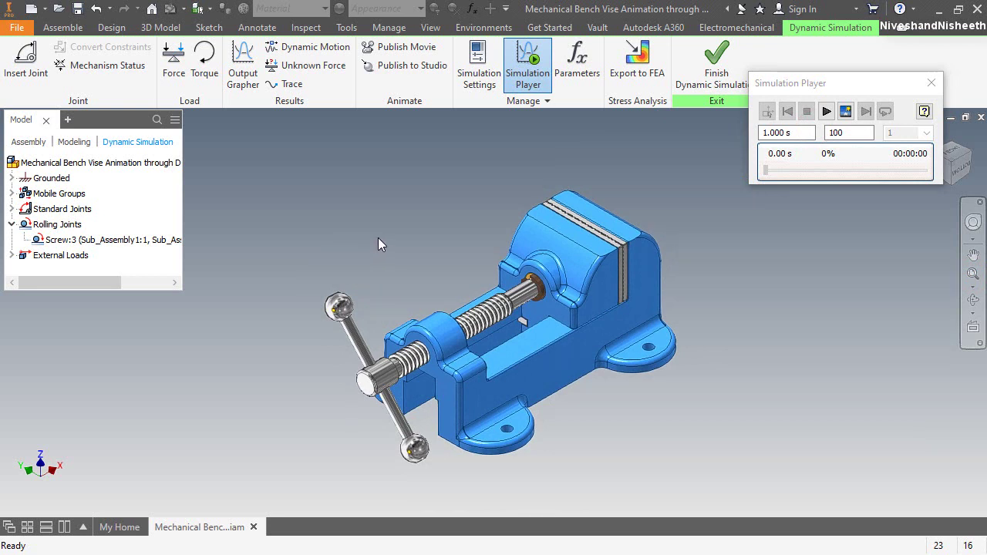
Step: Open the properties of the Revolution joint under Standard Joints and show the imposed motion settings of its rotational degree of freedom
{"action": "left_click", "coordinate": [77, 208]}
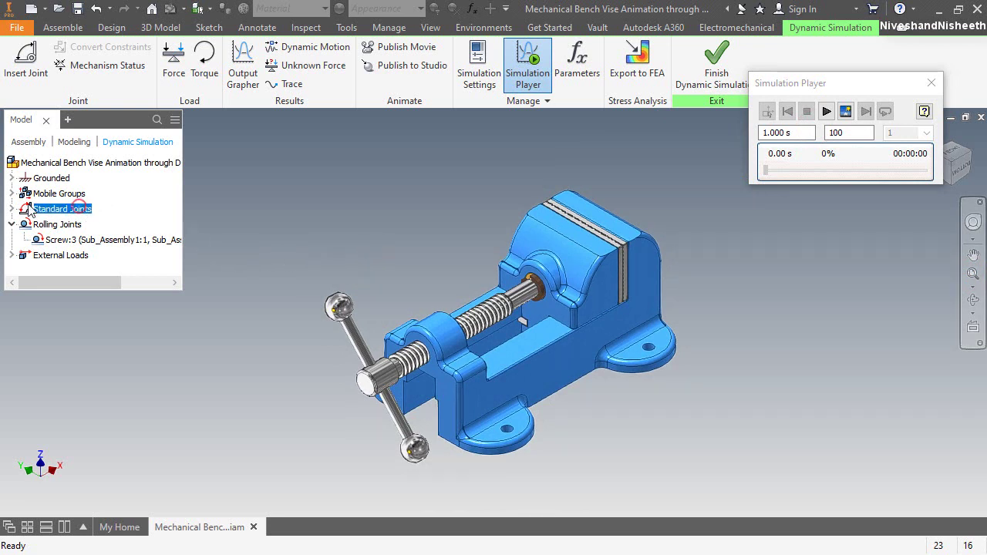
{"action": "left_click", "coordinate": [11, 209]}
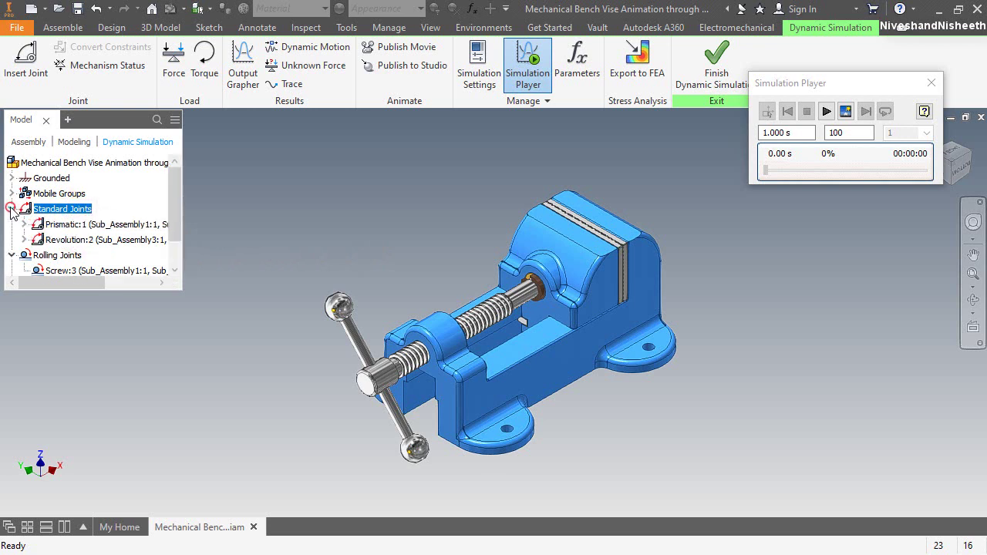
{"action": "left_click", "coordinate": [86, 240]}
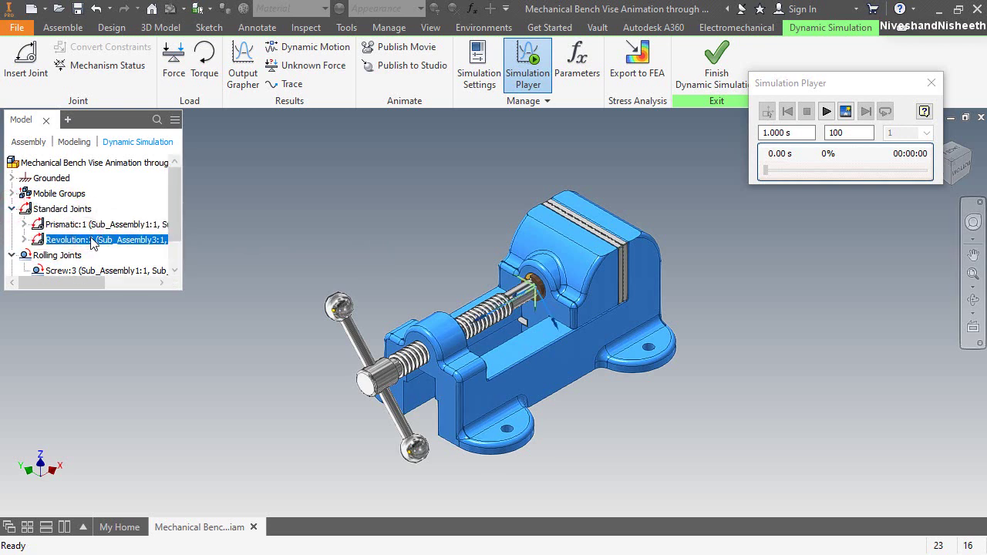
{"action": "right_click", "coordinate": [92, 242]}
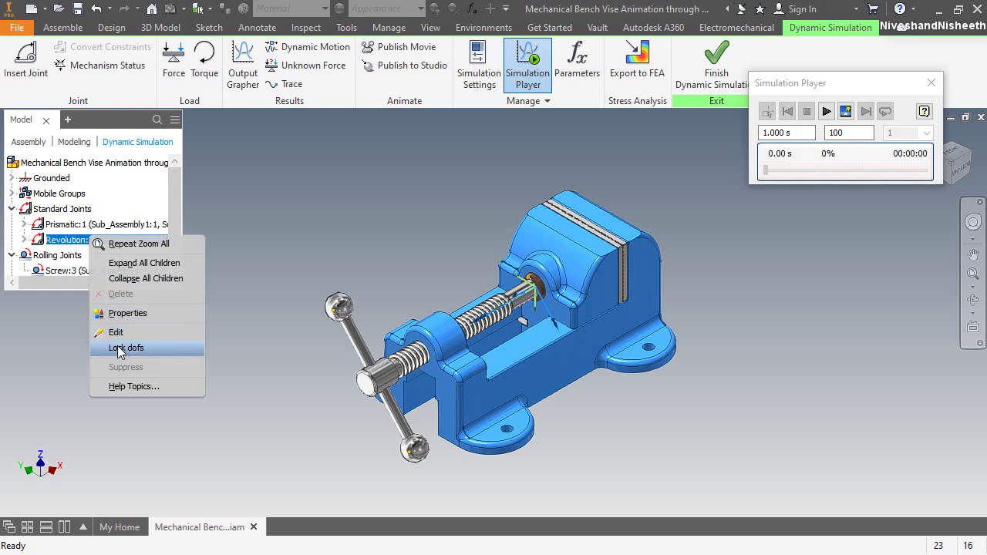
{"action": "left_click", "coordinate": [127, 313]}
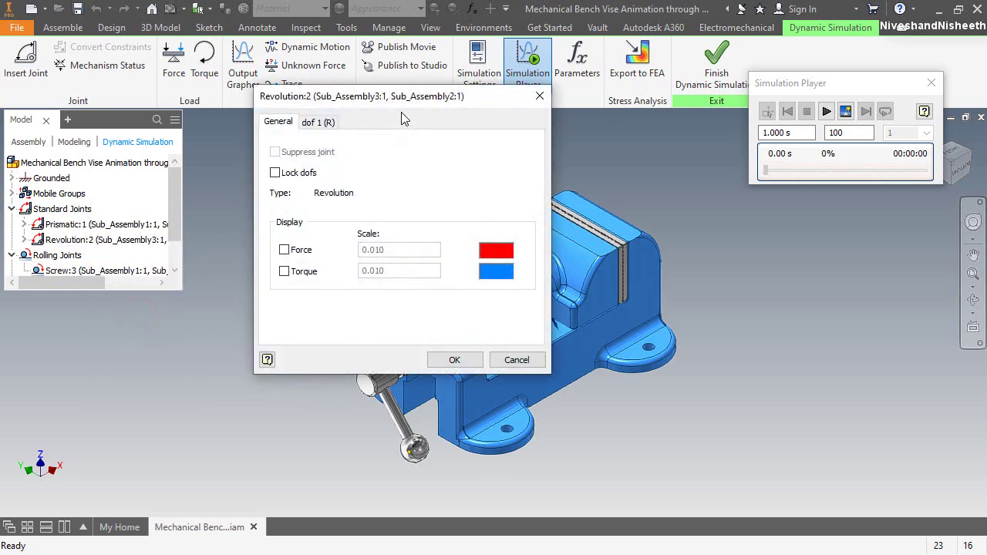
{"action": "left_click_drag", "start_coordinate": [390, 103], "coordinate": [193, 107]}
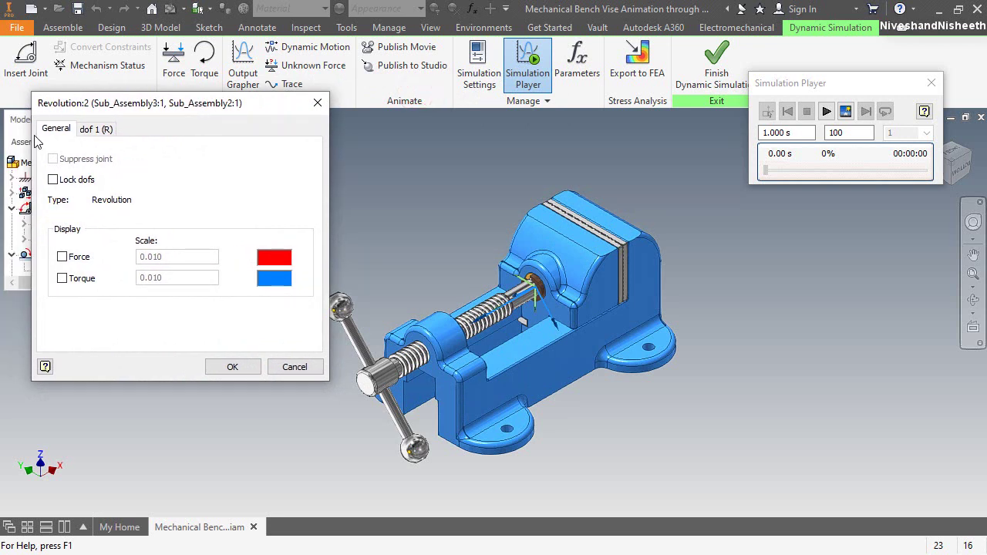
{"action": "left_click", "coordinate": [104, 131]}
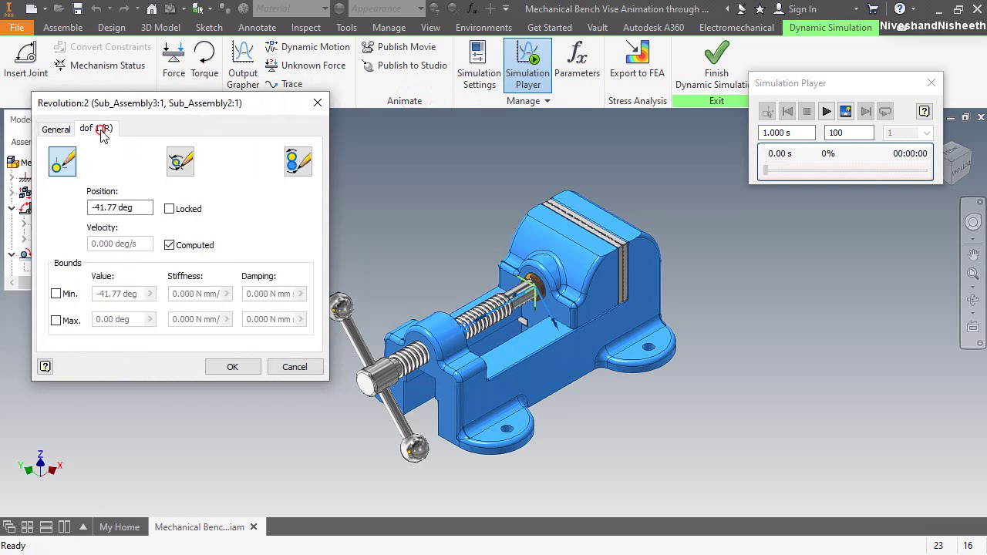
{"action": "left_click", "coordinate": [298, 166]}
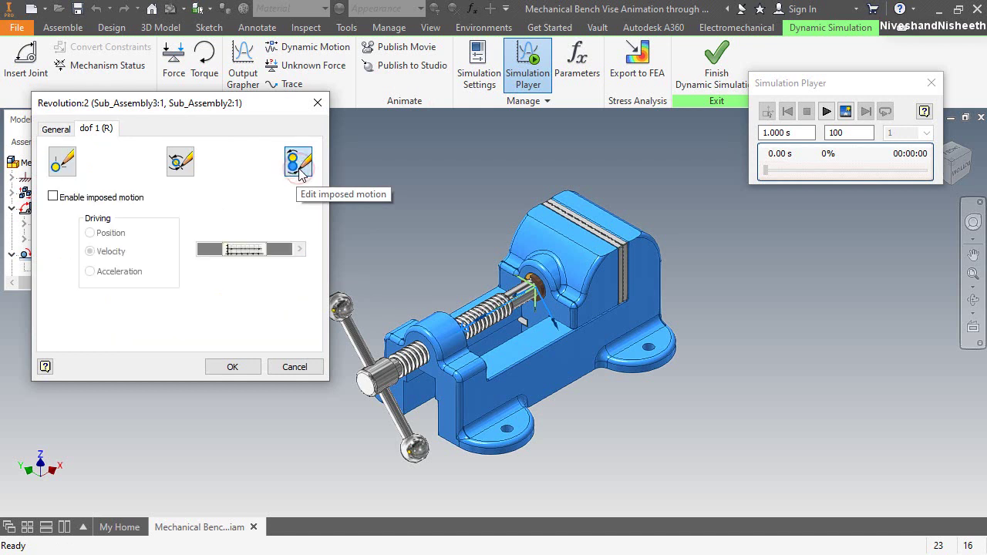
Step: Enable imposed motion on the Revolution joint, driven by a constant velocity of 2700 deg/s, and apply it
{"action": "left_click", "coordinate": [52, 198]}
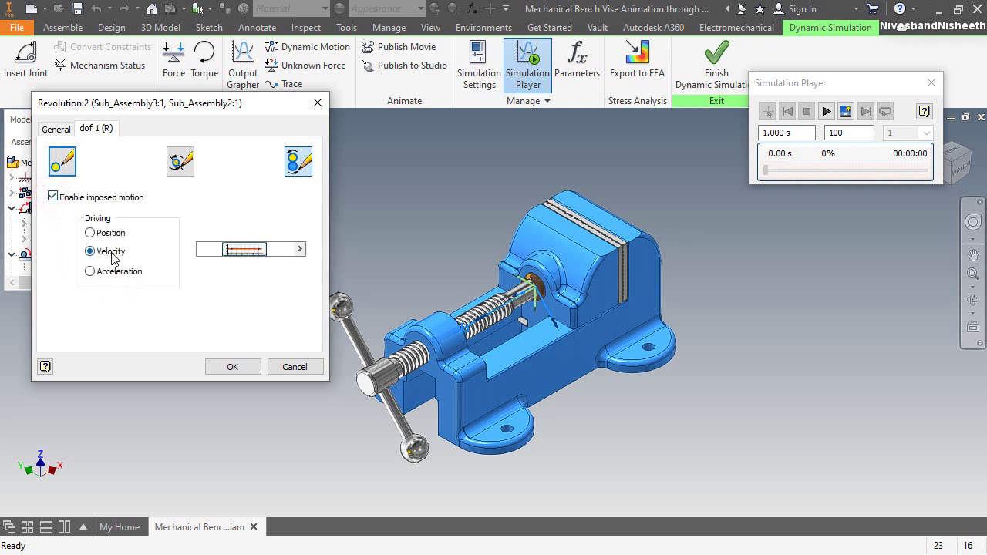
{"action": "left_click", "coordinate": [297, 250]}
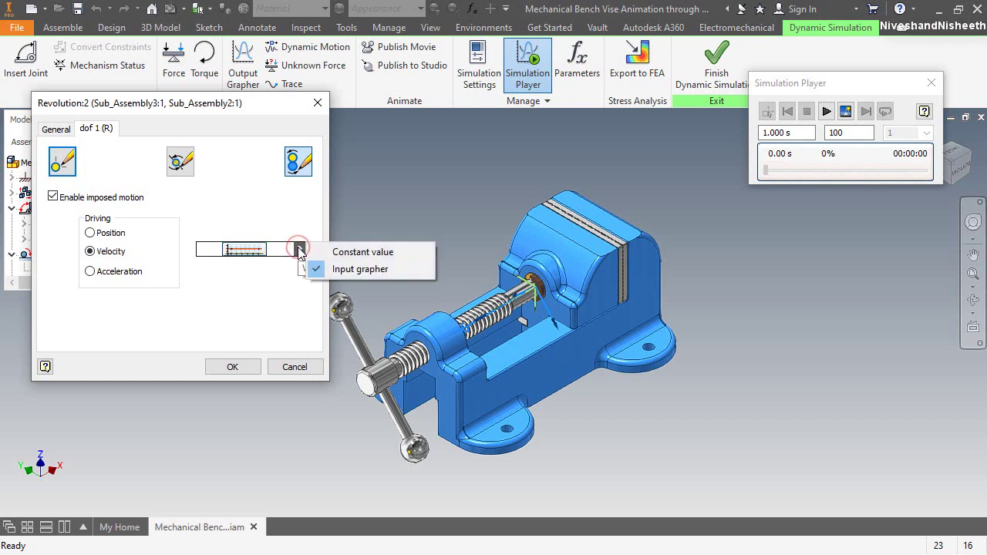
{"action": "left_click", "coordinate": [347, 255]}
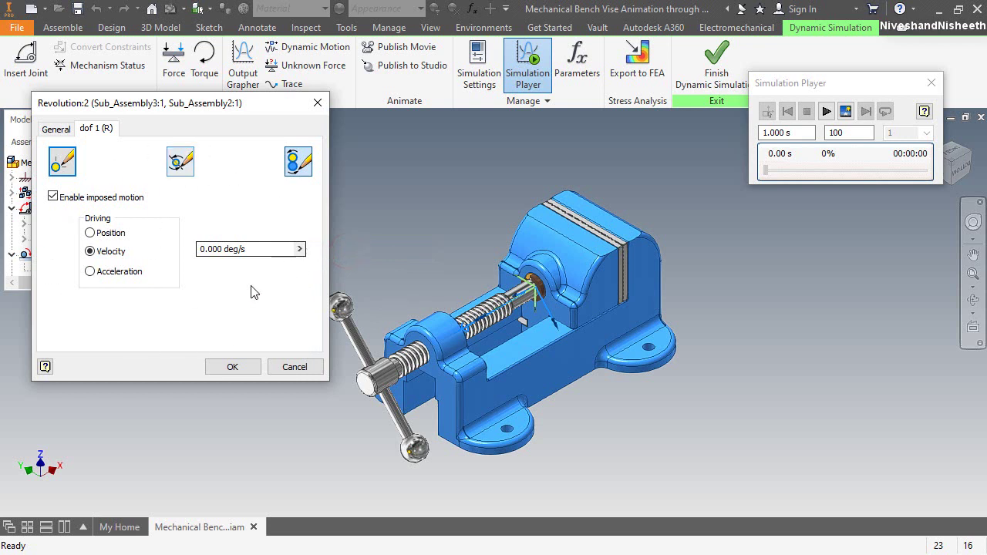
{"action": "left_click", "coordinate": [259, 104]}
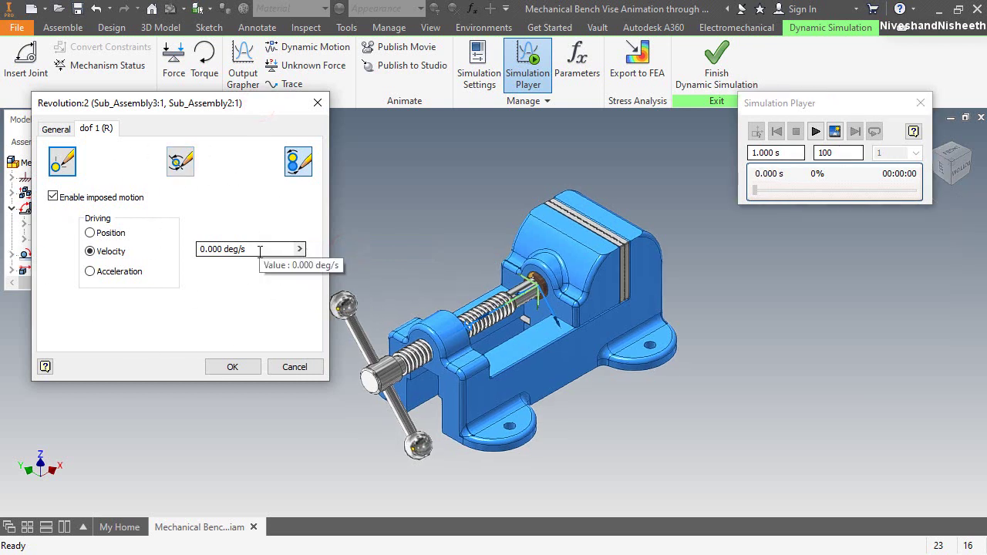
{"action": "left_click", "coordinate": [258, 255]}
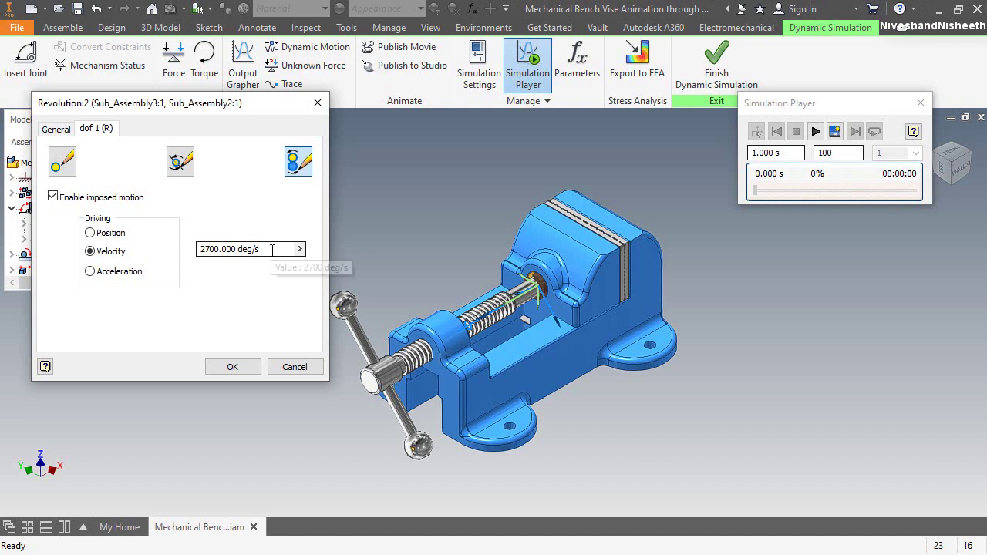
{"action": "left_click", "coordinate": [251, 367]}
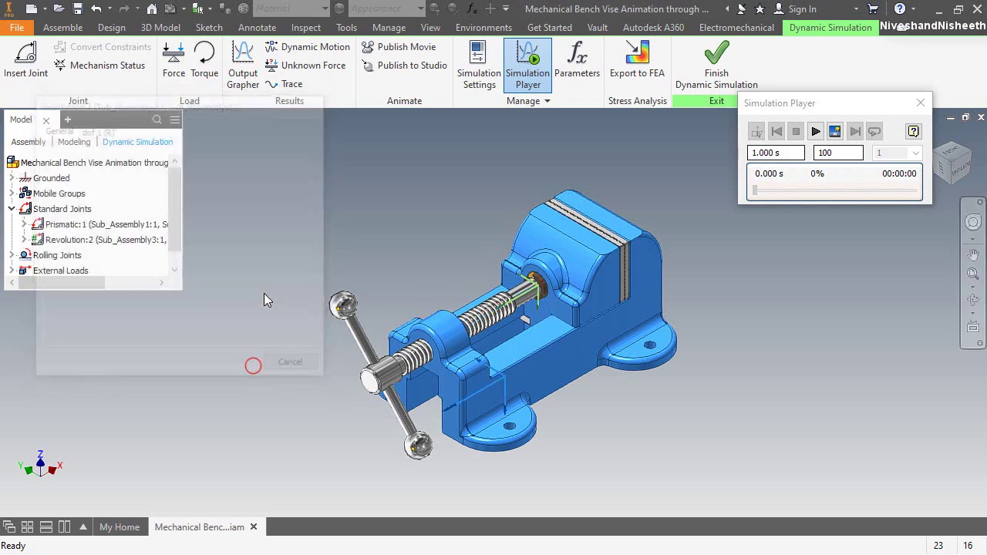
{"action": "left_click", "coordinate": [263, 293]}
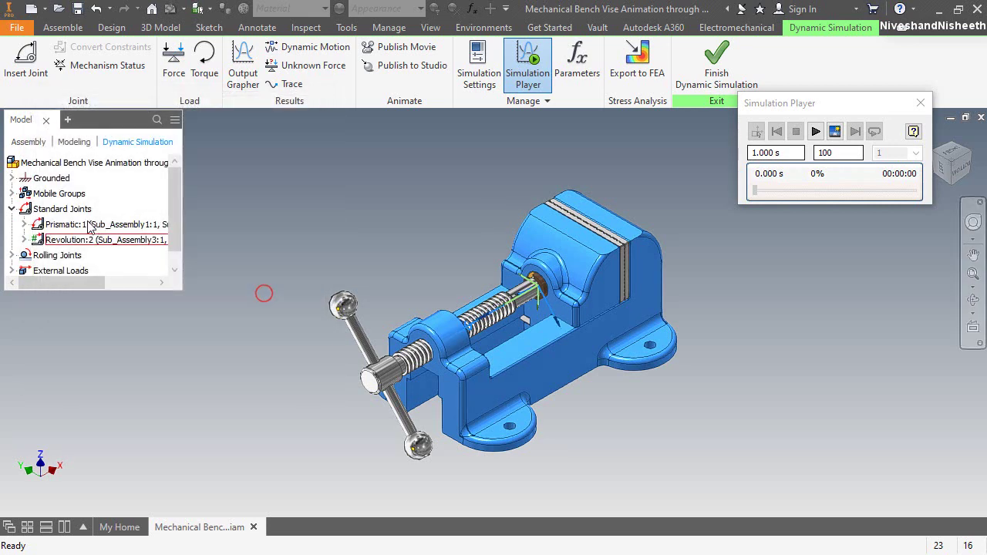
{"action": "left_click", "coordinate": [223, 260]}
{"action": "left_click", "coordinate": [254, 336]}
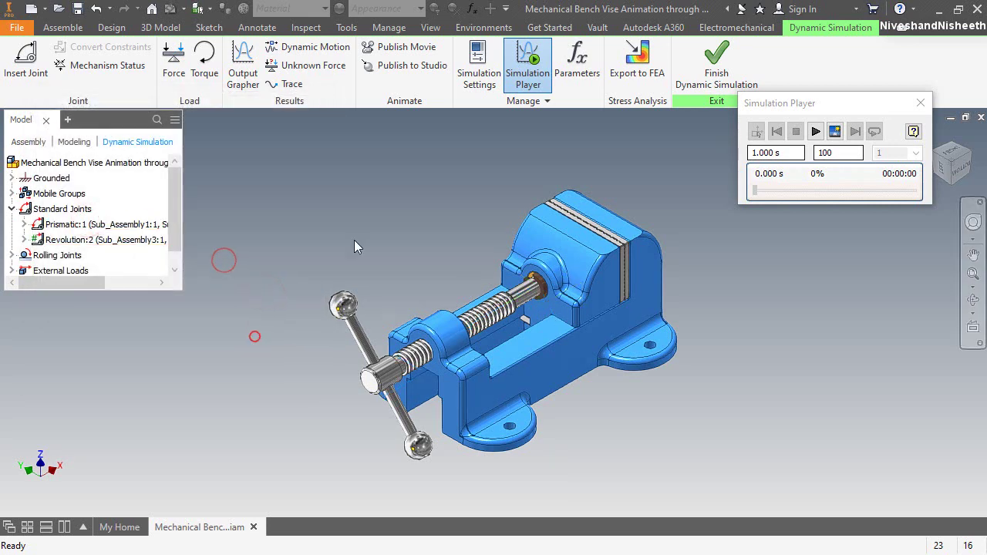
Step: Run a short trial of the simulation with 750 images, stop it and return to construction mode
{"action": "left_click", "coordinate": [816, 133]}
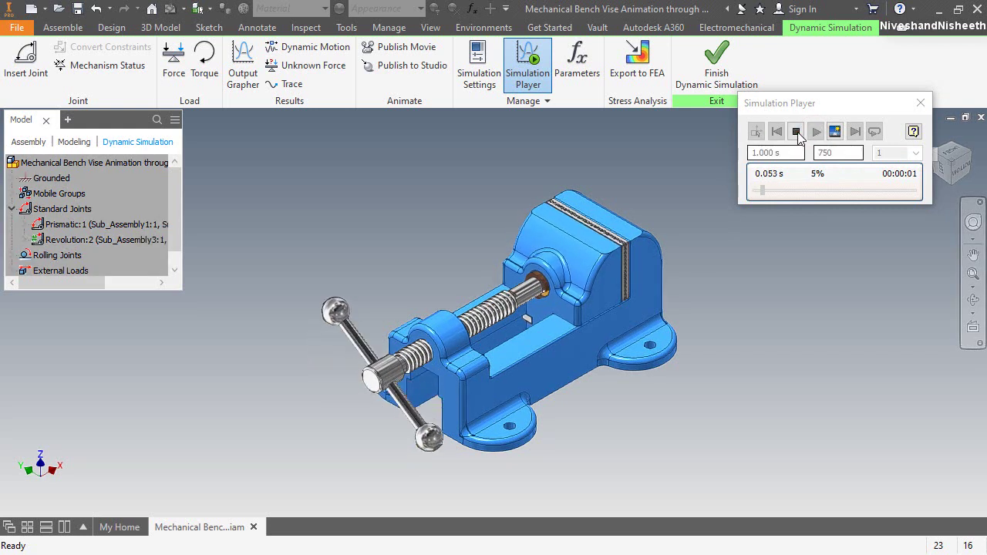
{"action": "left_click", "coordinate": [795, 131]}
{"action": "left_click", "coordinate": [756, 132]}
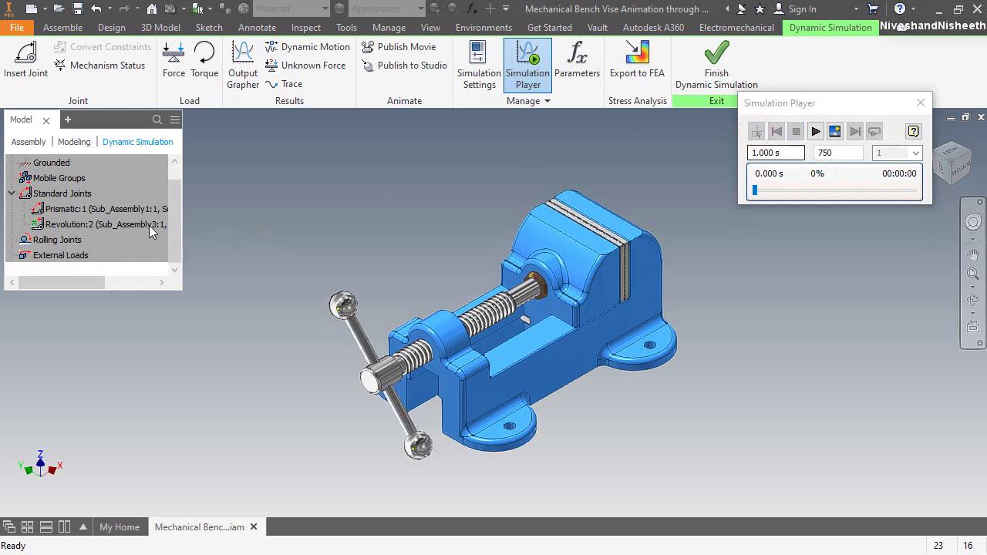
Step: Reverse the Revolution joint's imposed motion by setting its constant velocity to -2700 deg/s
{"action": "right_click", "coordinate": [118, 231]}
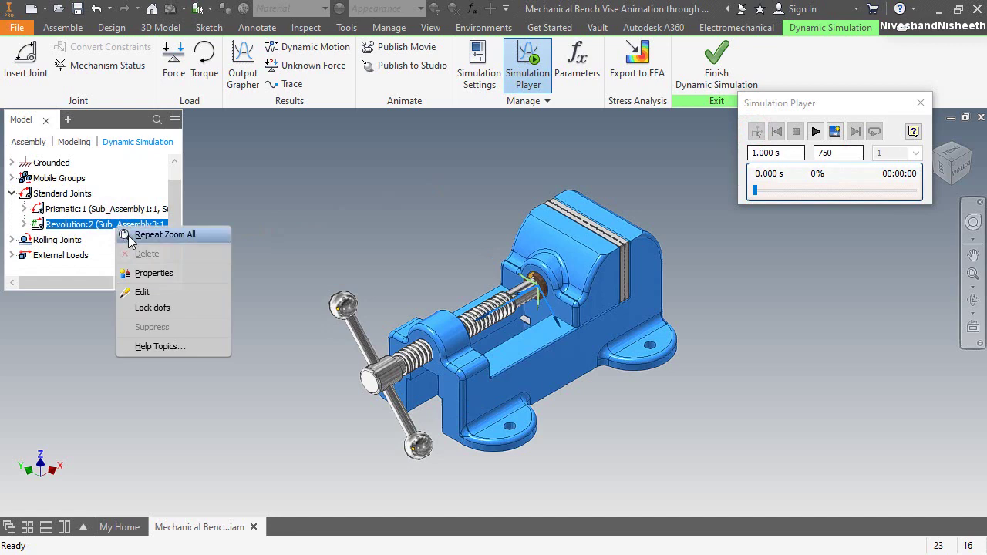
{"action": "left_click", "coordinate": [153, 271]}
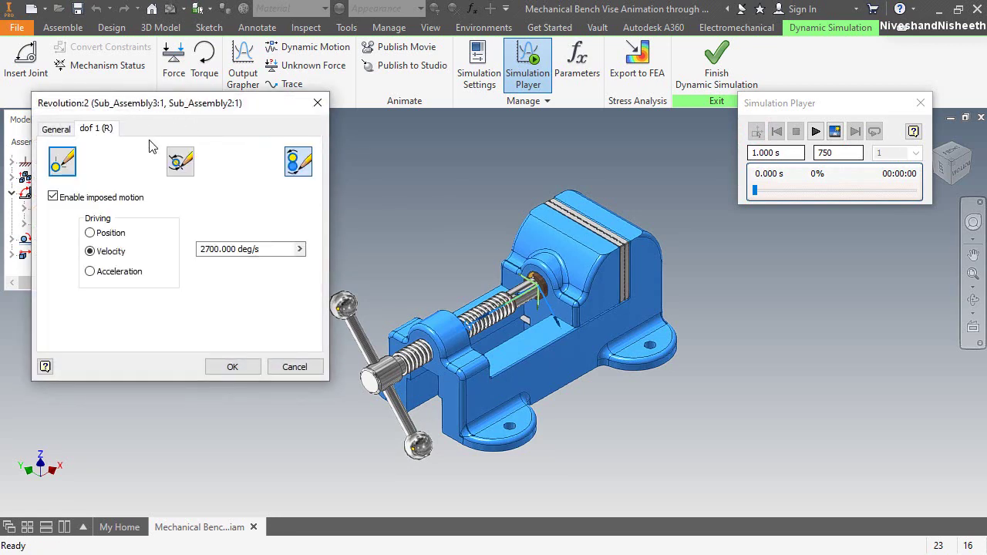
{"action": "left_click", "coordinate": [199, 251]}
{"action": "left_click", "coordinate": [200, 251]}
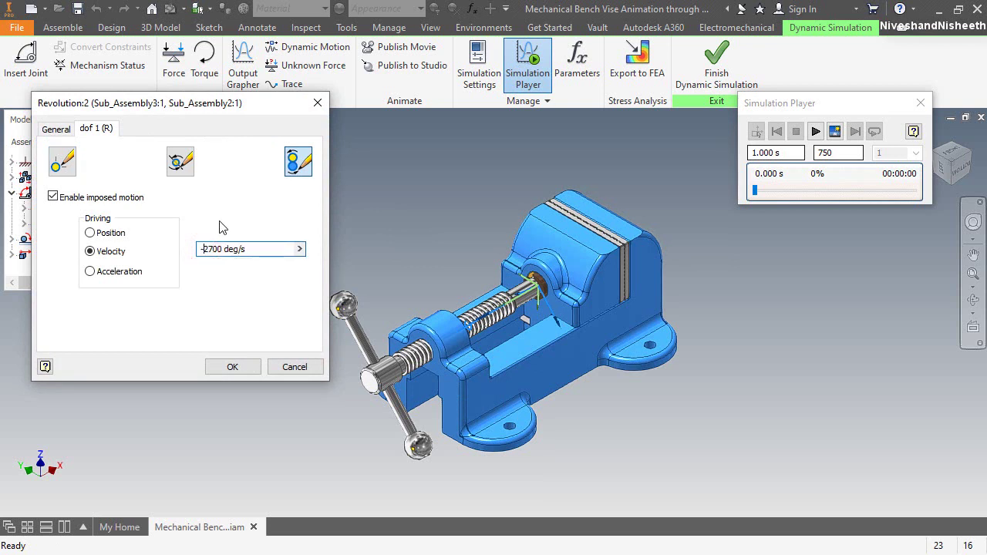
{"action": "type", "text": "-"}
{"action": "key", "text": "Tab"}
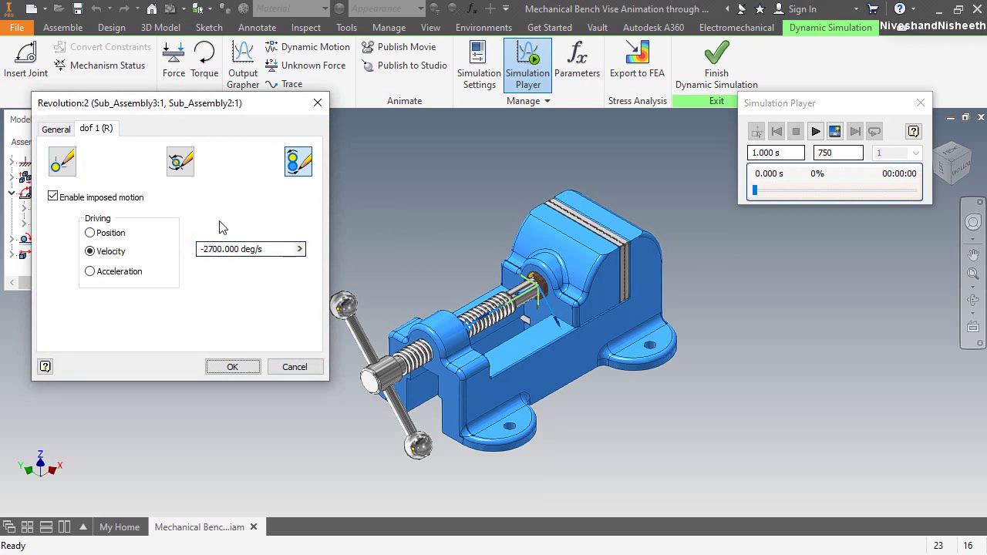
{"action": "left_click", "coordinate": [247, 365]}
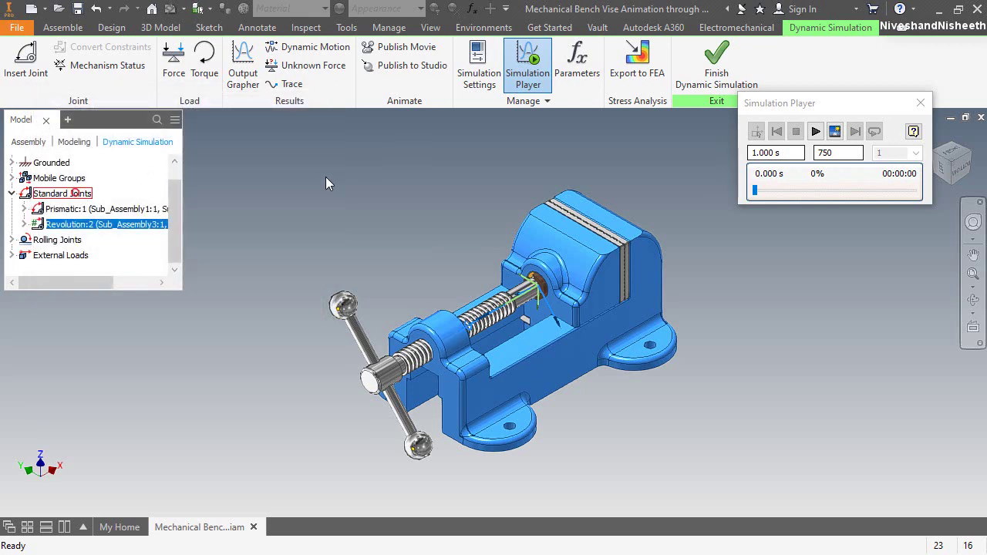
{"action": "left_click", "coordinate": [325, 183]}
Step: Test the reversed screw rotation in a short simulation run, return to construction mode and collapse the Standard Joints group
{"action": "left_click", "coordinate": [815, 131]}
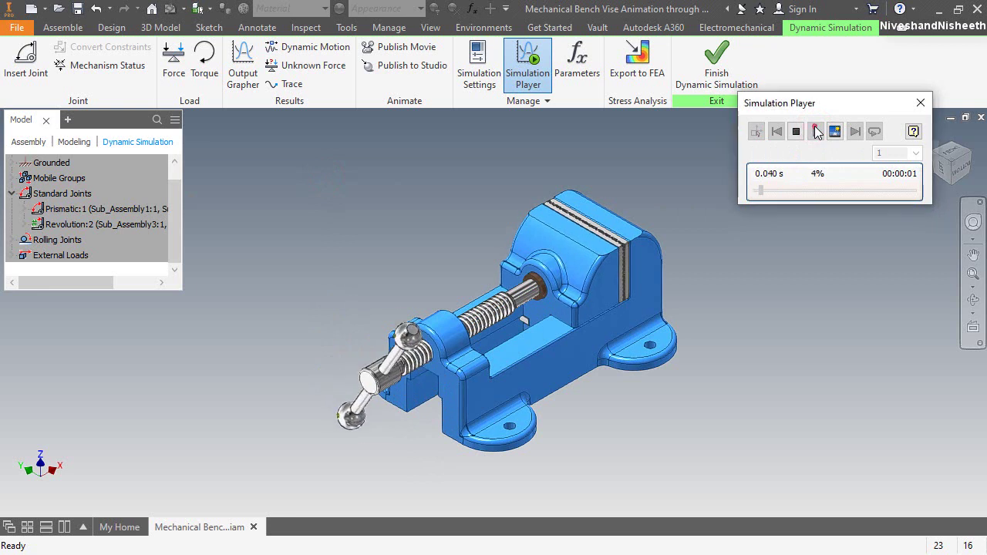
{"action": "left_click", "coordinate": [796, 131]}
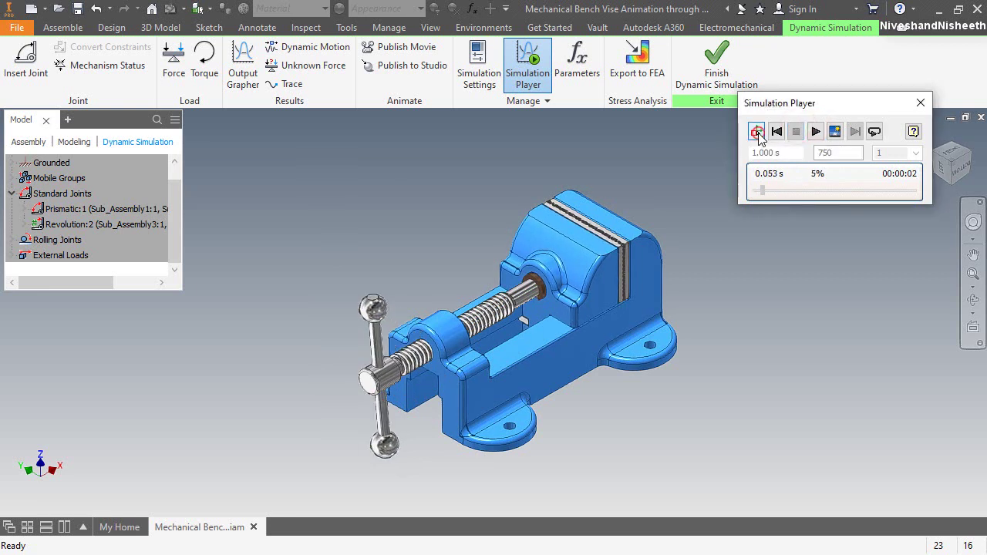
{"action": "left_click", "coordinate": [756, 132]}
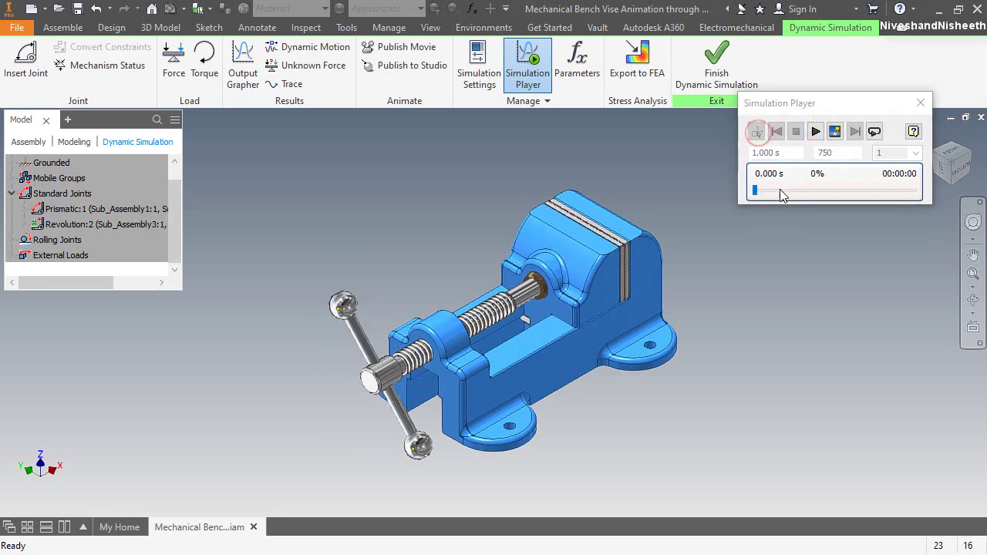
{"action": "left_click", "coordinate": [410, 164]}
{"action": "left_click", "coordinate": [12, 194]}
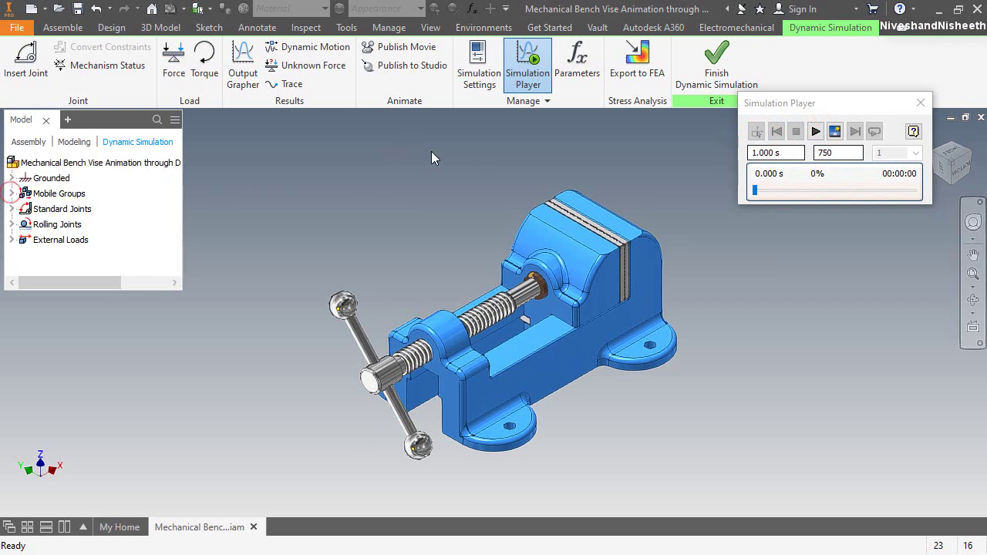
Step: Switch to the clean screen display, move the Simulation Player away from the vise and enlarge the model for playback
{"action": "left_click", "coordinate": [428, 28]}
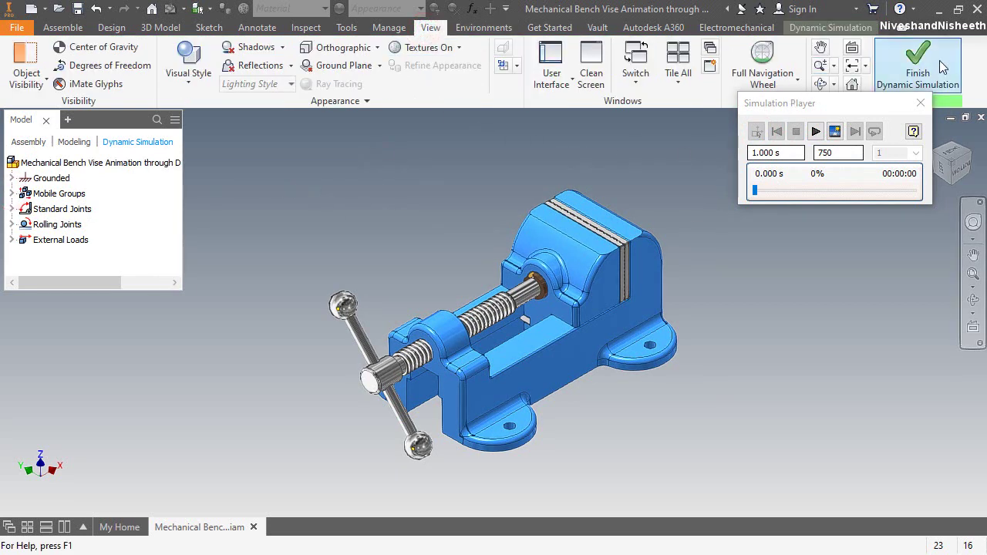
{"action": "left_click", "coordinate": [599, 59]}
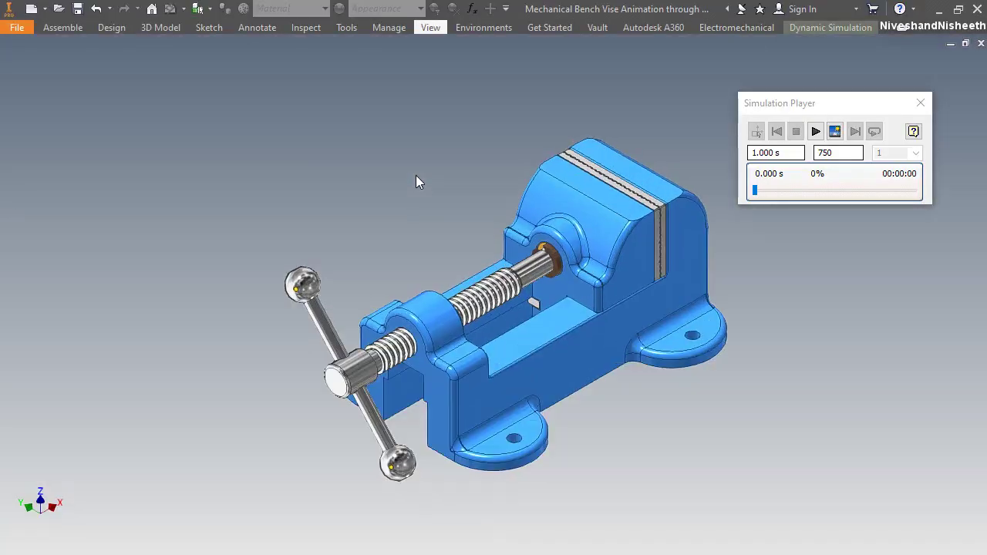
{"action": "left_click_drag", "start_coordinate": [840, 111], "coordinate": [105, 50]}
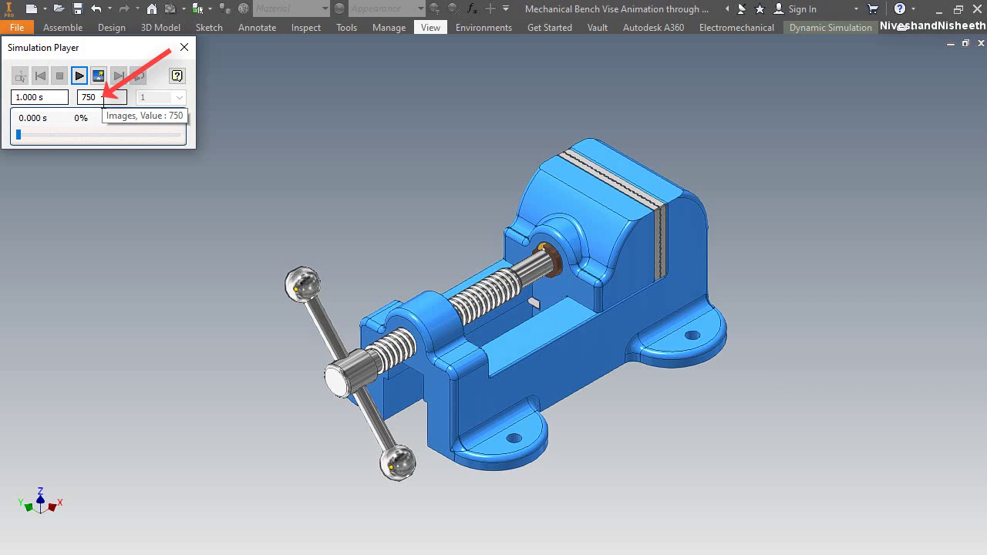
{"action": "double_click", "coordinate": [103, 98]}
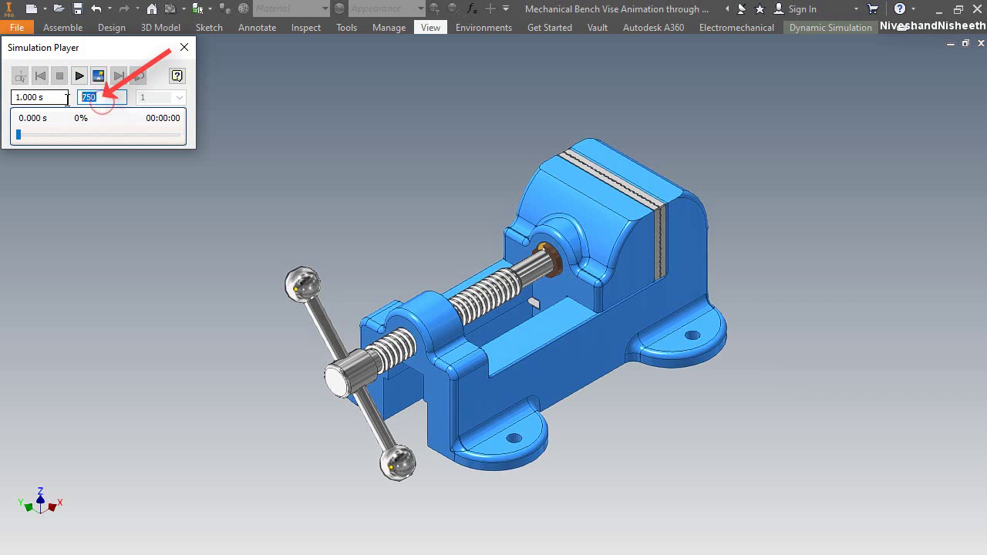
{"action": "middle_click_drag", "start_coordinate": [657, 271], "coordinate": [676, 250]}
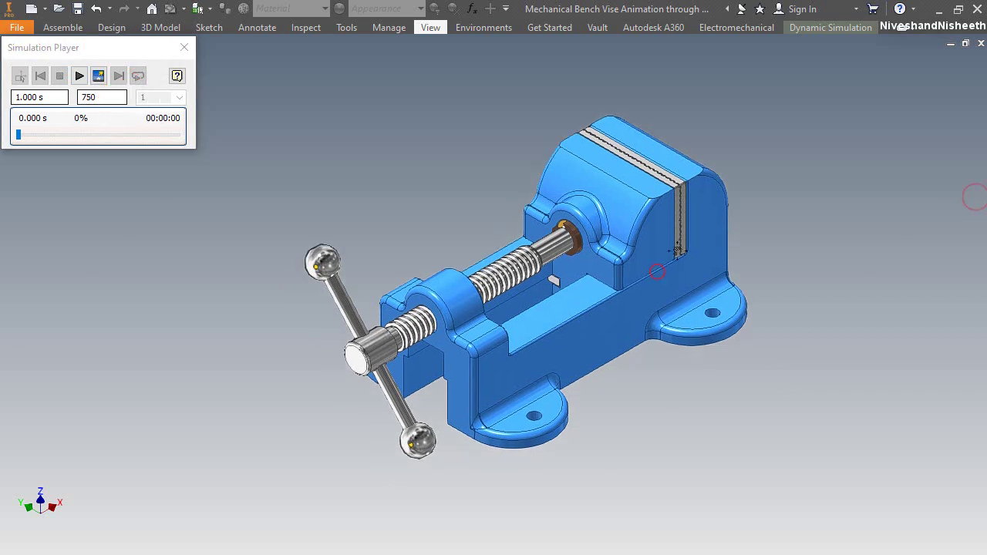
{"action": "right_click", "coordinate": [580, 213]}
{"action": "left_click", "coordinate": [576, 286]}
{"action": "left_click_drag", "start_coordinate": [566, 279], "coordinate": [548, 210]}
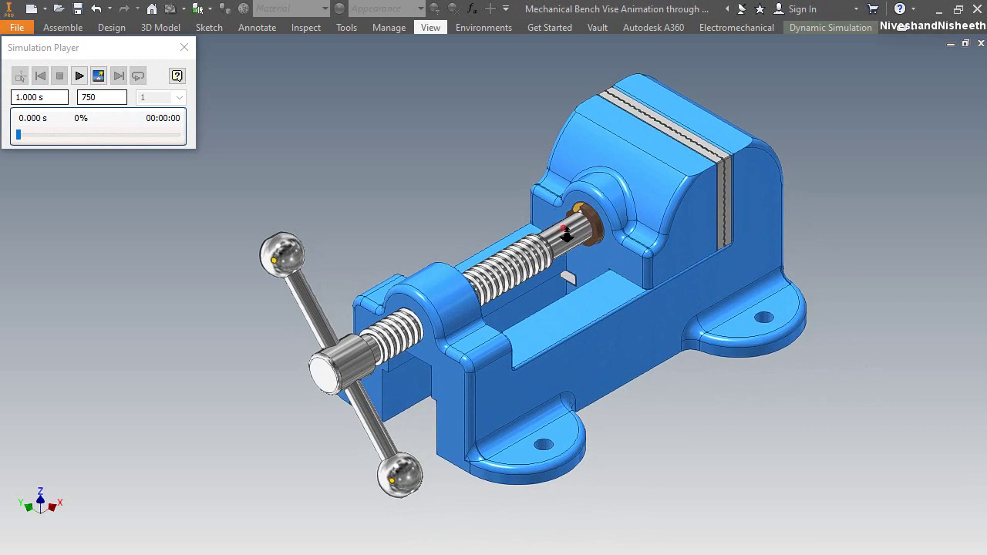
Step: Play the complete 1.000 s vise simulation with 750 images and return to construction mode
{"action": "scroll", "coordinate": [567, 233], "scroll_direction": "down", "scroll_amount": 1}
{"action": "right_click", "coordinate": [590, 205]}
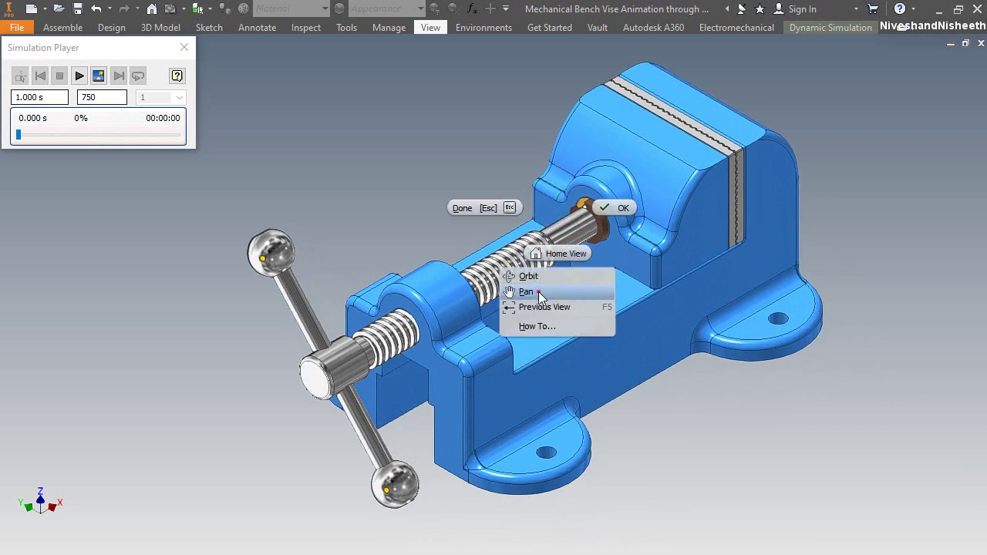
{"action": "left_click", "coordinate": [542, 289]}
{"action": "left_click_drag", "start_coordinate": [542, 288], "coordinate": [570, 270]}
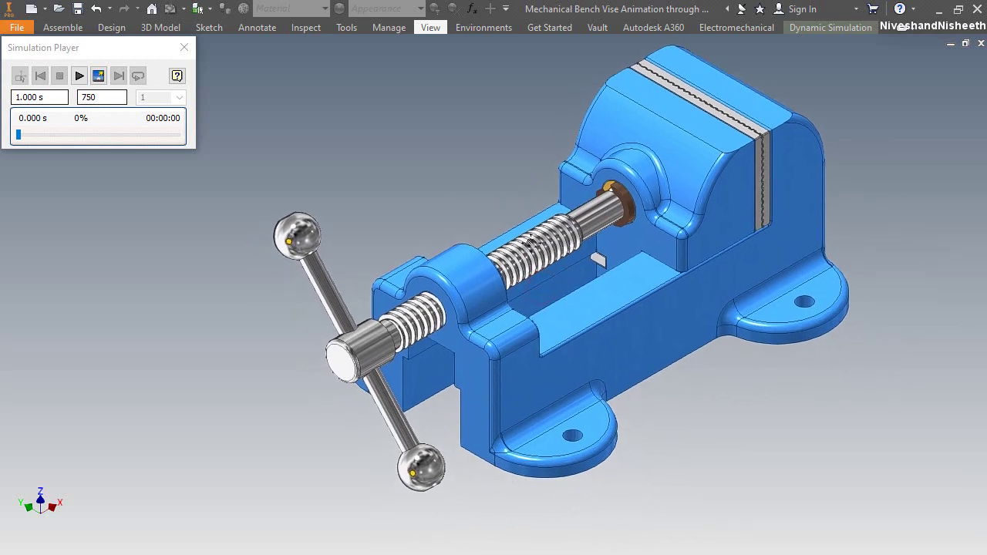
{"action": "right_click", "coordinate": [512, 194]}
{"action": "left_click", "coordinate": [542, 191]}
{"action": "left_click", "coordinate": [113, 45]}
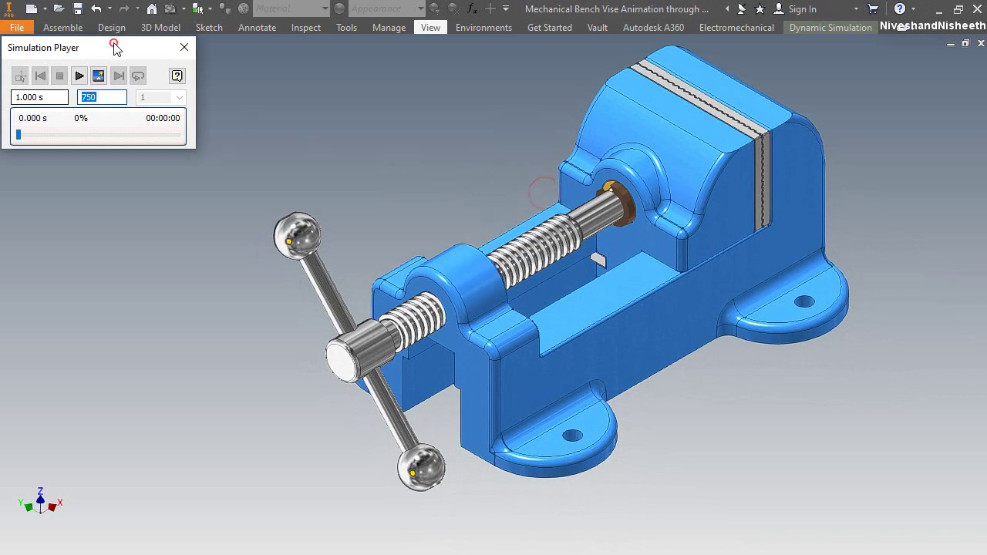
{"action": "left_click", "coordinate": [142, 167]}
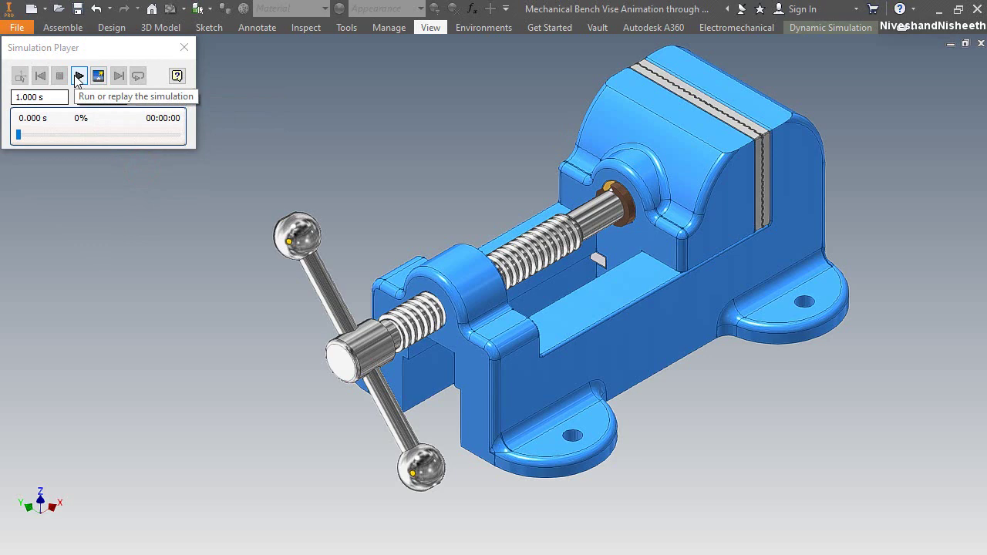
{"action": "left_click", "coordinate": [78, 76]}
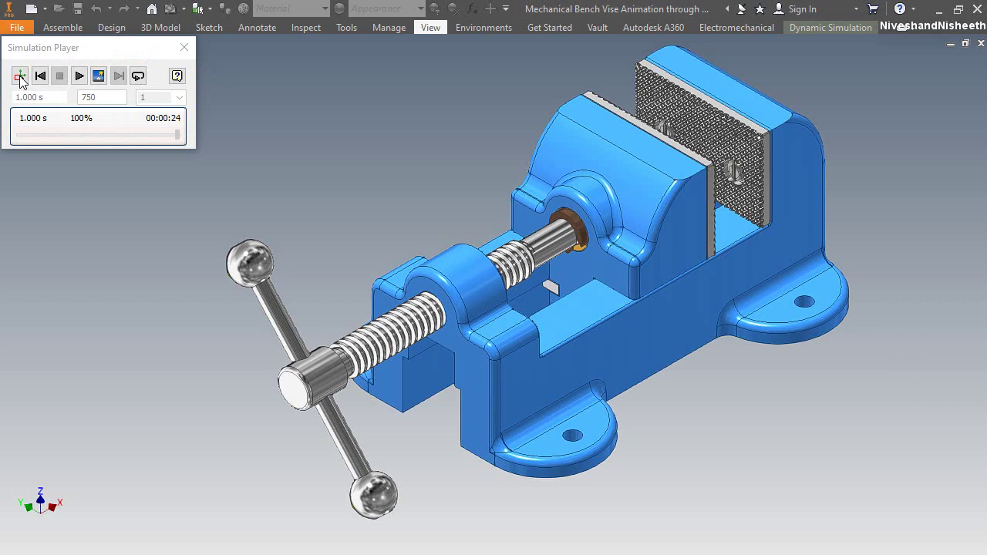
{"action": "left_click", "coordinate": [20, 77]}
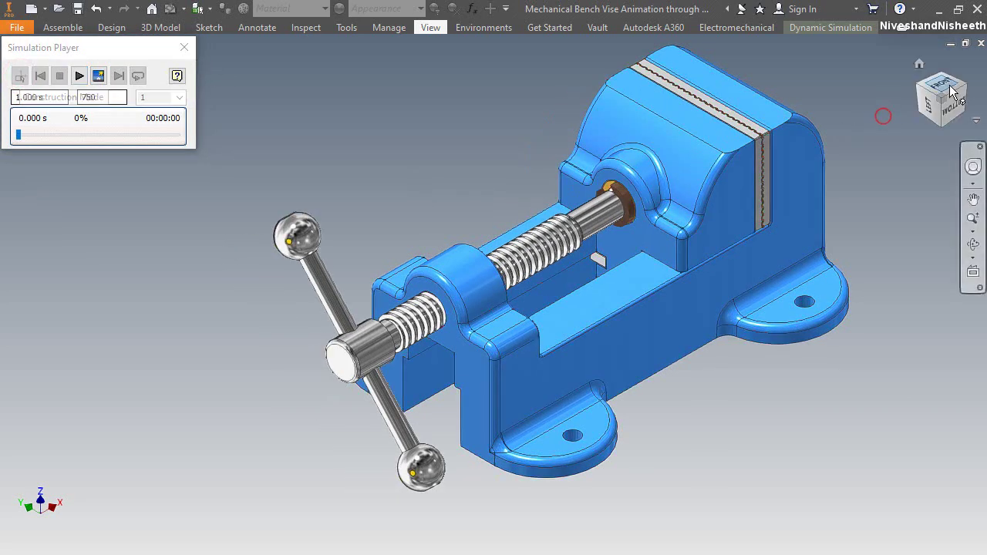
Step: View the vise from its fixed-jaw end, replay the complete 1.000 s simulation and return to construction mode
{"action": "left_click", "coordinate": [964, 87]}
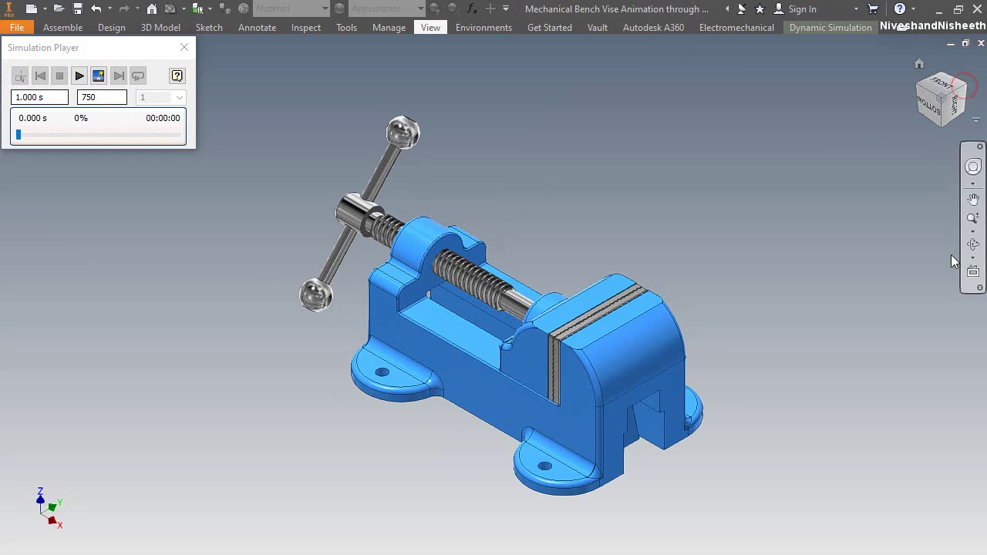
{"action": "left_click", "coordinate": [971, 218]}
{"action": "mouse_move", "coordinate": [558, 415]}
{"action": "left_mouse_down"}
{"action": "mouse_move", "coordinate": [576, 435]}
{"action": "mouse_move", "coordinate": [574, 424]}
{"action": "left_mouse_up"}
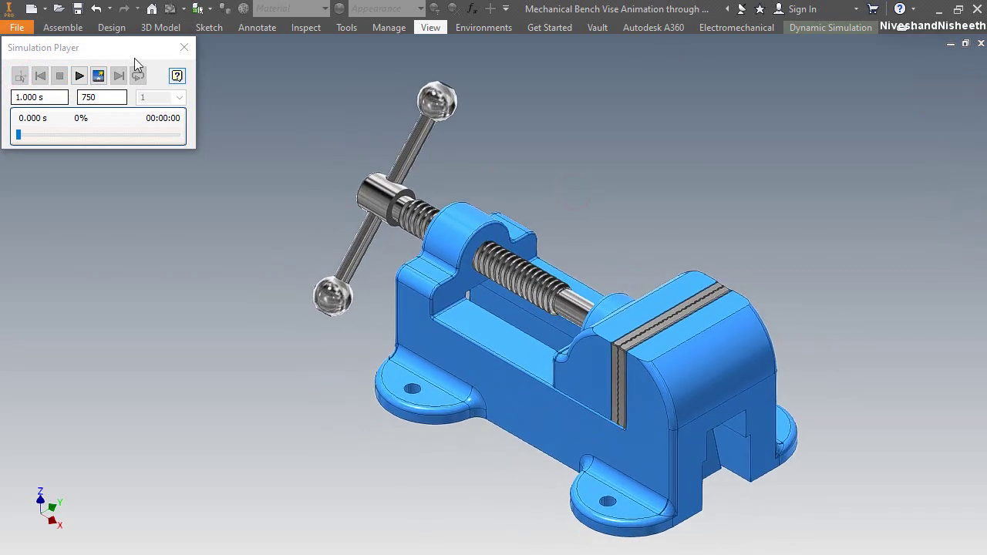
{"action": "left_click", "coordinate": [79, 76]}
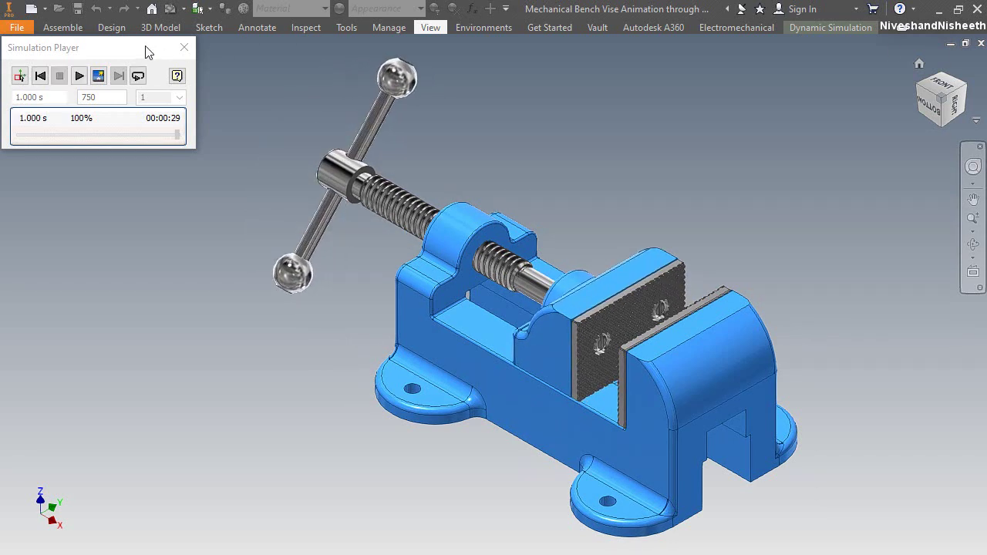
{"action": "left_click", "coordinate": [19, 77]}
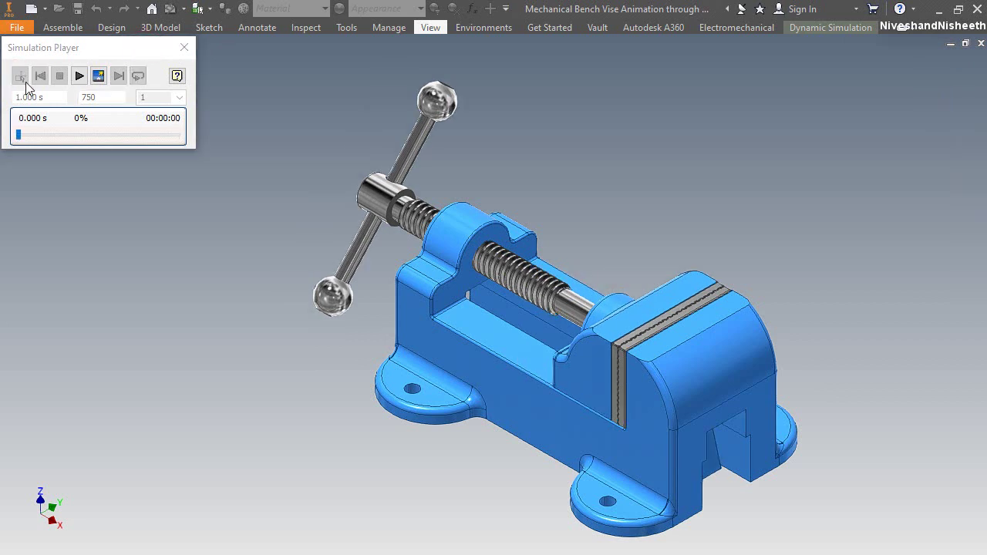
Step: Turn off the clean screen display and finish the Dynamic Simulation environment
{"action": "left_click", "coordinate": [430, 27]}
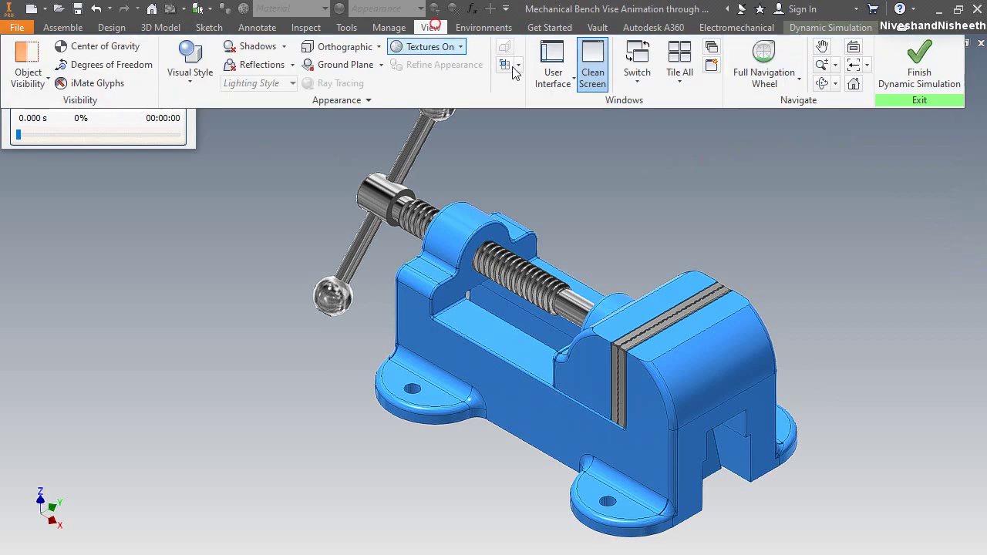
{"action": "left_click", "coordinate": [597, 70]}
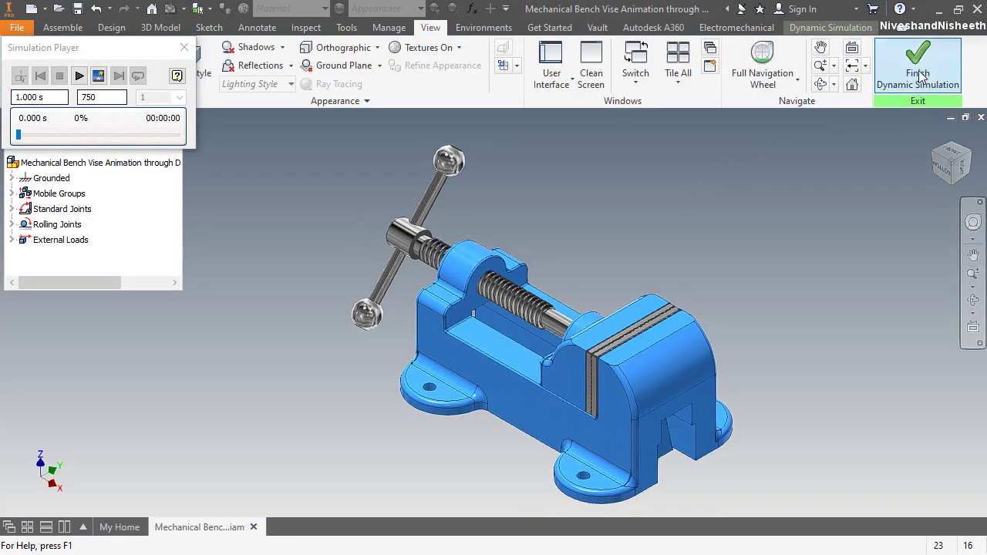
{"action": "left_click", "coordinate": [916, 71]}
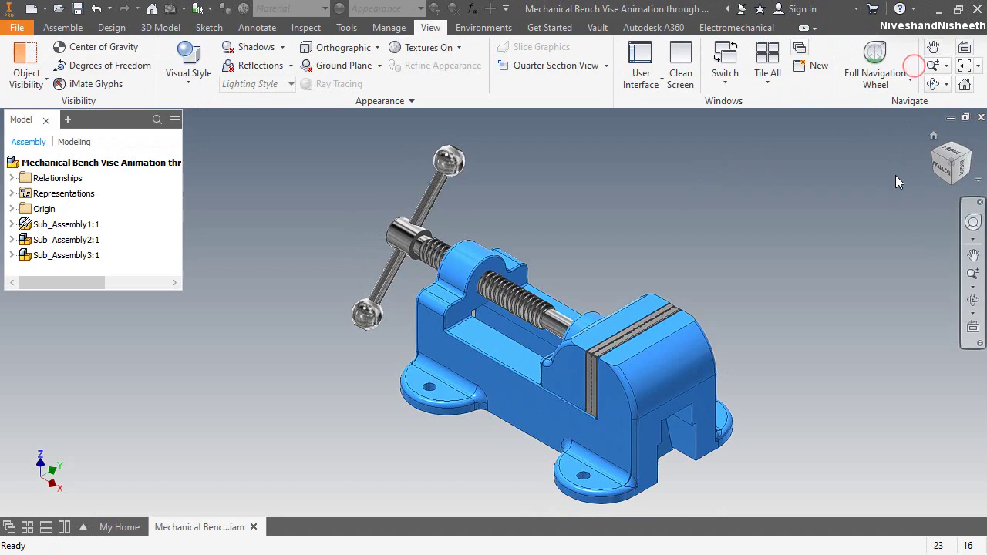
Step: Restore the vise's home view and save the changes to the Mechanical Bench Vise Animation through Dynamic Simulation.iam assembly
{"action": "left_click", "coordinate": [934, 137]}
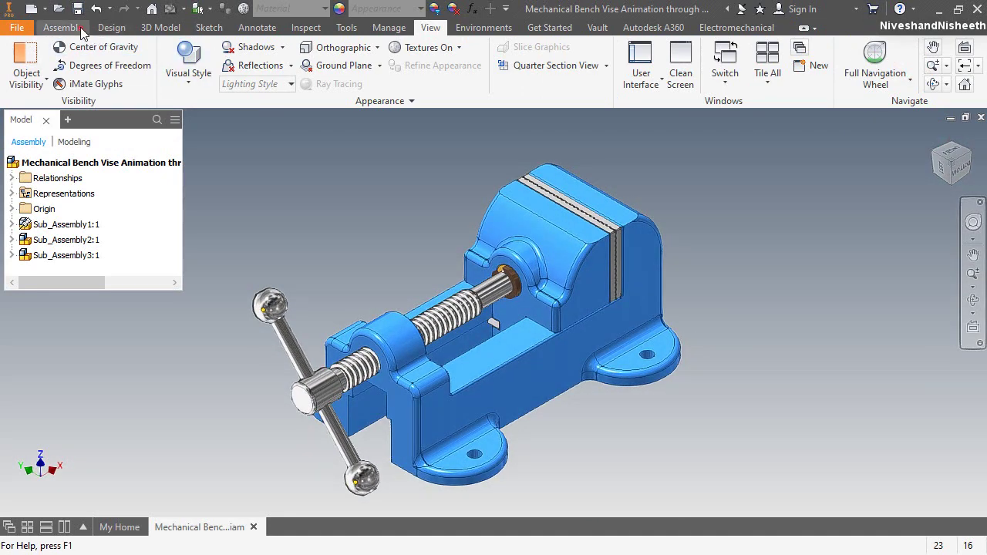
{"action": "left_click", "coordinate": [81, 30]}
{"action": "left_click", "coordinate": [974, 257]}
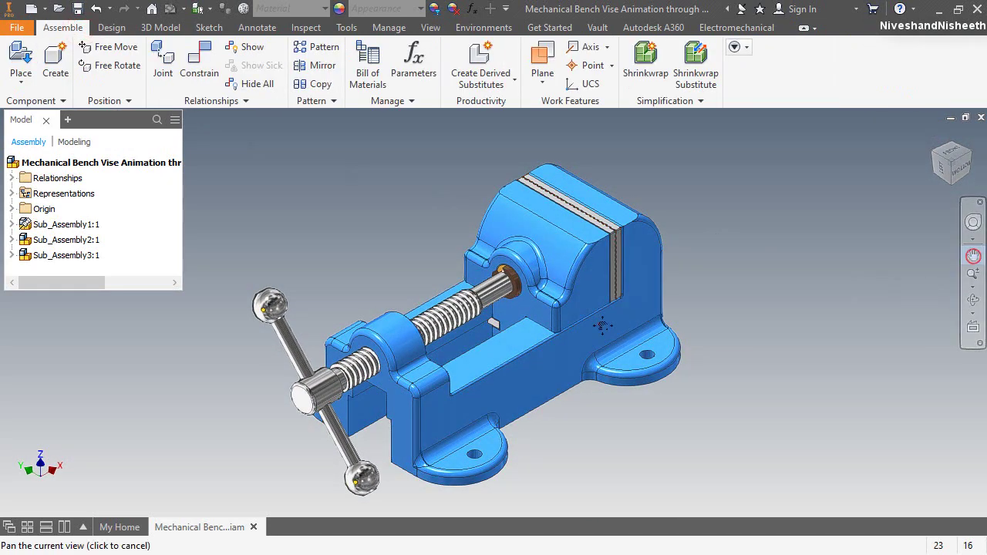
{"action": "left_click_drag", "start_coordinate": [598, 324], "coordinate": [628, 327]}
{"action": "right_click", "coordinate": [492, 265]}
{"action": "left_click", "coordinate": [407, 202]}
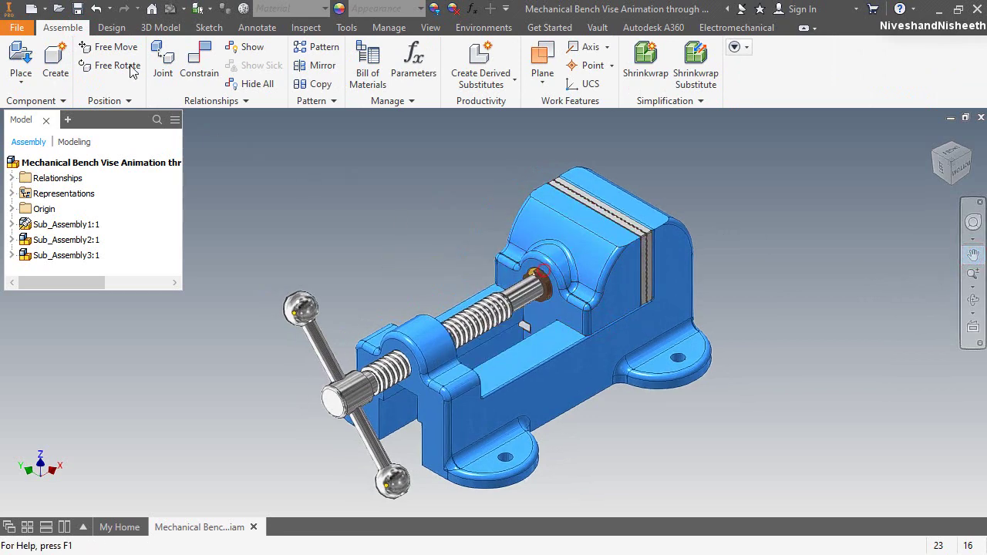
{"action": "left_click", "coordinate": [77, 9]}
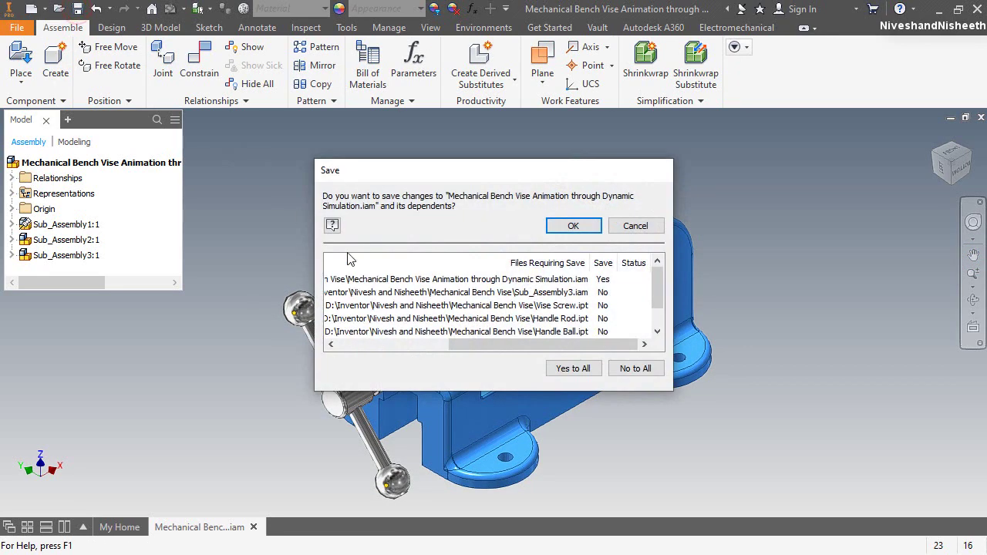
{"action": "left_click", "coordinate": [578, 228]}
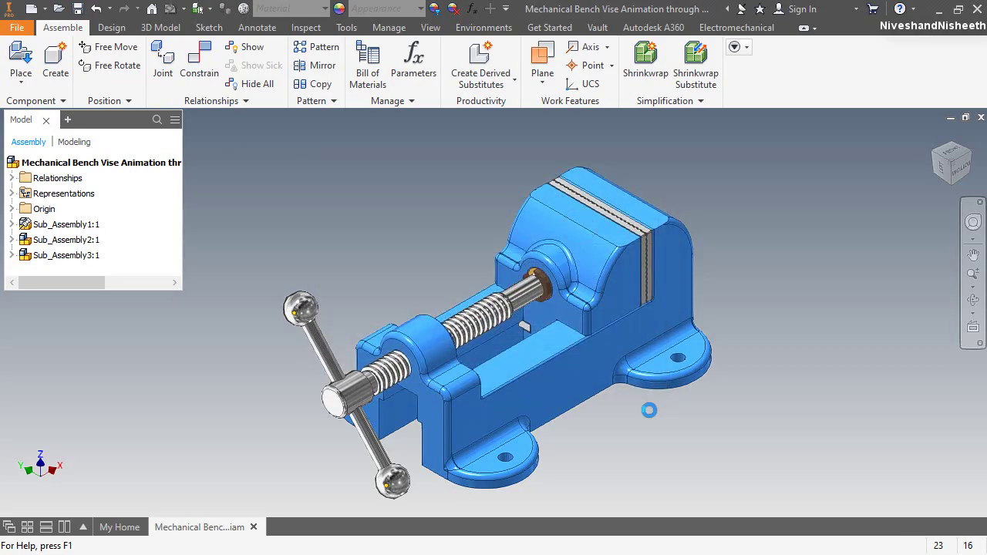